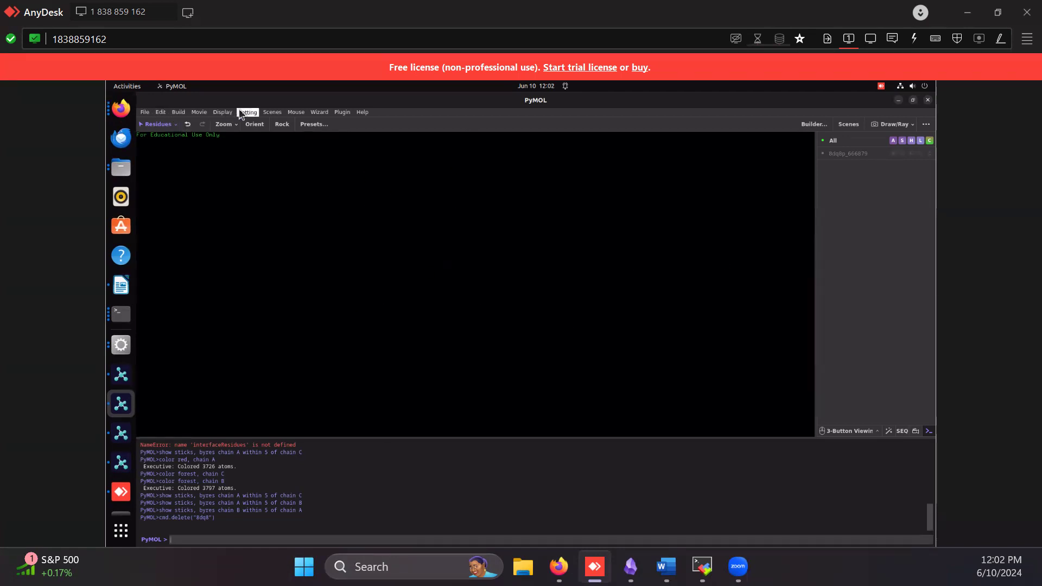
{"action": "left_click", "coordinate": [146, 113]}
{"action": "left_click", "coordinate": [341, 194]}
{"action": "left_click", "coordinate": [245, 115]}
{"action": "left_click", "coordinate": [250, 112]}
{"action": "left_click", "coordinate": [146, 112]}
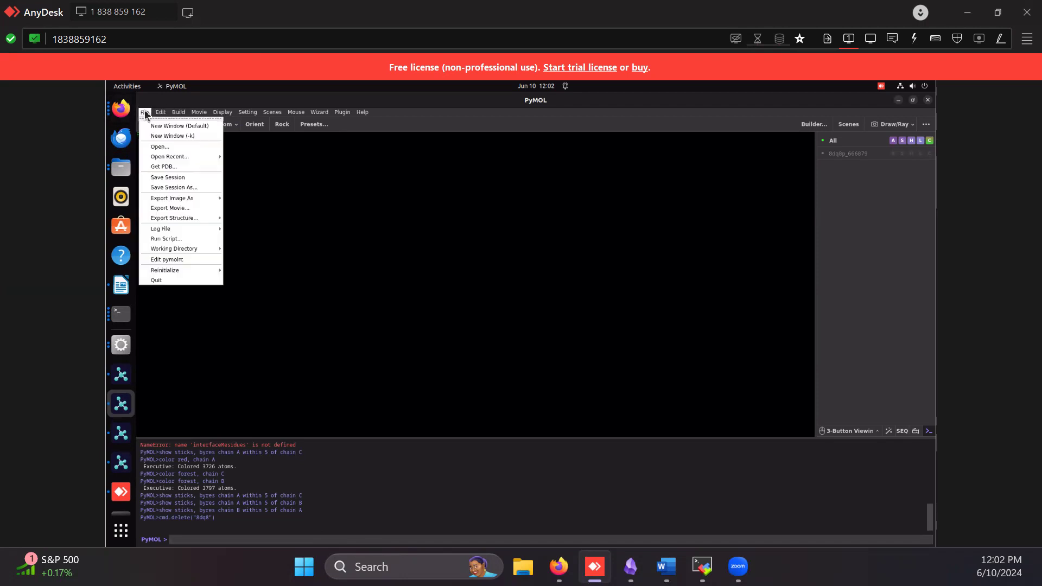
{"action": "left_click", "coordinate": [160, 147]}
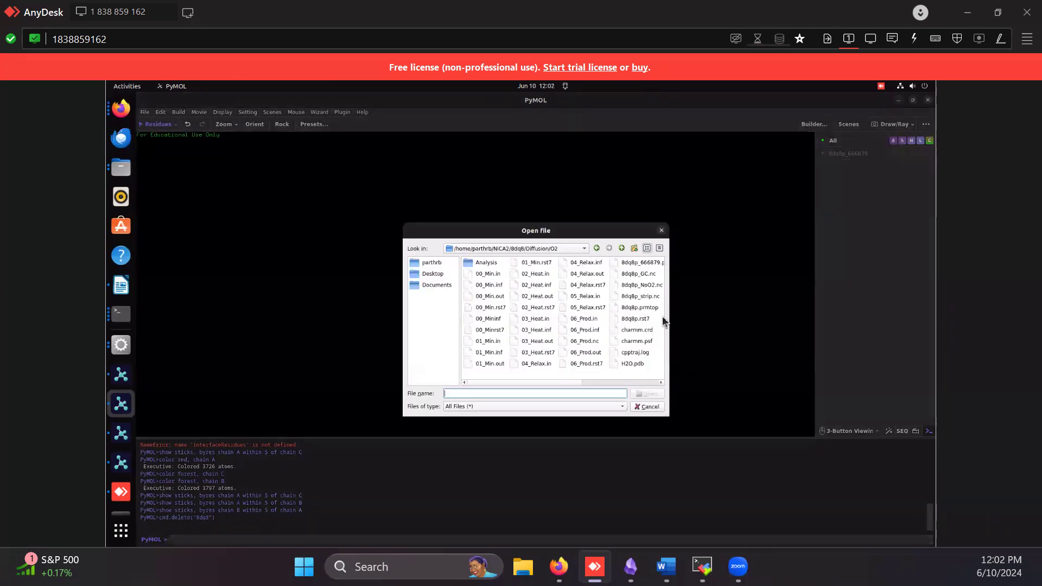
{"action": "left_click", "coordinate": [661, 230]}
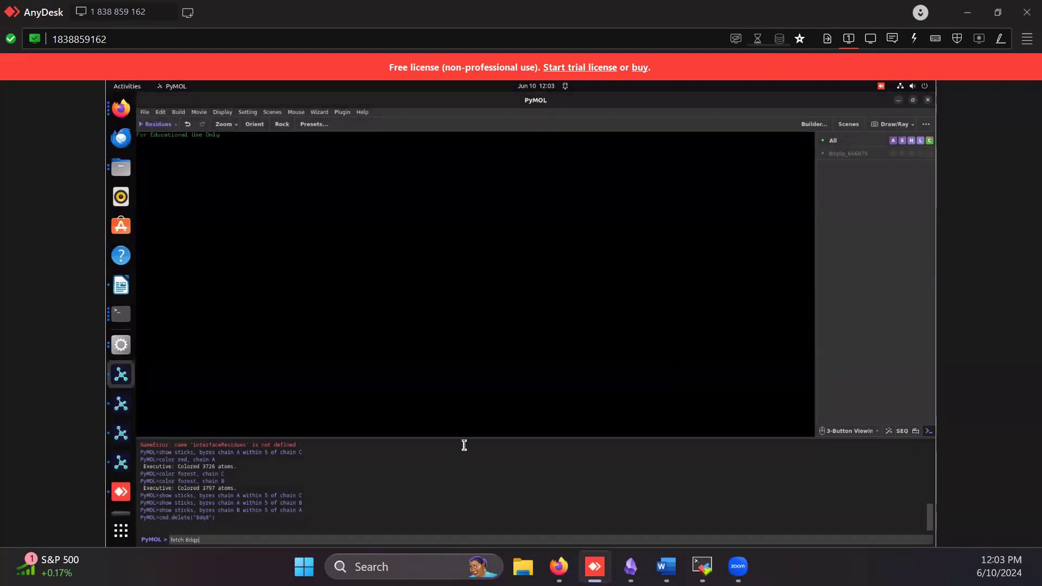
Fetch the structure 8dqp and rotate it to view it from another side
{"action": "key", "text": "Return"}
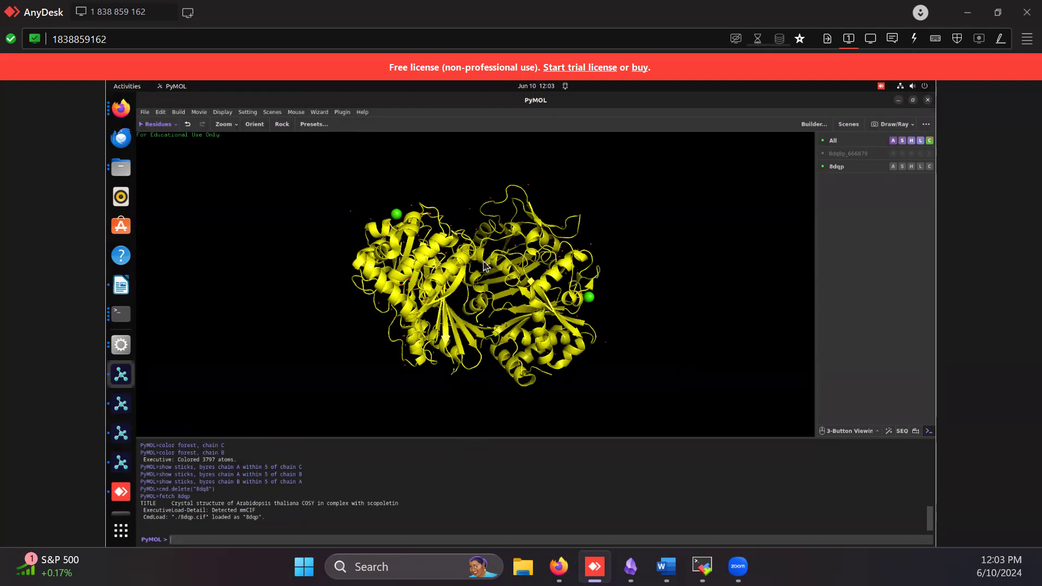
{"action": "left_click_drag", "start_coordinate": [467, 196], "coordinate": [466, 339]}
{"action": "left_click_drag", "start_coordinate": [446, 259], "coordinate": [864, 216]}
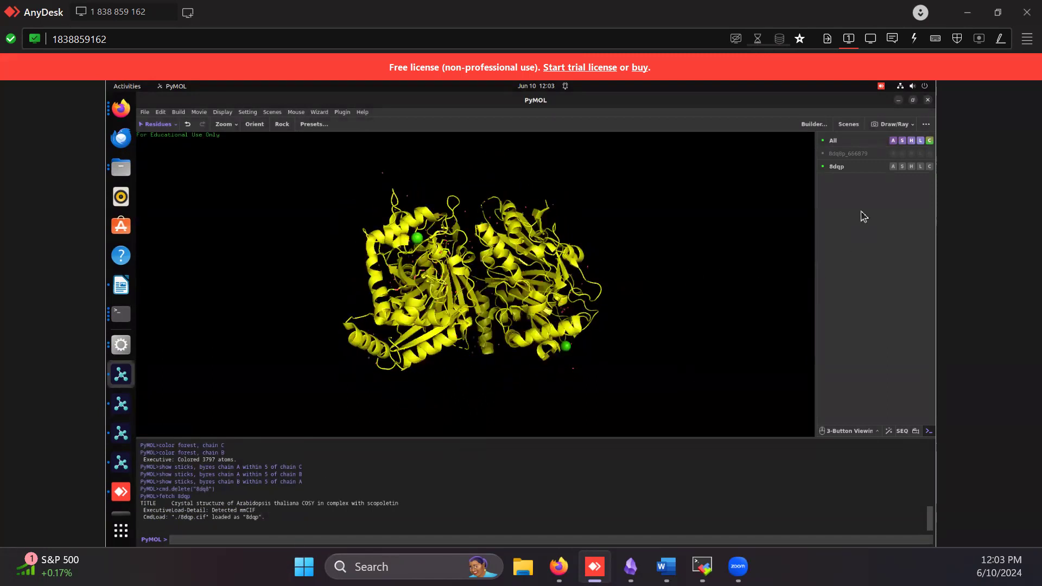
Delete the fetched 8dqp object
{"action": "left_click", "coordinate": [891, 164]}
{"action": "left_click", "coordinate": [893, 166]}
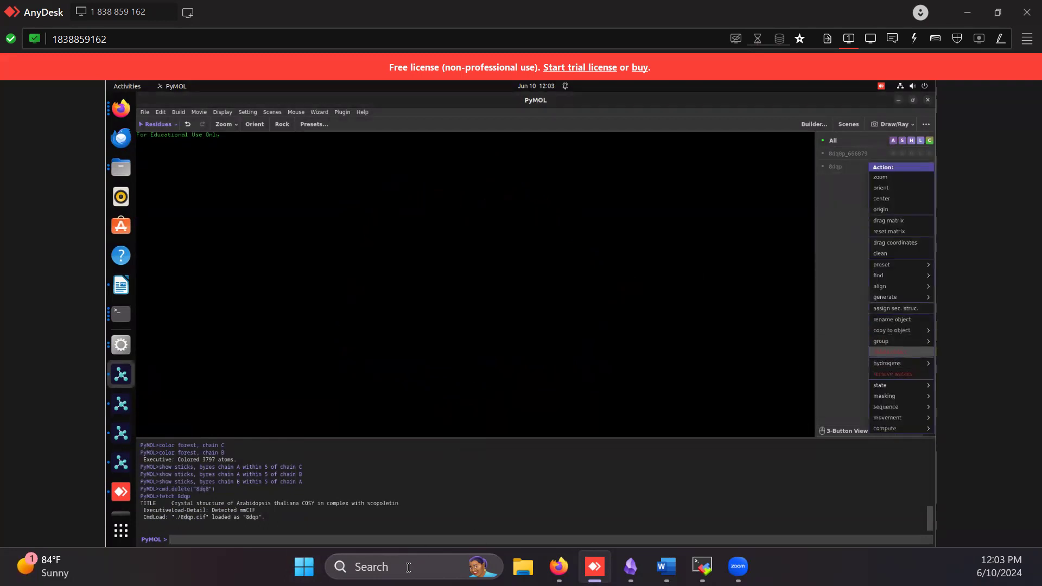
{"action": "left_click", "coordinate": [888, 354]}
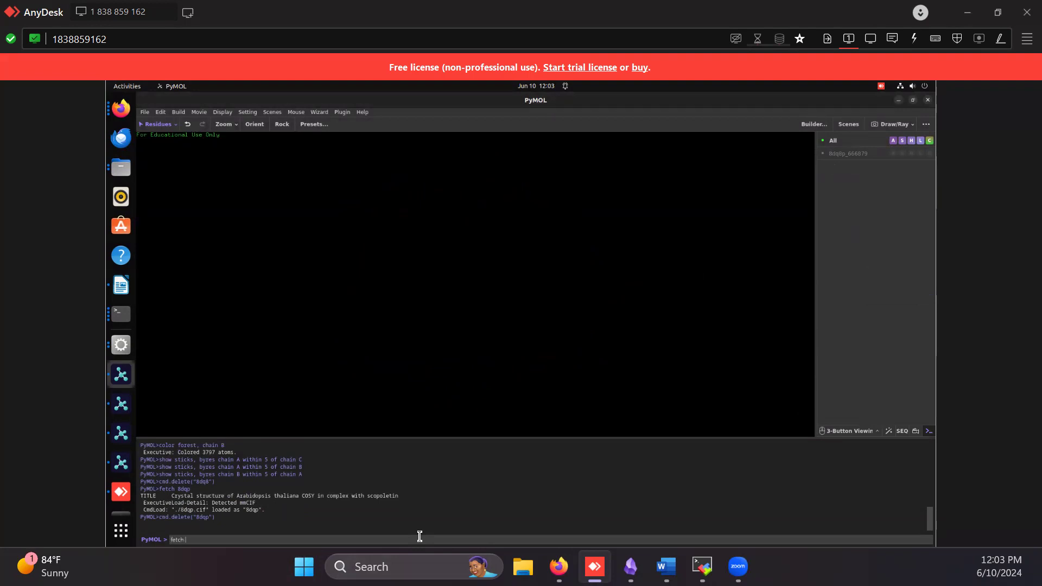
Fetch the structure 8dq8 and rotate it so both lobes of the protein are in view
{"action": "left_click", "coordinate": [420, 536]}
{"action": "type", "text": "fetch 8dq8"}
{"action": "key", "text": "Return"}
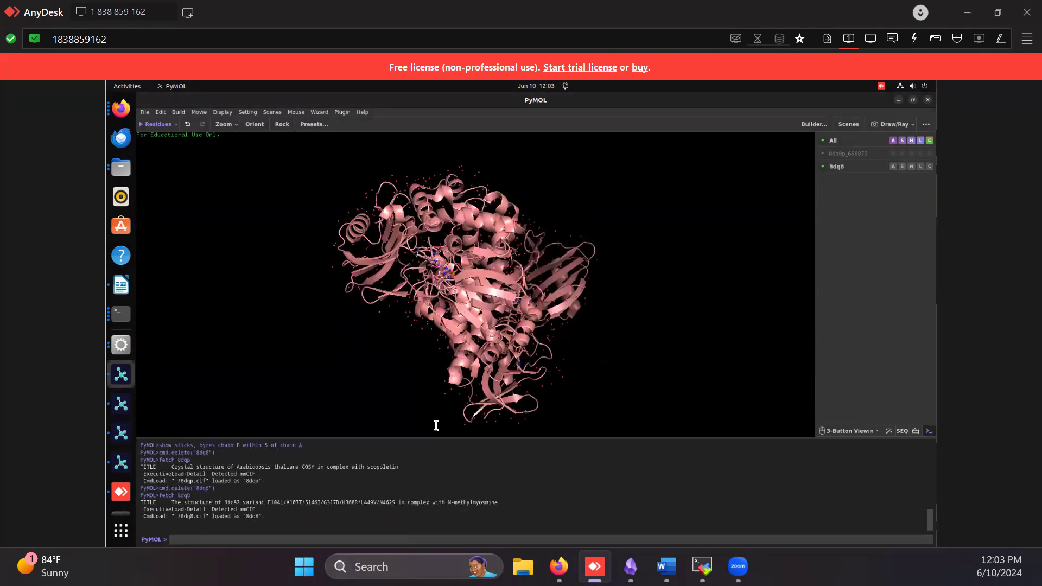
{"action": "left_click_drag", "start_coordinate": [478, 243], "coordinate": [576, 200]}
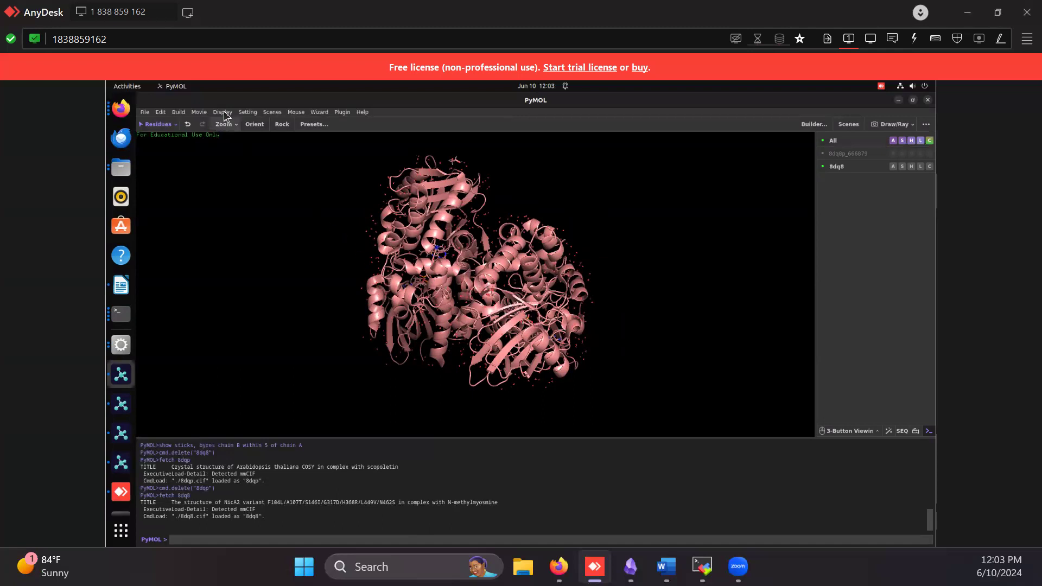
Display the residue sequence of 8dq8 above the structure
{"action": "left_click", "coordinate": [146, 113]}
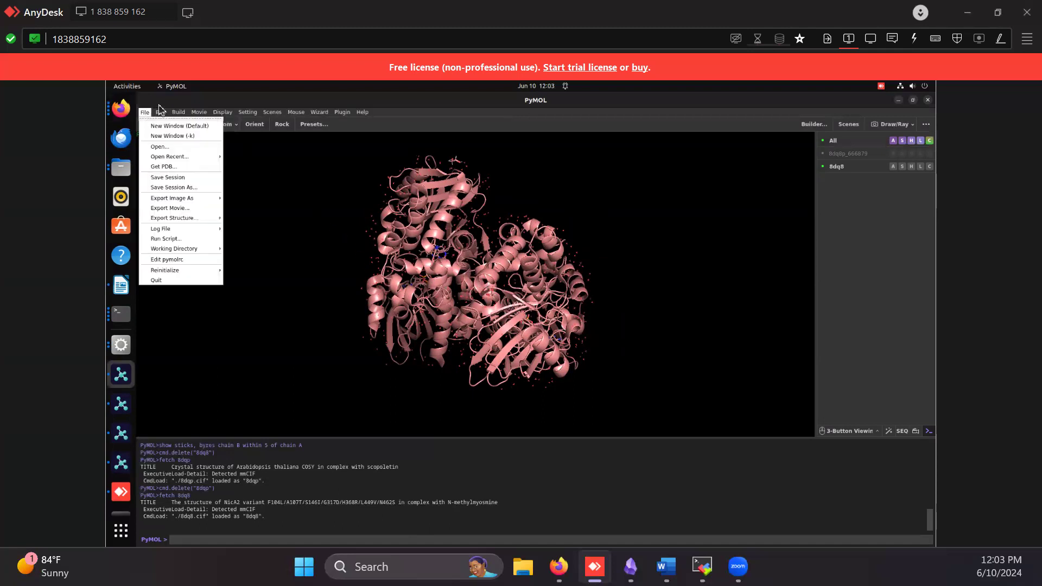
{"action": "left_click", "coordinate": [223, 112]}
{"action": "left_click", "coordinate": [704, 255]}
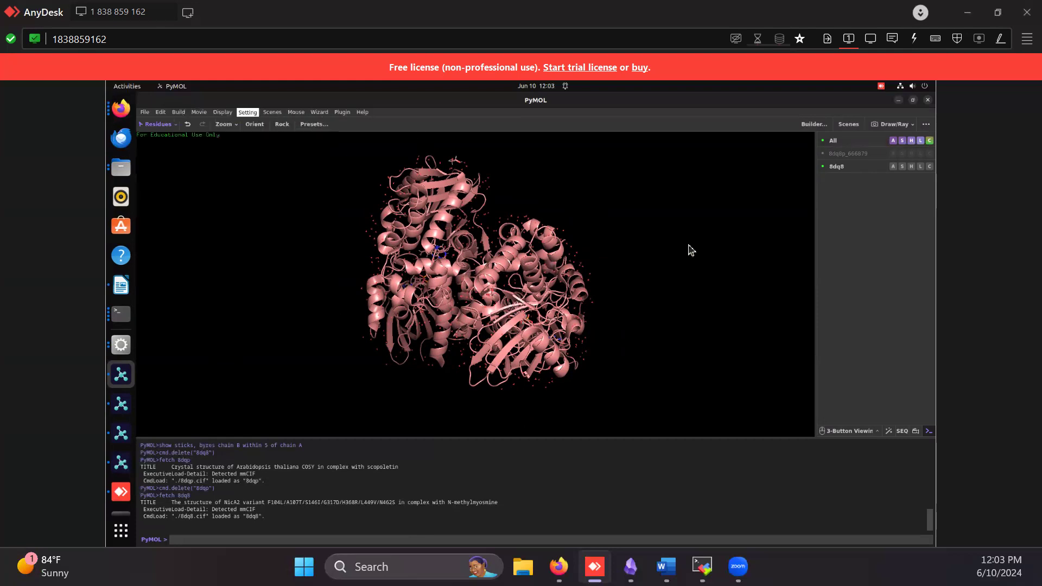
{"action": "left_click", "coordinate": [902, 432]}
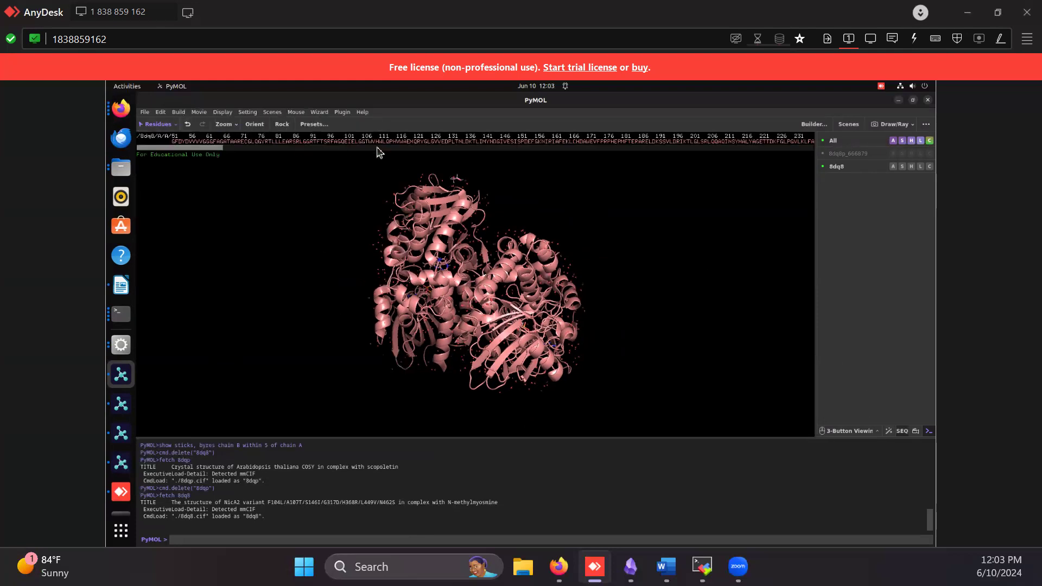
{"action": "left_click_drag", "start_coordinate": [184, 154], "coordinate": [153, 158]}
Set the viewer background to White and make it Opaque
{"action": "left_click", "coordinate": [221, 113]}
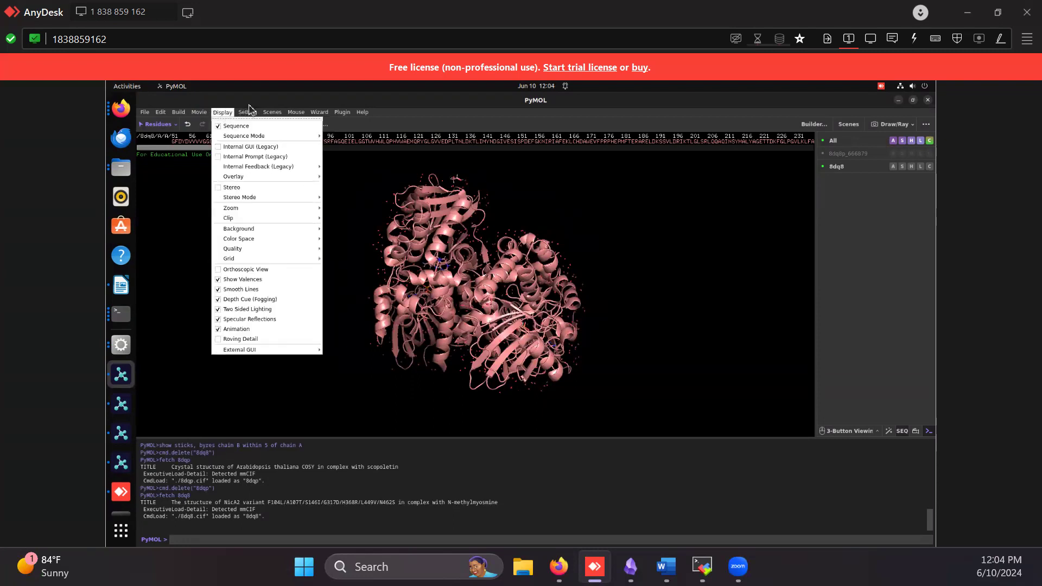
{"action": "mouse_move", "coordinate": [251, 115]}
{"action": "mouse_move", "coordinate": [264, 227]}
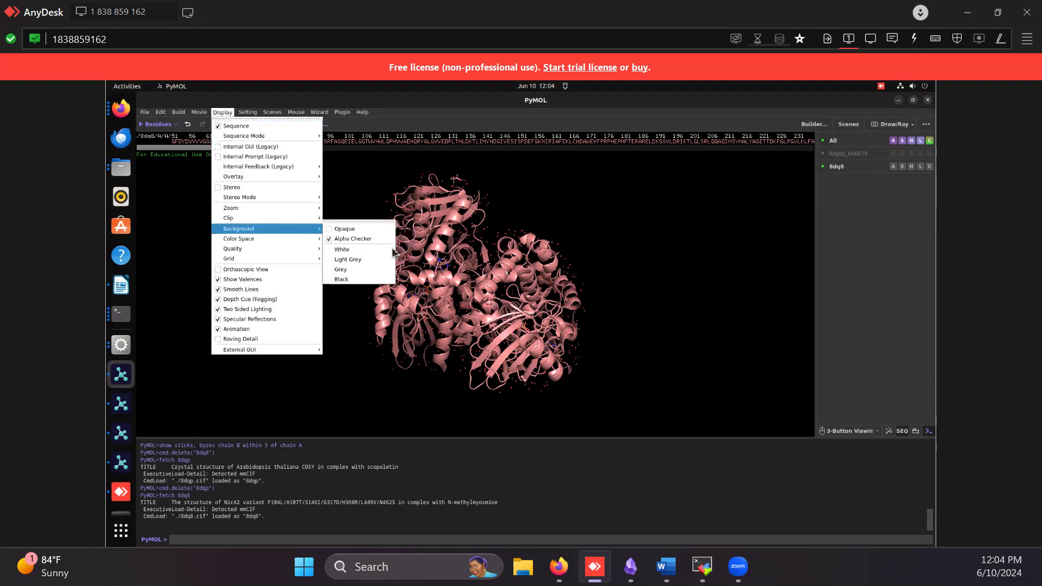
{"action": "left_click", "coordinate": [369, 249]}
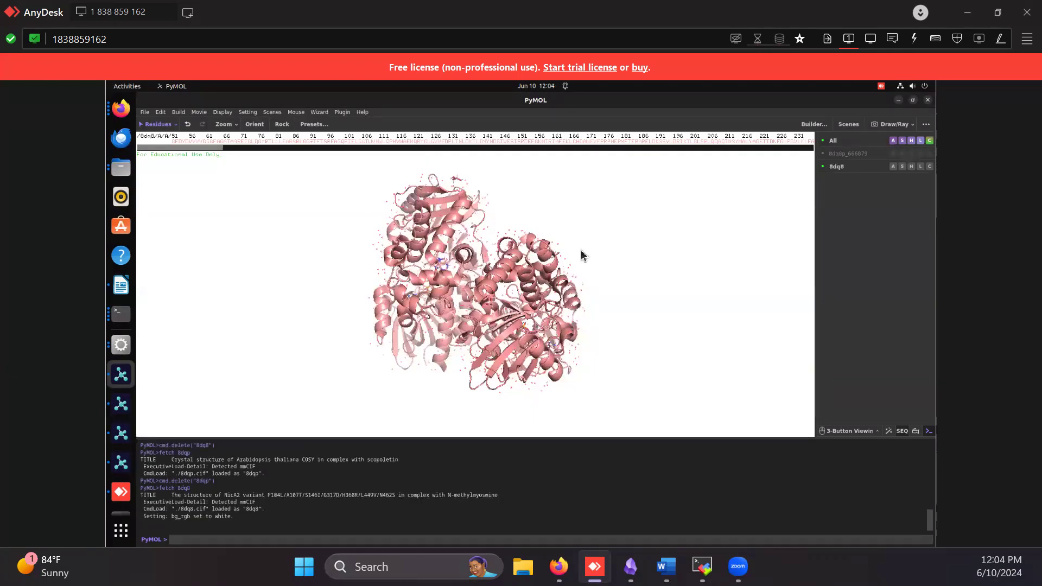
{"action": "left_click", "coordinate": [219, 112]}
{"action": "mouse_move", "coordinate": [264, 228]}
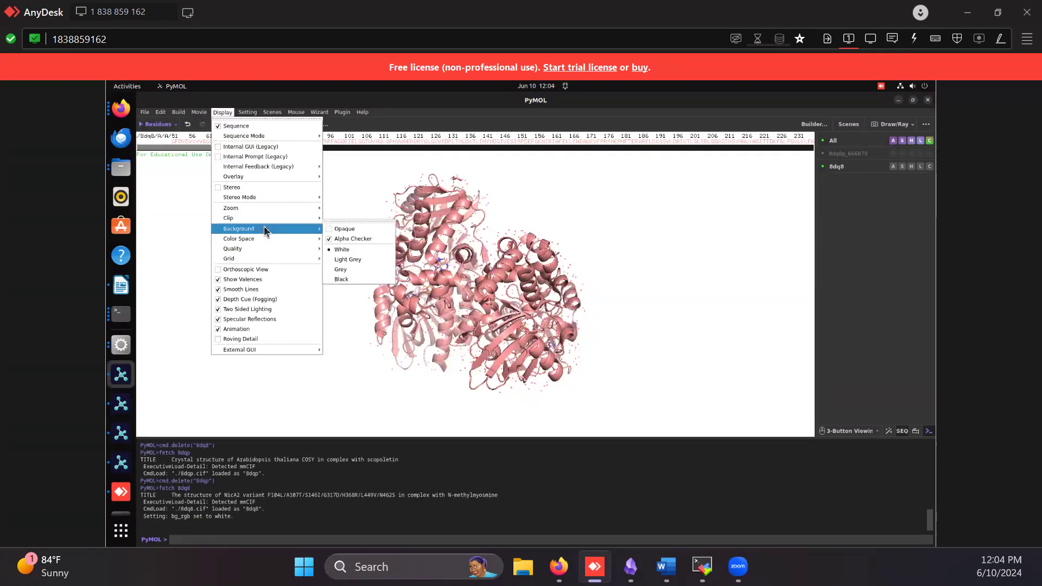
{"action": "left_click", "coordinate": [348, 229]}
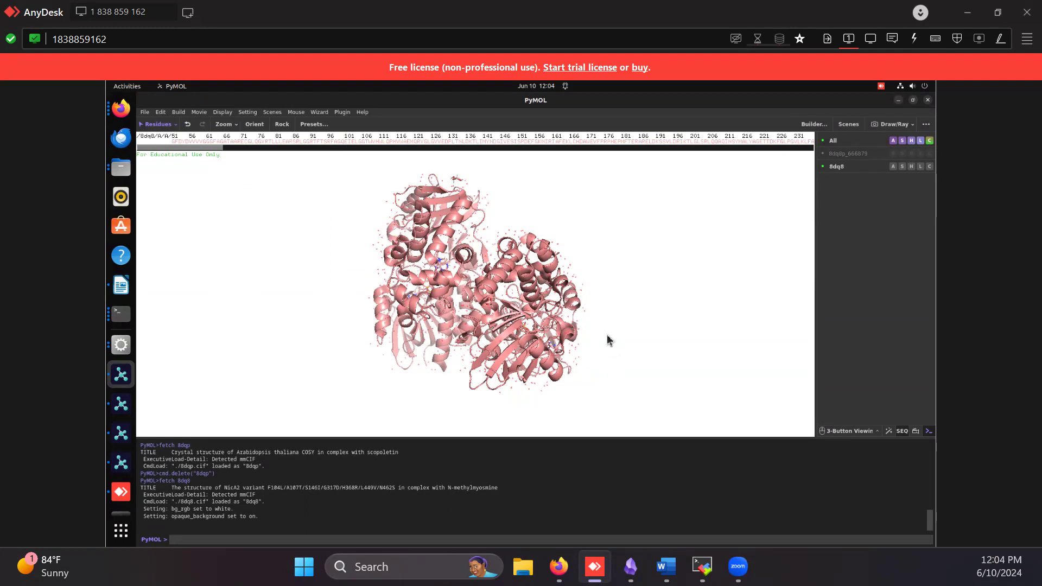
Set the color space to CMYK (for publications)
{"action": "left_click", "coordinate": [223, 112]}
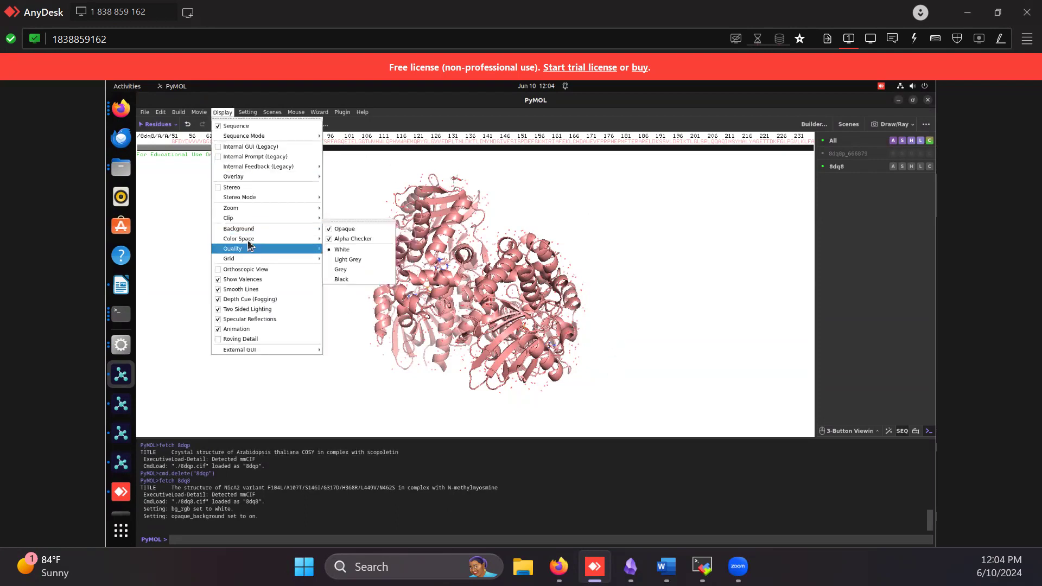
{"action": "mouse_move", "coordinate": [247, 240]}
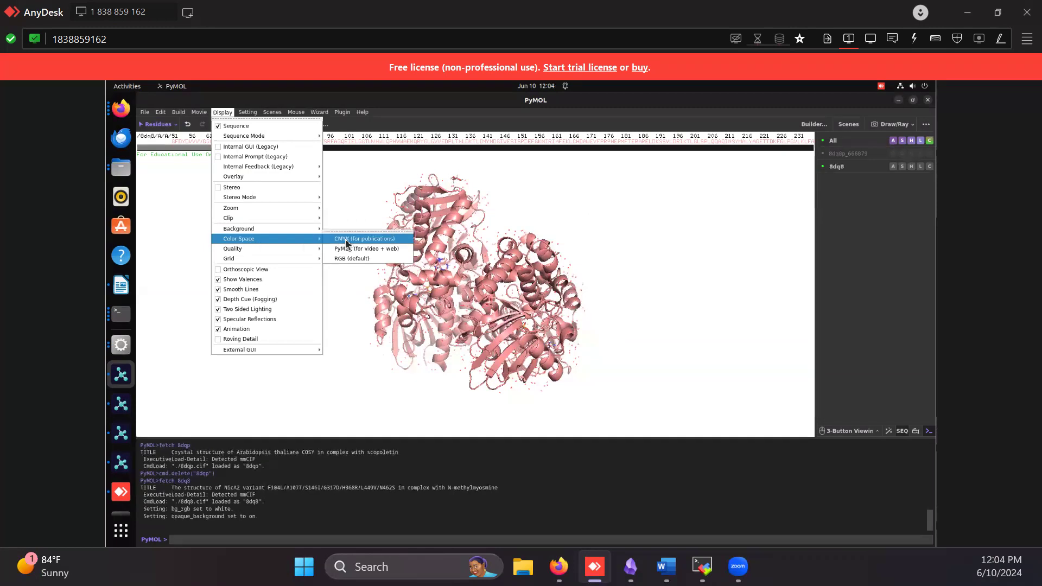
{"action": "left_click", "coordinate": [373, 250]}
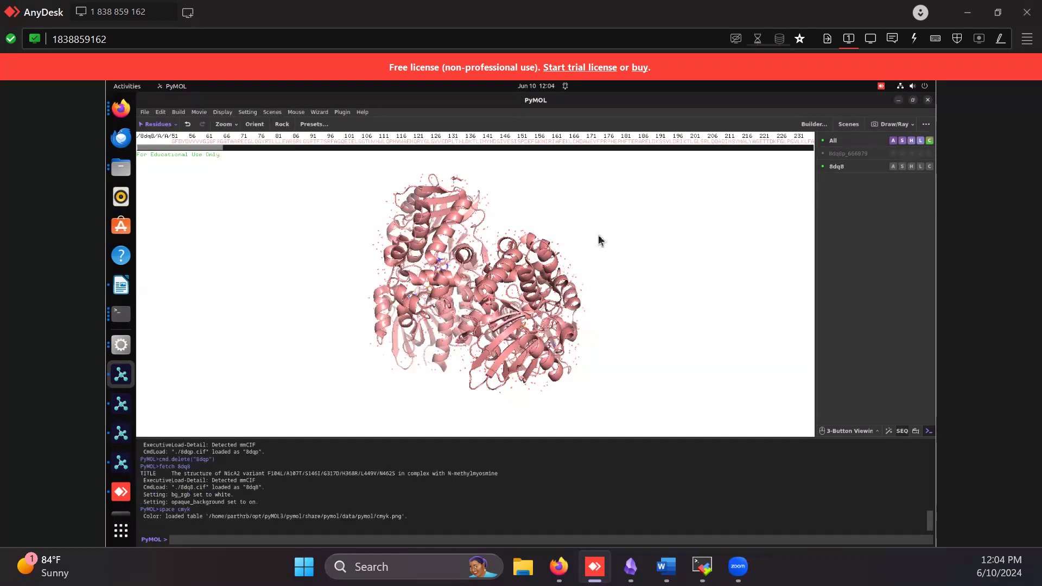
{"action": "right_click_drag", "start_coordinate": [614, 284], "coordinate": [608, 257]}
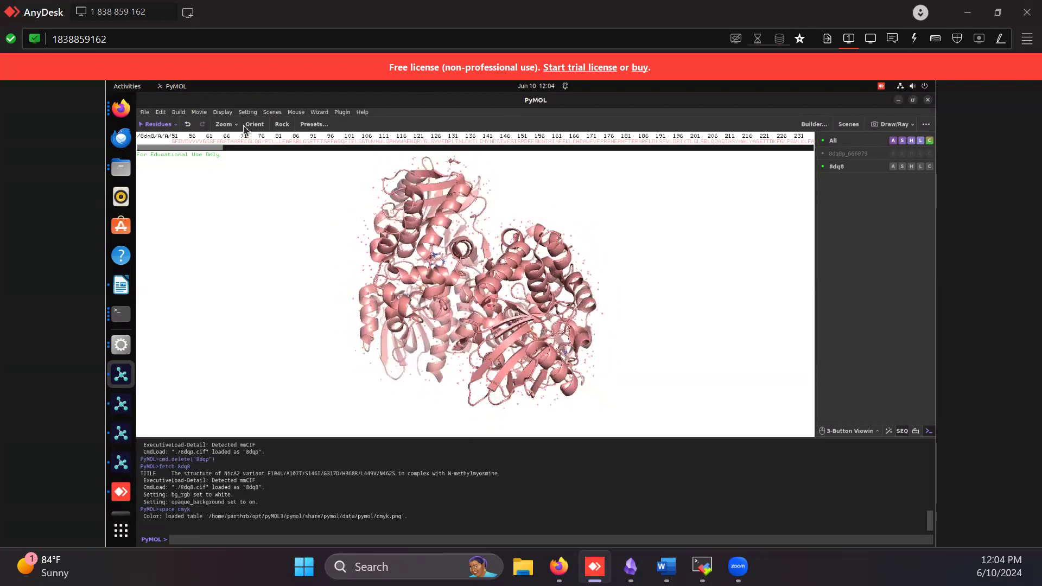
Set the color space to PyMOL (for video + web)
{"action": "left_click", "coordinate": [223, 111]}
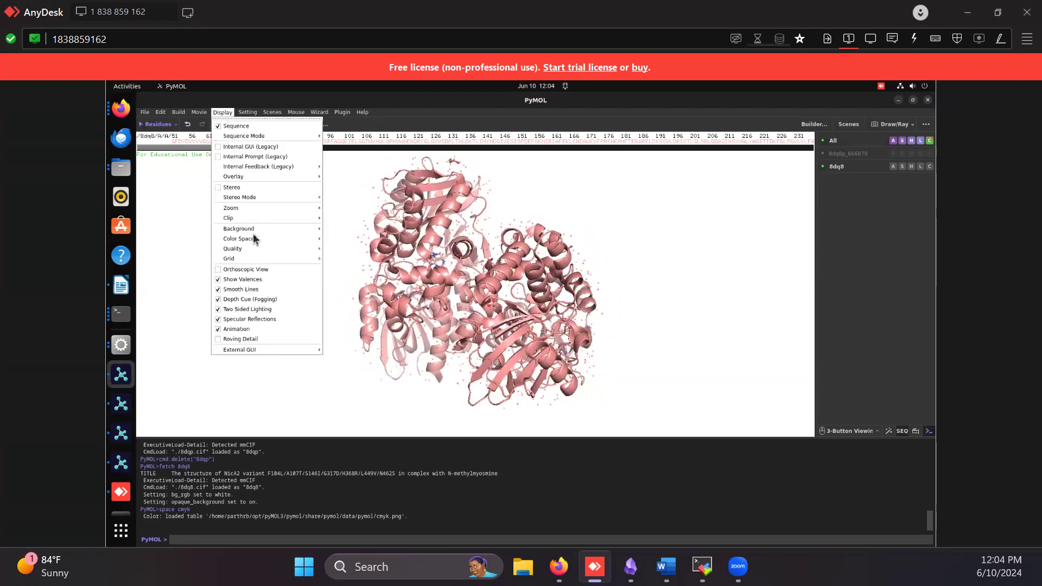
{"action": "mouse_move", "coordinate": [279, 238]}
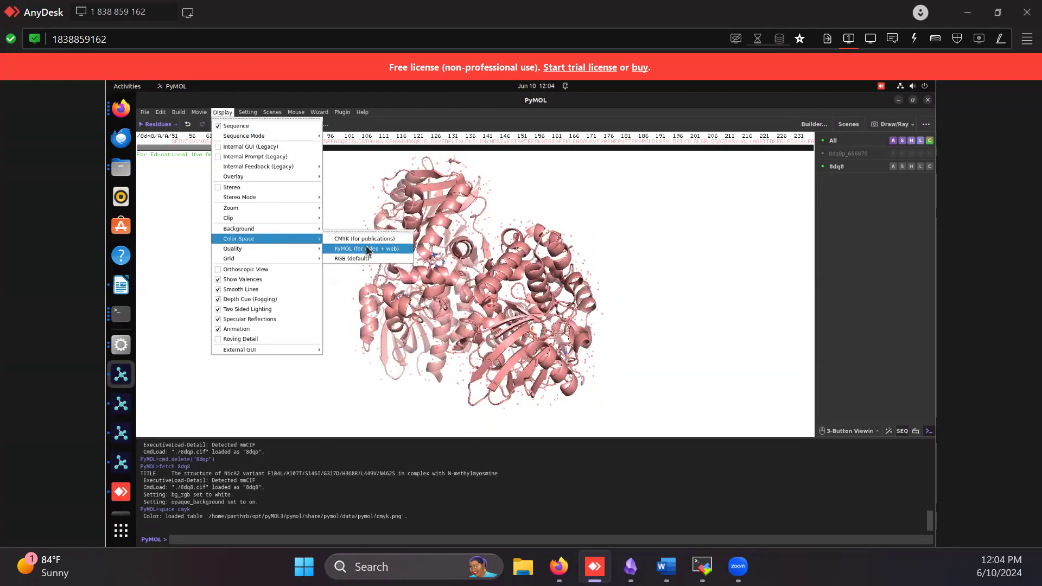
{"action": "left_click", "coordinate": [367, 249]}
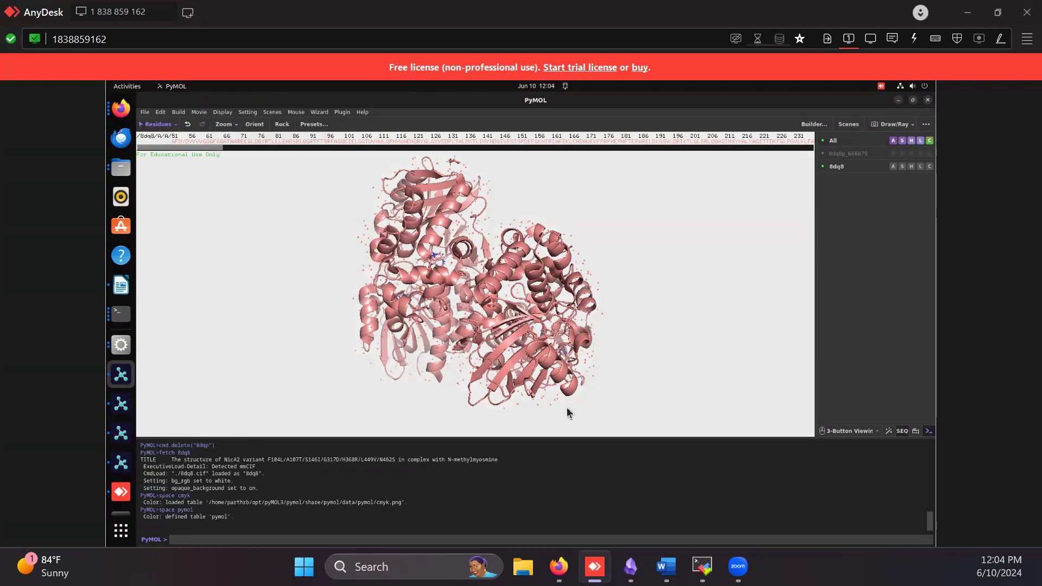
Apply the display quality preset that sets sphere_mode to 9 and nb_spheres_quality to 3
{"action": "left_click", "coordinate": [222, 112]}
{"action": "mouse_move", "coordinate": [262, 239]}
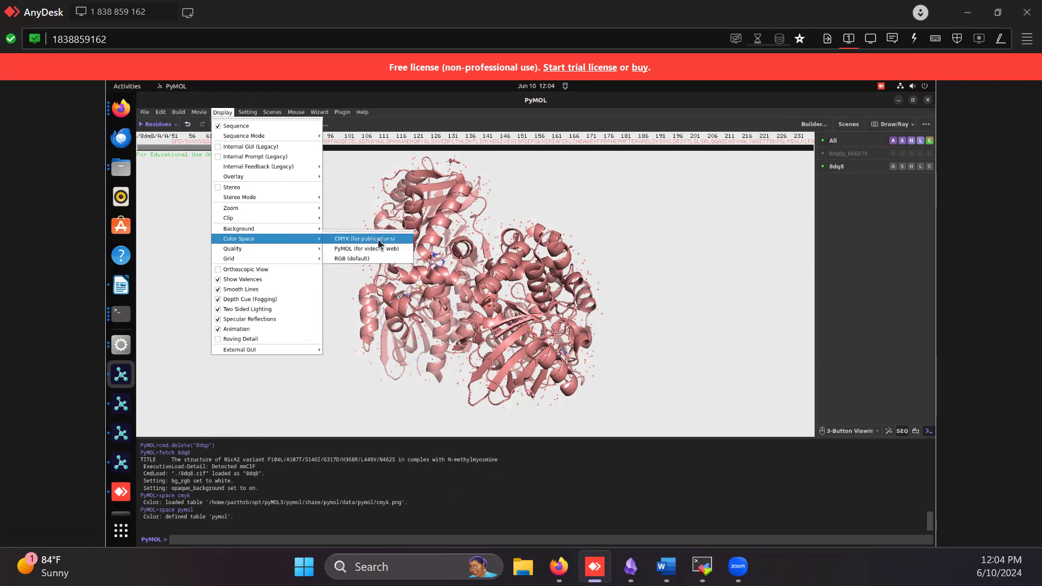
{"action": "mouse_move", "coordinate": [288, 248]}
{"action": "left_click", "coordinate": [359, 279]}
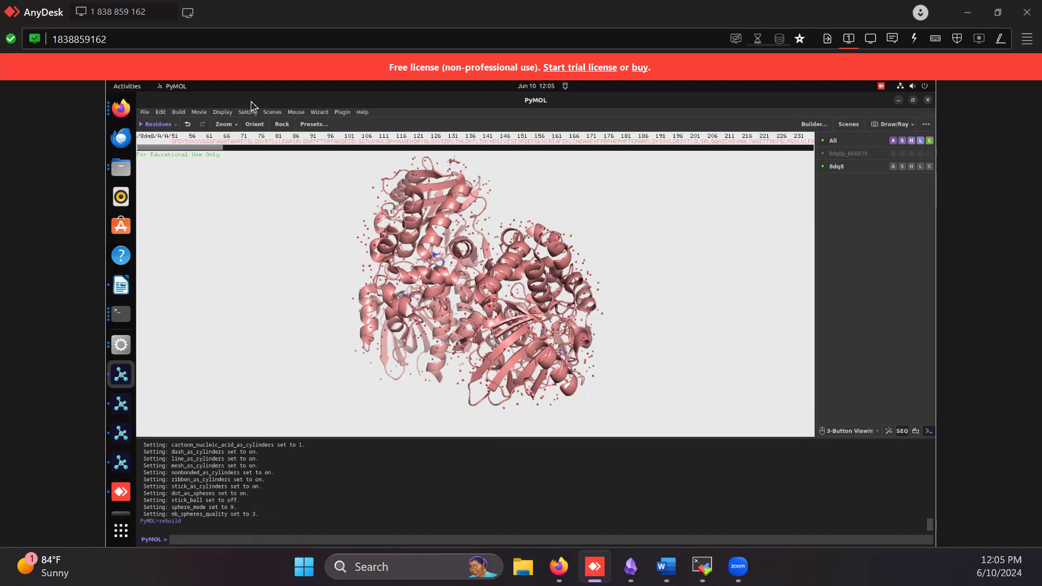
Turn on Orthoscopic View and turn off Depth Cue (Fogging) for the display
{"action": "left_click", "coordinate": [223, 112]}
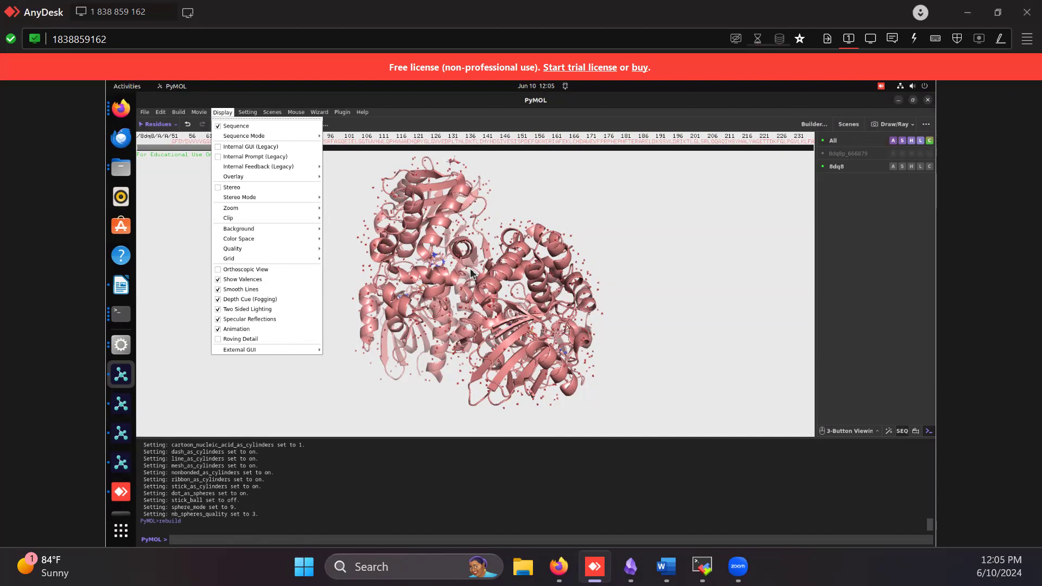
{"action": "left_click", "coordinate": [282, 269]}
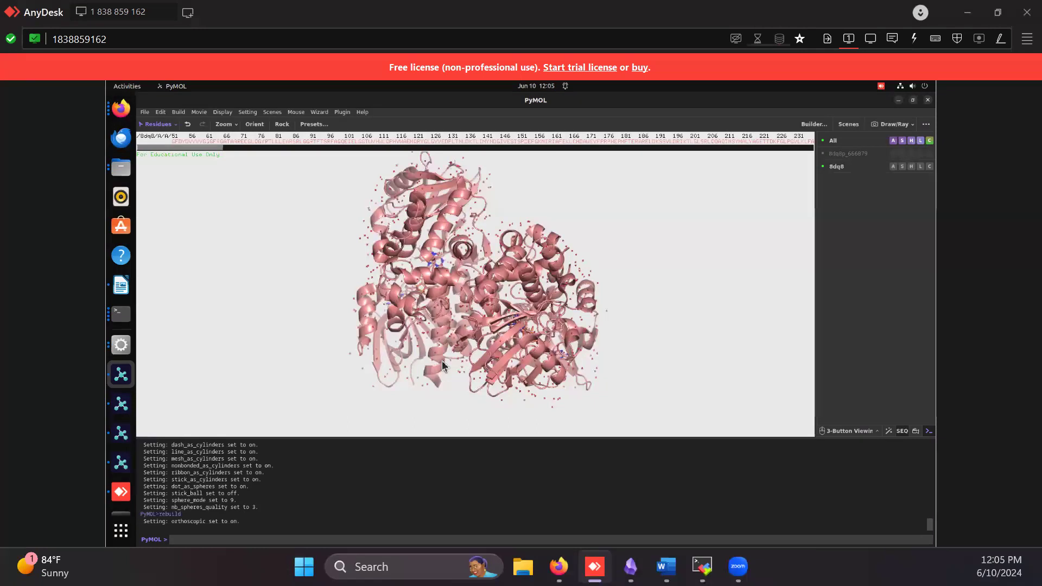
{"action": "left_click", "coordinate": [243, 112]}
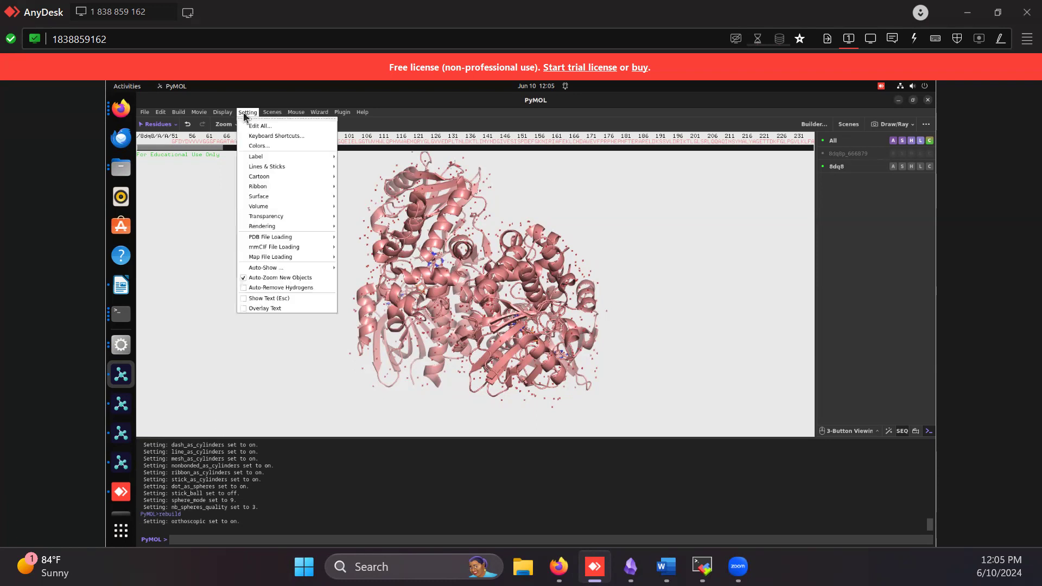
{"action": "left_click", "coordinate": [220, 113]}
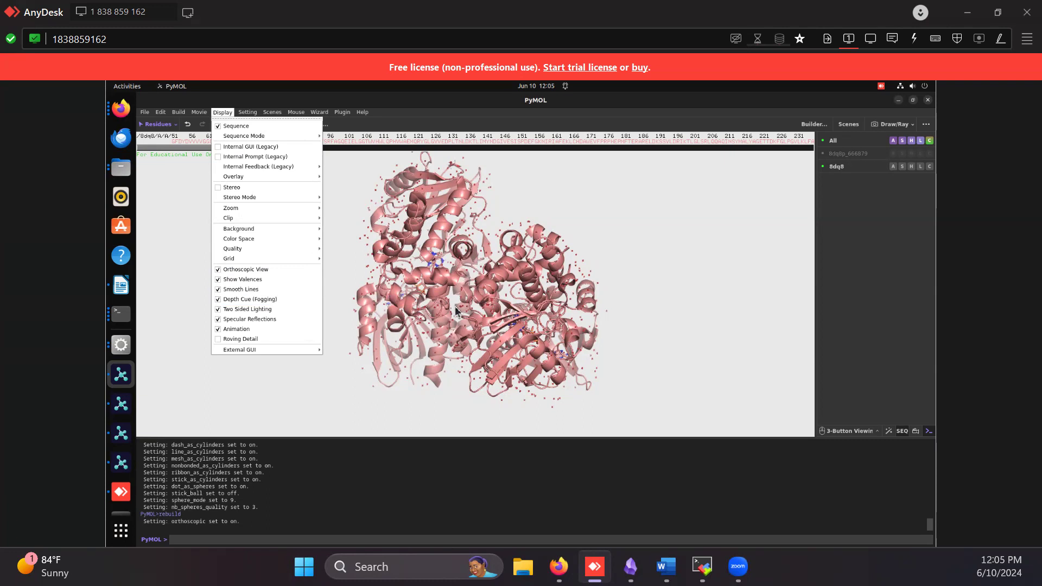
{"action": "left_click", "coordinate": [275, 299]}
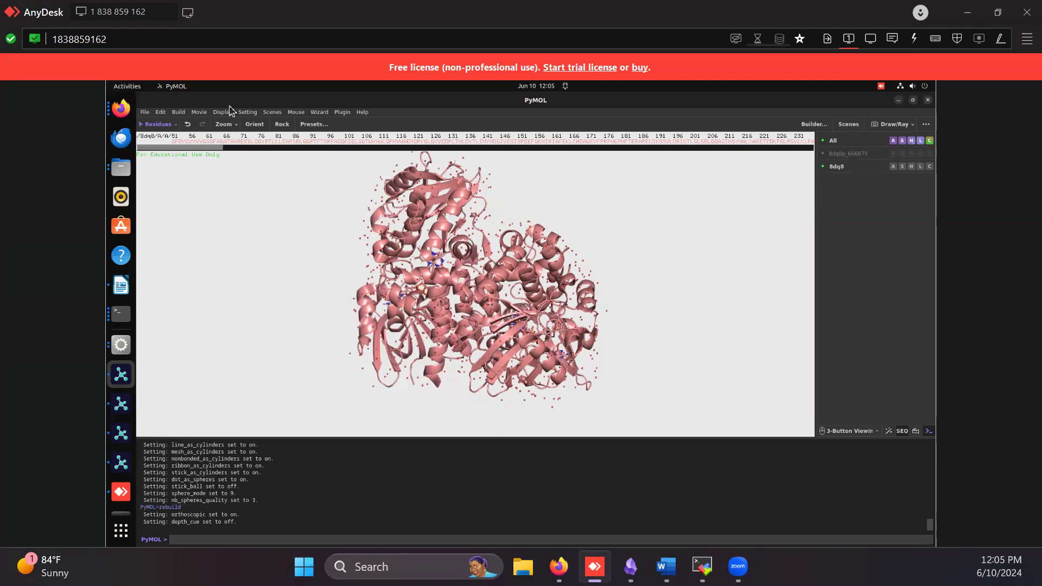
{"action": "left_click", "coordinate": [248, 112]}
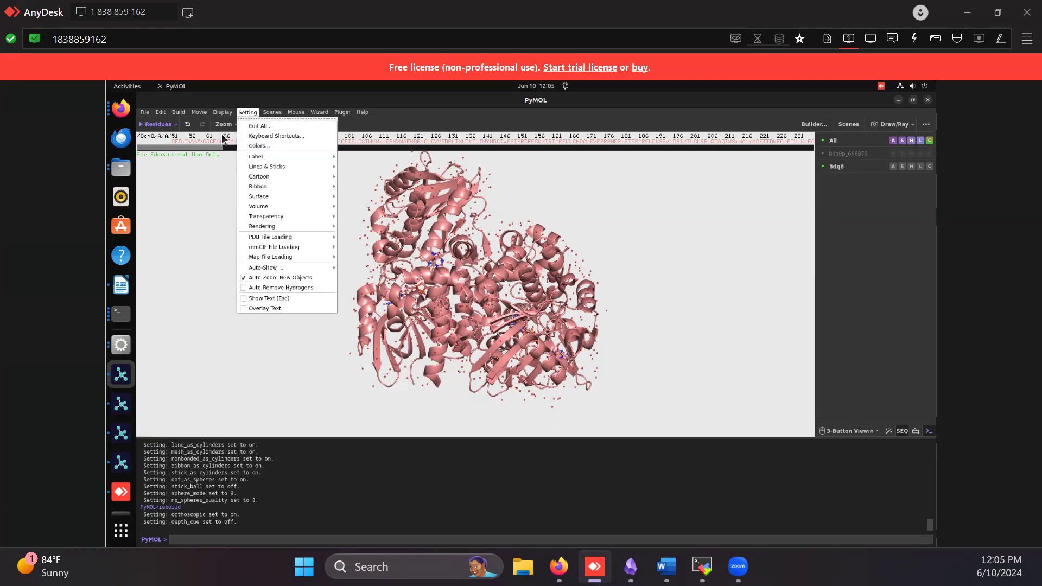
{"action": "mouse_move", "coordinate": [223, 113]}
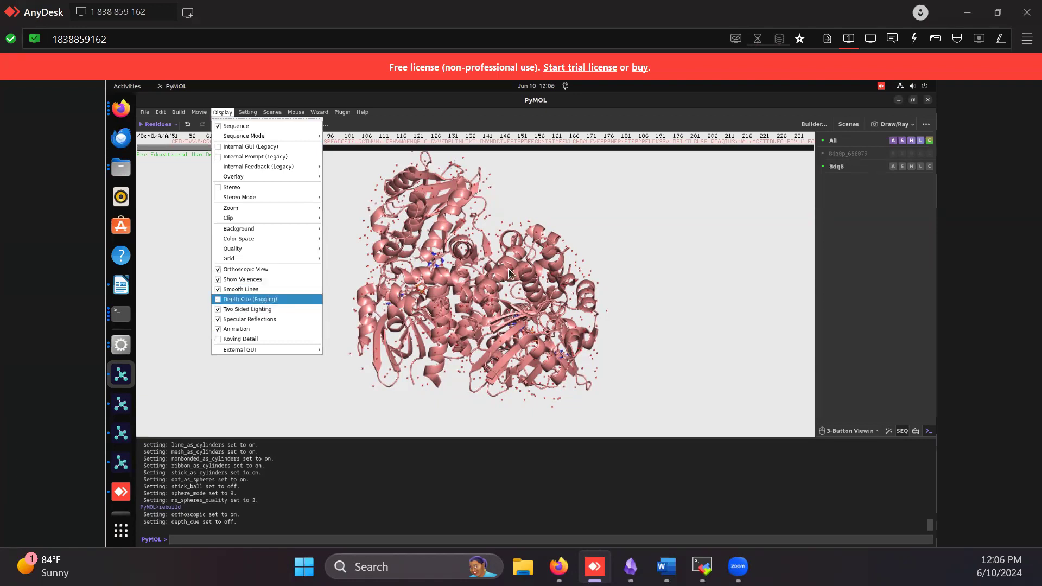
Toggle the display of the 8dq8 object off and back on
{"action": "left_click", "coordinate": [356, 247]}
{"action": "left_click_drag", "start_coordinate": [319, 261], "coordinate": [508, 197]}
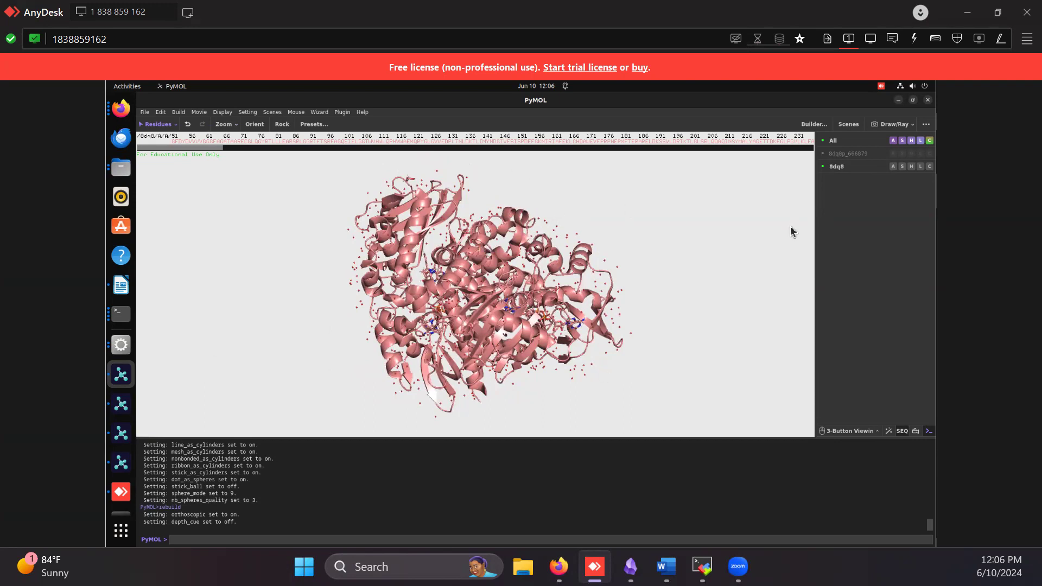
{"action": "double_click", "coordinate": [827, 166]}
{"action": "left_click", "coordinate": [829, 167]}
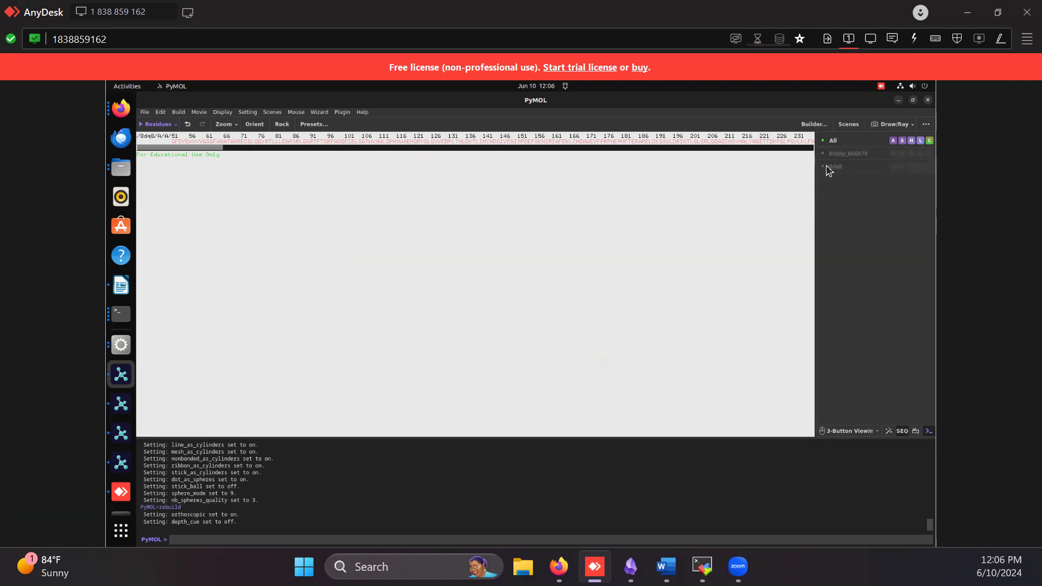
{"action": "left_click", "coordinate": [827, 166]}
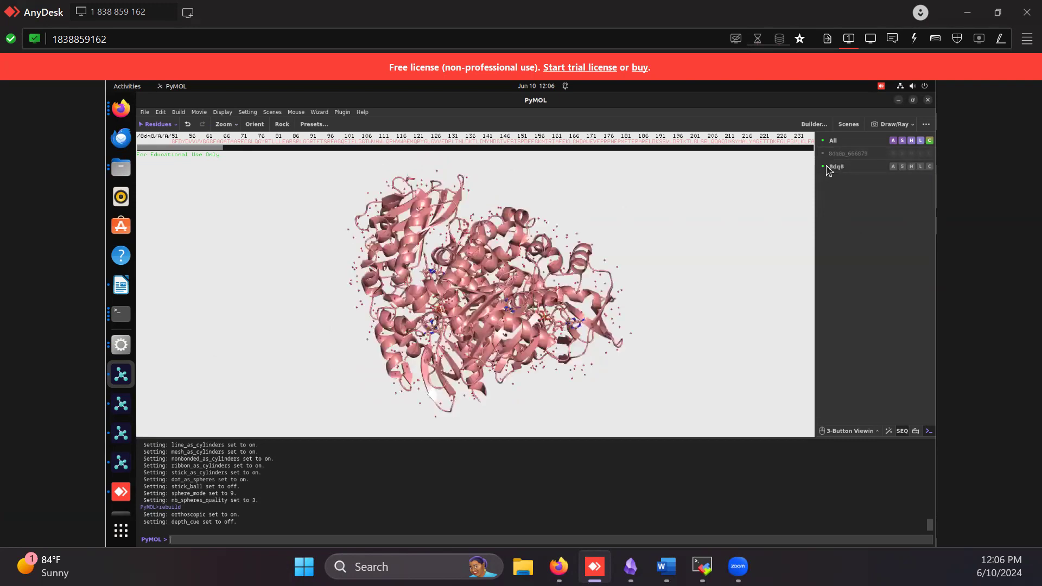
Hide the waters of the 8dq8 object
{"action": "left_click", "coordinate": [912, 168]}
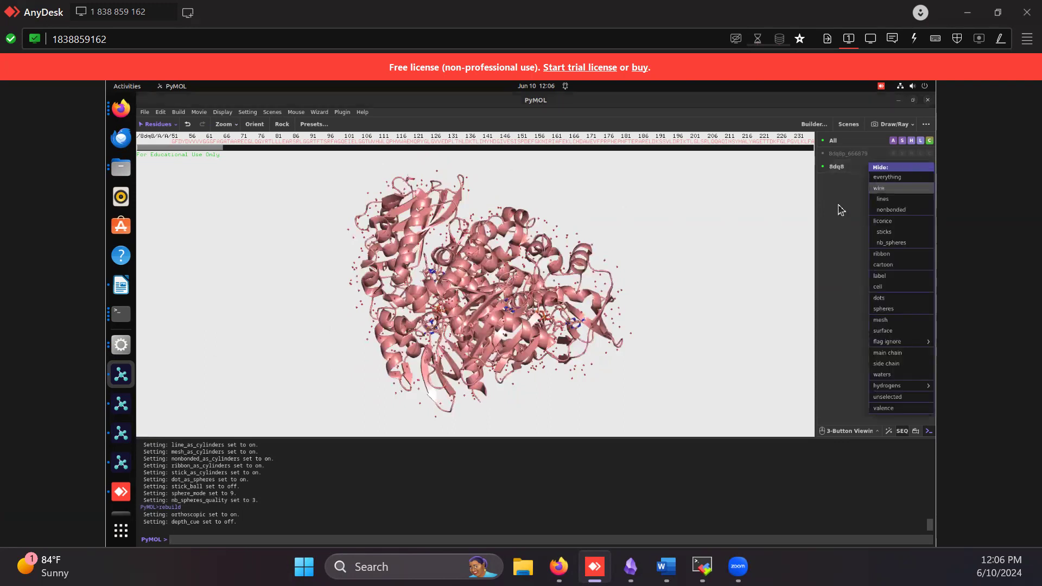
{"action": "left_click", "coordinate": [901, 169]}
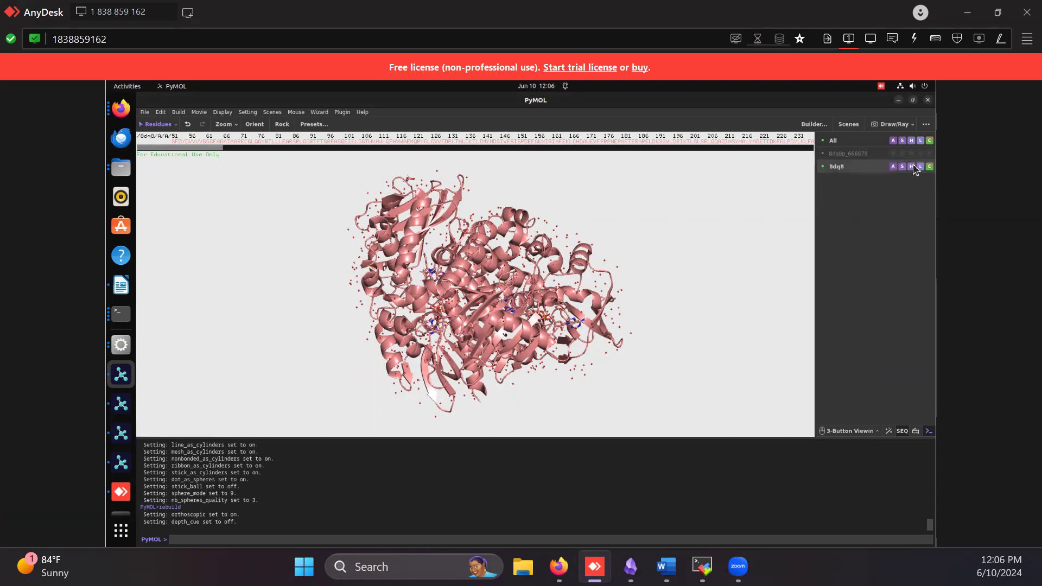
{"action": "left_click", "coordinate": [913, 166]}
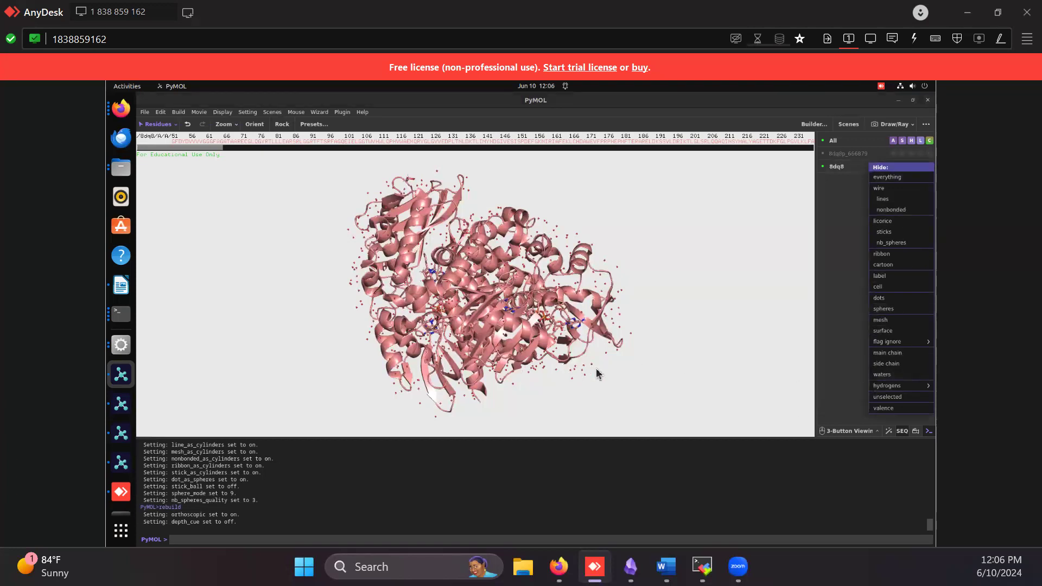
{"action": "left_click", "coordinate": [876, 375]}
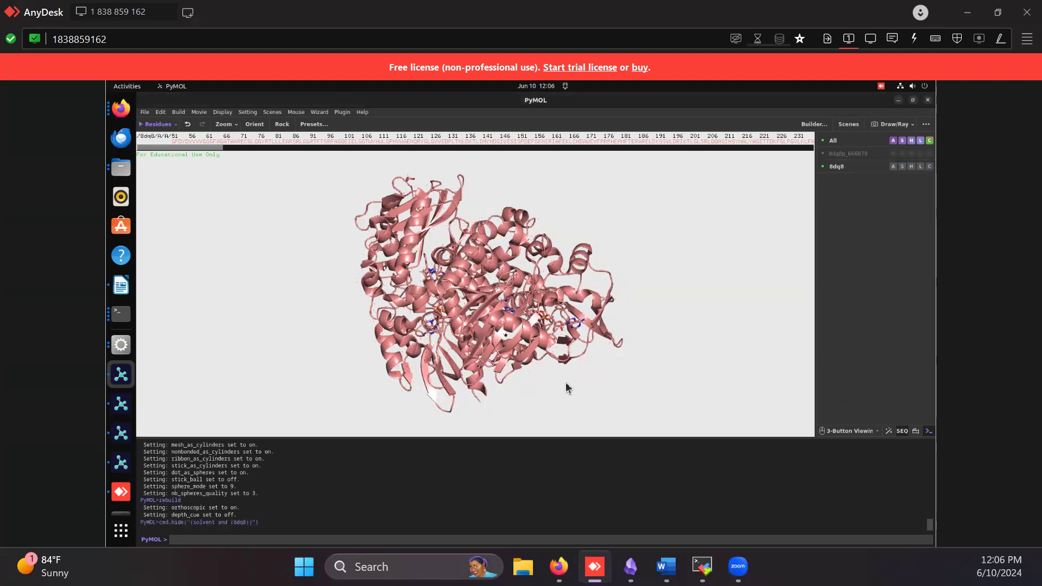
Color 8dq8 by secondary structure with cyan helices, red sheets and magenta loops
{"action": "left_click_drag", "start_coordinate": [495, 204], "coordinate": [589, 293]}
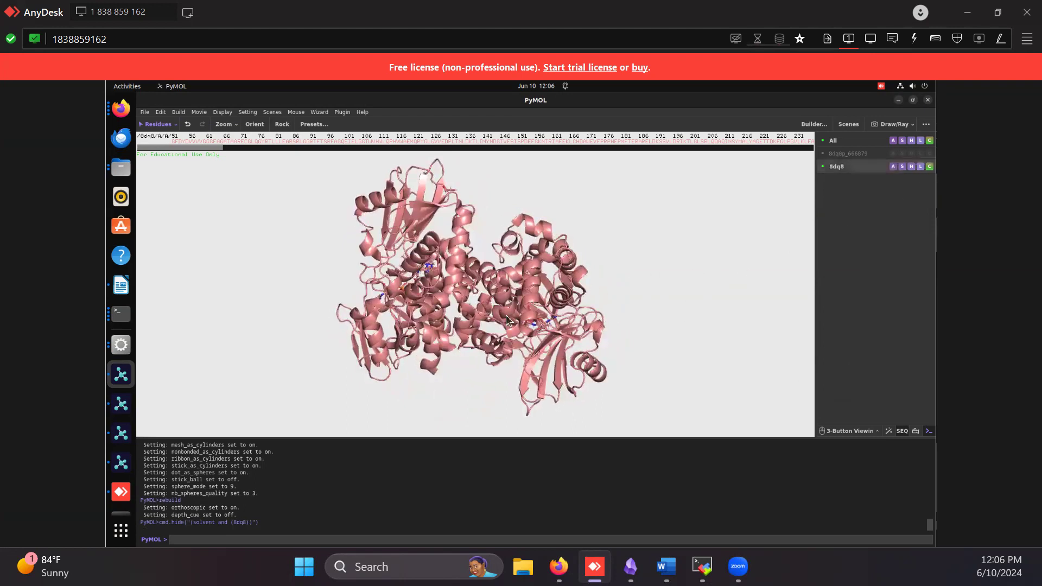
{"action": "left_click_drag", "start_coordinate": [551, 296], "coordinate": [754, 246]}
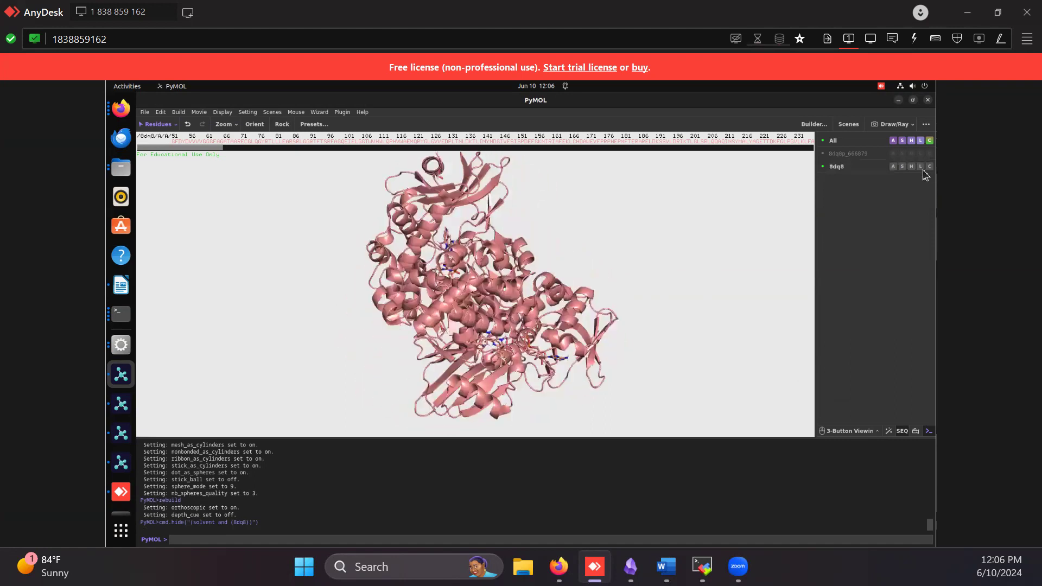
{"action": "left_click", "coordinate": [929, 166]}
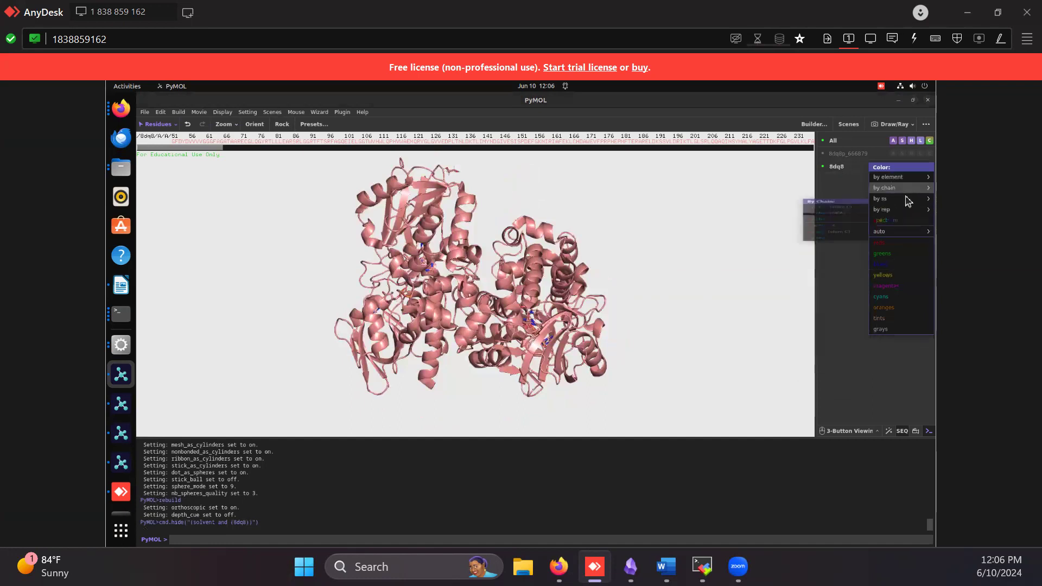
{"action": "mouse_move", "coordinate": [907, 201]}
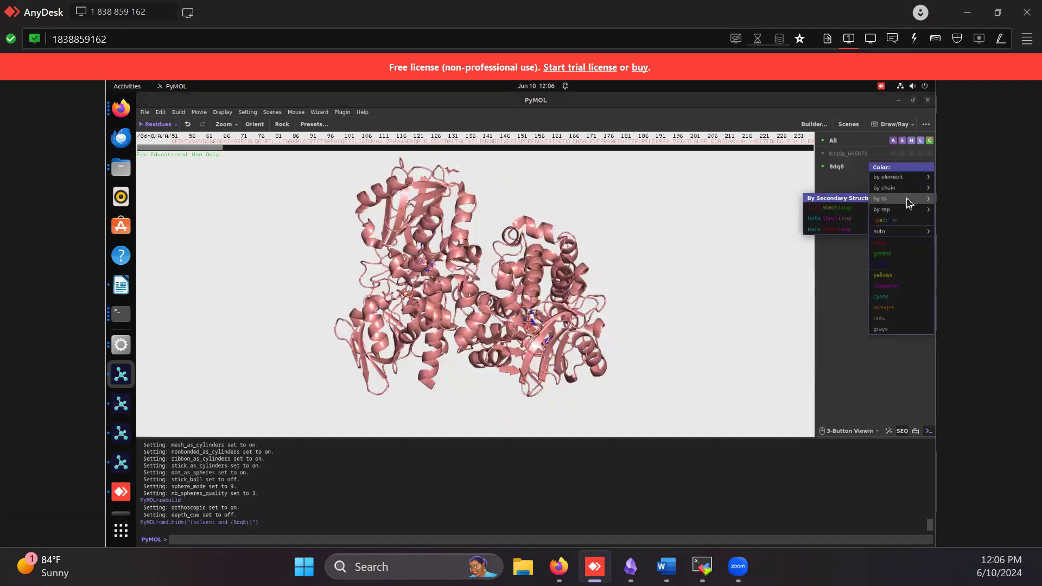
{"action": "left_click", "coordinate": [828, 230]}
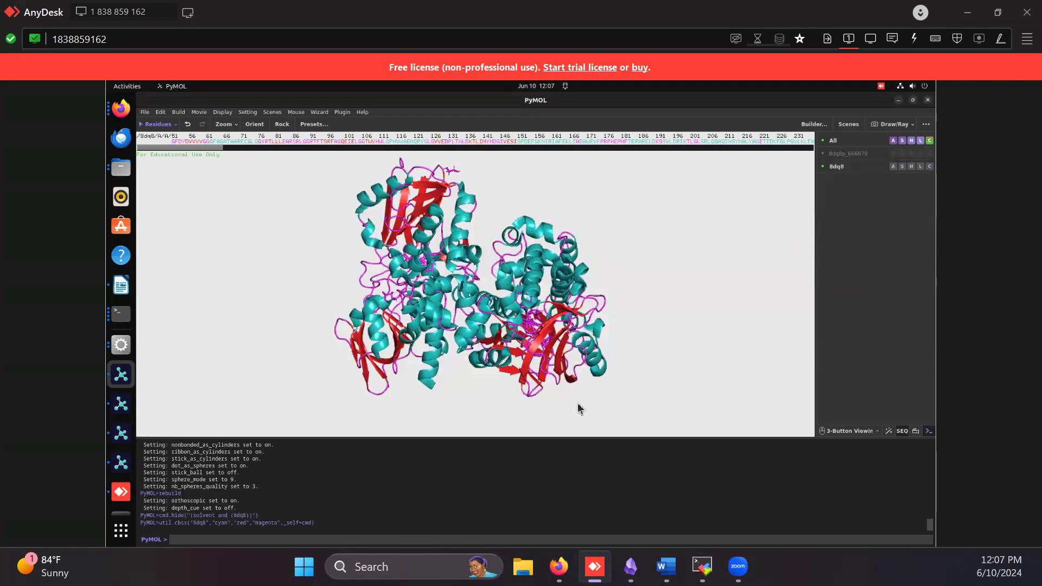
Run the command "color forest, ss h" to color the helices forest green
{"action": "type", "text": "lor fores"}
{"action": "type", "text": "t, ss h"}
{"action": "key", "text": "Return"}
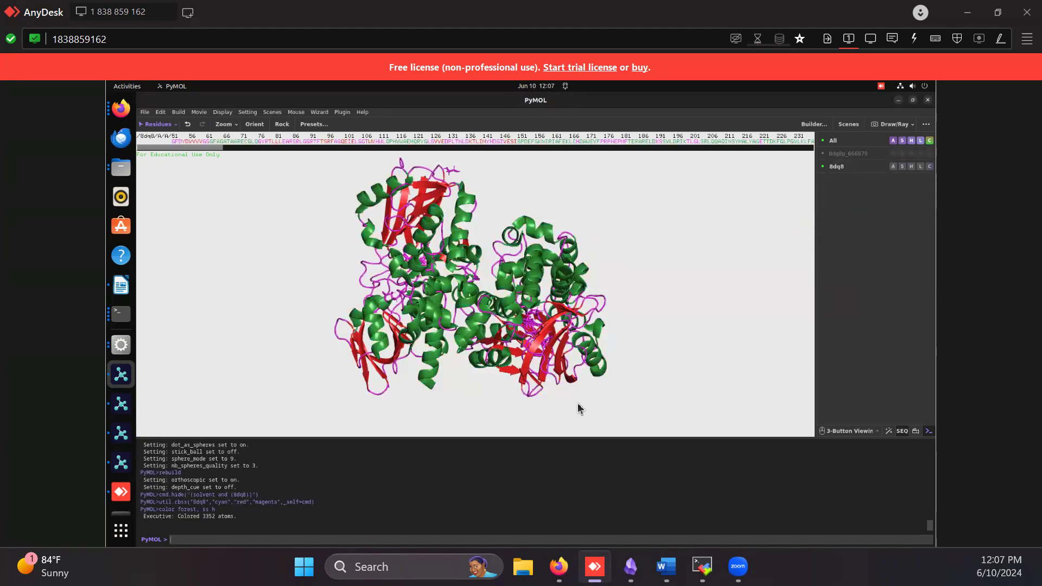
Recolor the helices green with the command "color green, ss h"
{"action": "key", "text": "Up"}
{"action": "key", "text": "BackSpace"}
{"action": "key", "text": "BackSpace"}
{"action": "key", "text": "BackSpace"}
{"action": "key", "text": "BackSpace"}
{"action": "key", "text": "BackSpace"}
{"action": "key", "text": "BackSpace"}
{"action": "key", "text": "BackSpace"}
{"action": "key", "text": "BackSpace"}
{"action": "key", "text": "BackSpace"}
{"action": "key", "text": "BackSpace"}
{"action": "key", "text": "BackSpace"}
{"action": "key", "text": "BackSpace"}
{"action": "key", "text": "BackSpace"}
{"action": "key", "text": "BackSpace"}
{"action": "key", "text": "BackSpace"}
{"action": "key", "text": "BackSpace"}
{"action": "key", "text": "BackSpace"}
{"action": "type", "text": "fetch 8dq8"}
{"action": "key", "text": "Up"}
{"action": "key", "text": "BackSpace"}
{"action": "key", "text": "BackSpace"}
{"action": "key", "text": "BackSpace"}
{"action": "key", "text": "BackSpace"}
{"action": "key", "text": "BackSpace"}
{"action": "key", "text": "BackSpace"}
{"action": "type", "text": "gre"}
{"action": "key", "text": "Return"}
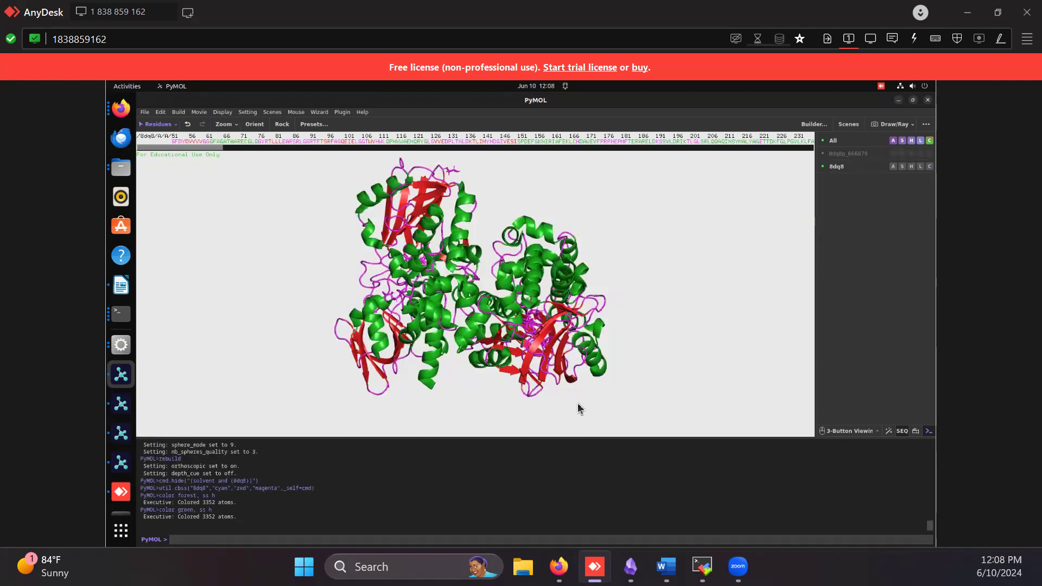
Color the beta sheets blue with the command "color blue, ss s"
{"action": "key", "text": "Up"}
{"action": "key", "text": "BackSpace"}
{"action": "key", "text": "BackSpace"}
{"action": "key", "text": "BackSpace"}
{"action": "key", "text": "BackSpace"}
{"action": "key", "text": "BackSpace"}
{"action": "key", "text": "BackSpace"}
{"action": "type", "text": "blue"}
{"action": "key", "text": "Return"}
Run "color pink, ss l+''" to color the loops pink and "color red, ss s" to color the beta sheets red
{"action": "key", "text": "Up"}
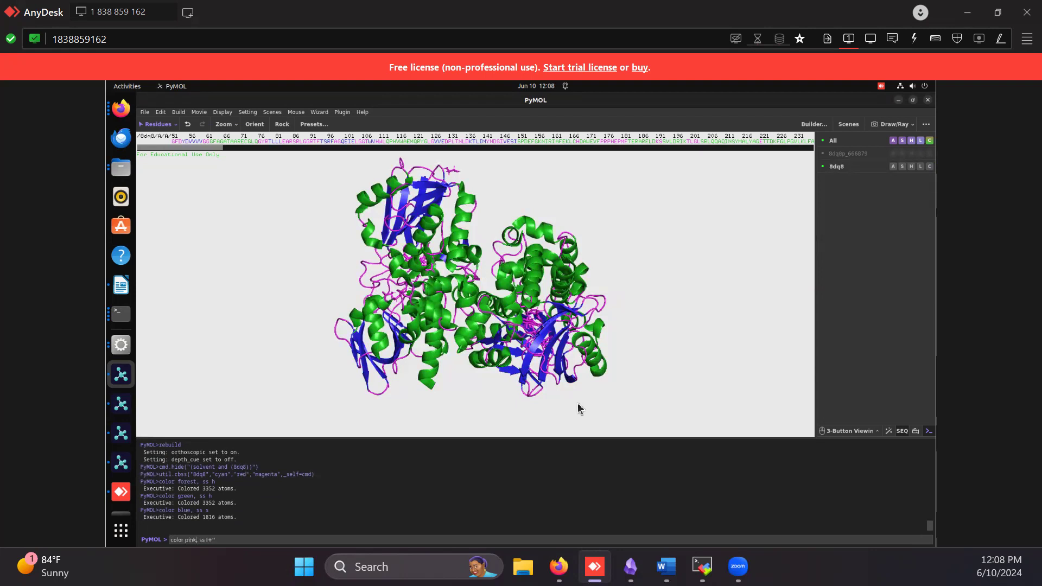
{"action": "key", "text": "Return"}
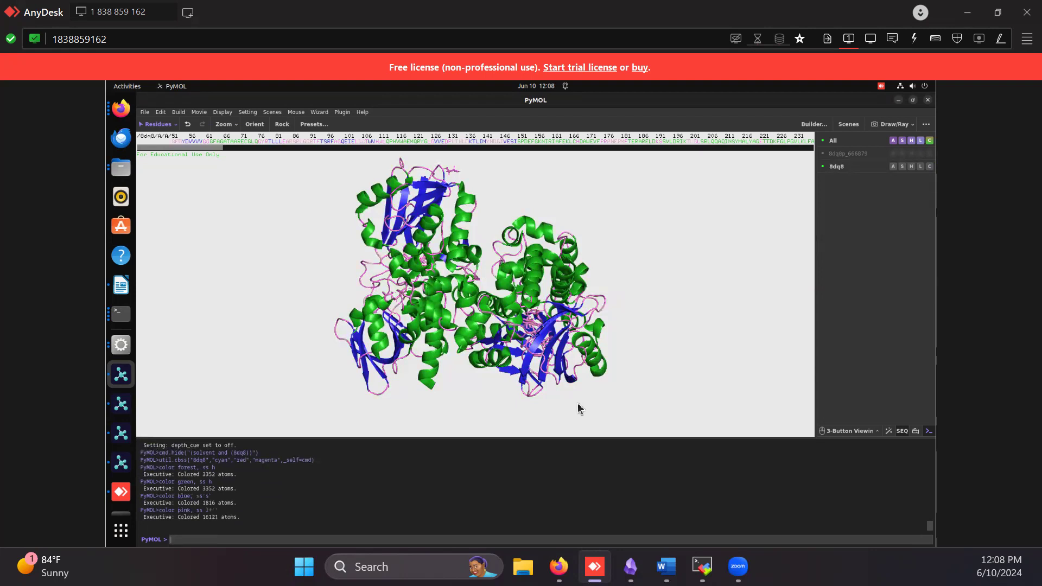
{"action": "key", "text": "Up"}
{"action": "key", "text": "Up"}
{"action": "key", "text": "BackSpace"}
{"action": "key", "text": "BackSpace"}
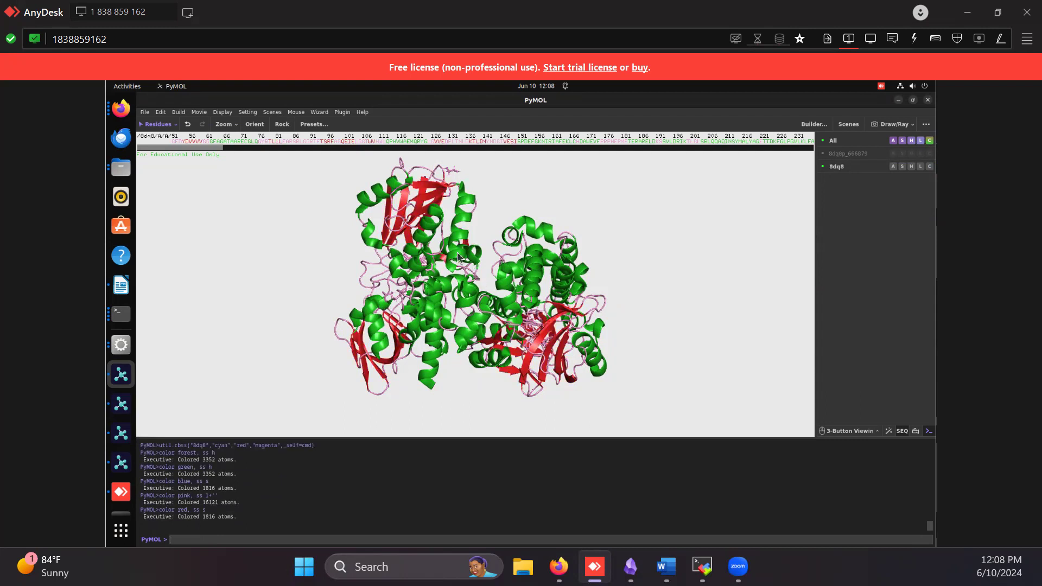
Select the NCT, FDA and EDO ligand residues of 8dq8 in the sequence, after the protein chains
{"action": "mouse_move", "coordinate": [466, 249]}
{"action": "left_mouse_down"}
{"action": "mouse_move", "coordinate": [485, 249]}
{"action": "mouse_move", "coordinate": [470, 257]}
{"action": "left_mouse_up"}
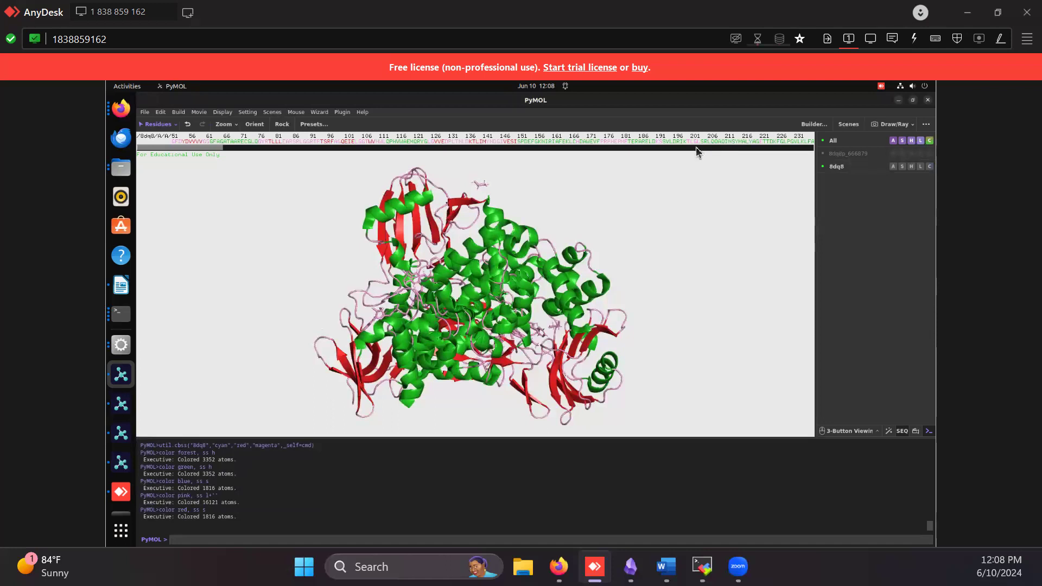
{"action": "left_click_drag", "start_coordinate": [510, 145], "coordinate": [554, 144]}
{"action": "left_click", "coordinate": [516, 142]}
{"action": "left_click", "coordinate": [546, 142]}
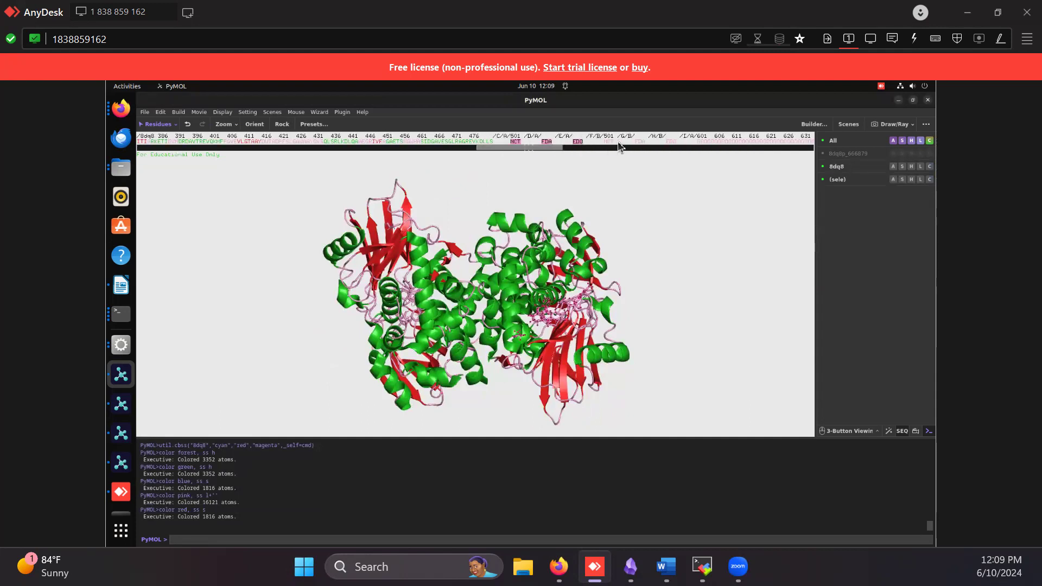
{"action": "left_click", "coordinate": [671, 142]}
Rename the selection sele to Ligand
{"action": "left_click", "coordinate": [840, 180]}
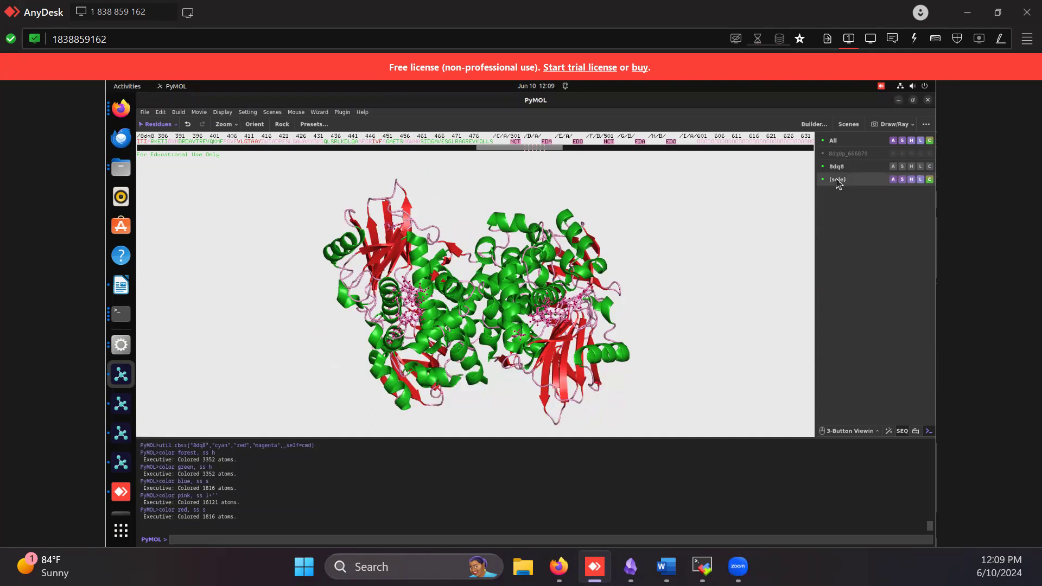
{"action": "left_click", "coordinate": [893, 180]}
{"action": "left_click", "coordinate": [896, 202]}
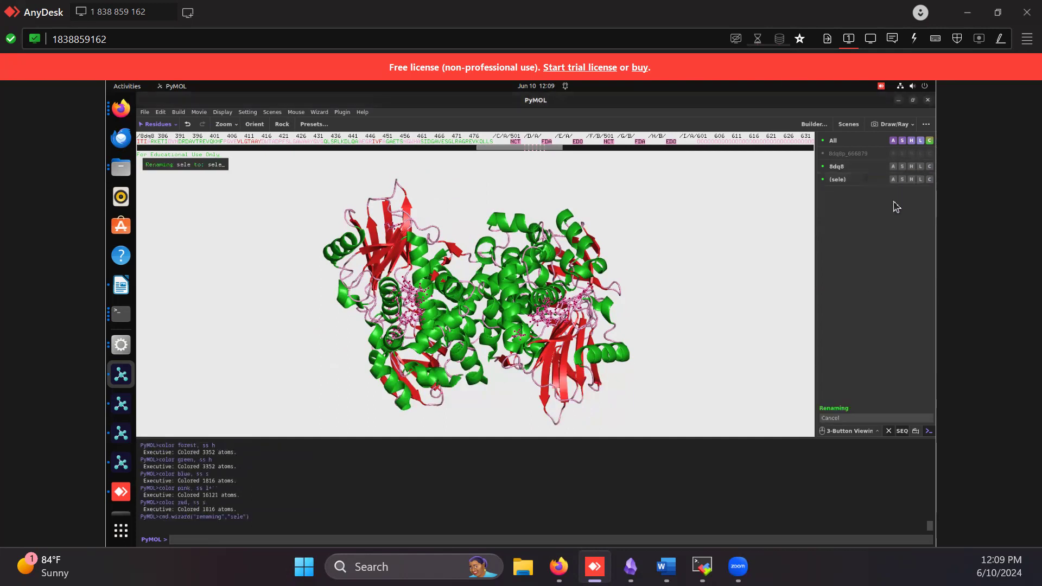
{"action": "key", "text": "BackSpace"}
{"action": "key", "text": "BackSpace"}
{"action": "key", "text": "BackSpace"}
{"action": "key", "text": "BackSpace"}
{"action": "type", "text": "Ligand"}
{"action": "key", "text": "Return"}
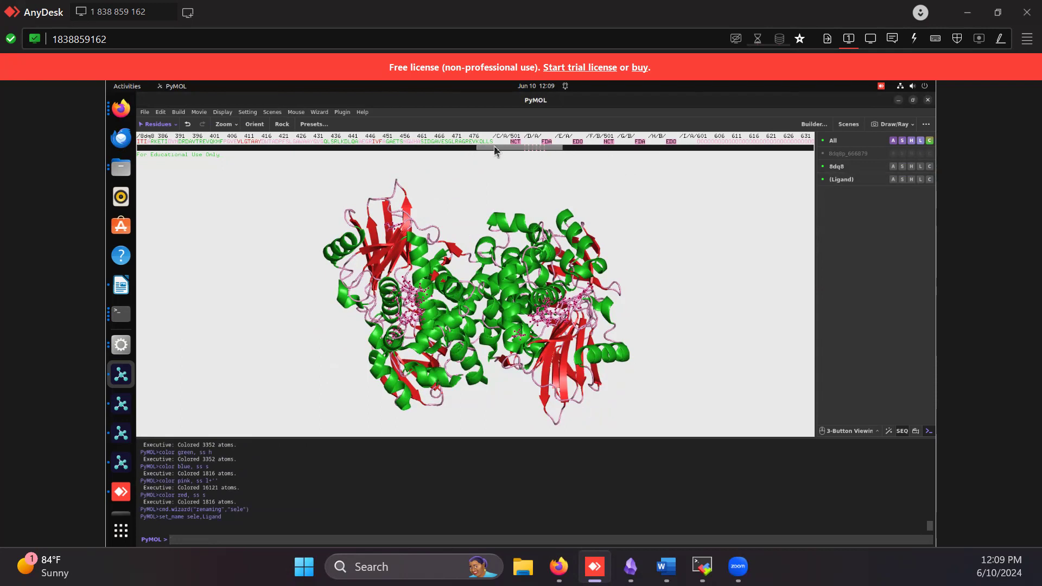
Color the Ligand selection by element, using the scheme with cyan carbons
{"action": "mouse_move", "coordinate": [494, 145]}
{"action": "left_mouse_down"}
{"action": "mouse_move", "coordinate": [519, 148]}
{"action": "mouse_move", "coordinate": [505, 144]}
{"action": "left_mouse_up"}
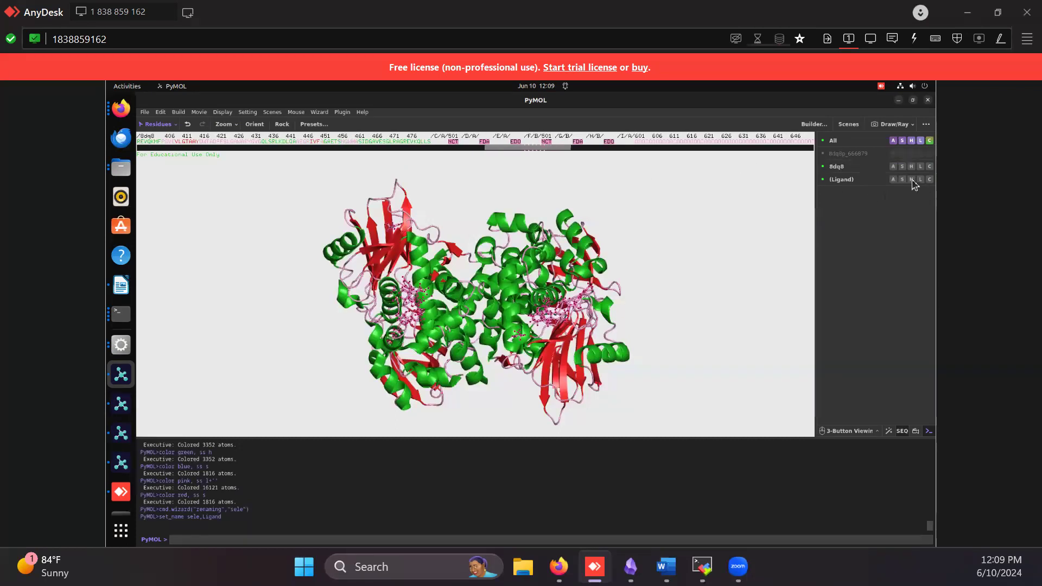
{"action": "left_click", "coordinate": [930, 180]}
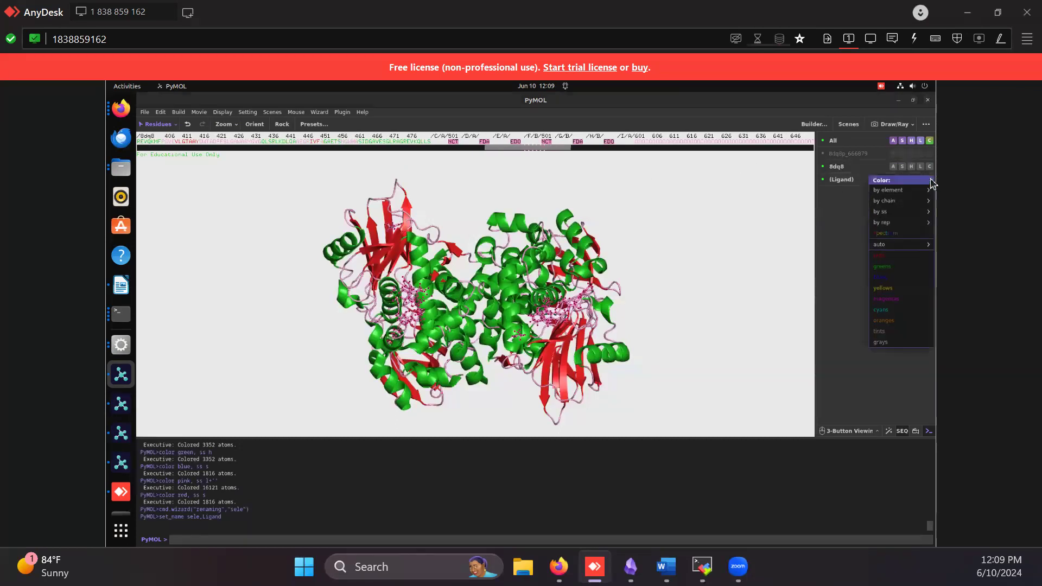
{"action": "mouse_move", "coordinate": [922, 191]}
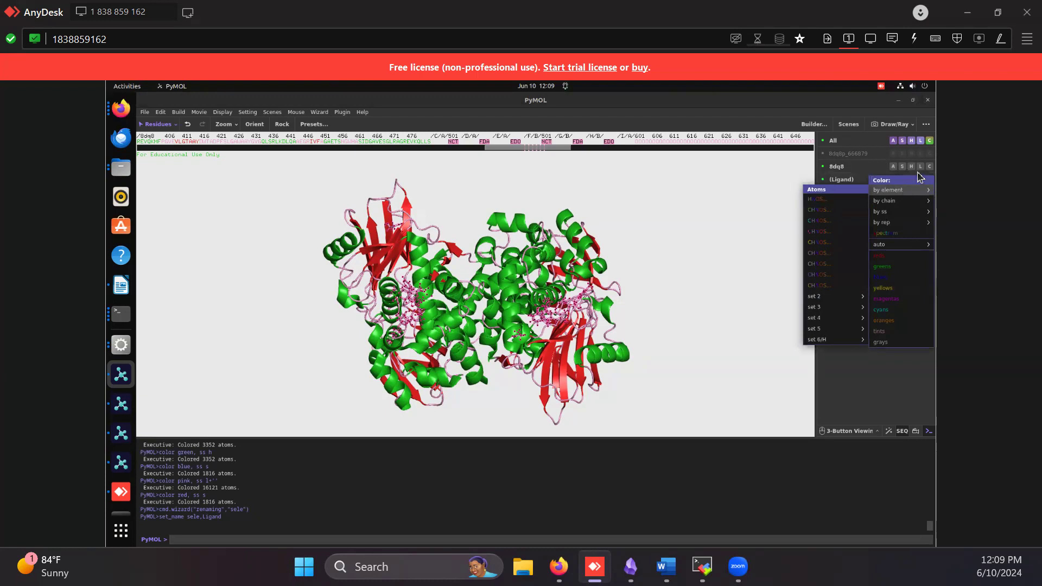
{"action": "left_click", "coordinate": [833, 220]}
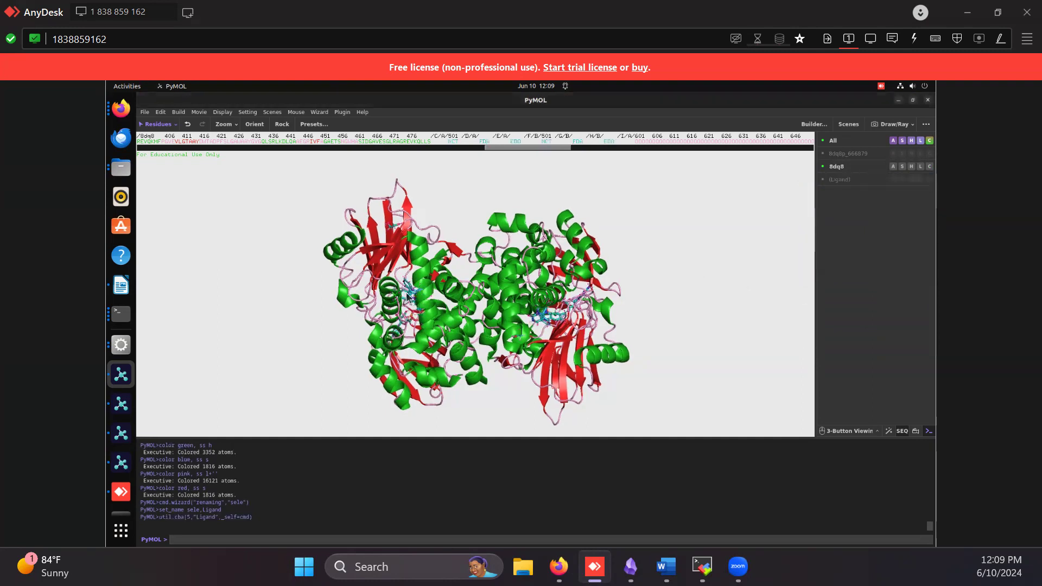
Turn off real-time antialiasing in the rendering settings
{"action": "left_click_drag", "start_coordinate": [460, 290], "coordinate": [352, 217]}
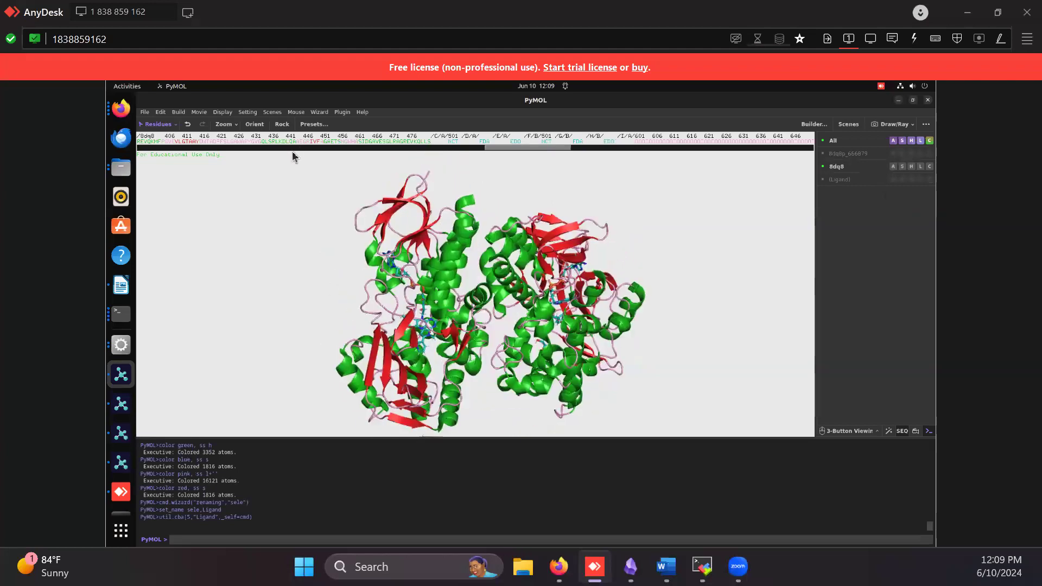
{"action": "left_click", "coordinate": [248, 111]}
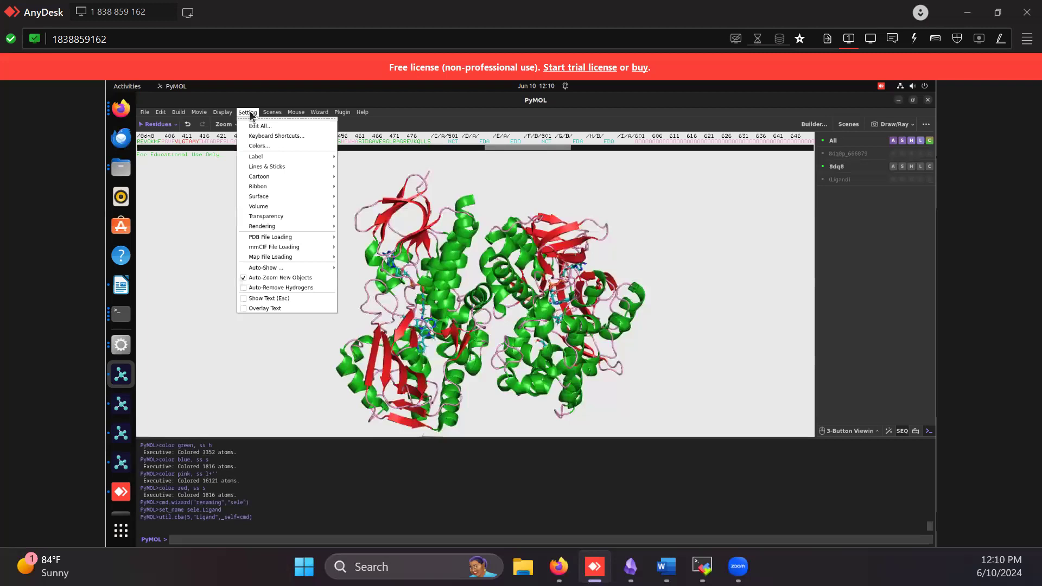
{"action": "mouse_move", "coordinate": [287, 230]}
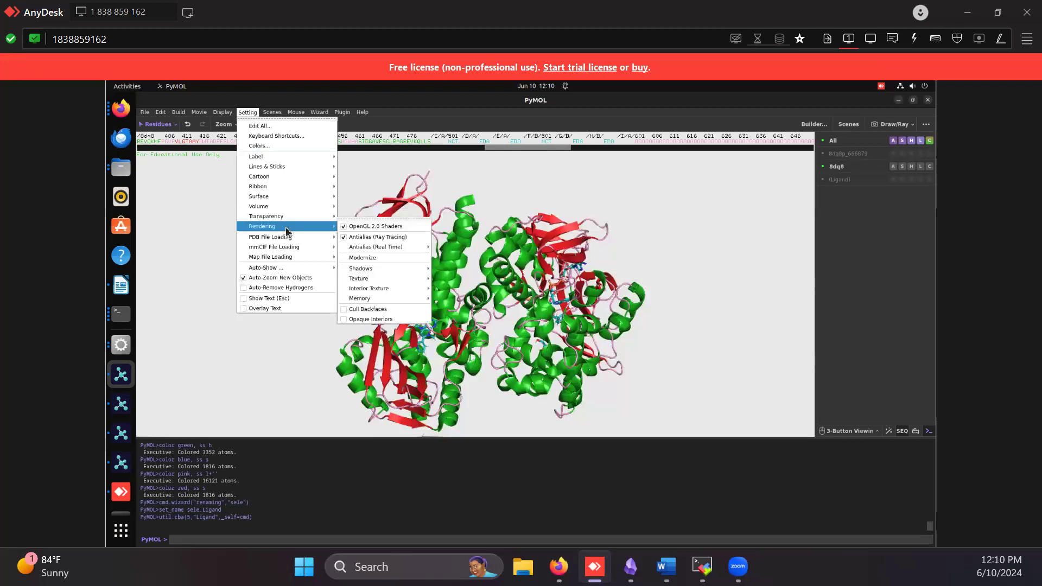
{"action": "mouse_move", "coordinate": [400, 249]}
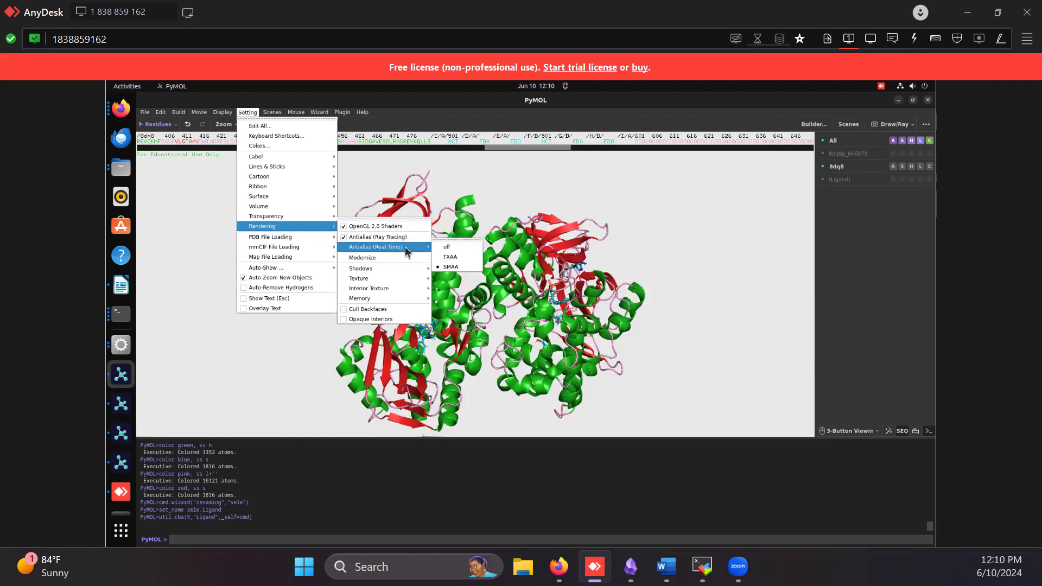
{"action": "left_click", "coordinate": [452, 248]}
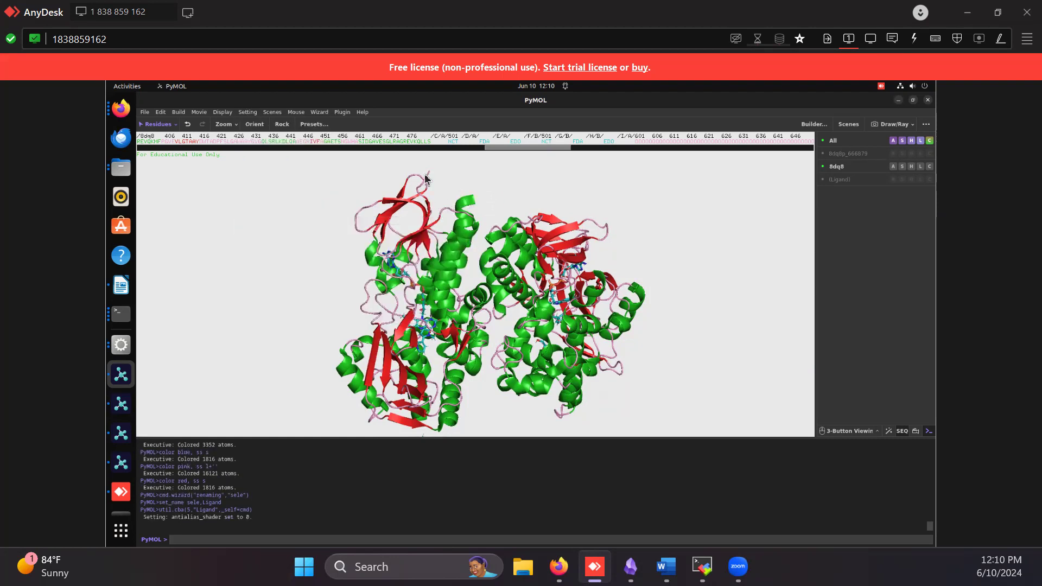
Set real-time antialiasing to SMAA in the rendering settings
{"action": "left_click", "coordinate": [247, 112]}
{"action": "mouse_move", "coordinate": [467, 249]}
{"action": "left_click", "coordinate": [460, 268]}
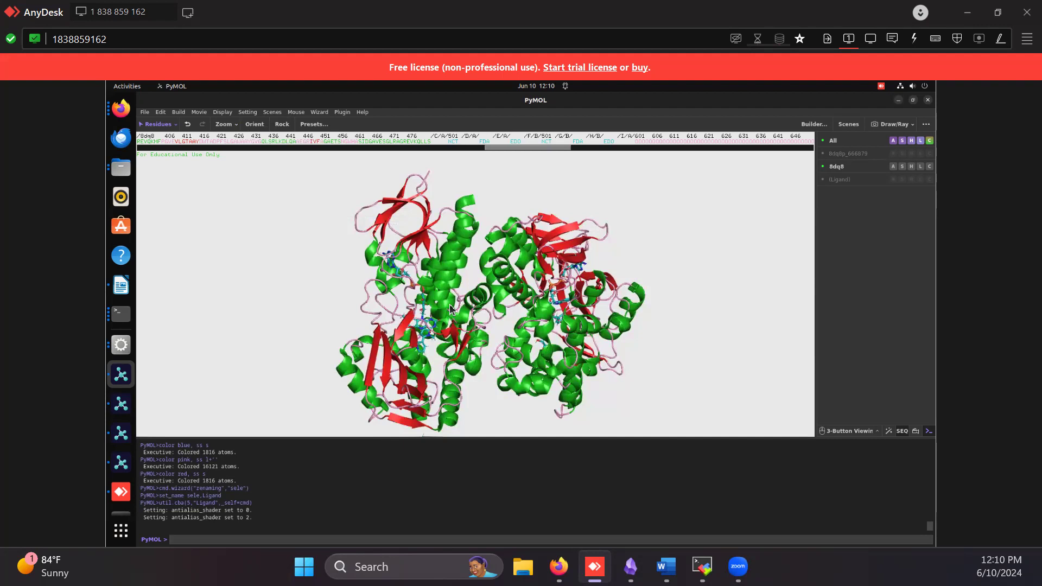
{"action": "left_click", "coordinate": [247, 112]}
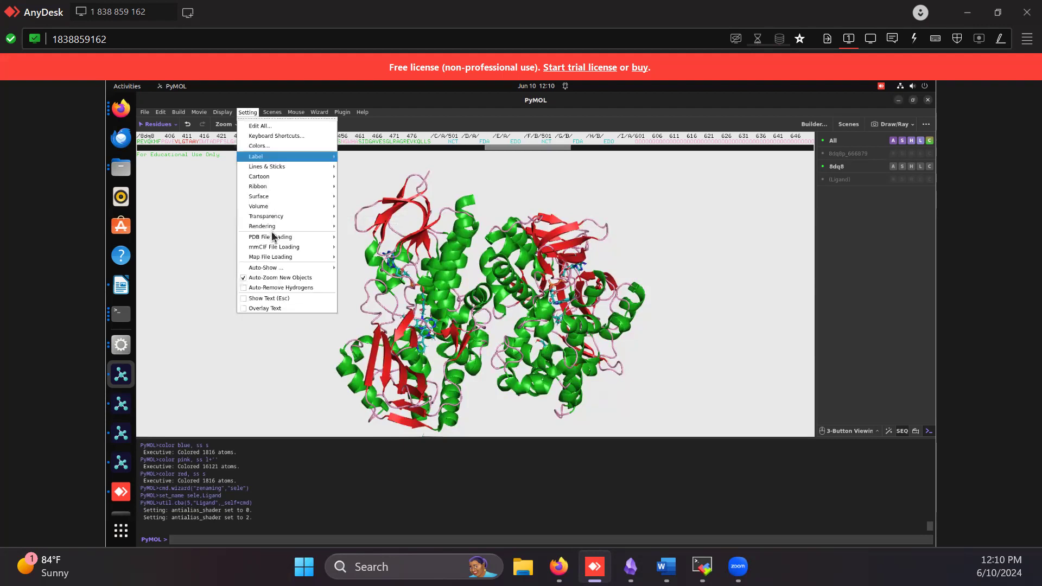
{"action": "mouse_move", "coordinate": [284, 226]}
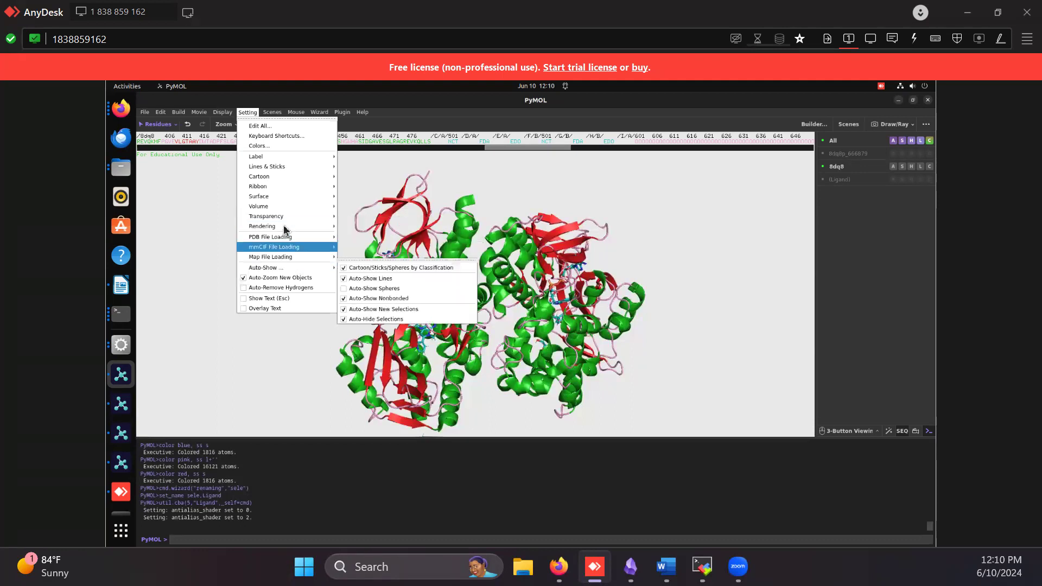
{"action": "mouse_move", "coordinate": [427, 247]}
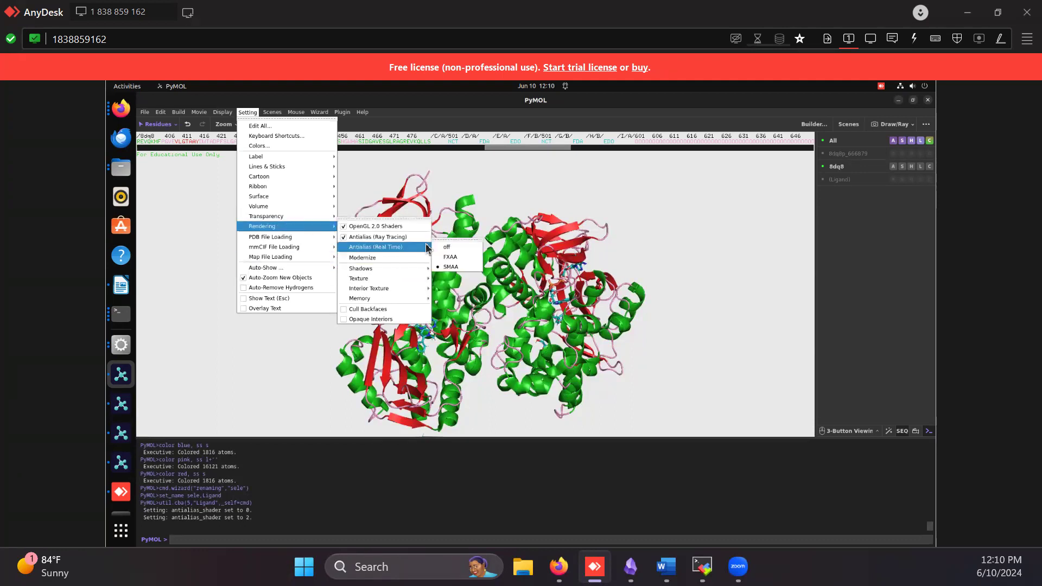
{"action": "left_click", "coordinate": [458, 298]}
Reorient the 8dq8 structure and ray-trace the view at the default size and again at 2400 by 2400
{"action": "middle_click_drag", "start_coordinate": [509, 294], "coordinate": [491, 283]}
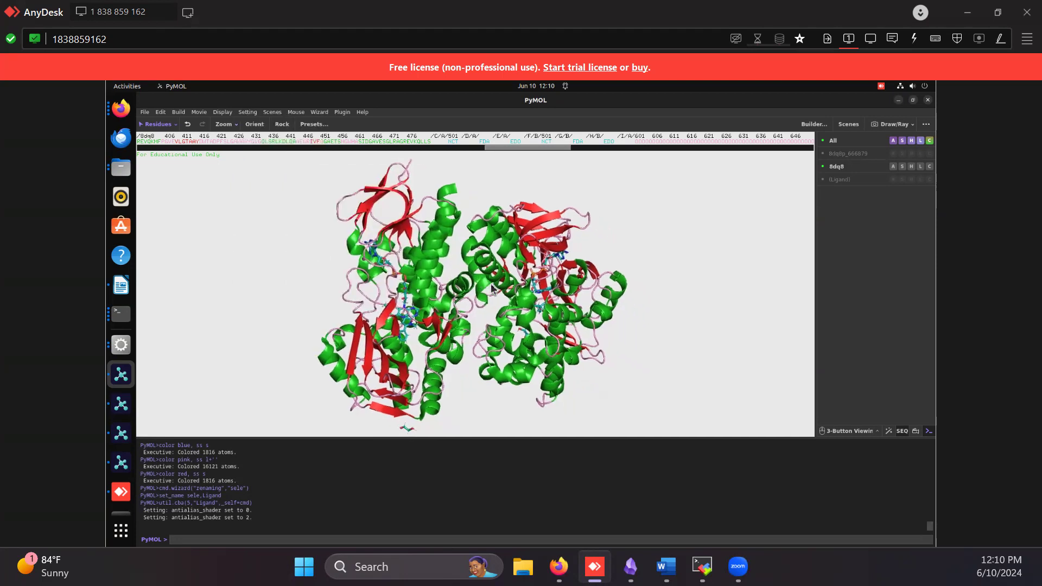
{"action": "left_click_drag", "start_coordinate": [462, 245], "coordinate": [441, 275]}
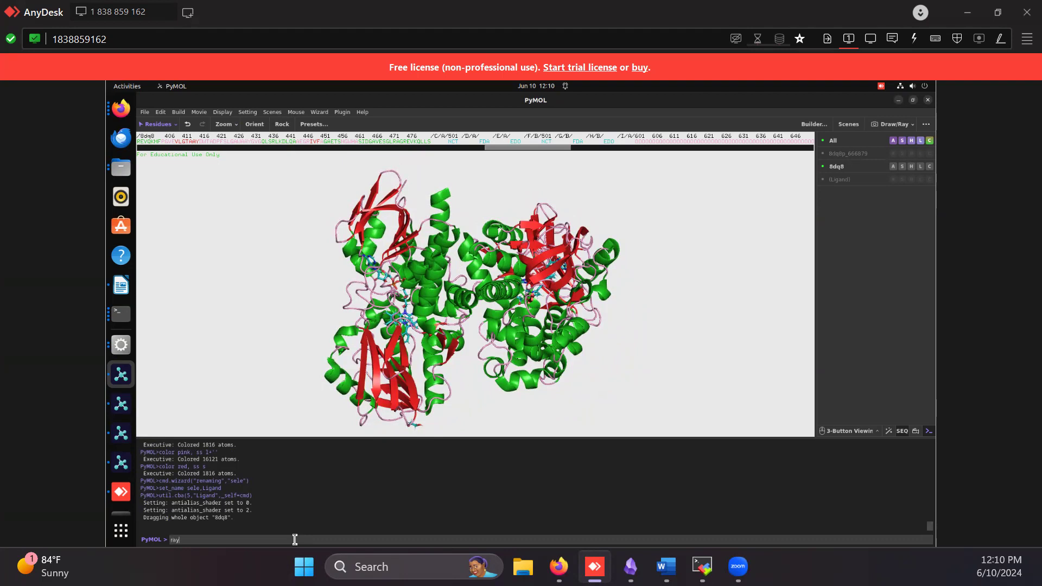
{"action": "key", "text": "Return"}
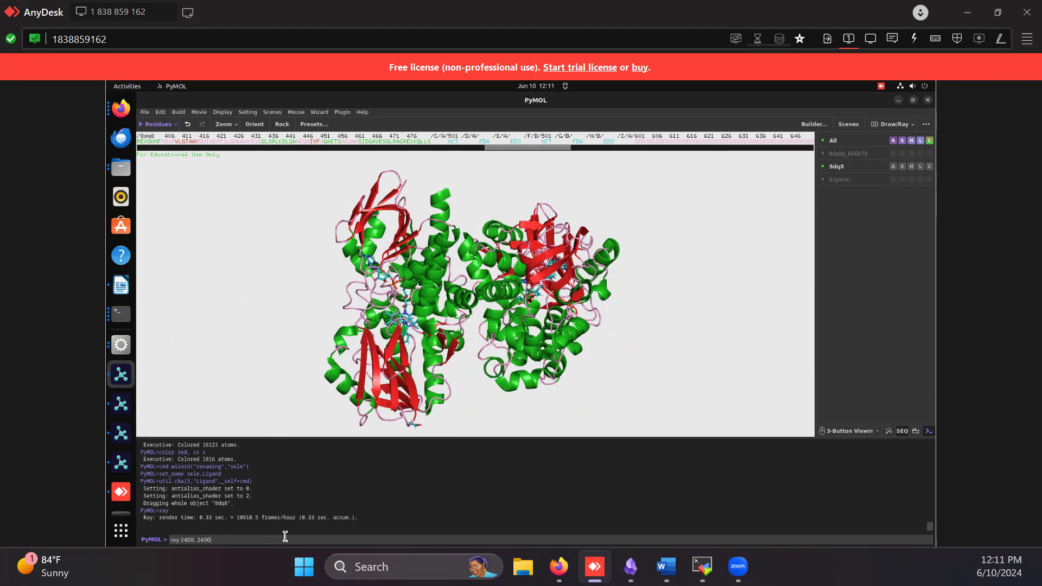
{"action": "key", "text": "Return"}
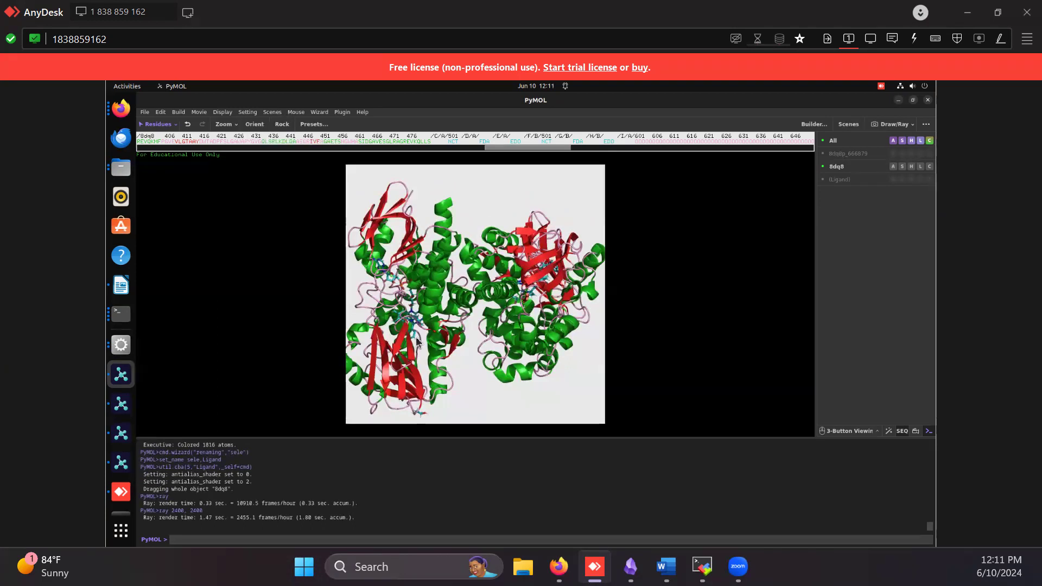
{"action": "left_click", "coordinate": [517, 328]}
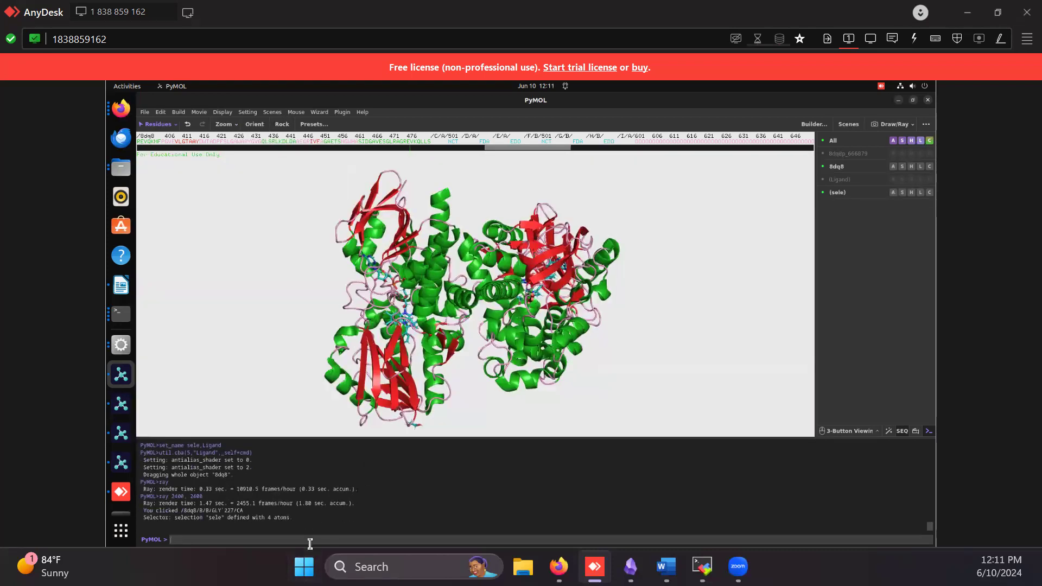
Ray-trace the view at 2800 by 2400 and save it as the PNG PyMOL_test in the NiCA2 folder with dpi=1000
{"action": "key", "text": "Up"}
{"action": "type", "text": "8"}
{"action": "key", "text": "Return"}
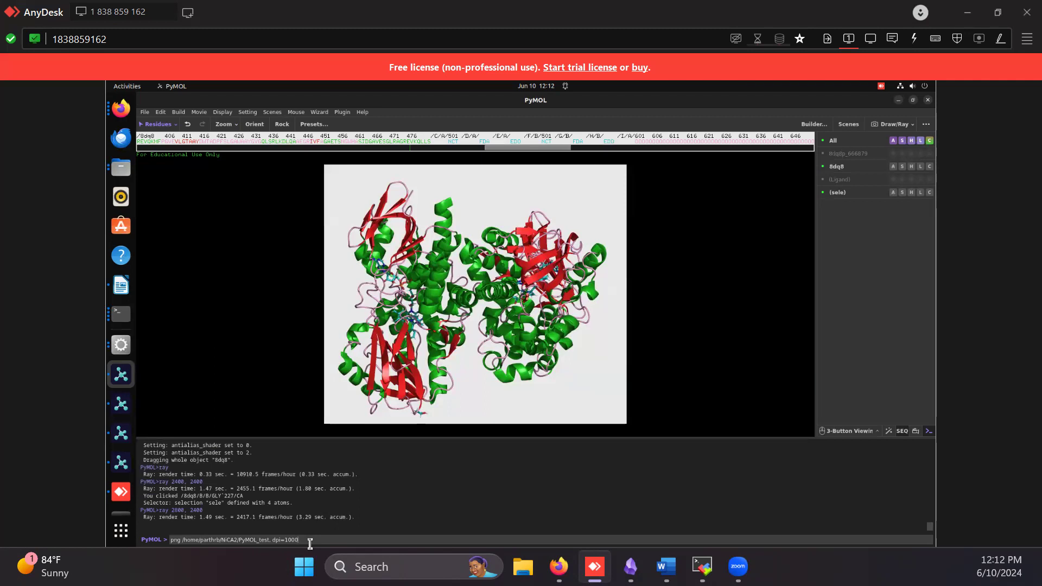
{"action": "key", "text": "Return"}
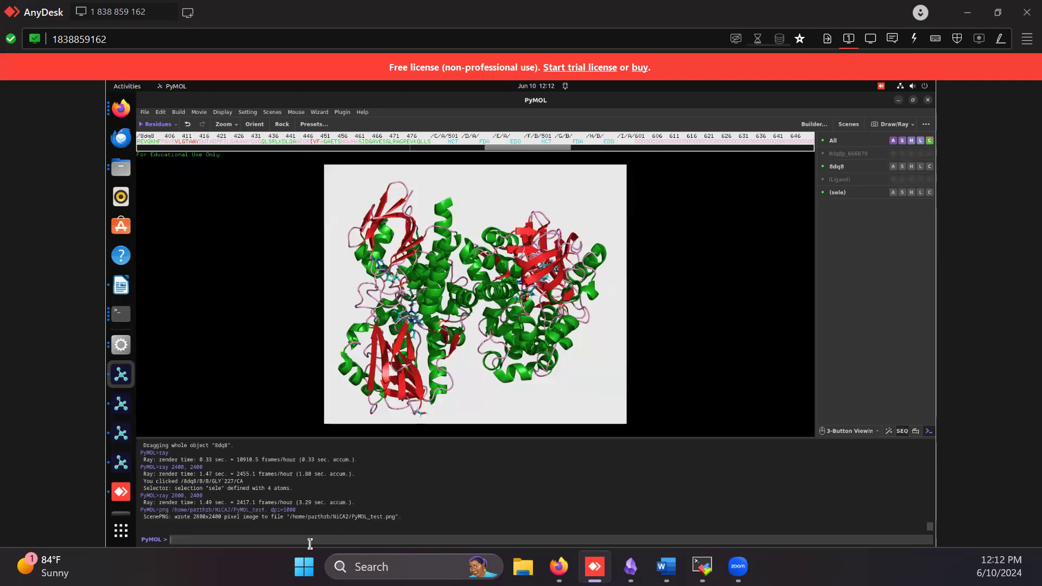
Switch to the Files app and open PyMOL_test.png from the home directory's NiCA2 folder in a maximized viewer
{"action": "left_click", "coordinate": [115, 168]}
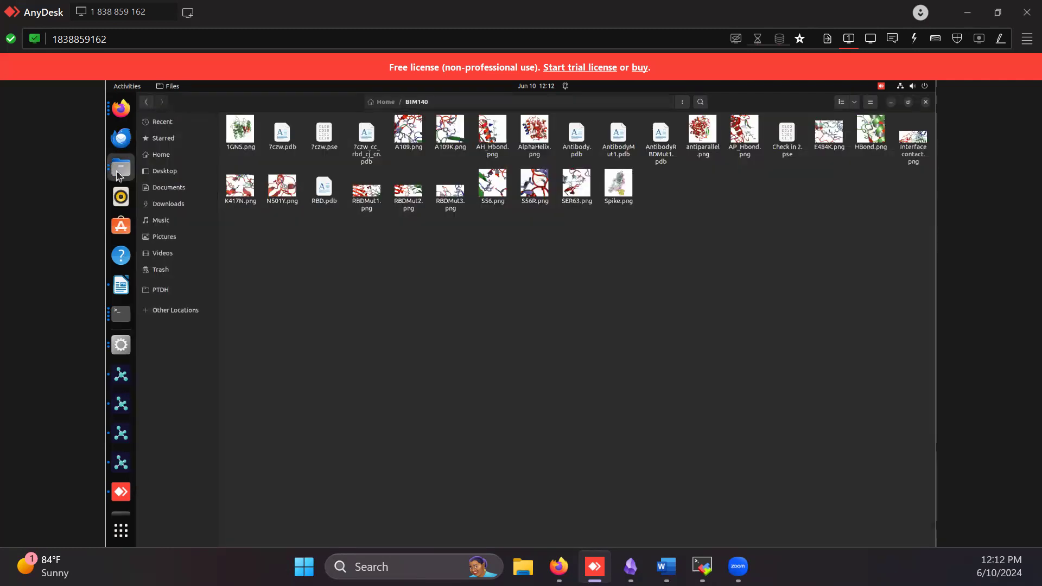
{"action": "left_click", "coordinate": [382, 101]}
{"action": "double_click", "coordinate": [880, 129]}
{"action": "double_click", "coordinate": [625, 131]}
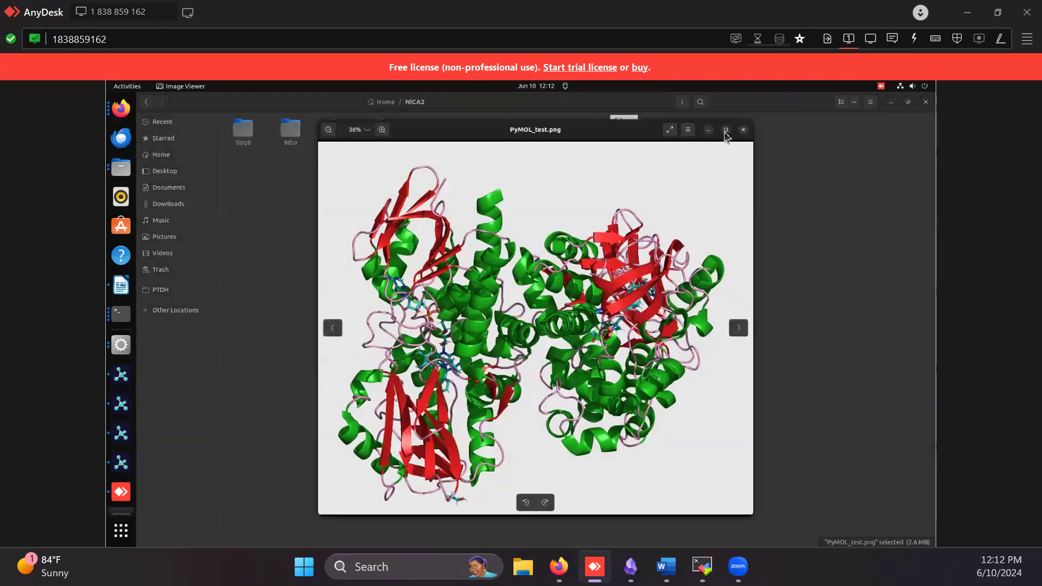
{"action": "left_click", "coordinate": [725, 130]}
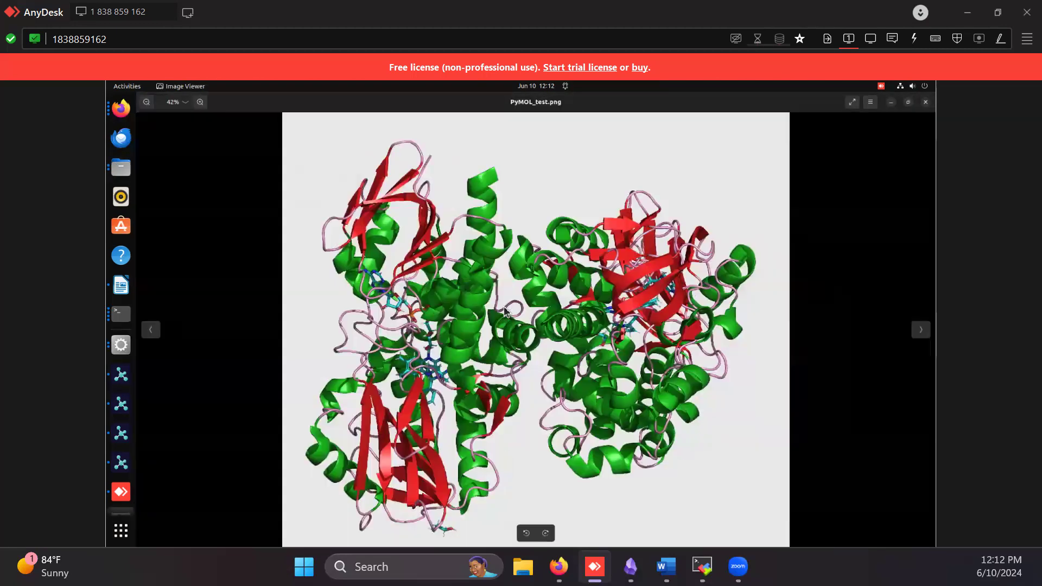
Examine the ligand and surrounding helices in the exported image up close, then close the image
{"action": "scroll", "coordinate": [506, 277], "scroll_direction": "up", "scroll_amount": 2, "text": "ctrl"}
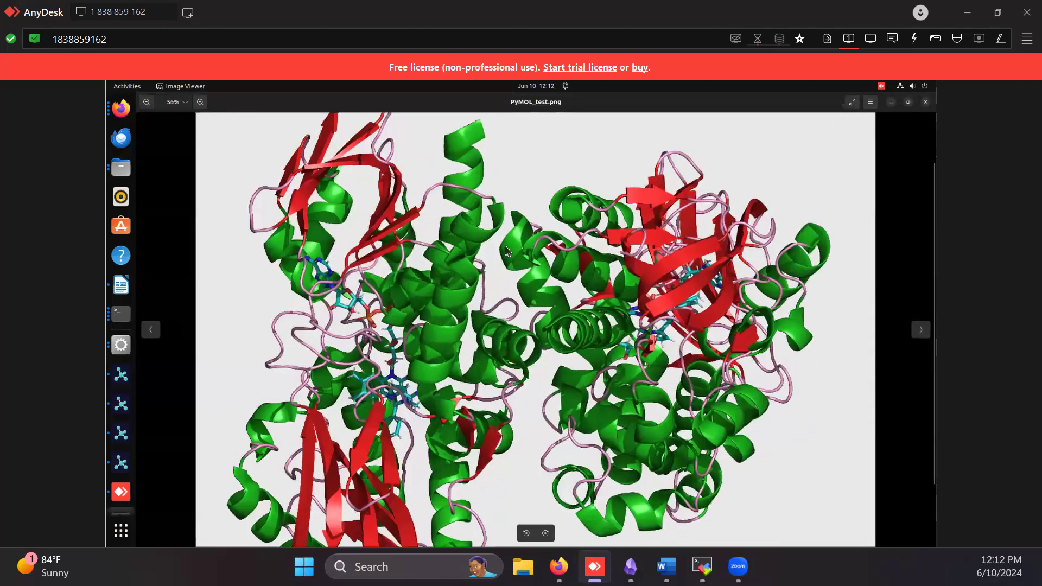
{"action": "scroll", "coordinate": [426, 308], "scroll_direction": "up", "scroll_amount": 1, "text": "ctrl"}
{"action": "scroll", "coordinate": [391, 320], "scroll_direction": "up", "scroll_amount": 1, "text": "ctrl"}
{"action": "left_click_drag", "start_coordinate": [390, 327], "coordinate": [532, 270]}
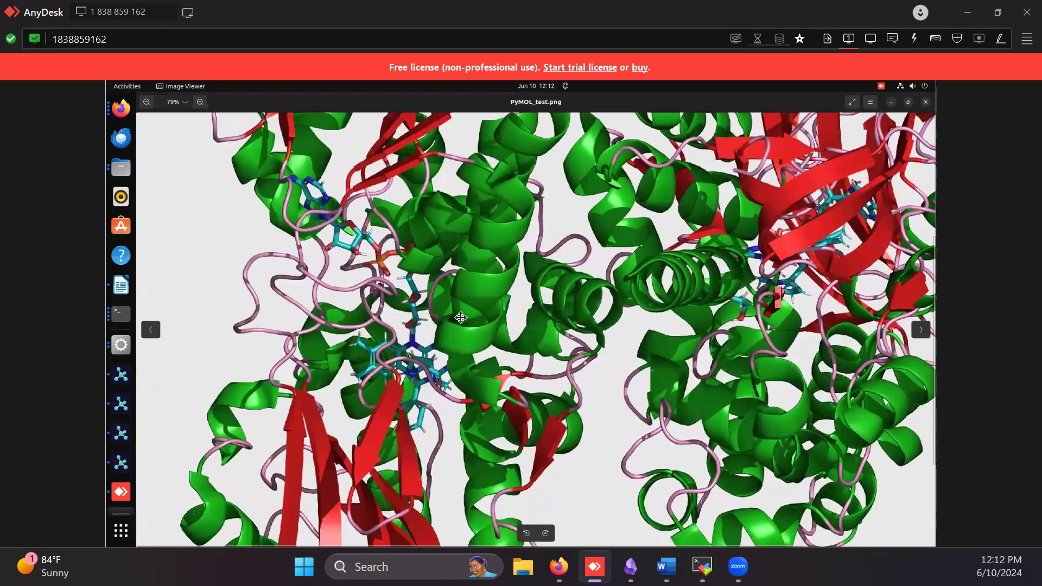
{"action": "scroll", "coordinate": [533, 270], "scroll_direction": "up", "scroll_amount": 2}
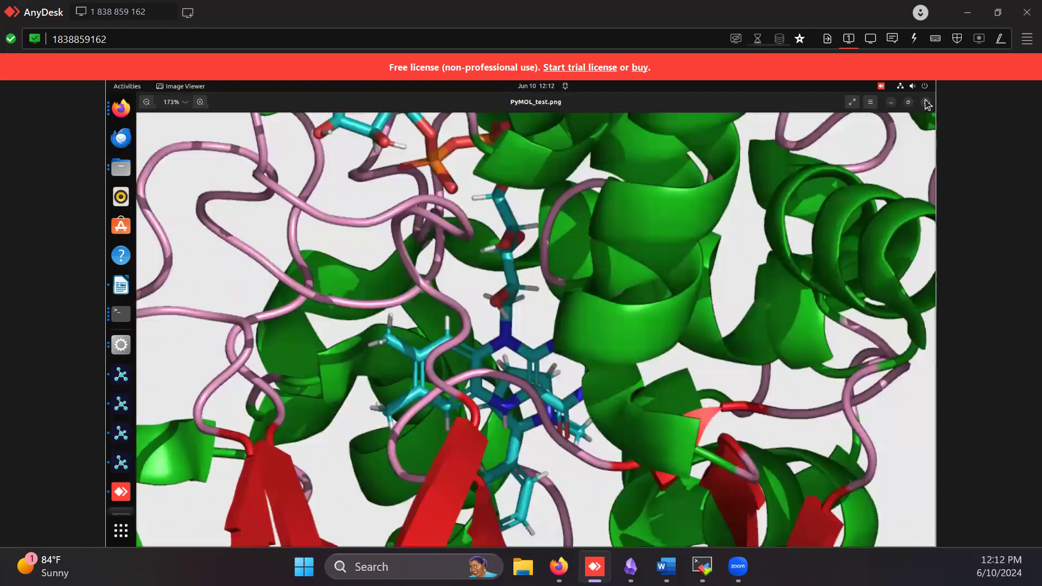
{"action": "left_click", "coordinate": [926, 102]}
{"action": "left_click", "coordinate": [527, 342]}
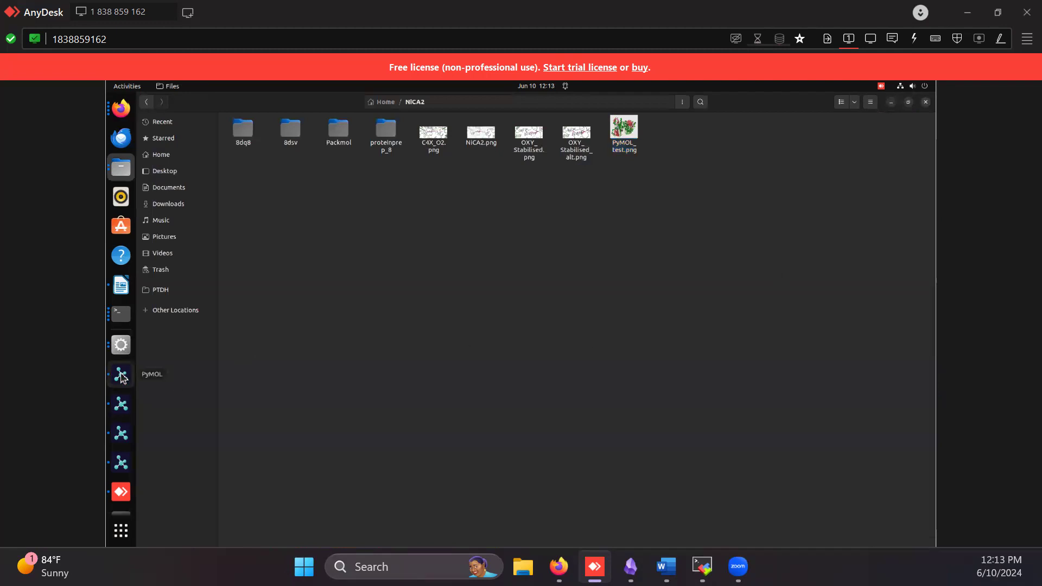
Return to the 8dq8 session in PyMOL and enter the command "show sticks, byres chain A within 5 of chain B" without running it
{"action": "left_click", "coordinate": [121, 411]}
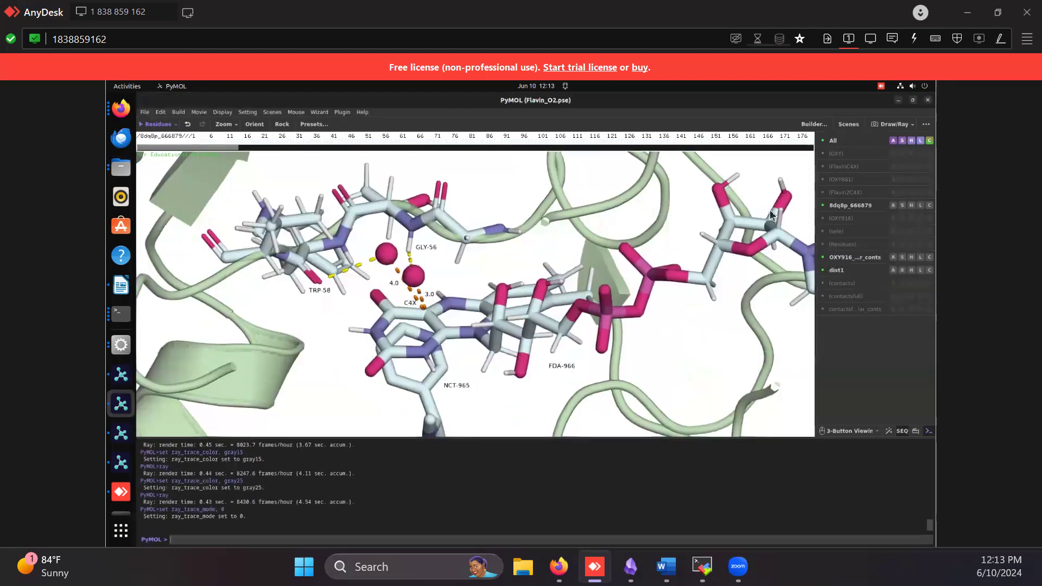
{"action": "left_click", "coordinate": [899, 100]}
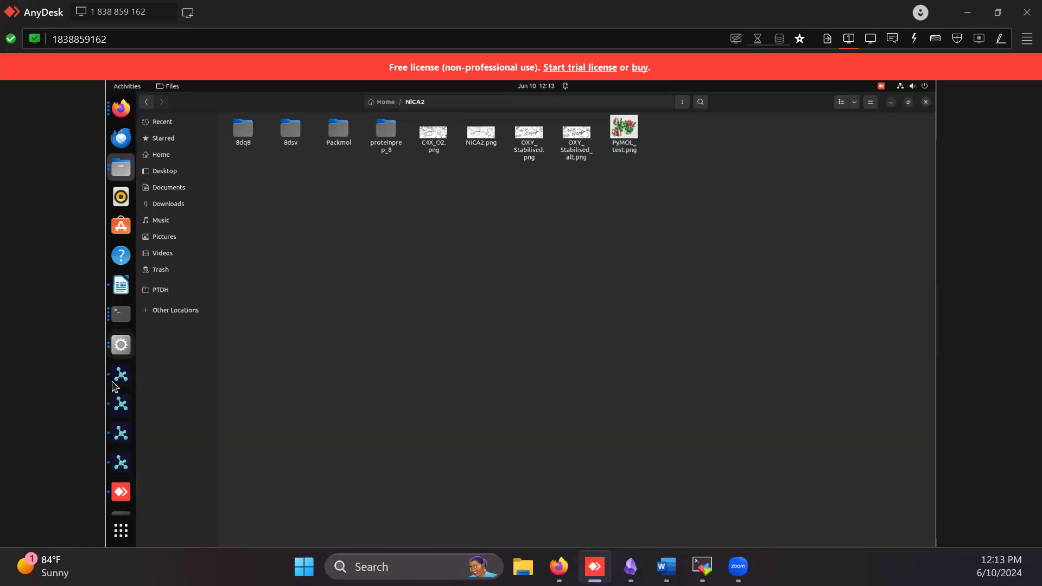
{"action": "left_click", "coordinate": [121, 374]}
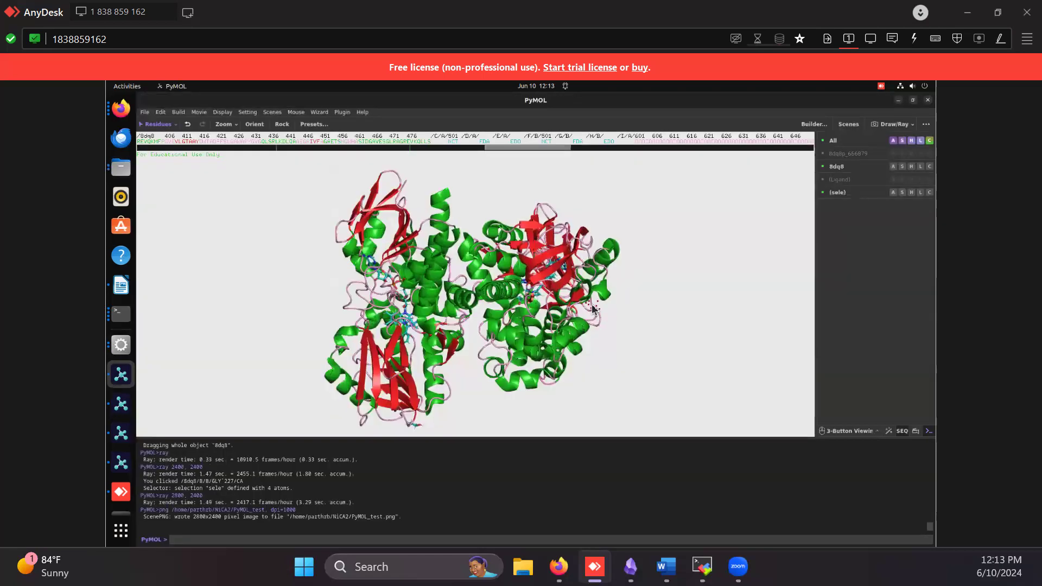
{"action": "left_click", "coordinate": [520, 268]}
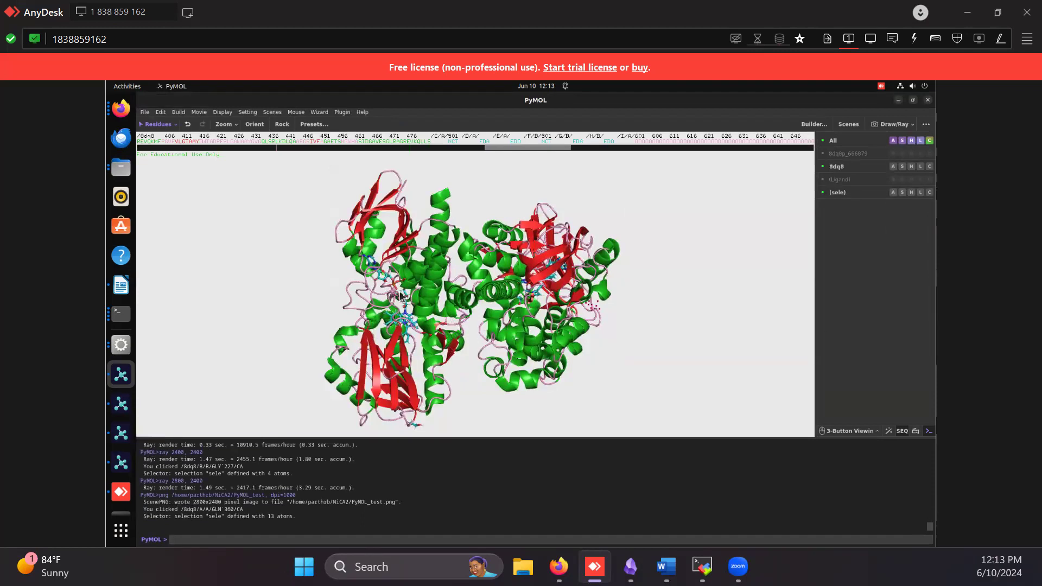
{"action": "left_click_drag", "start_coordinate": [440, 290], "coordinate": [386, 295]}
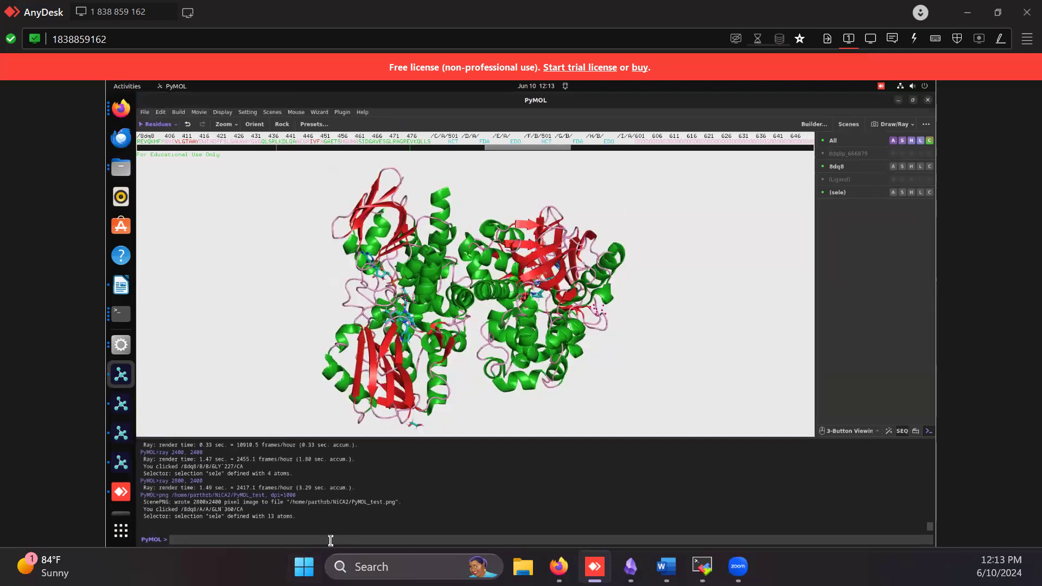
{"action": "type", "text": "show sticks, byres chain A within 5 of chain B"}
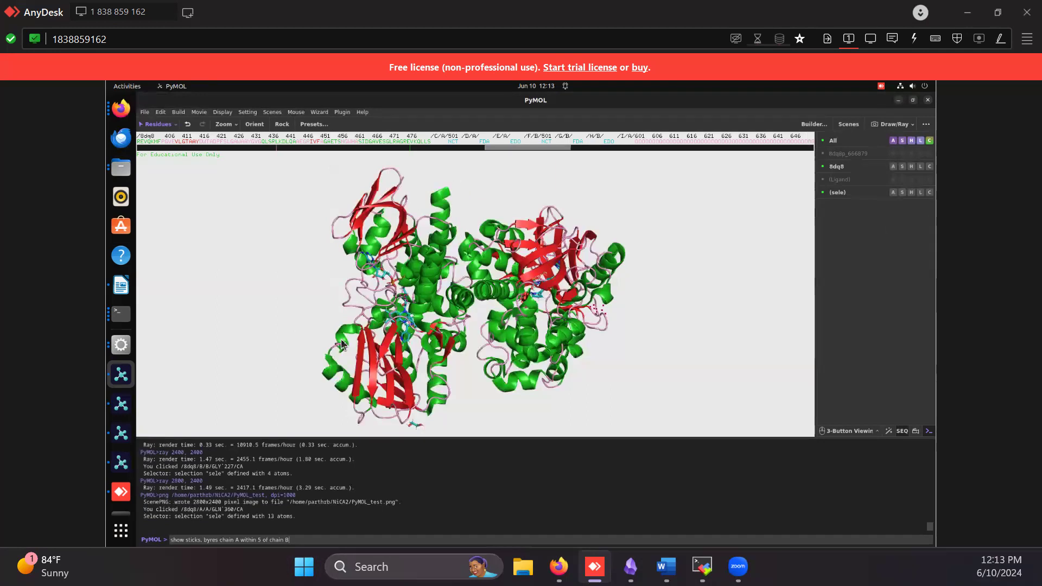
Switch to the PyMOL session Check in 2.pse and inspect the interface residues between the red chain and the blue and green chains
{"action": "left_click", "coordinate": [121, 434]}
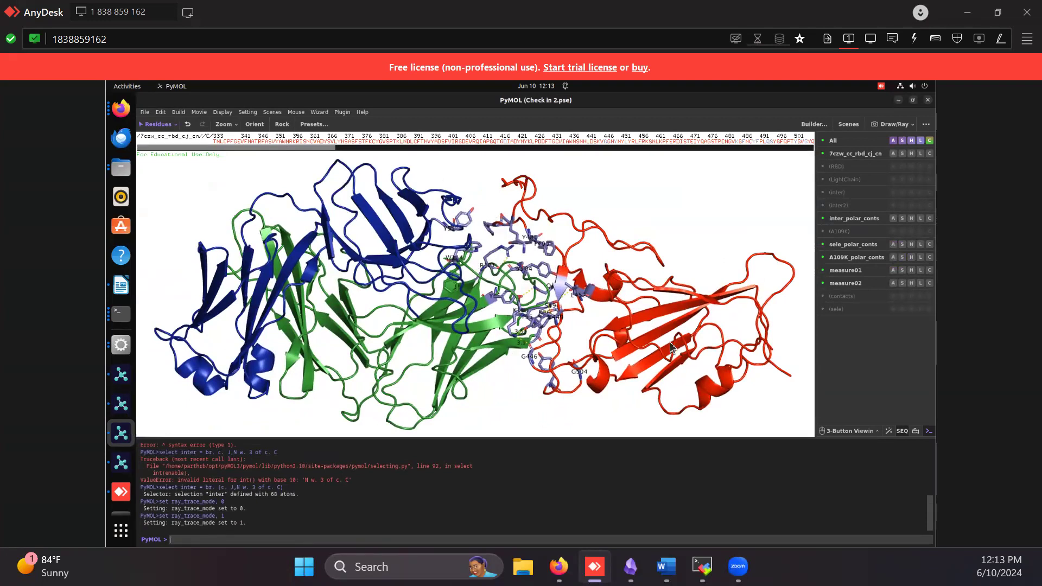
{"action": "left_click_drag", "start_coordinate": [591, 202], "coordinate": [651, 239]}
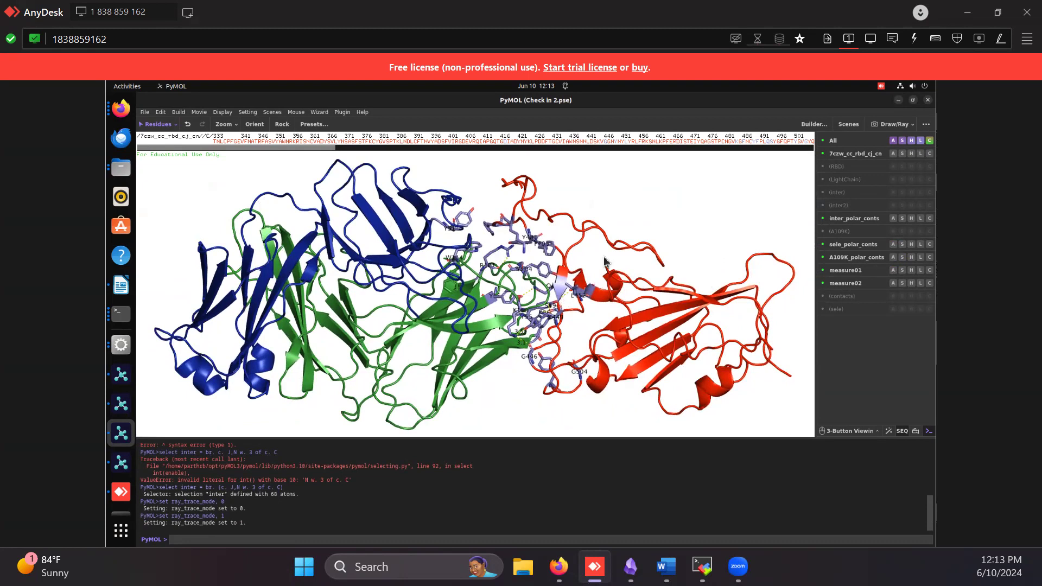
{"action": "left_click_drag", "start_coordinate": [482, 332], "coordinate": [488, 271]}
{"action": "right_click_drag", "start_coordinate": [477, 262], "coordinate": [481, 297]}
{"action": "middle_click_drag", "start_coordinate": [471, 252], "coordinate": [407, 247]}
{"action": "right_click_drag", "start_coordinate": [463, 270], "coordinate": [333, 249]}
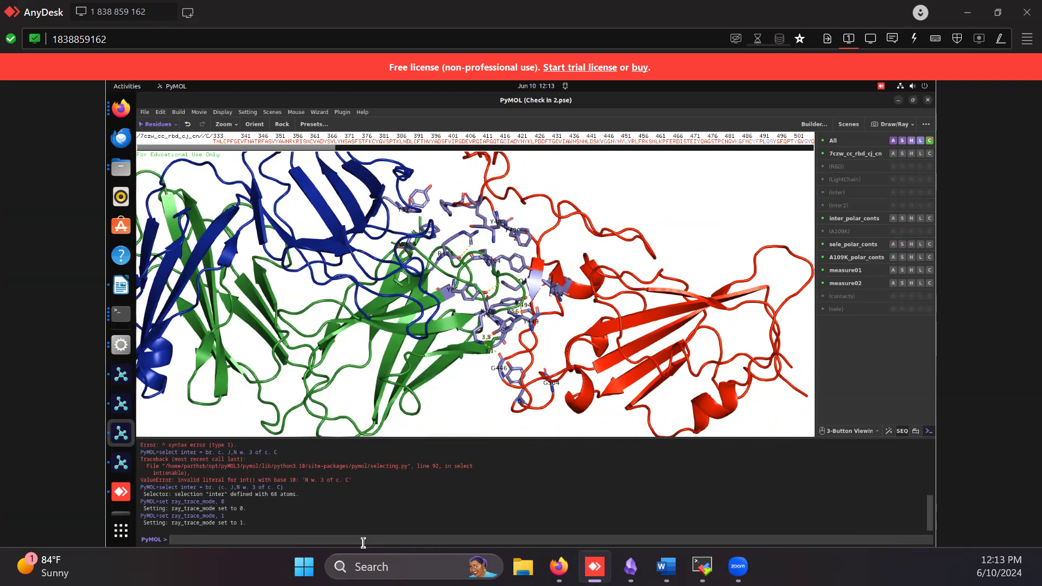
Switch to Firefox and read the operator table on the PyMOLWiki Selection Algebra page, down to the entity expansion operators
{"action": "left_click", "coordinate": [120, 109]}
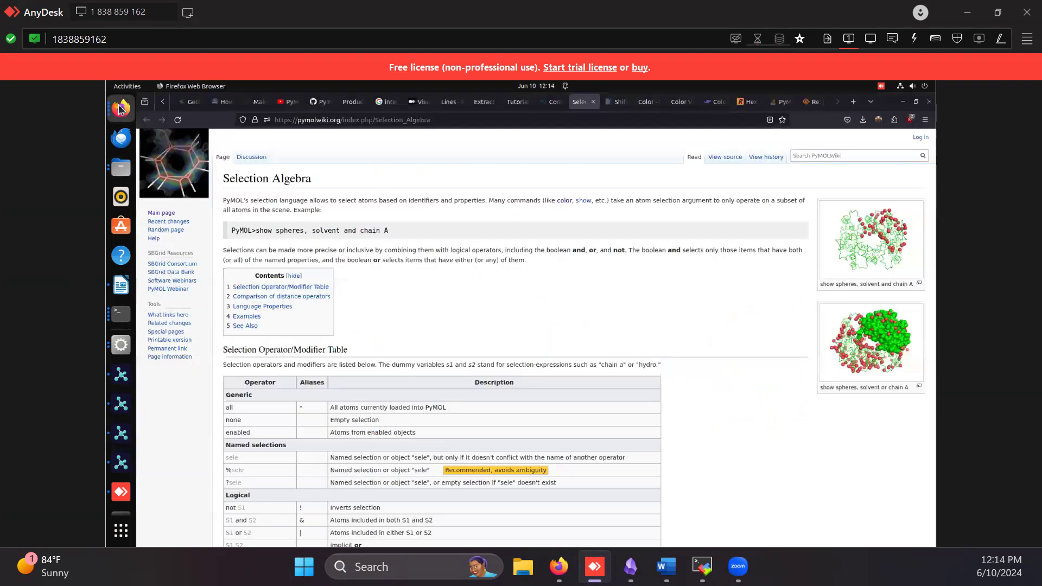
{"action": "left_click_drag", "start_coordinate": [224, 179], "coordinate": [339, 173]}
{"action": "left_click", "coordinate": [348, 177]}
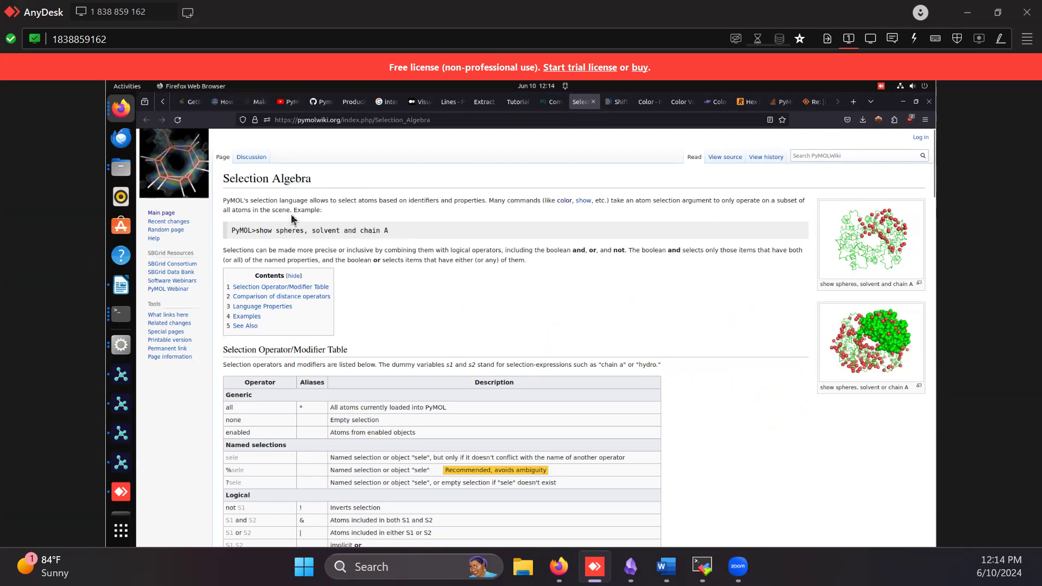
{"action": "scroll", "coordinate": [367, 279], "scroll_direction": "down", "scroll_amount": 5}
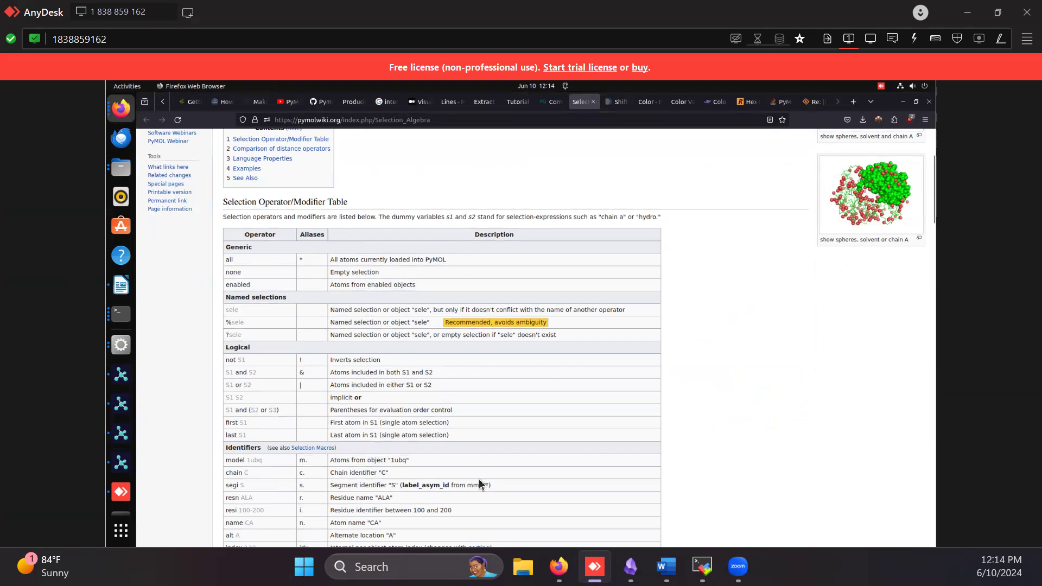
{"action": "scroll", "coordinate": [369, 358], "scroll_direction": "down", "scroll_amount": 3}
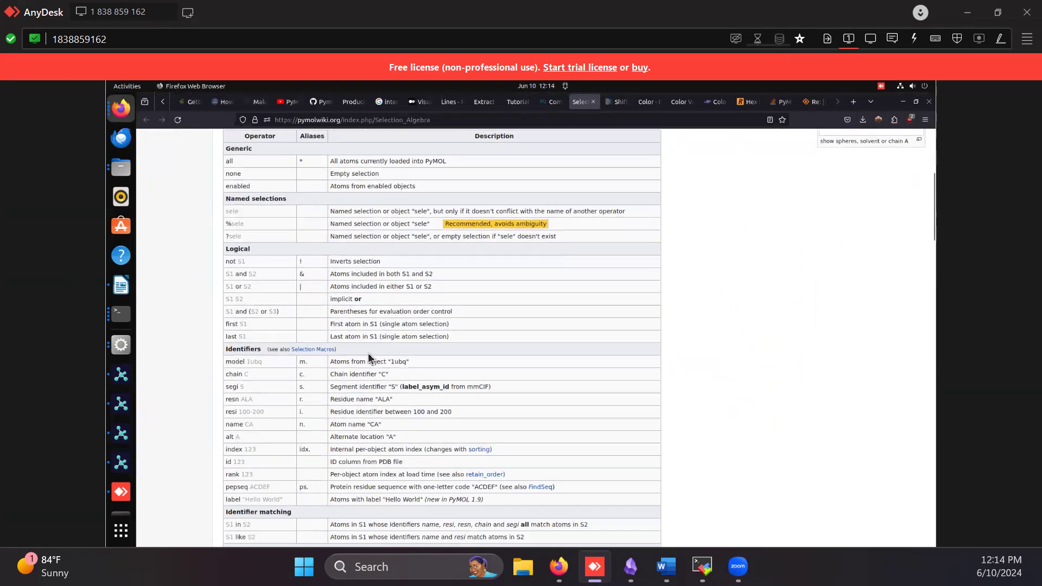
{"action": "scroll", "coordinate": [368, 358], "scroll_direction": "down", "scroll_amount": 6}
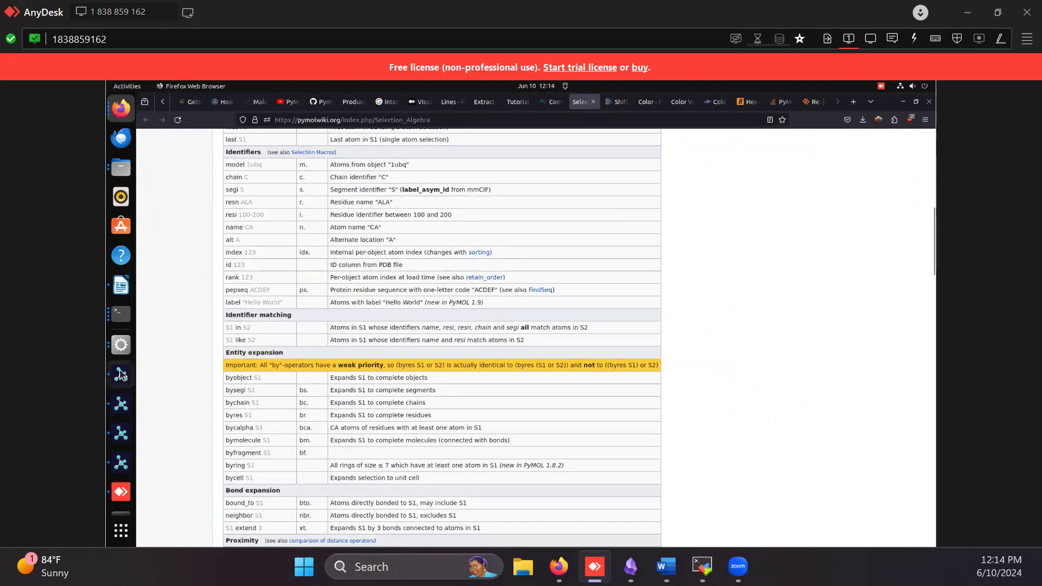
Return to the PyMOL session Check in 2.pse and recall the command "select inter = br. (c. J,N w. 3 of c. C)"
{"action": "left_click", "coordinate": [117, 465]}
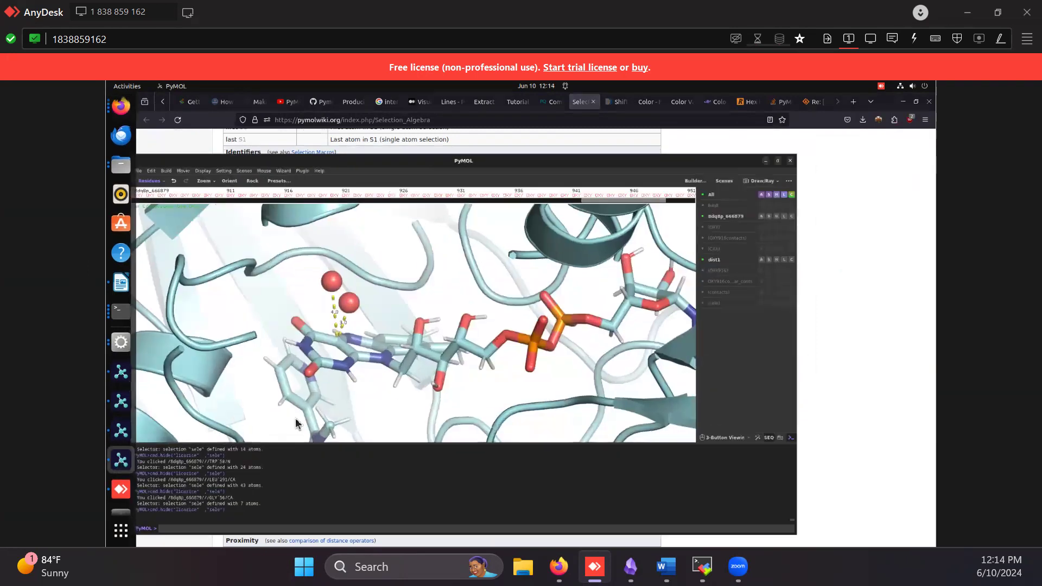
{"action": "left_click", "coordinate": [899, 101]}
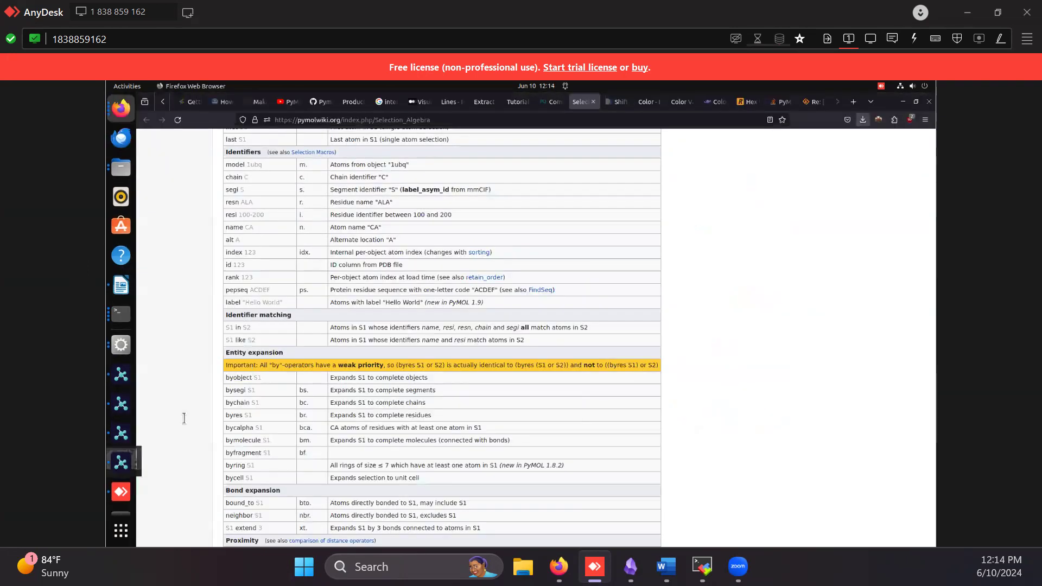
{"action": "left_click", "coordinate": [121, 431]}
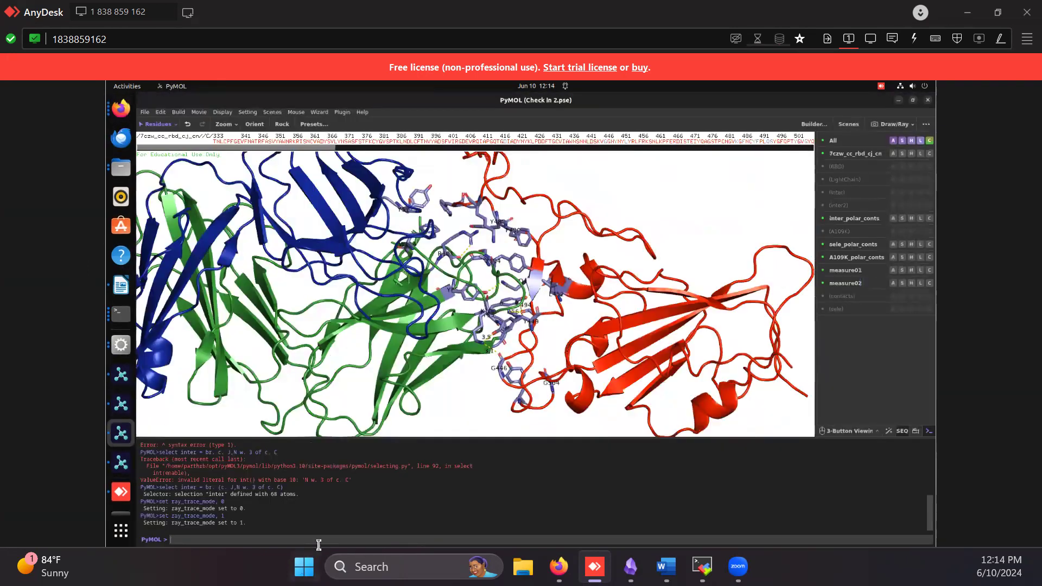
{"action": "key", "text": "Up"}
{"action": "key", "text": "Up"}
Switch to Firefox and reload the PyMOLWiki Selection Algebra page to view its address and introduction
{"action": "left_click", "coordinate": [899, 101]}
{"action": "left_click", "coordinate": [319, 120]}
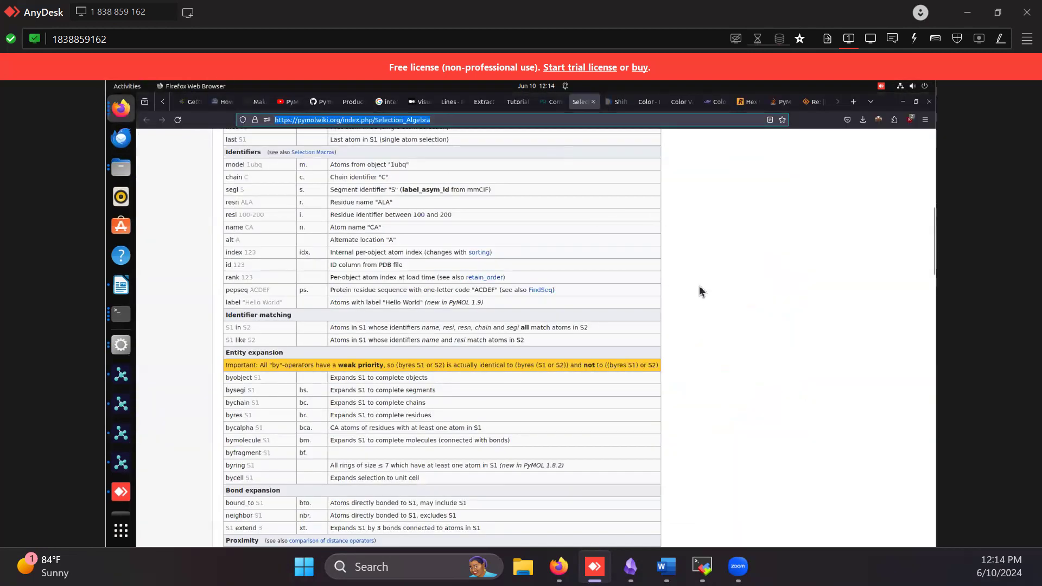
{"action": "key", "text": "Return"}
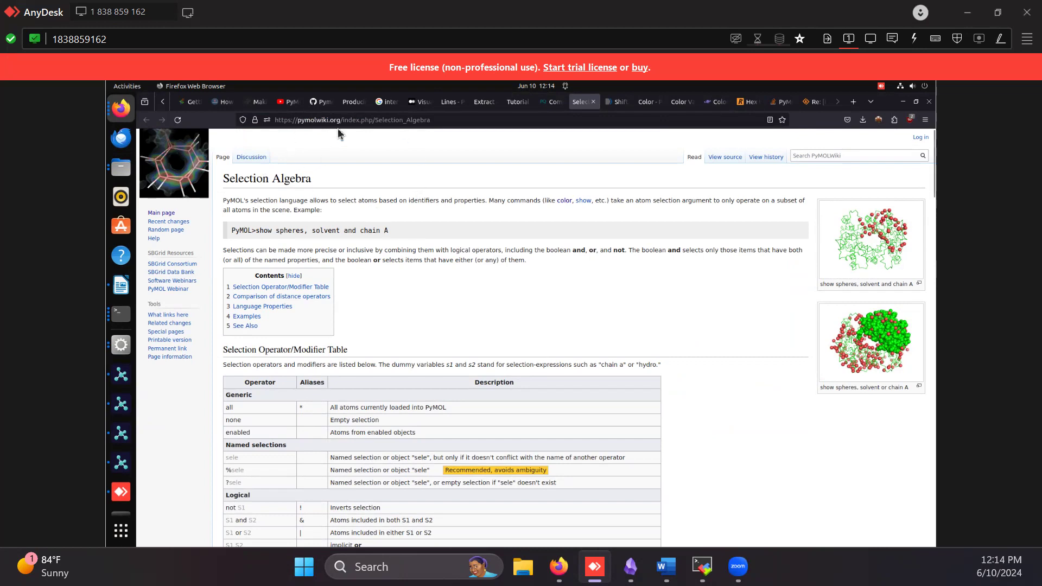
{"action": "left_click", "coordinate": [441, 120]}
{"action": "left_click", "coordinate": [444, 118]}
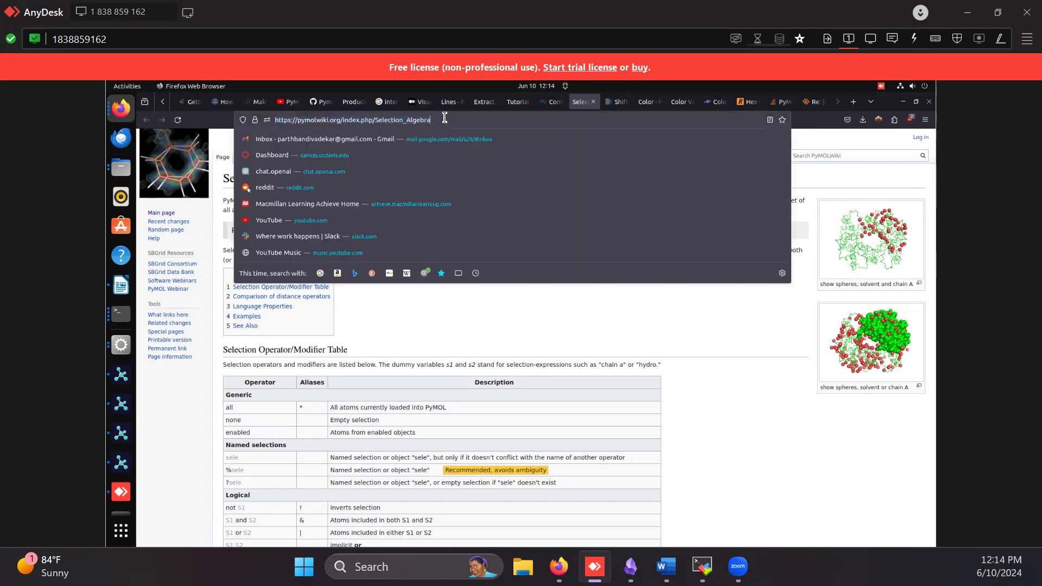
{"action": "left_click", "coordinate": [752, 383]}
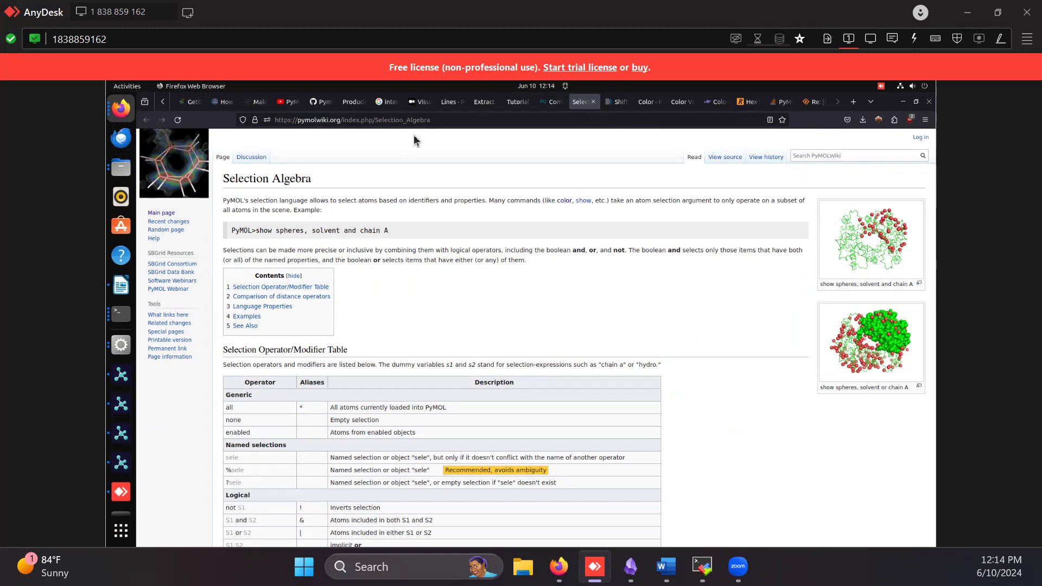
Check the interface in PyMOL's Check in 2.pse, then return to Firefox and read the proximity operators and distance operator comparison on the Selection Algebra page
{"action": "left_click", "coordinate": [120, 439]}
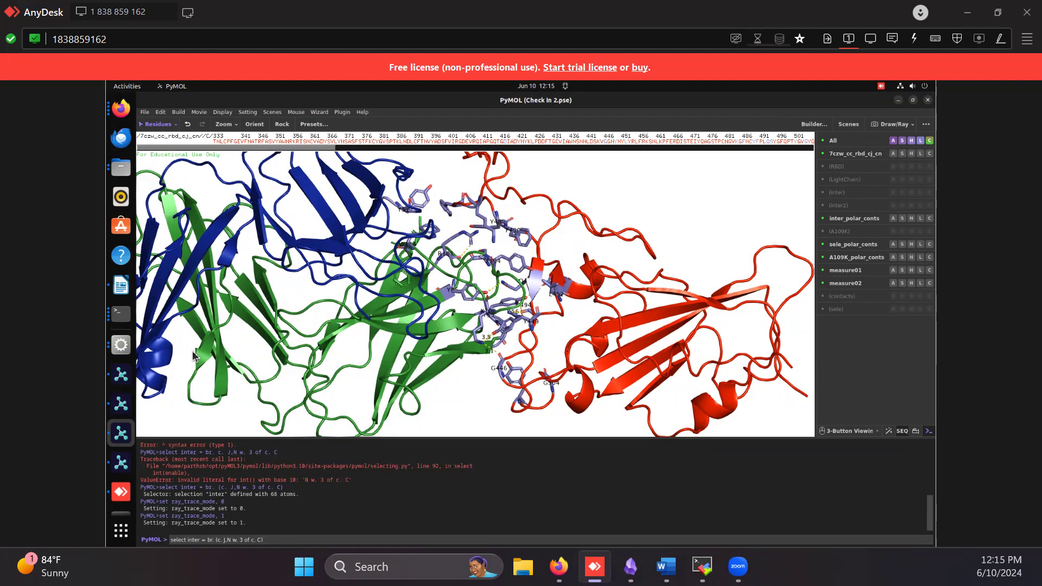
{"action": "right_click_drag", "start_coordinate": [496, 275], "coordinate": [522, 280]}
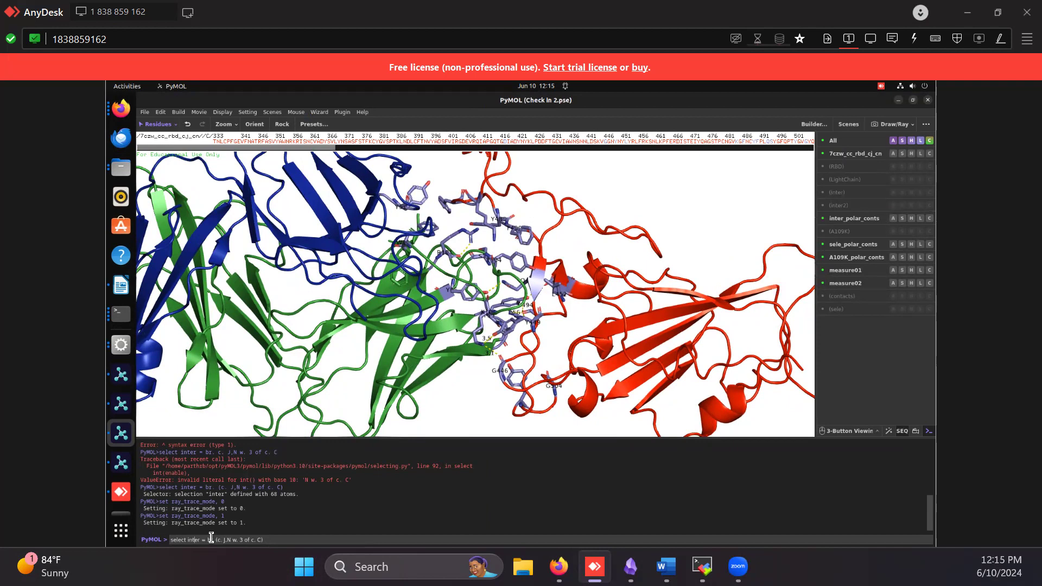
{"action": "left_click", "coordinate": [120, 108]}
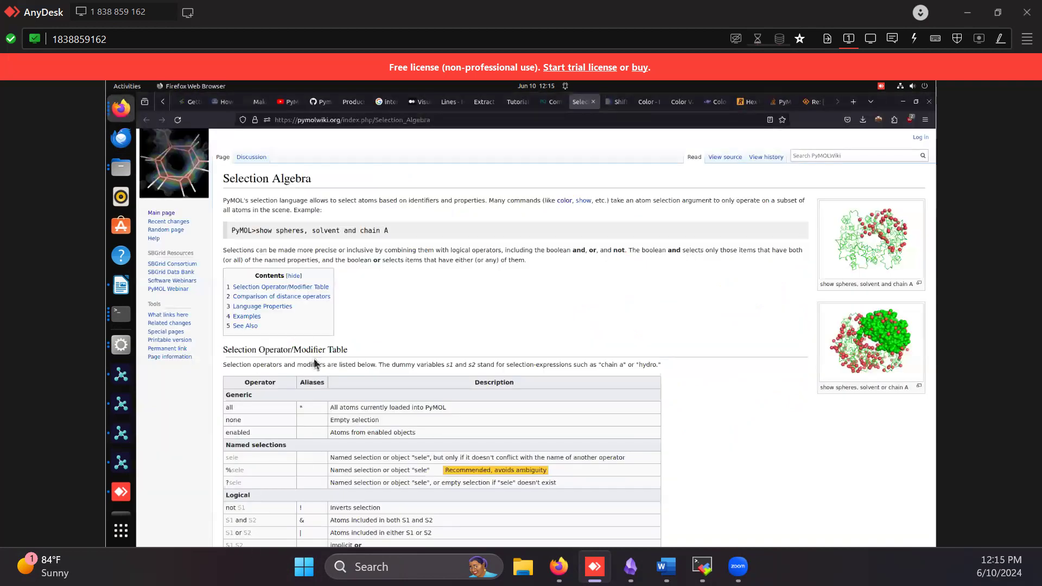
{"action": "scroll", "coordinate": [333, 350], "scroll_direction": "down", "scroll_amount": 15}
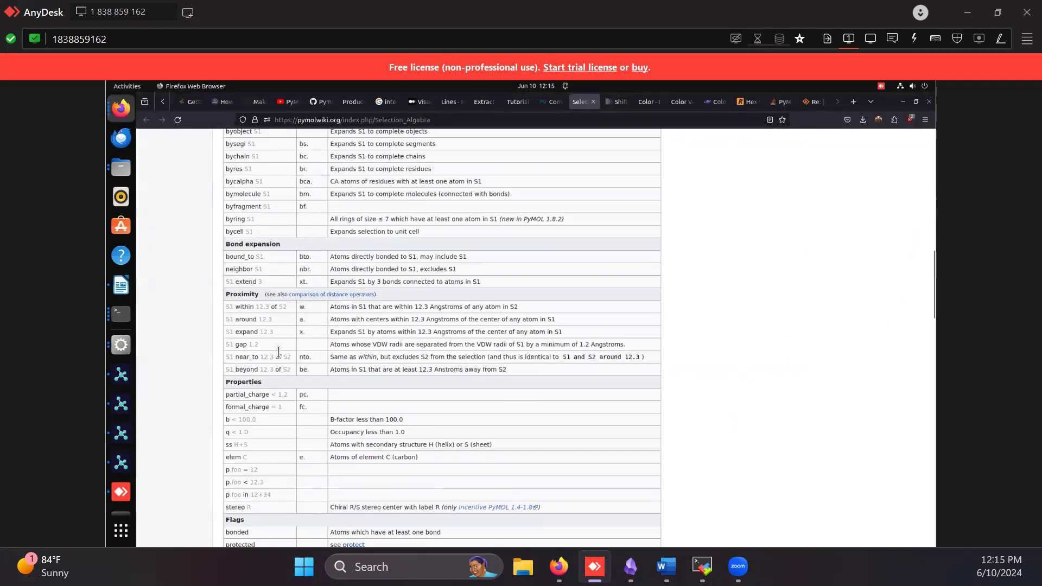
{"action": "scroll", "coordinate": [326, 391], "scroll_direction": "down", "scroll_amount": 10}
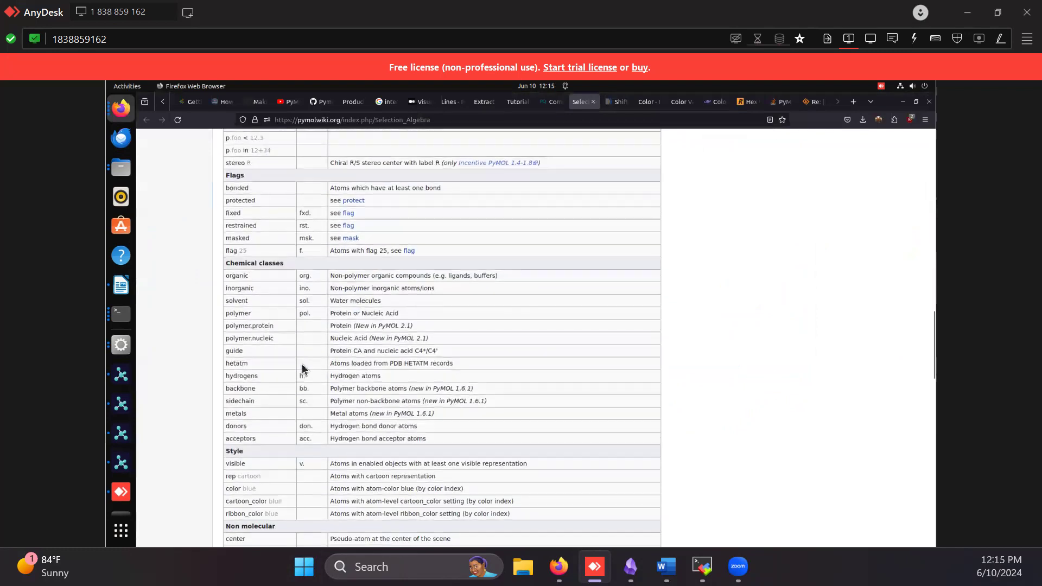
{"action": "scroll", "coordinate": [303, 369], "scroll_direction": "down", "scroll_amount": 5}
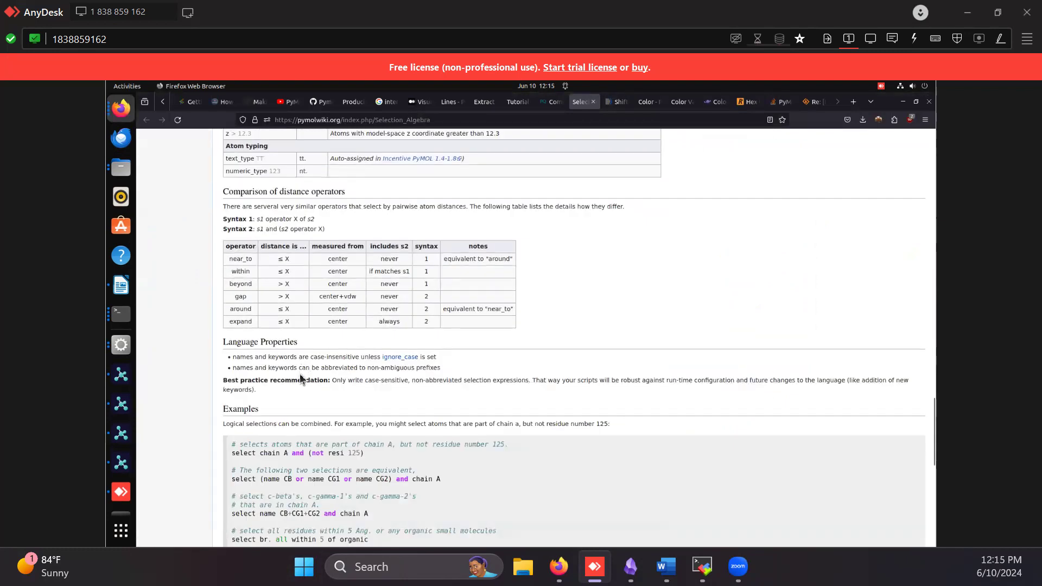
{"action": "scroll", "coordinate": [302, 379], "scroll_direction": "up", "scroll_amount": 2}
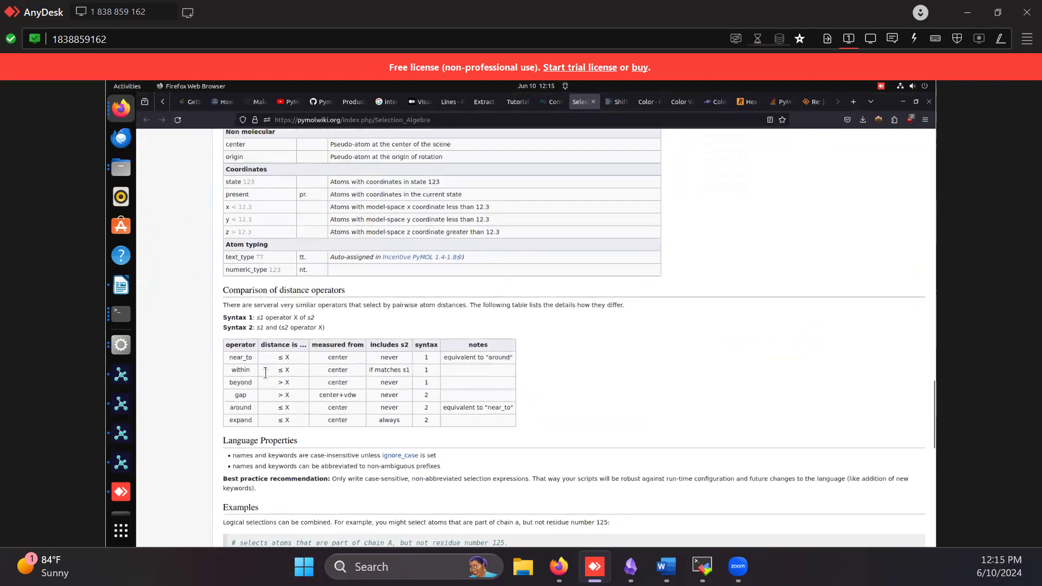
Return to the Check in 2.pse session in PyMOL and run the command "select inter = br. (c. J,N w. 3 of c. C)"
{"action": "left_click", "coordinate": [121, 434]}
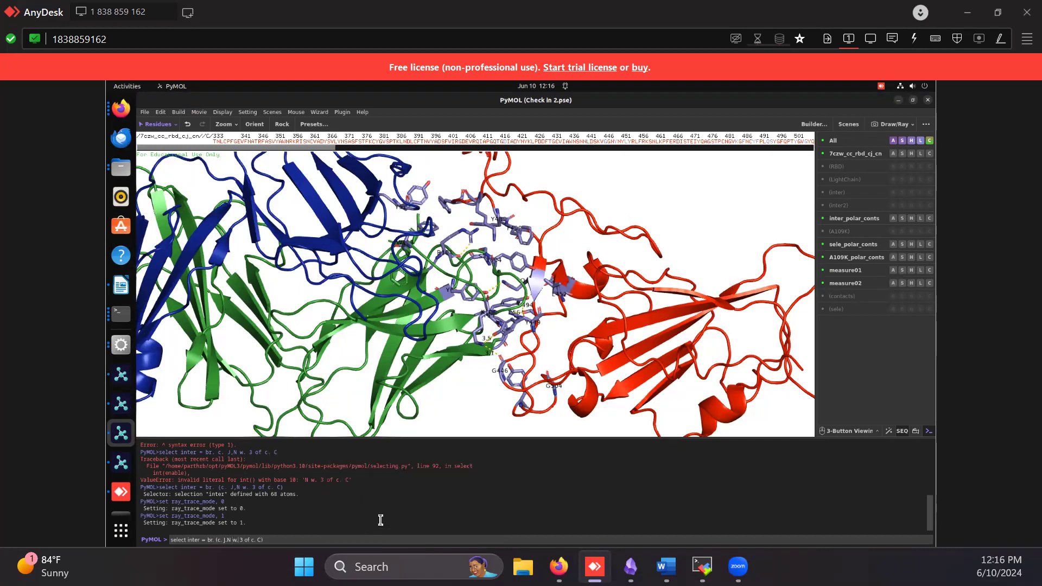
{"action": "key", "text": "Right"}
{"action": "key", "text": "Right"}
{"action": "key", "text": "Right"}
{"action": "key", "text": "Right"}
{"action": "key", "text": "Return"}
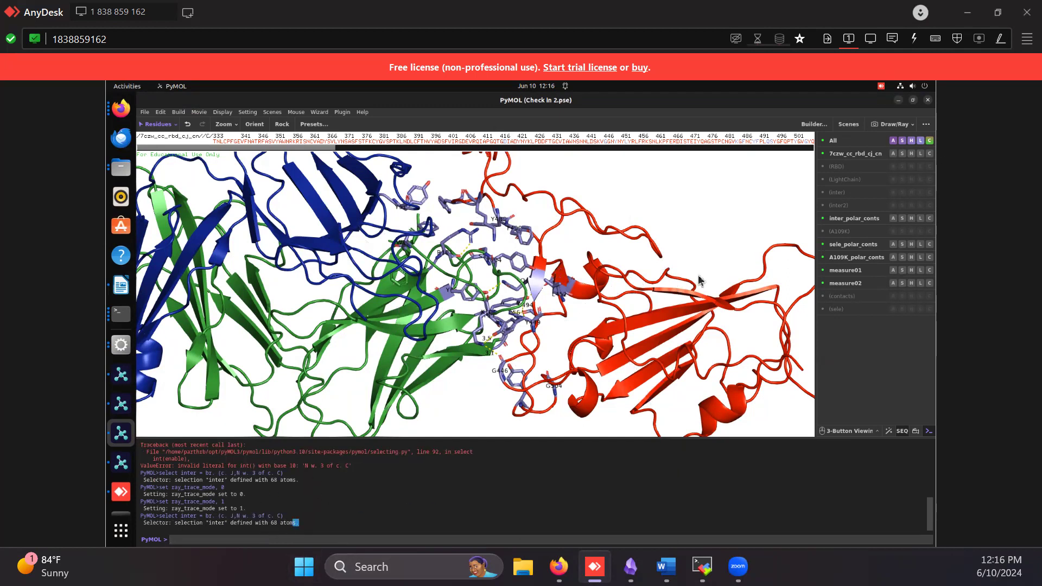
Highlight the inter selection, switch the highlight to inter2, and inspect the selected interface residues up close
{"action": "left_click", "coordinate": [836, 192]}
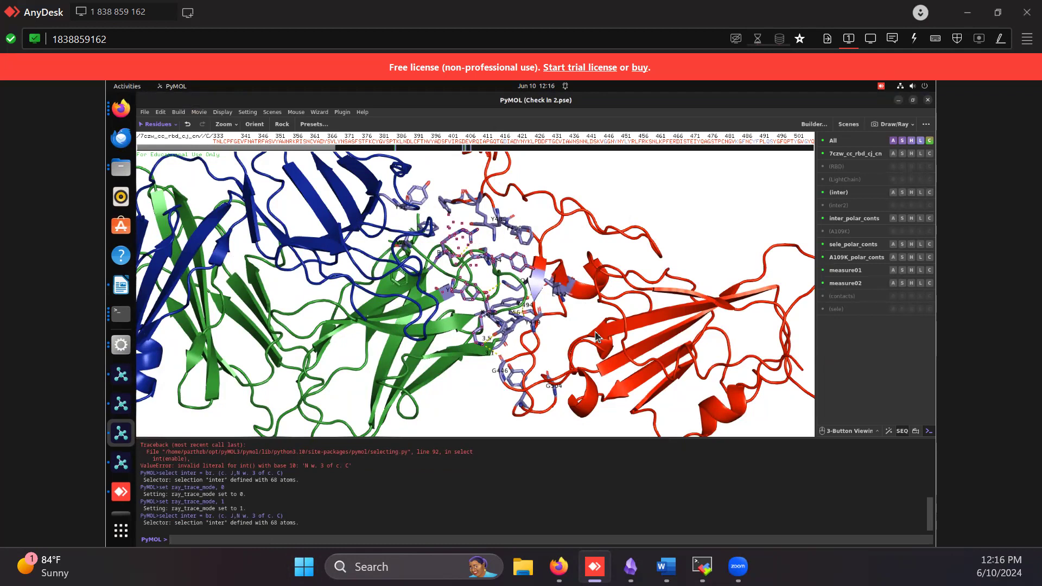
{"action": "key", "text": "Up"}
{"action": "left_click", "coordinate": [842, 205]}
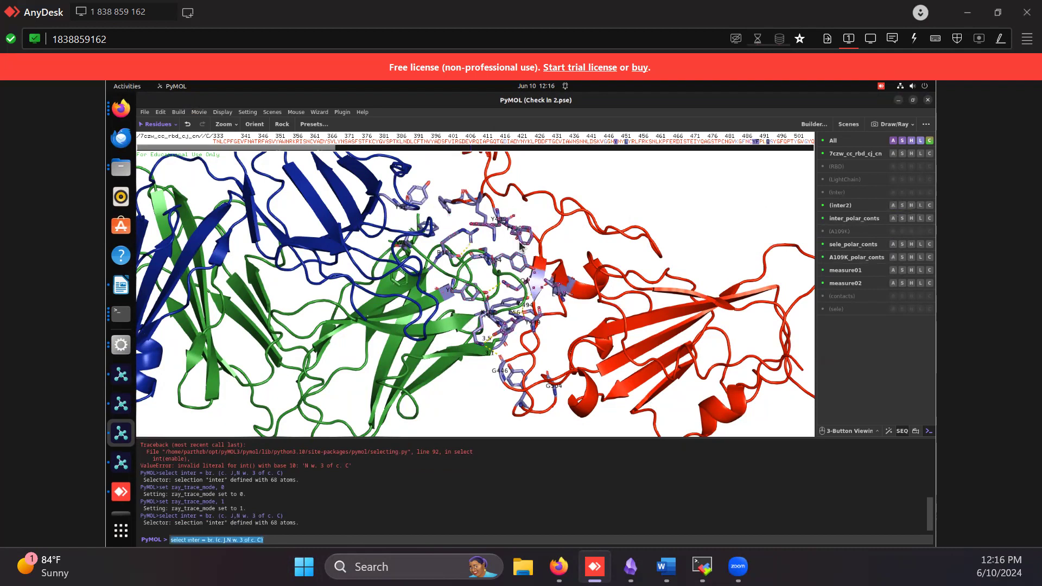
{"action": "right_click_drag", "start_coordinate": [545, 181], "coordinate": [548, 231]}
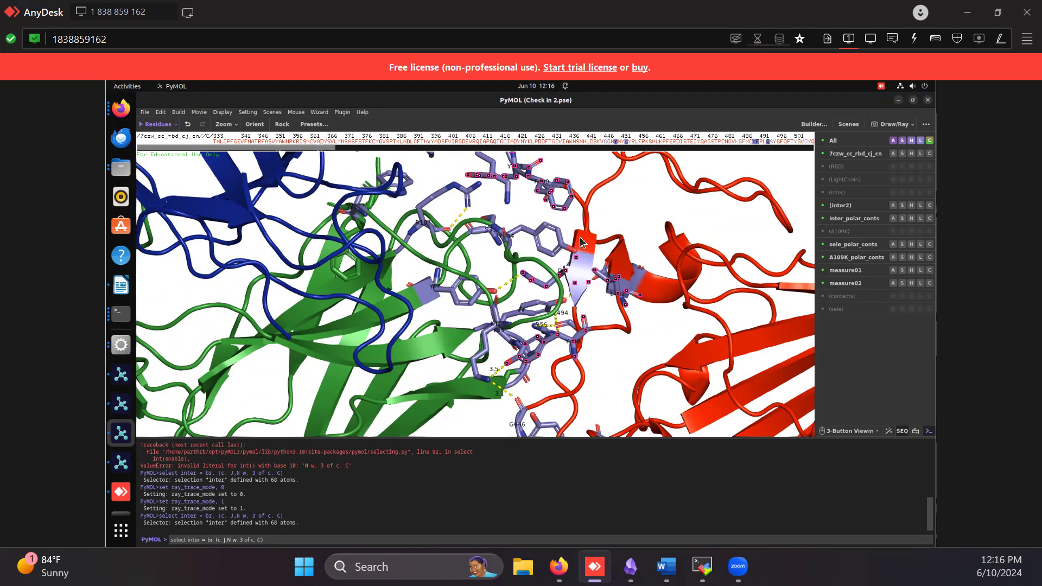
{"action": "left_click_drag", "start_coordinate": [604, 318], "coordinate": [550, 283]}
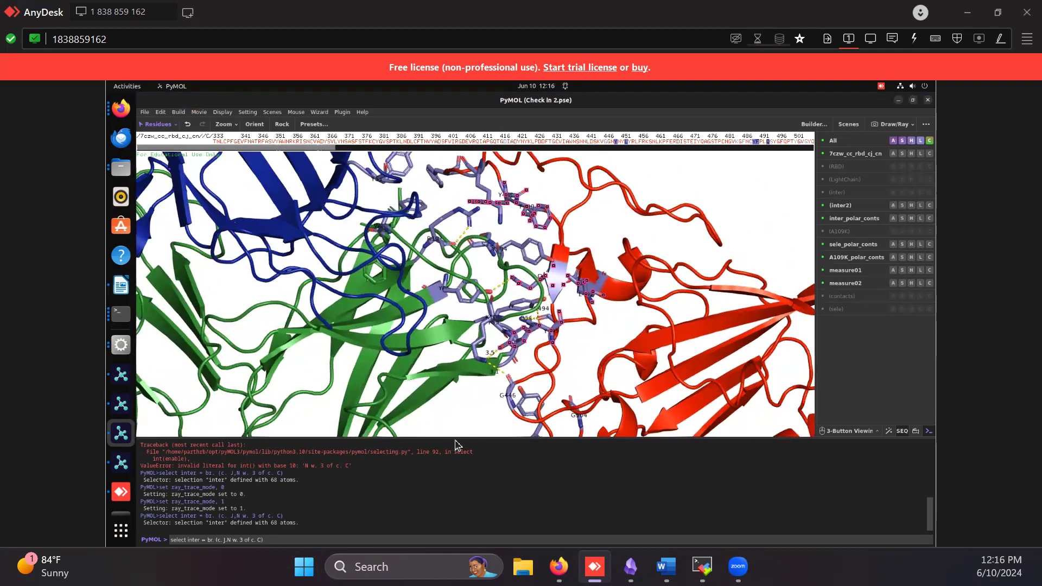
Clear the recalled command from the command line and turn off the inter2 selection highlight
{"action": "key", "text": "ctrl+a"}
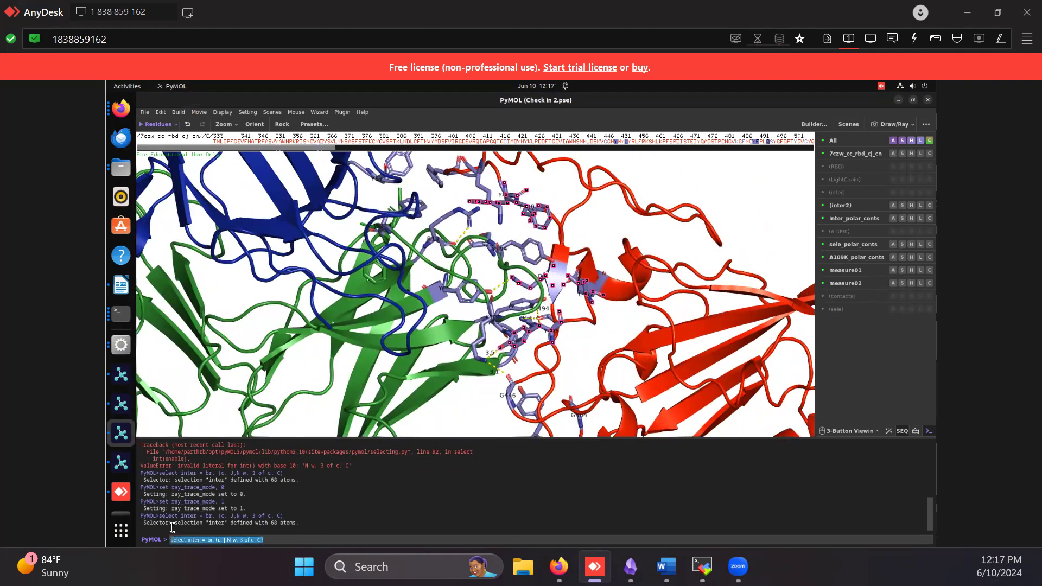
{"action": "key", "text": "BackSpace"}
{"action": "left_click", "coordinate": [735, 185]}
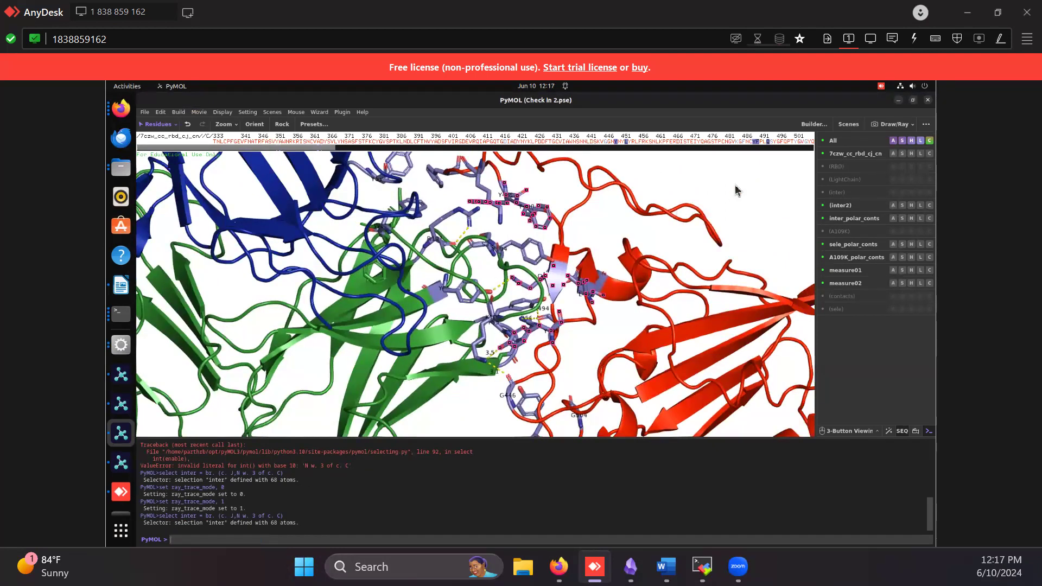
Start the Mutagenesis wizard for proteins and bring the interface residues into close view
{"action": "left_click", "coordinate": [317, 114]}
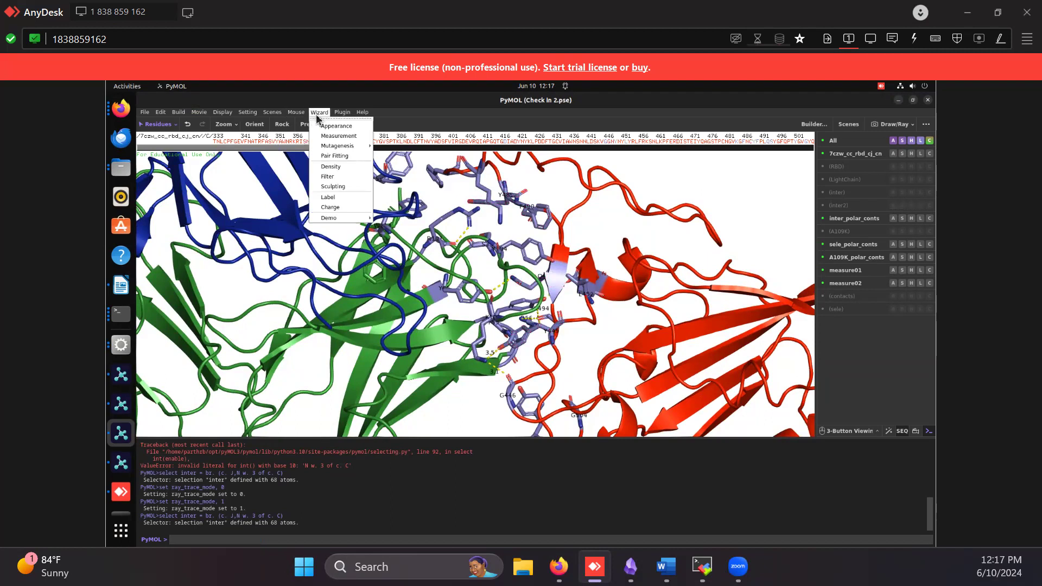
{"action": "mouse_move", "coordinate": [340, 146]}
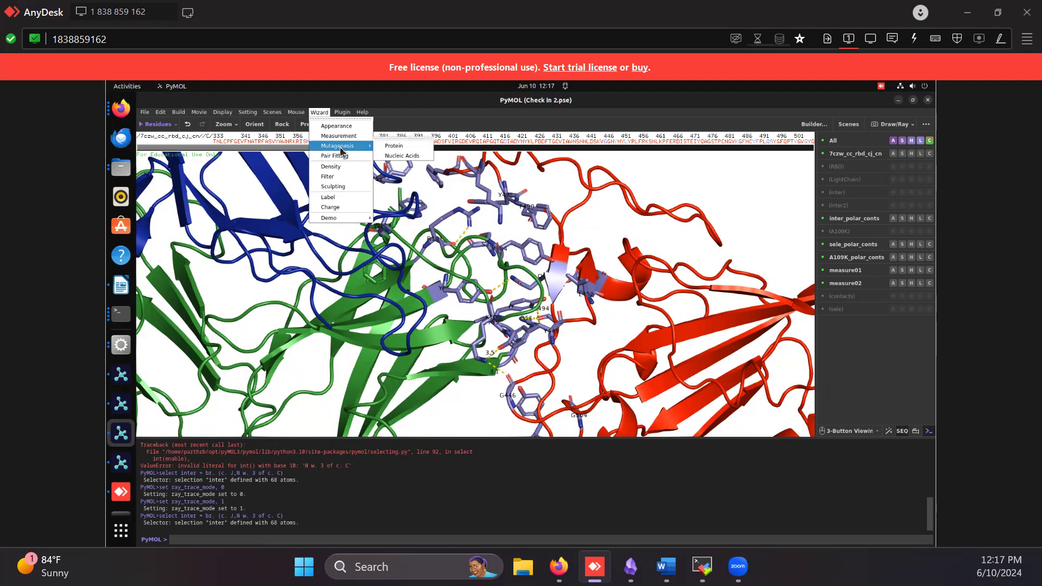
{"action": "left_click", "coordinate": [390, 150]}
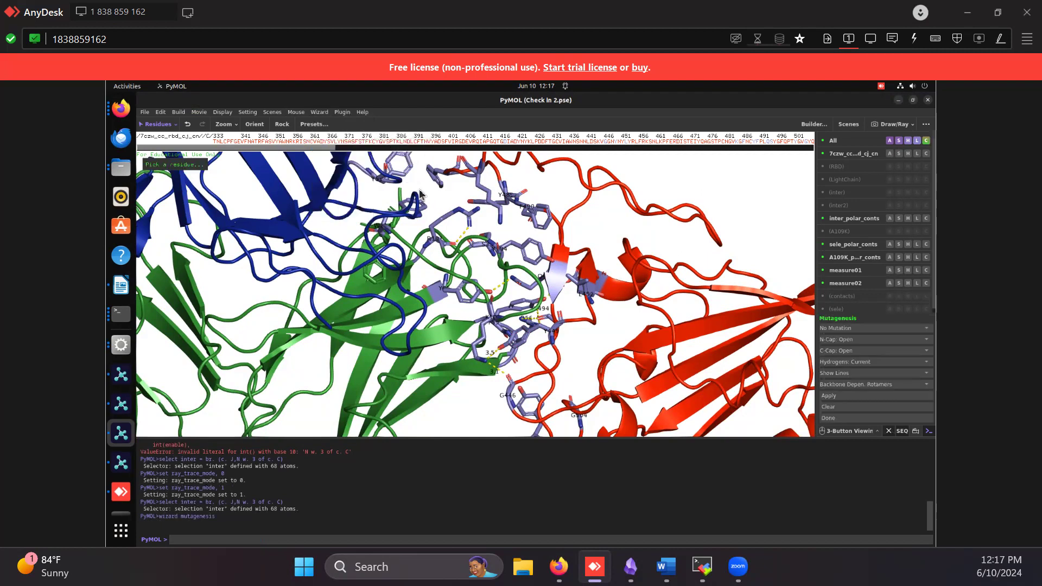
{"action": "right_click_drag", "start_coordinate": [477, 329], "coordinate": [476, 374]}
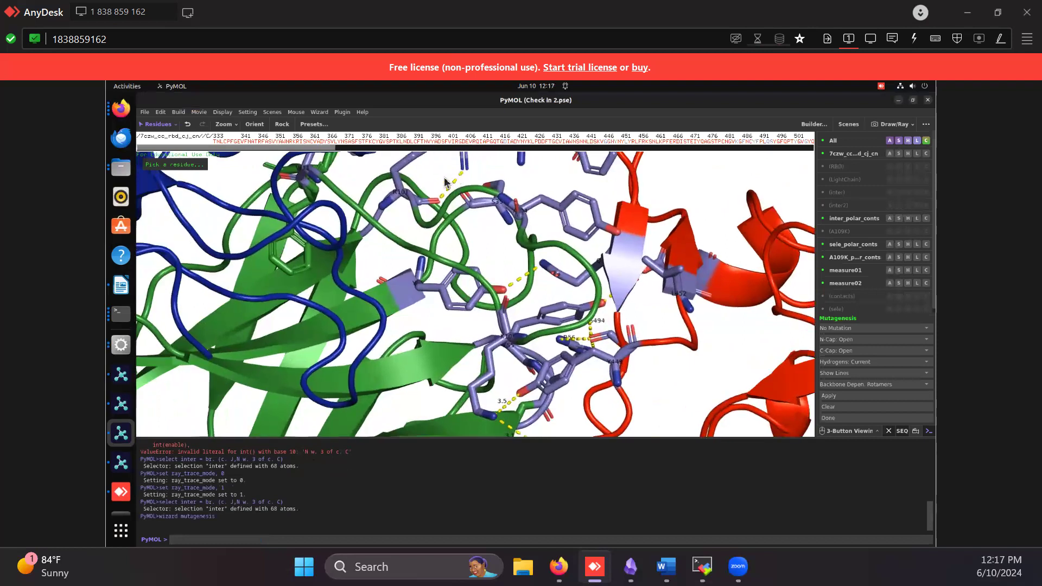
{"action": "left_click", "coordinate": [319, 111]}
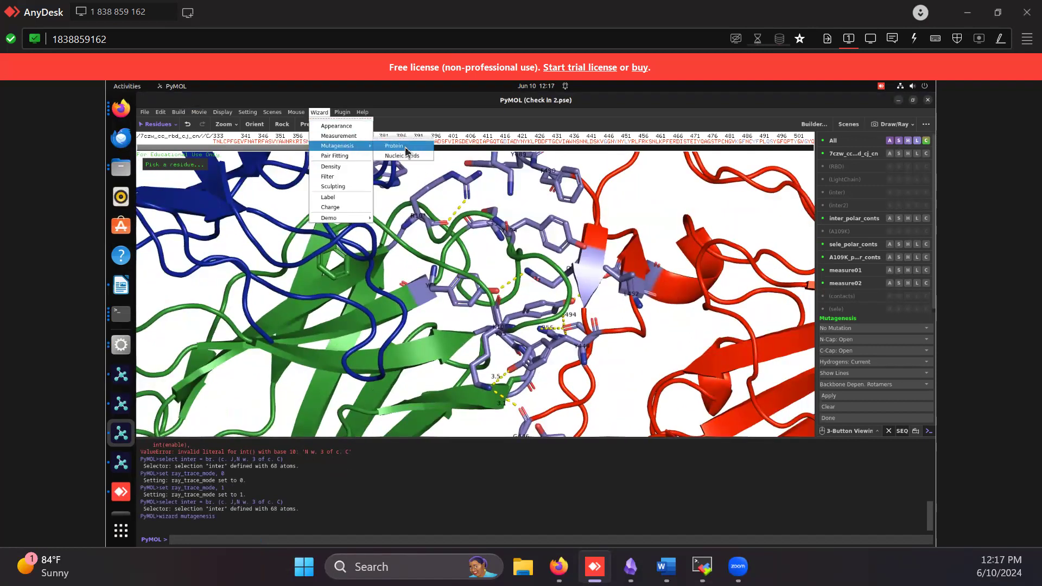
{"action": "left_click", "coordinate": [404, 146]}
{"action": "left_click", "coordinate": [320, 115]}
{"action": "left_click", "coordinate": [457, 199]}
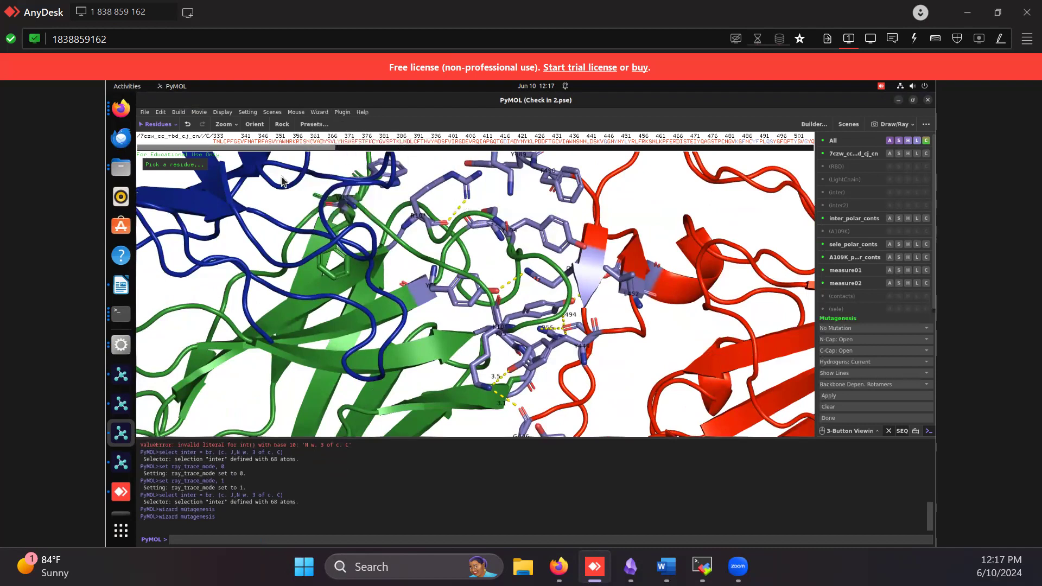
Pick residue ARG 101 of chain J for mutagenesis and set its mutation to HIS
{"action": "left_click", "coordinate": [435, 188]}
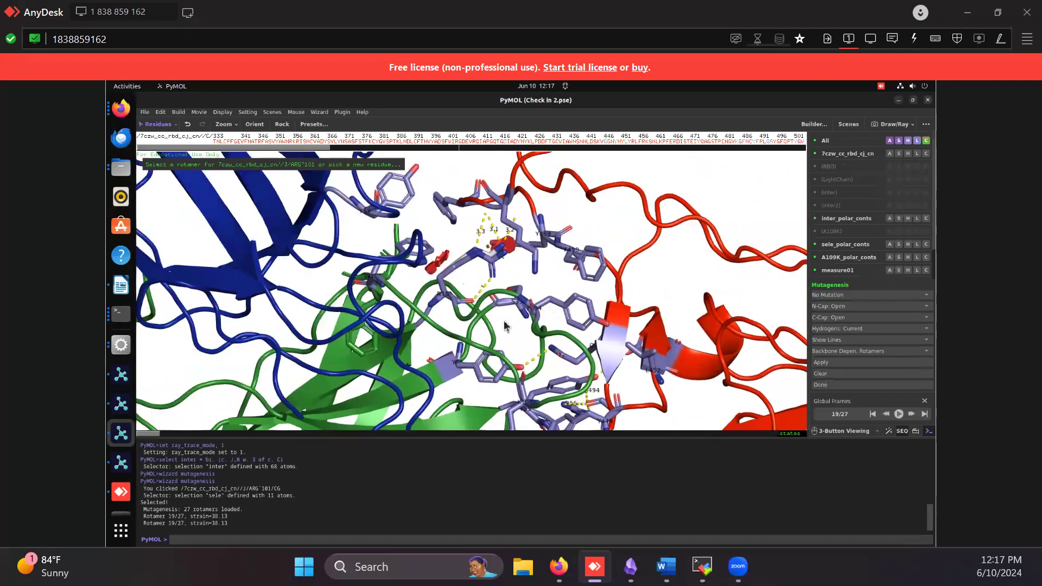
{"action": "left_click", "coordinate": [852, 298]}
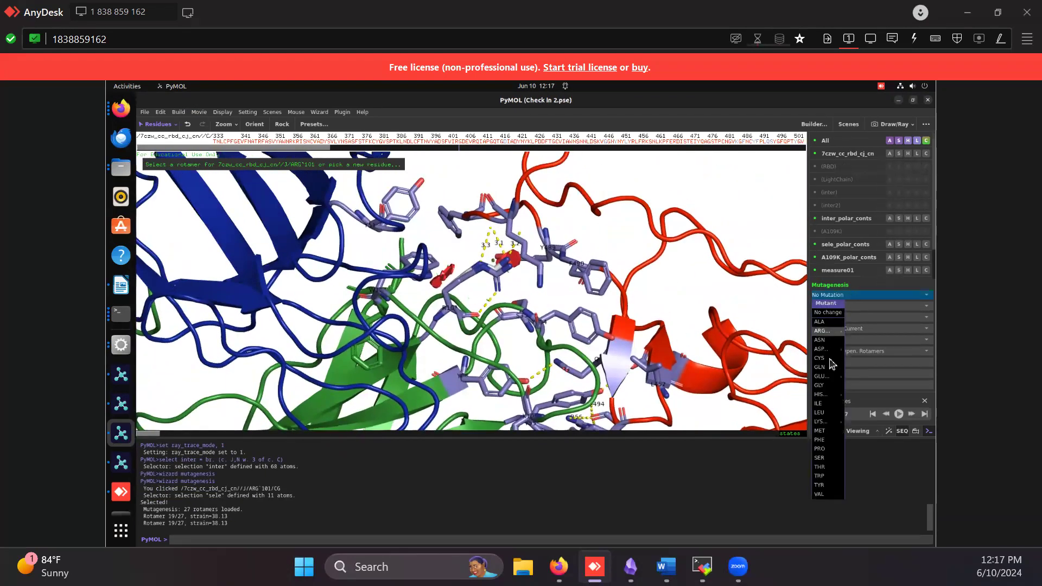
{"action": "mouse_move", "coordinate": [830, 396]}
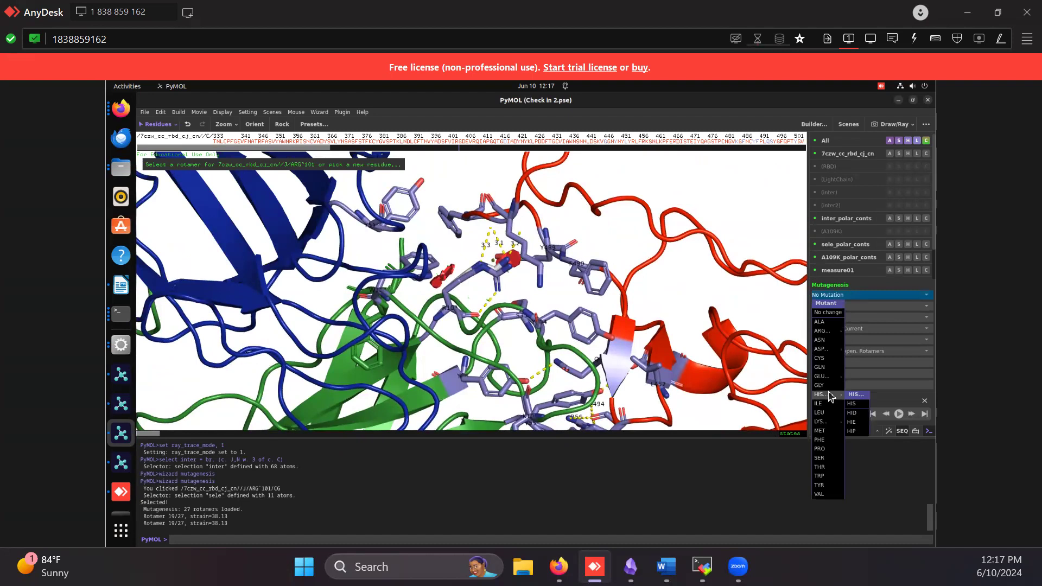
{"action": "left_click", "coordinate": [857, 404]}
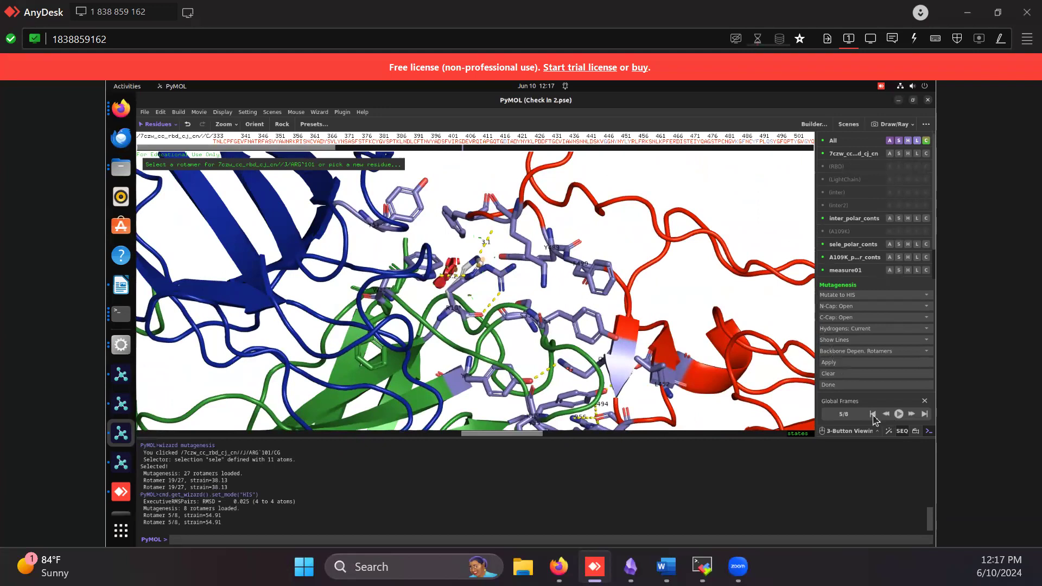
Step through the HIS rotamers from the last back to the first and examine their clashes with neighbouring residues
{"action": "left_click", "coordinate": [872, 414]}
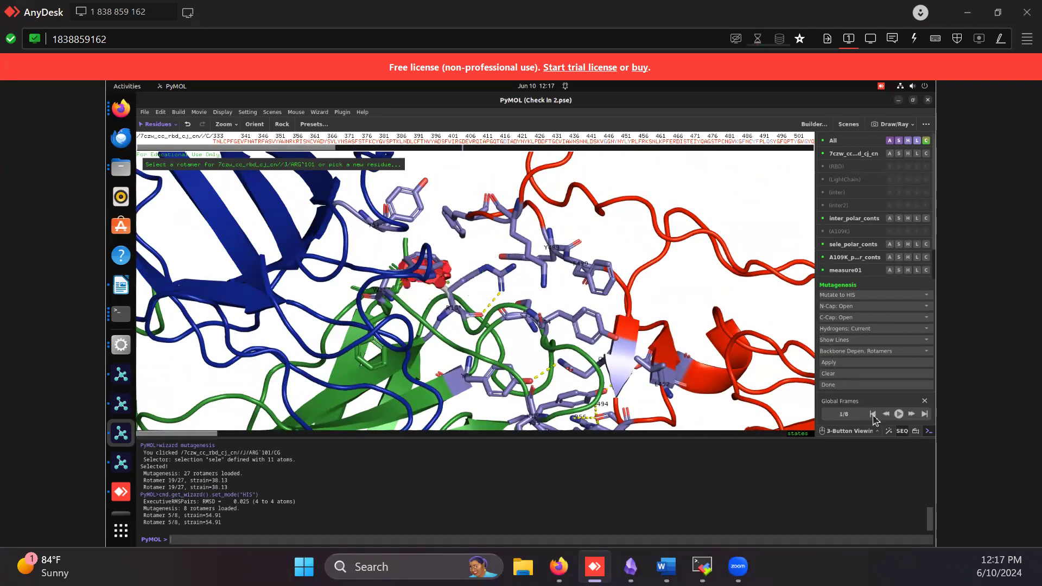
{"action": "left_click", "coordinate": [926, 414]}
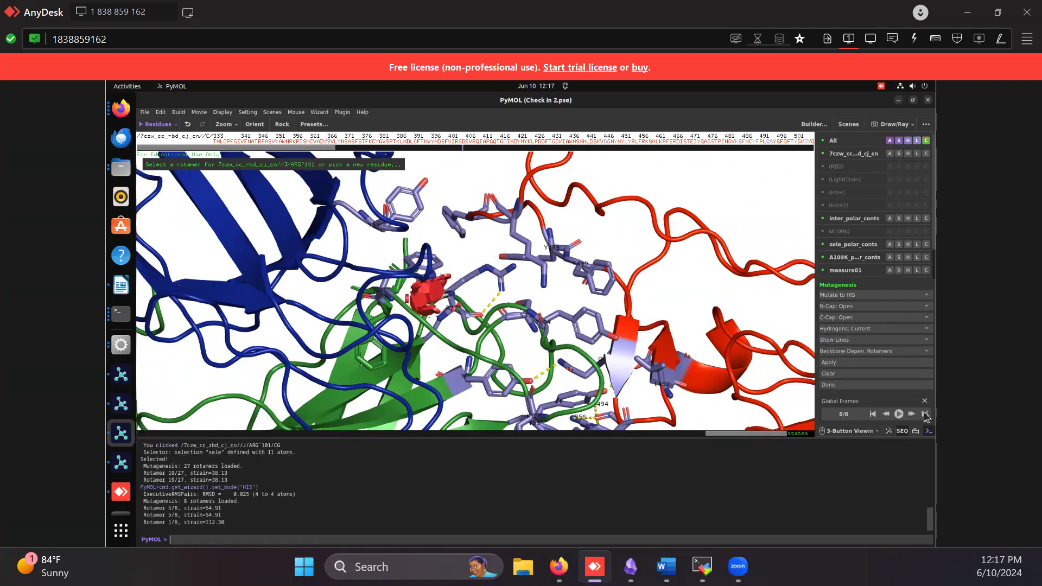
{"action": "left_click", "coordinate": [886, 414]}
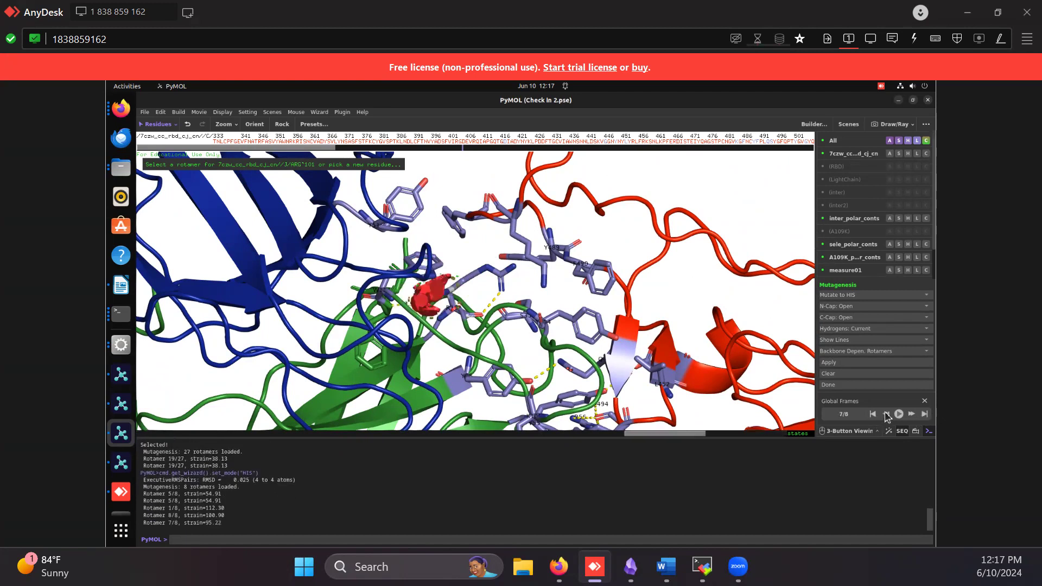
{"action": "left_click", "coordinate": [886, 415]}
{"action": "left_click", "coordinate": [886, 415]}
{"action": "left_click", "coordinate": [887, 414]}
{"action": "left_click", "coordinate": [886, 414]}
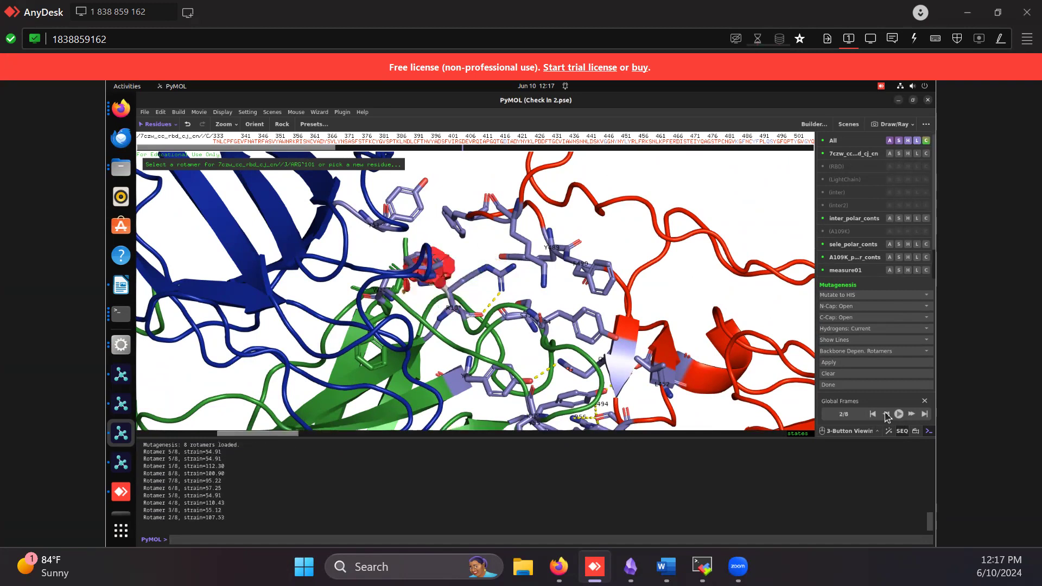
{"action": "left_click", "coordinate": [886, 415]}
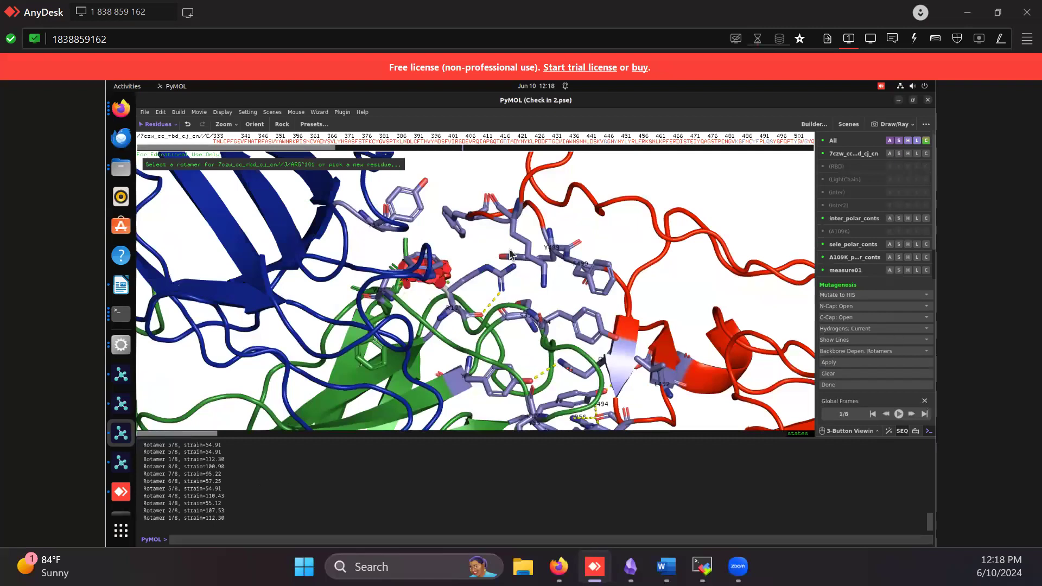
{"action": "left_click_drag", "start_coordinate": [361, 293], "coordinate": [510, 233]}
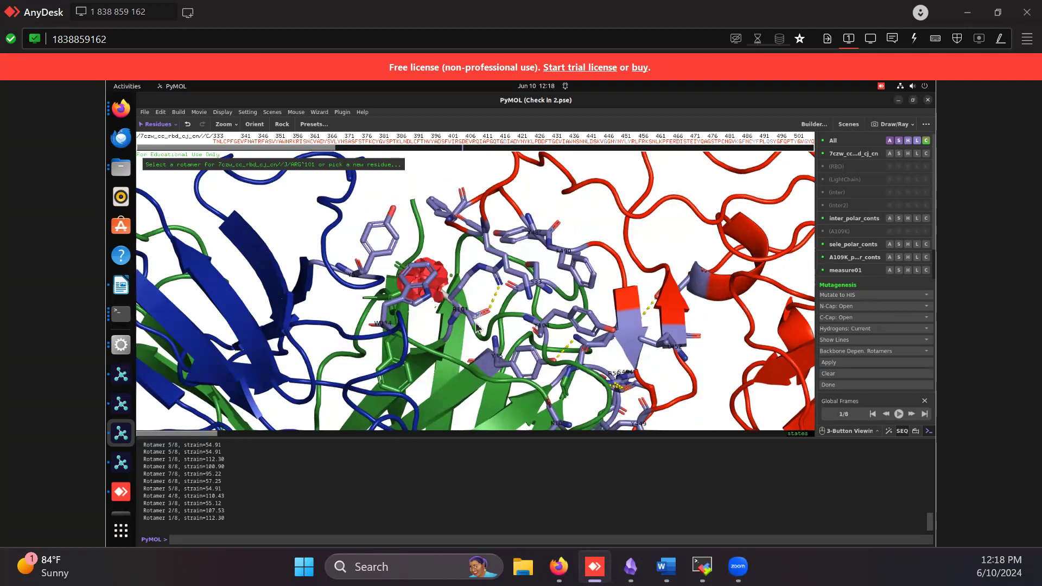
Examine the HIS rotamer's clashes from several angles and view the available rotamer library options
{"action": "left_click_drag", "start_coordinate": [412, 317], "coordinate": [507, 290]}
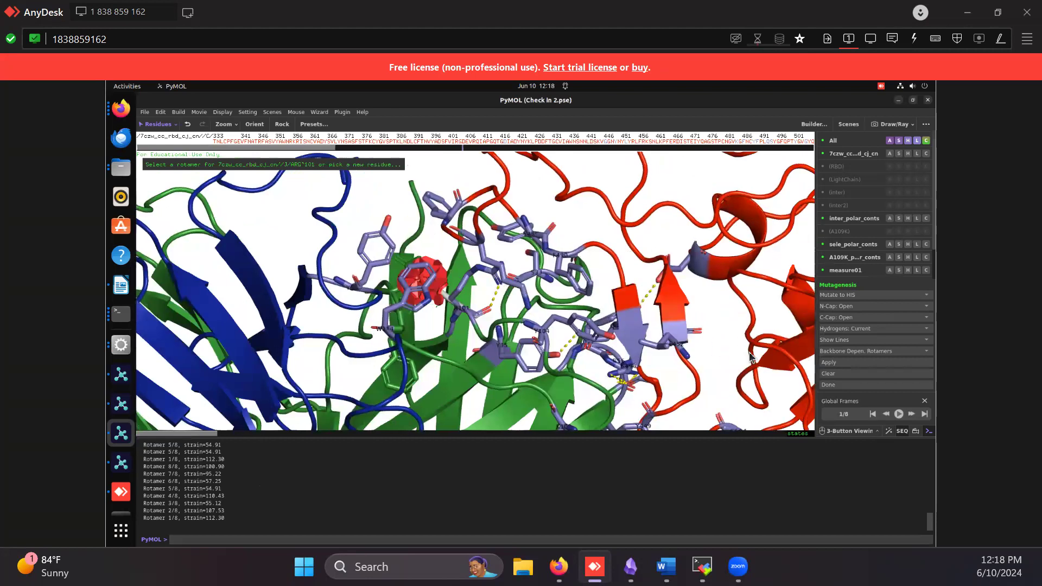
{"action": "left_click", "coordinate": [846, 351]}
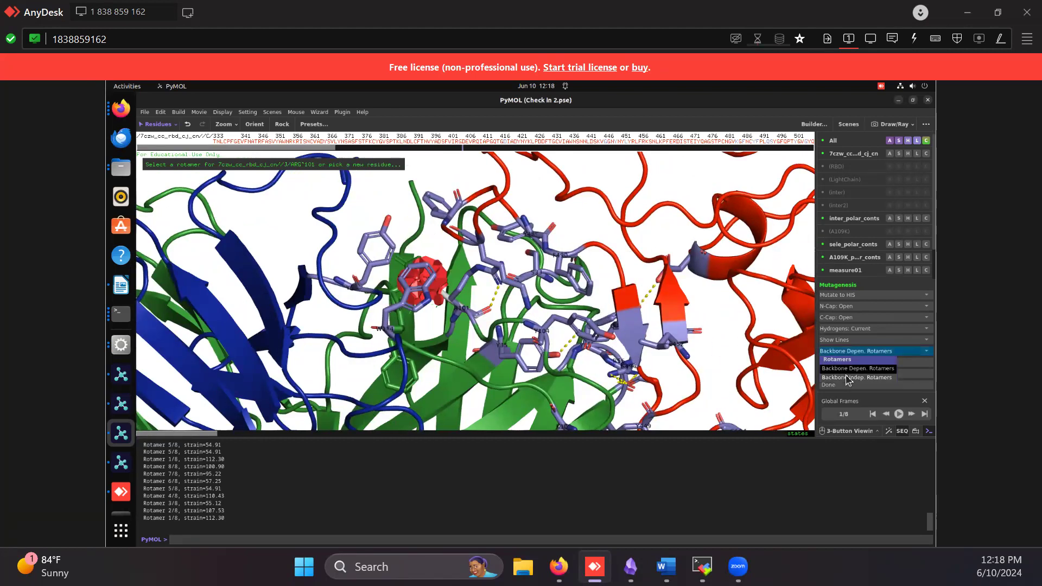
{"action": "left_click", "coordinate": [675, 315]}
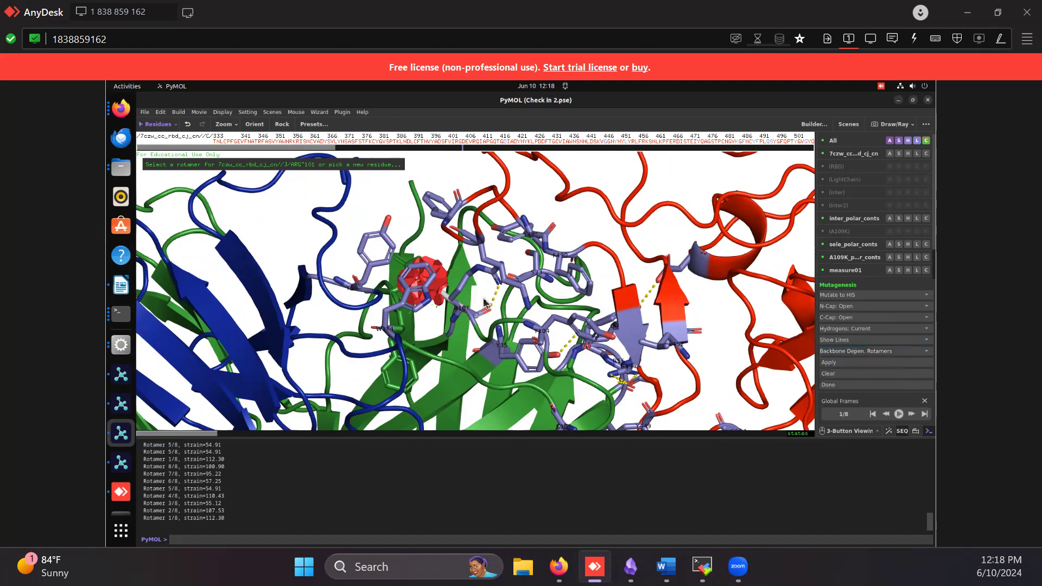
{"action": "left_click_drag", "start_coordinate": [452, 233], "coordinate": [372, 284]}
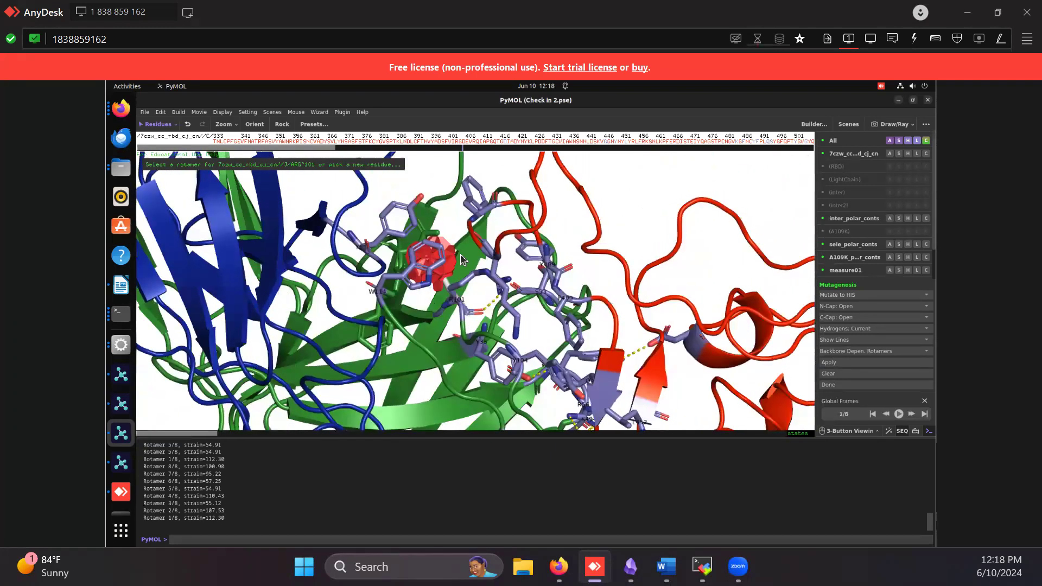
{"action": "left_click_drag", "start_coordinate": [461, 257], "coordinate": [455, 295]}
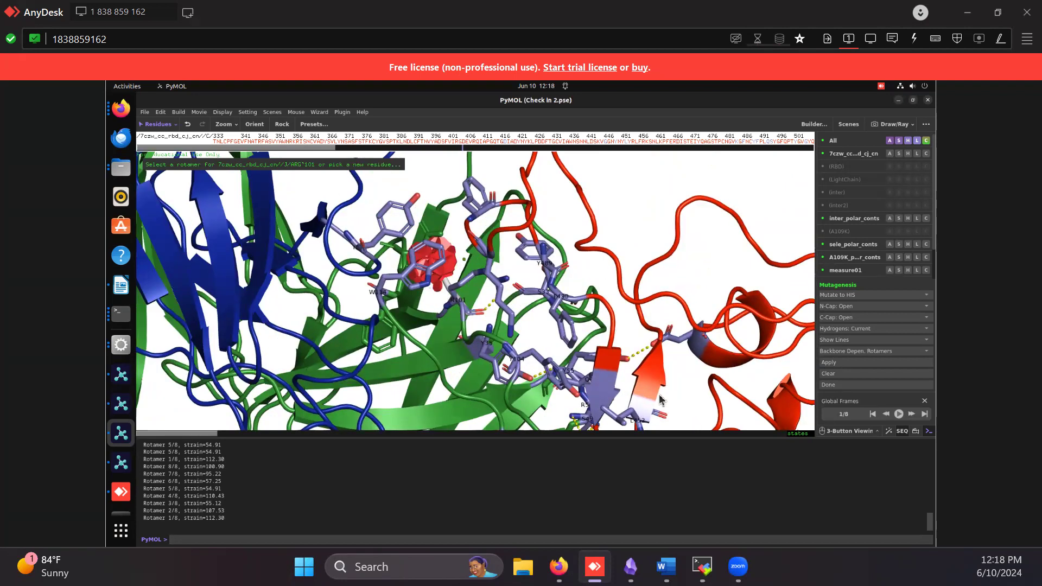
Close the Global Frames playback controls
{"action": "key", "text": "Escape"}
{"action": "key", "text": "Escape"}
{"action": "left_click", "coordinate": [924, 403]}
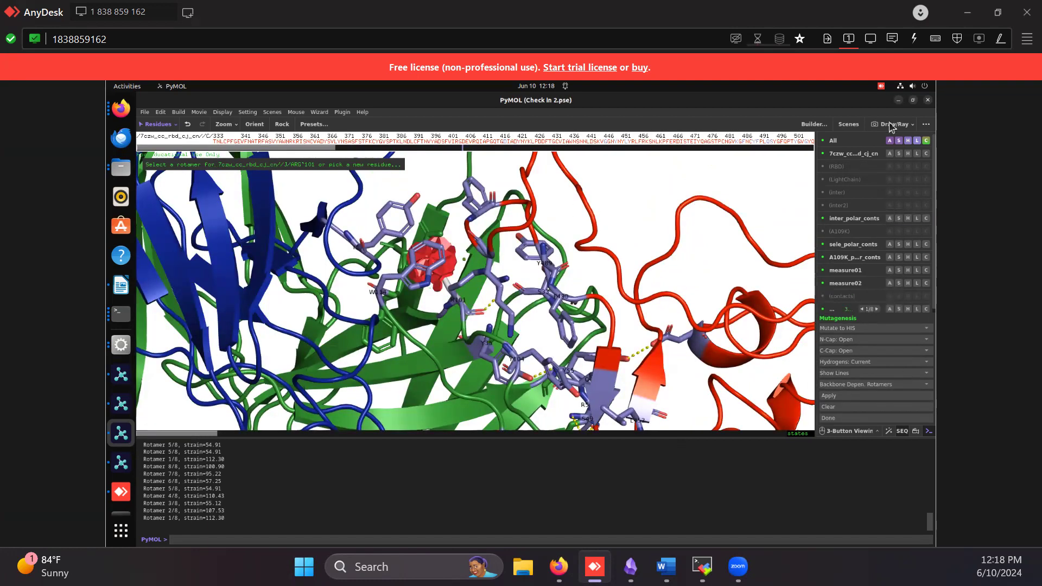
Minimize the Check in 2.pse session and switch to the PyMOL window containing the 8dq8 structure
{"action": "left_click", "coordinate": [899, 101]}
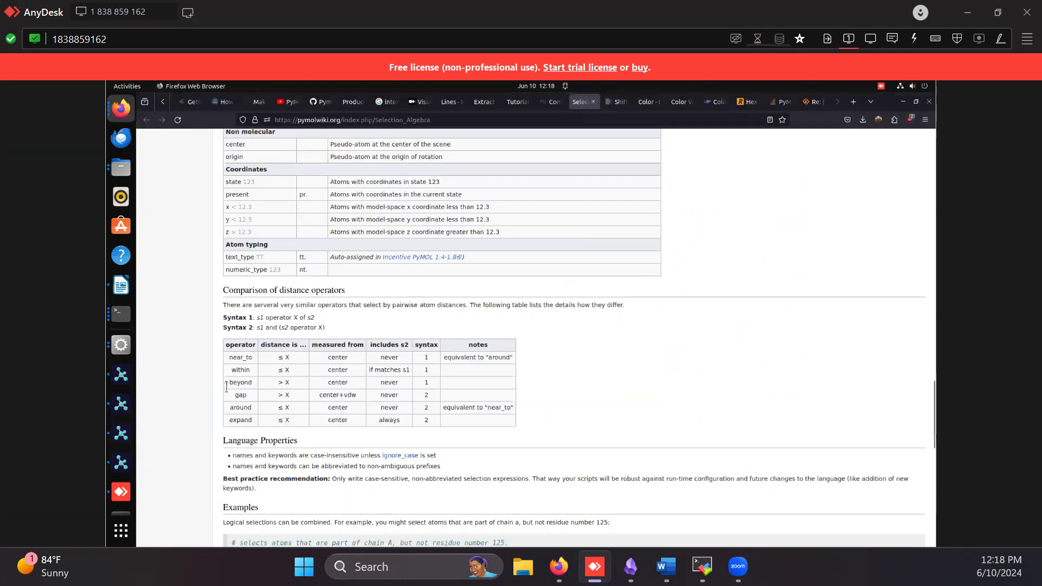
{"action": "left_click", "coordinate": [121, 404]}
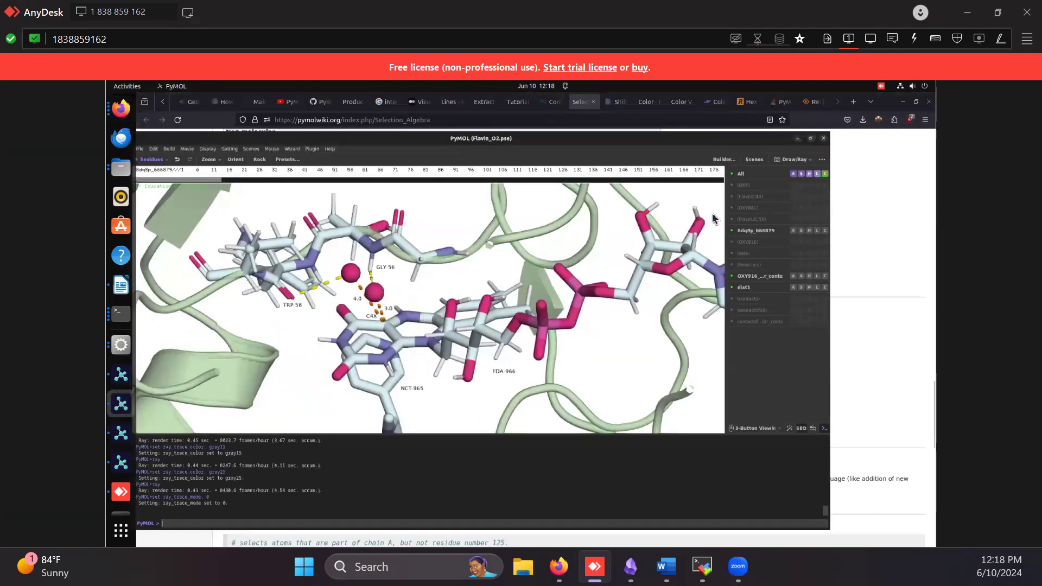
{"action": "left_click", "coordinate": [899, 101]}
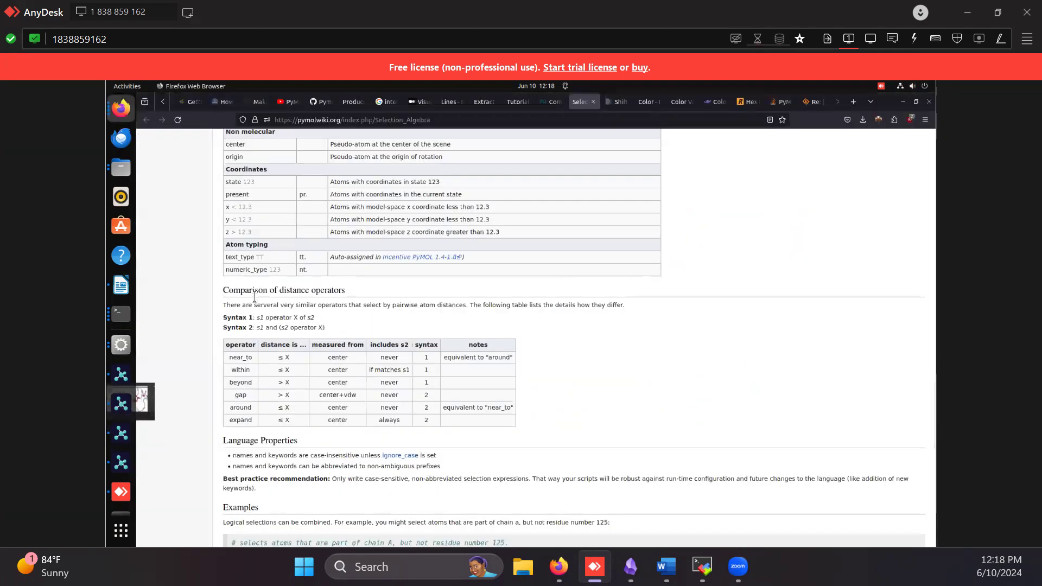
{"action": "left_click", "coordinate": [119, 375]}
Orient the 8dq8 structure around its bound ligand and turn off the sele selection highlight
{"action": "mouse_move", "coordinate": [464, 339]}
{"action": "left_mouse_down"}
{"action": "mouse_move", "coordinate": [411, 241]}
{"action": "mouse_move", "coordinate": [421, 303]}
{"action": "mouse_move", "coordinate": [449, 351]}
{"action": "left_mouse_up"}
{"action": "right_click_drag", "start_coordinate": [449, 351], "coordinate": [464, 413]}
{"action": "middle_click_drag", "start_coordinate": [434, 410], "coordinate": [468, 322]}
{"action": "left_click_drag", "start_coordinate": [469, 327], "coordinate": [479, 277]}
{"action": "right_click_drag", "start_coordinate": [478, 273], "coordinate": [483, 300]}
{"action": "middle_click_drag", "start_coordinate": [483, 300], "coordinate": [486, 332]}
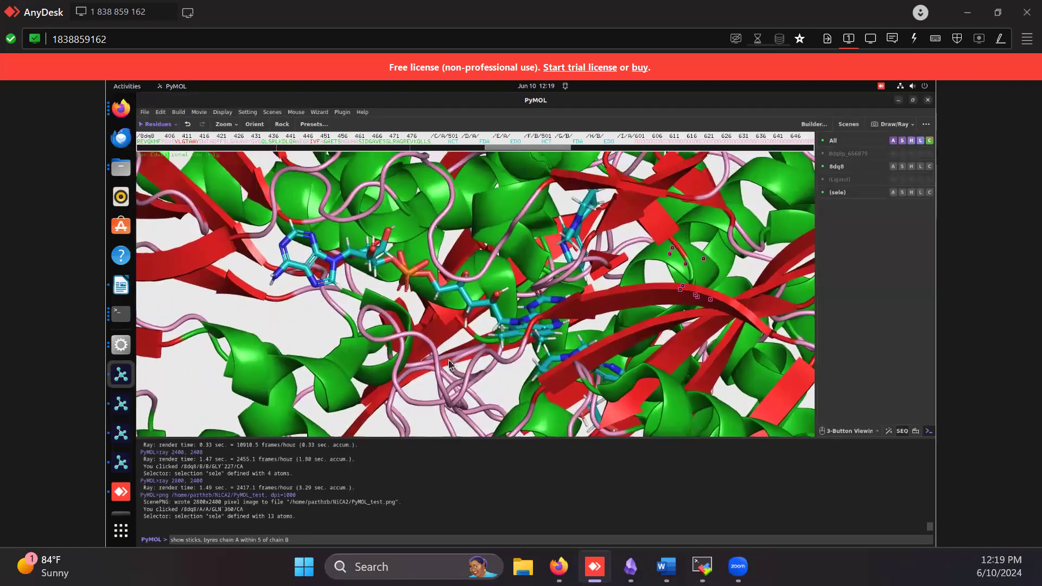
{"action": "left_click_drag", "start_coordinate": [637, 360], "coordinate": [563, 257]}
{"action": "left_click", "coordinate": [557, 266]}
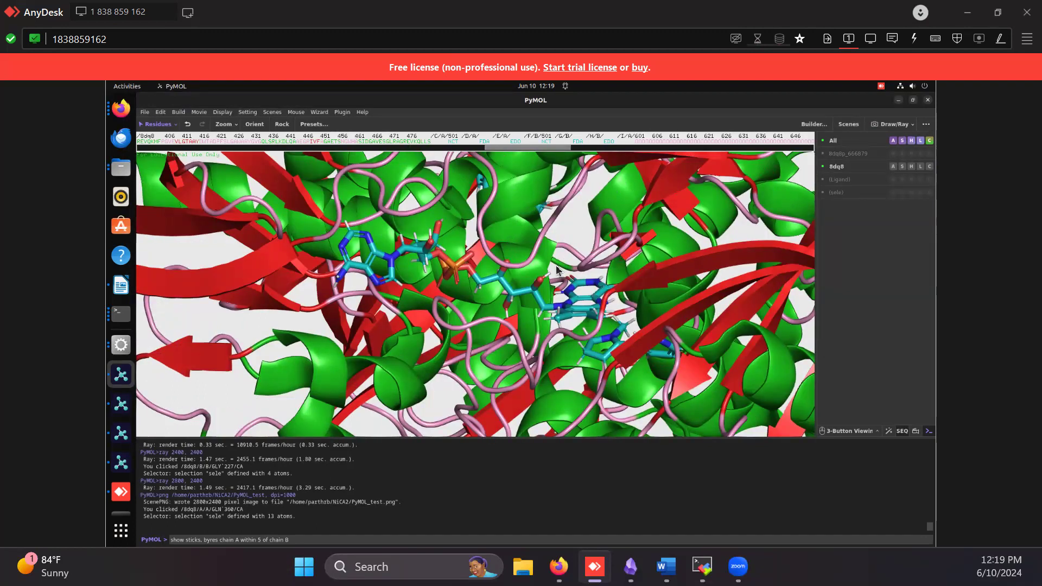
Narrow and widen the clipping slab around the ligand, leaving it wide enough to show the whole ligand
{"action": "scroll", "coordinate": [559, 271], "scroll_direction": "down", "scroll_amount": 5}
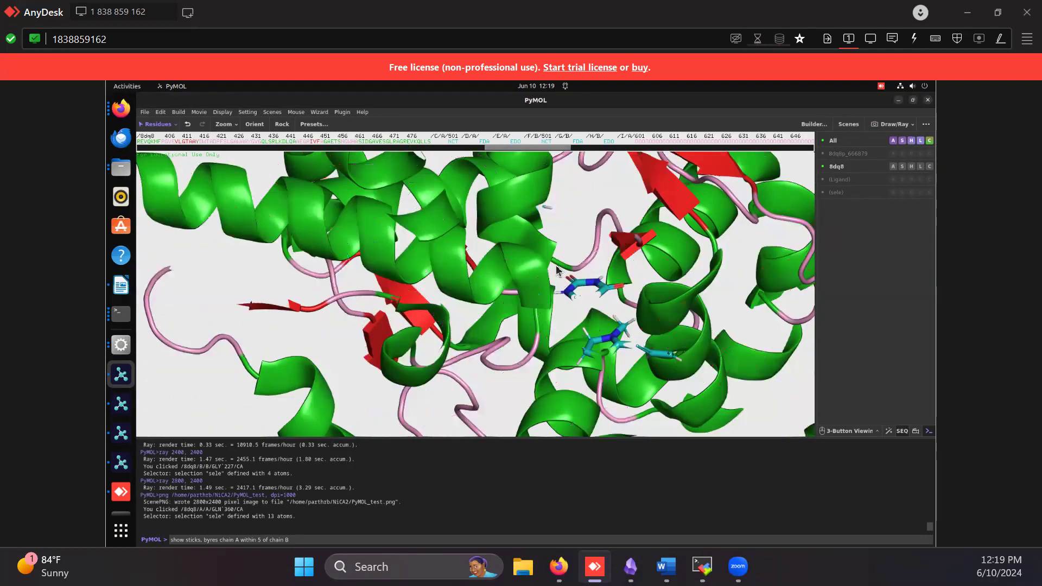
{"action": "scroll", "coordinate": [558, 270], "scroll_direction": "up", "scroll_amount": 5}
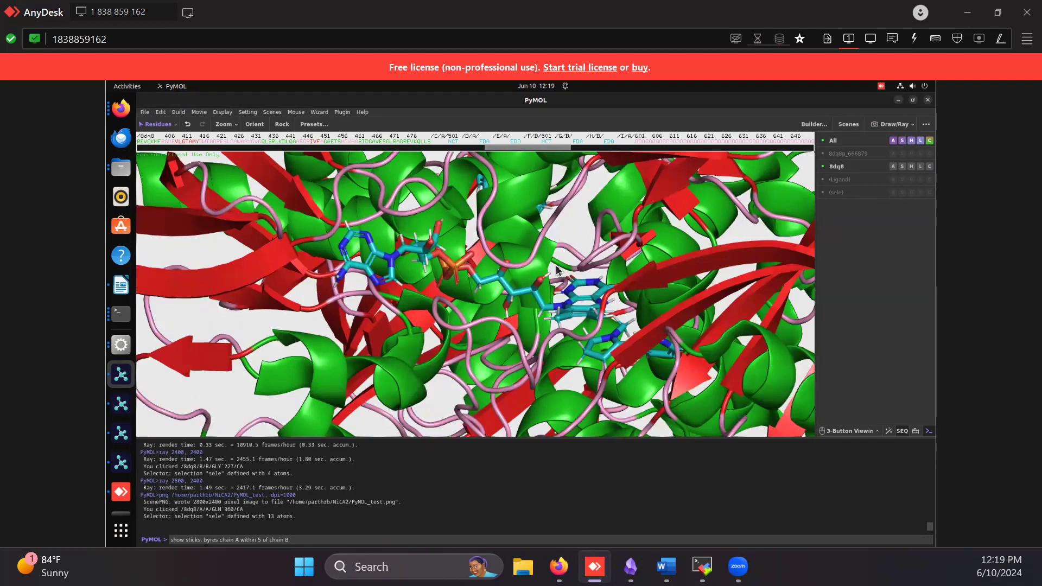
{"action": "scroll", "coordinate": [557, 269], "scroll_direction": "down", "scroll_amount": 4}
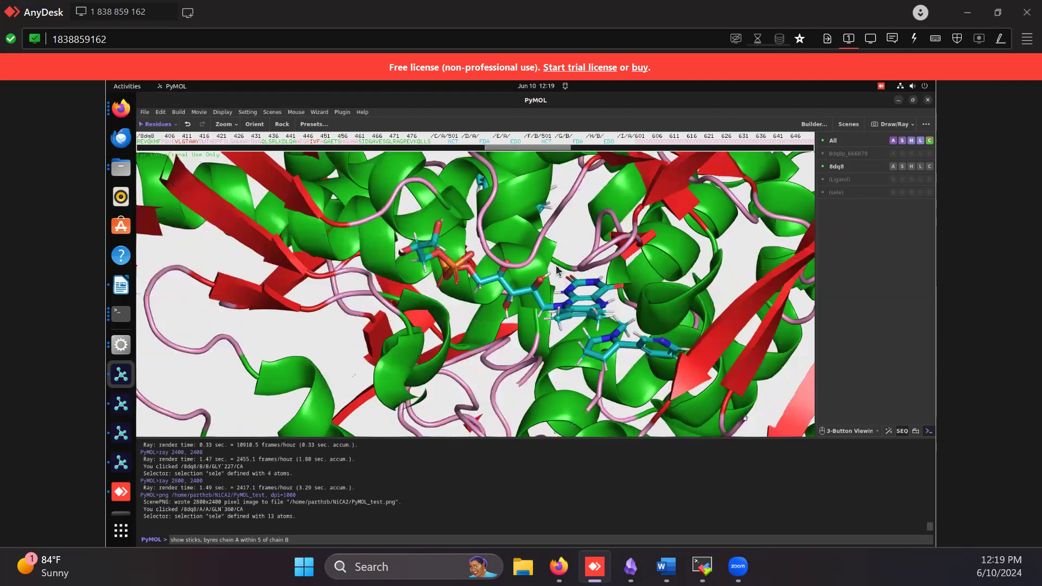
{"action": "scroll", "coordinate": [557, 270], "scroll_direction": "up", "scroll_amount": 4}
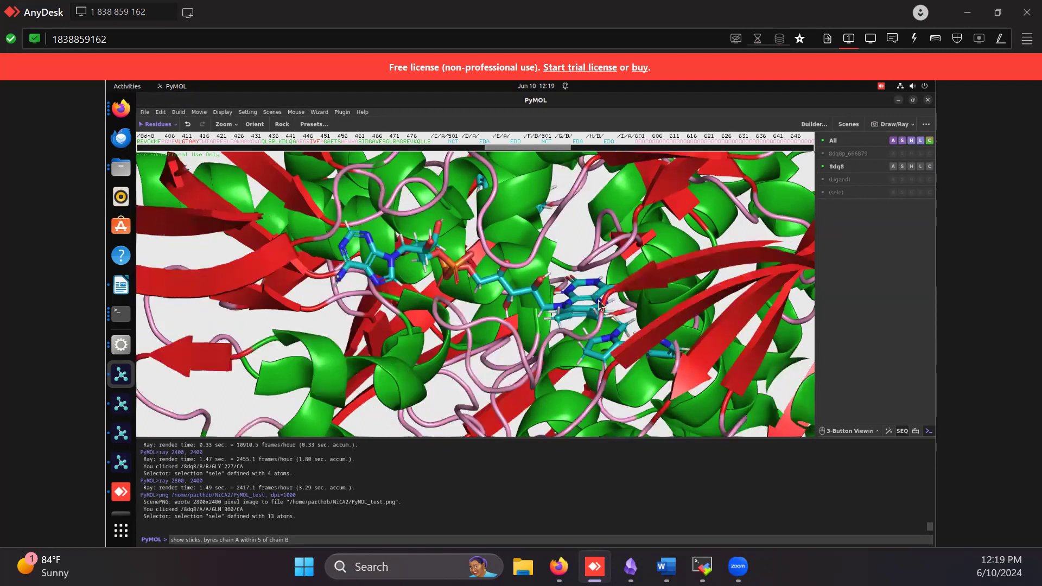
Turn on Depth Cue (Fogging) and bring the ligand closer
{"action": "left_click", "coordinate": [247, 112]}
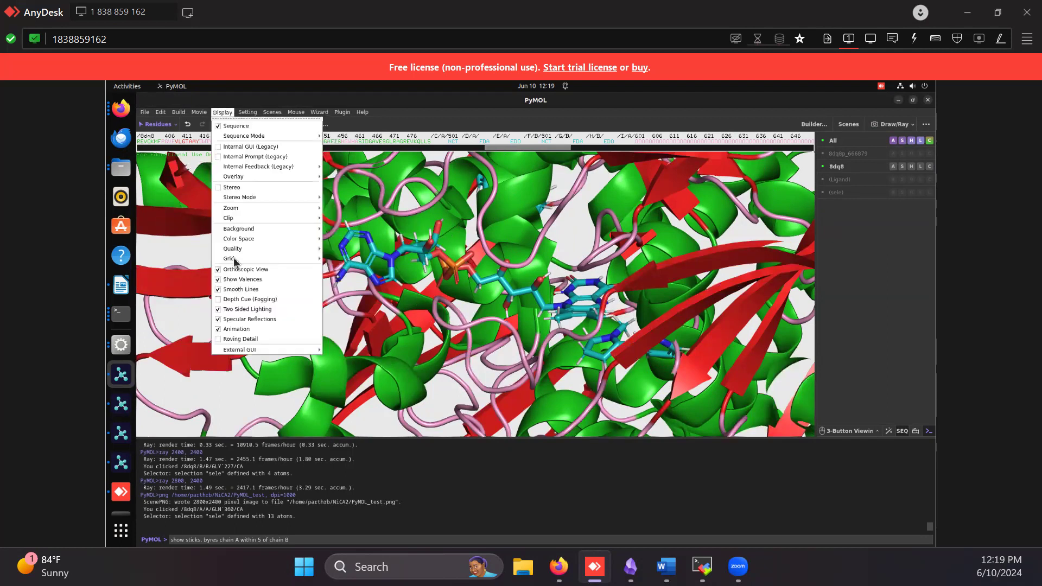
{"action": "left_click", "coordinate": [247, 307]}
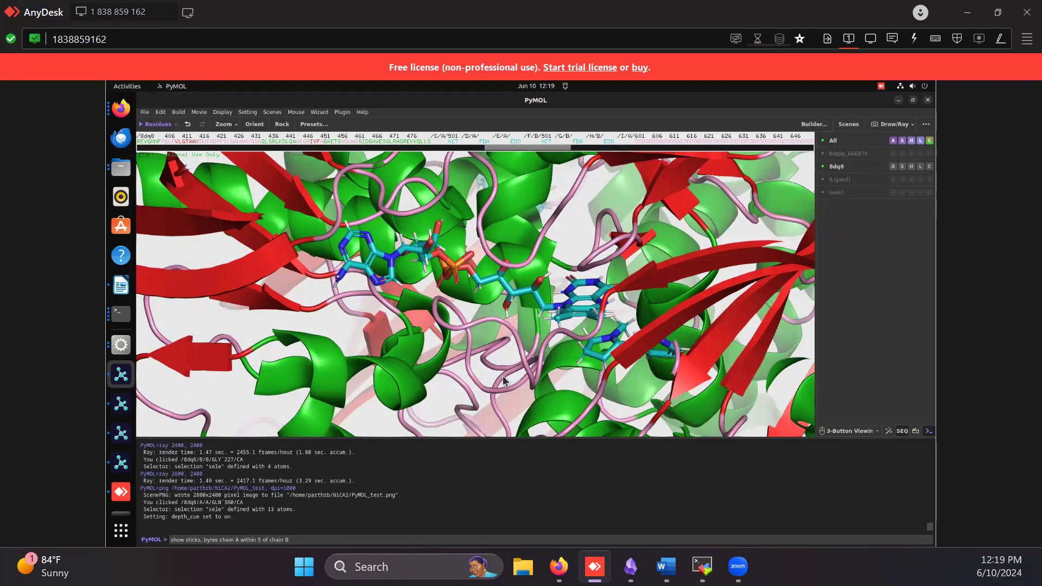
{"action": "scroll", "coordinate": [502, 380], "scroll_direction": "up", "scroll_amount": 5}
{"action": "right_click_drag", "start_coordinate": [496, 374], "coordinate": [494, 371]}
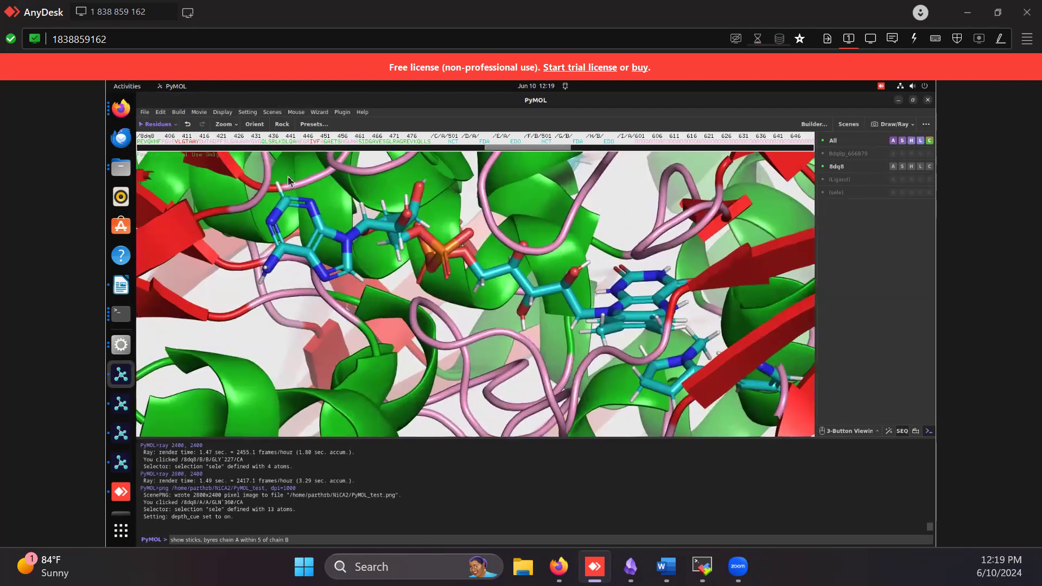
Set the cartoon transparency to 60%
{"action": "left_click", "coordinate": [247, 112]}
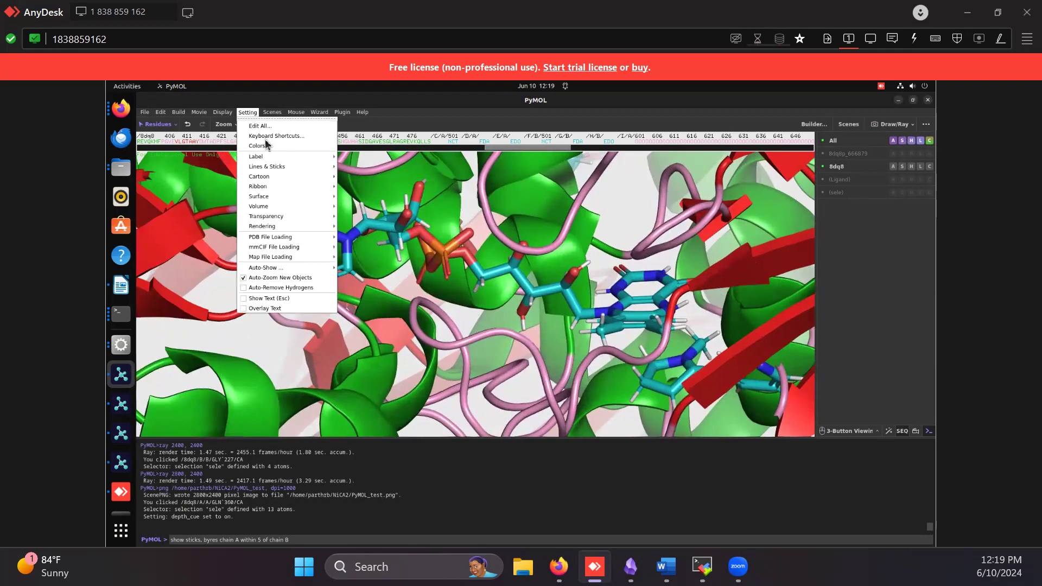
{"action": "mouse_move", "coordinate": [297, 216]}
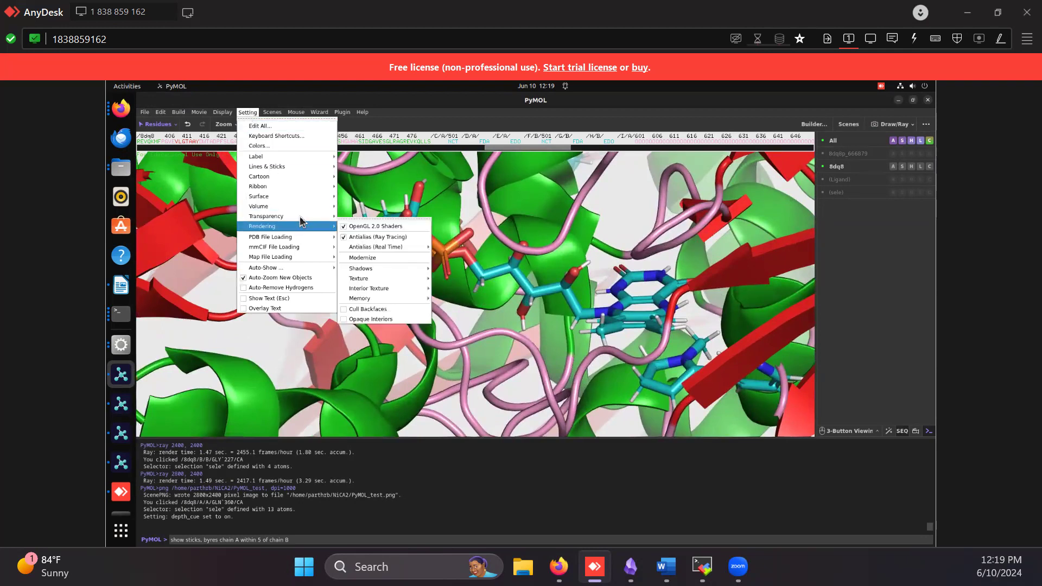
{"action": "mouse_move", "coordinate": [380, 239]}
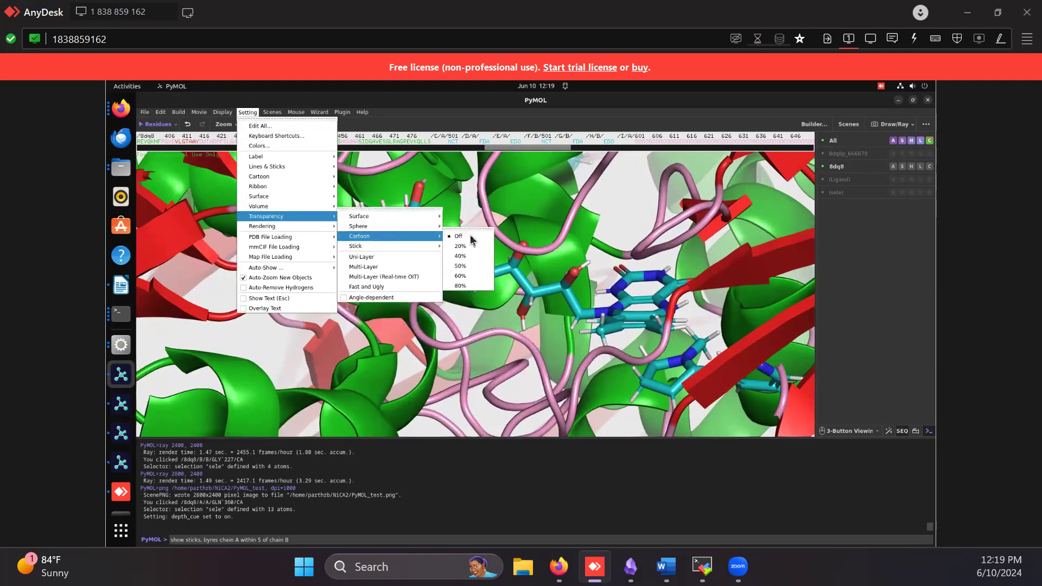
{"action": "left_click", "coordinate": [473, 277]}
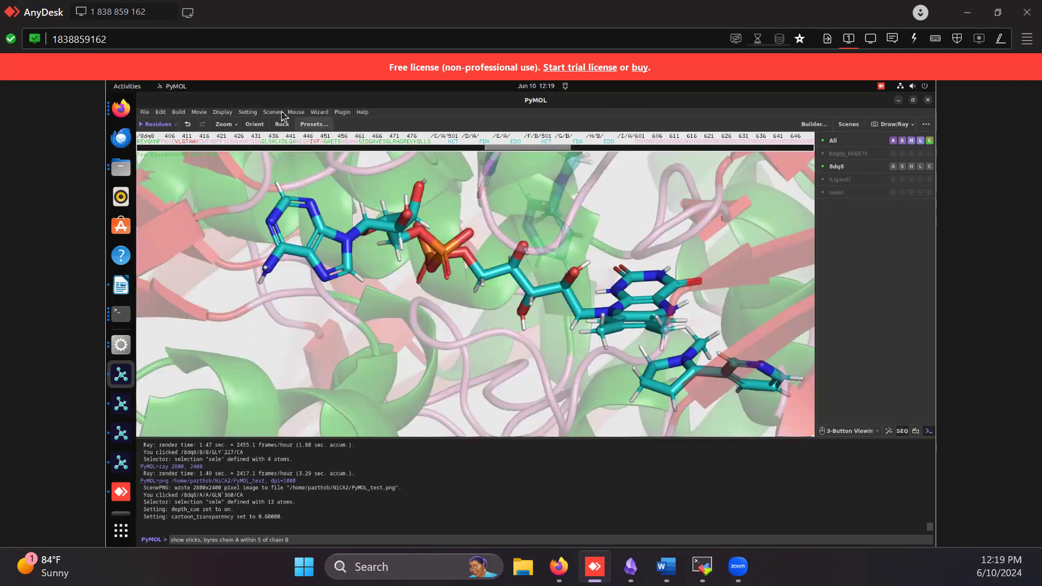
Set the cartoon transparency to 50% and inspect the ligand through the faded cartoon
{"action": "left_click", "coordinate": [248, 112]}
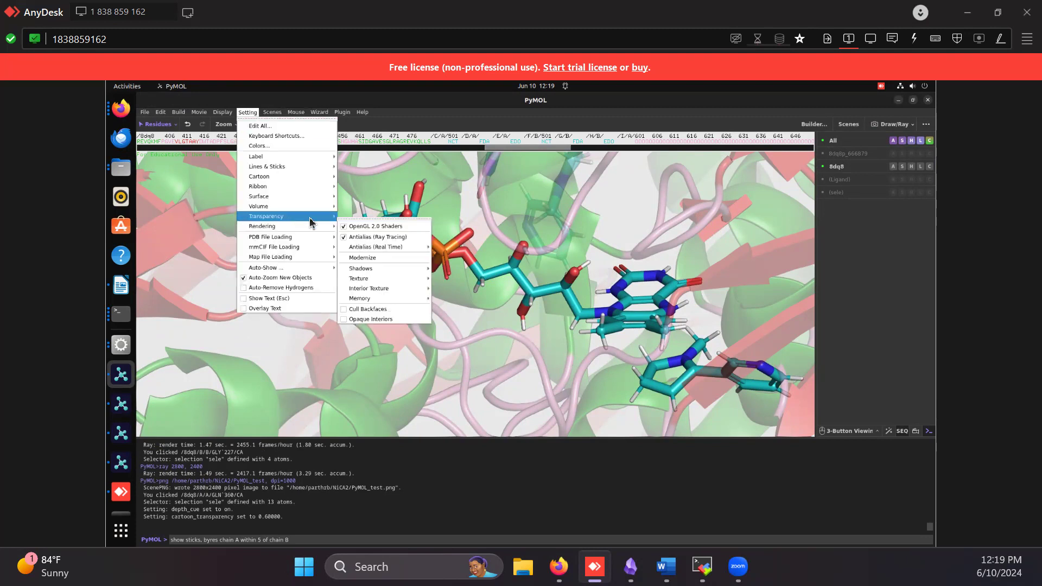
{"action": "mouse_move", "coordinate": [288, 216]}
{"action": "mouse_move", "coordinate": [393, 236]}
{"action": "left_click", "coordinate": [460, 266]}
{"action": "middle_click_drag", "start_coordinate": [561, 339], "coordinate": [499, 339]}
{"action": "left_click_drag", "start_coordinate": [499, 338], "coordinate": [565, 368]}
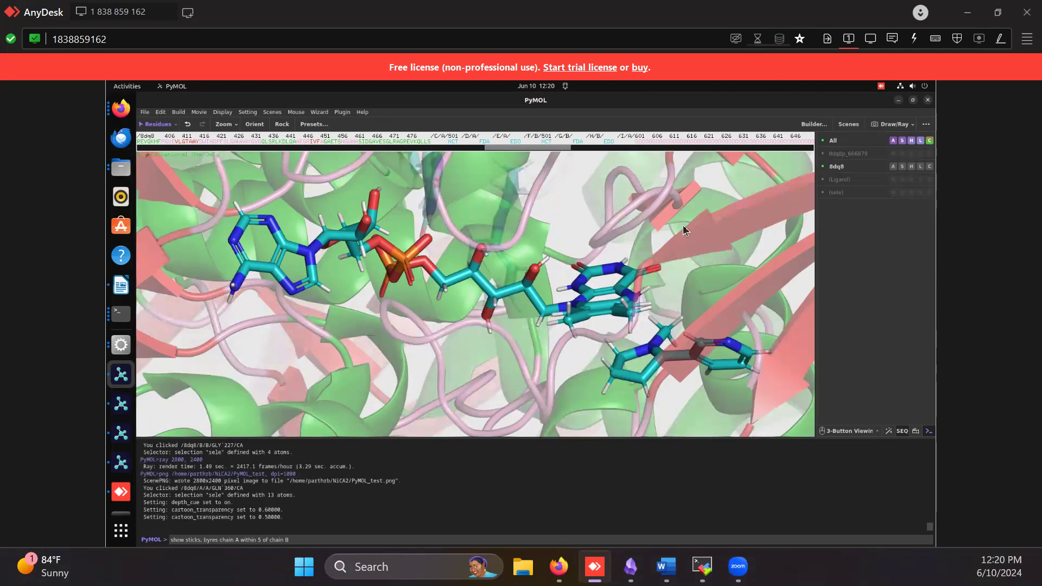
Select chain B residues ALA 414, ALA 413, THR 107 and PRO 114, hide their cartoon, and clear the selection highlight
{"action": "left_click", "coordinate": [709, 212]}
{"action": "left_click", "coordinate": [652, 239]}
{"action": "left_click", "coordinate": [604, 241]}
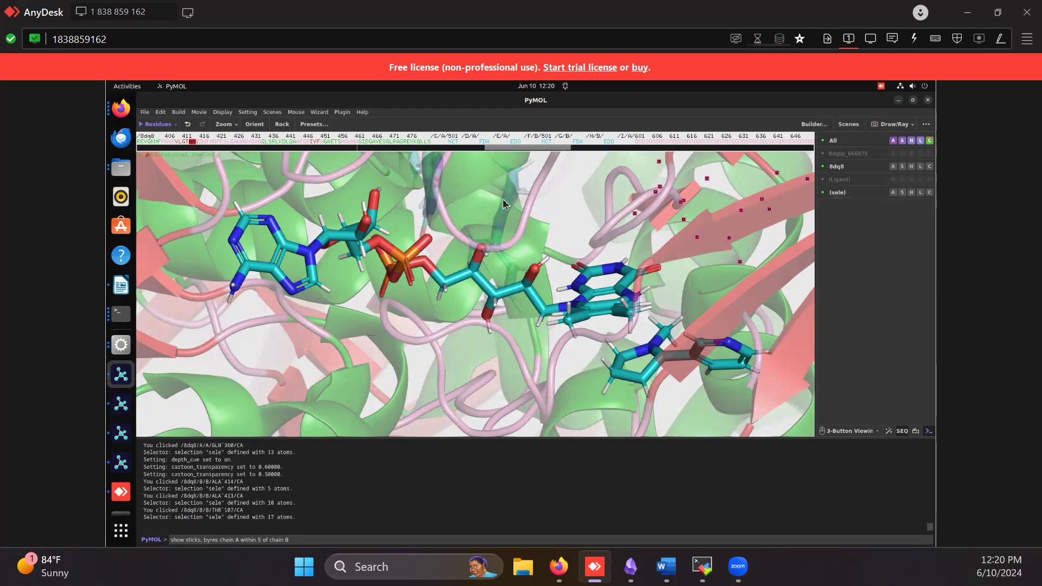
{"action": "left_click", "coordinate": [414, 201]}
{"action": "left_click", "coordinate": [634, 210]}
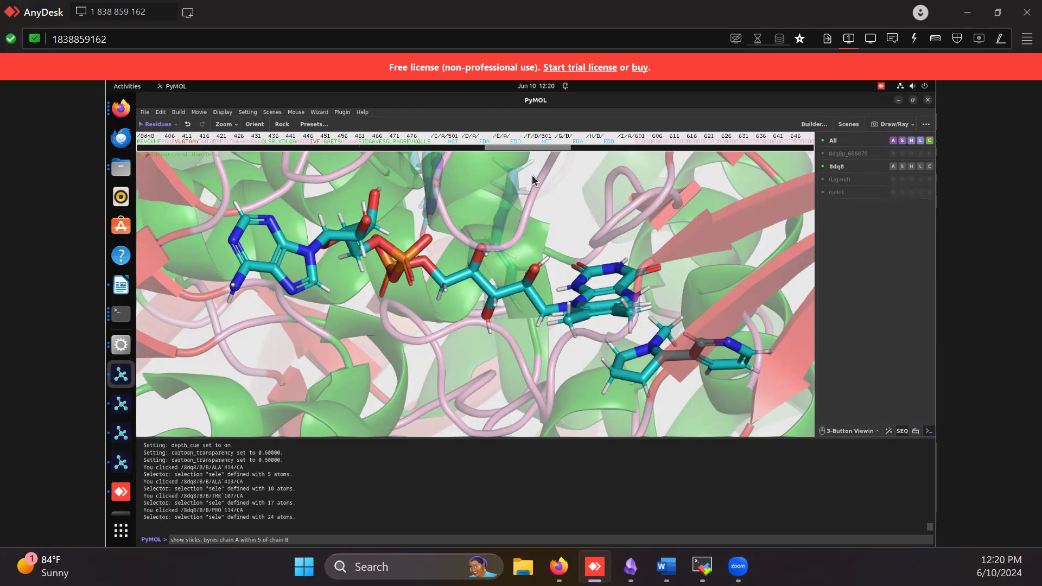
{"action": "left_click", "coordinate": [847, 193]}
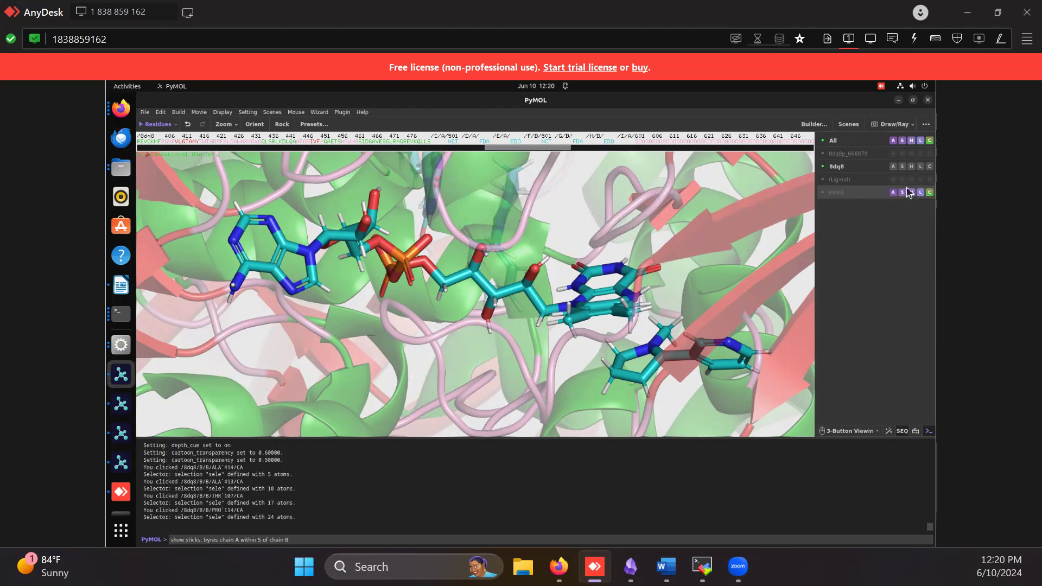
{"action": "left_click", "coordinate": [919, 193]}
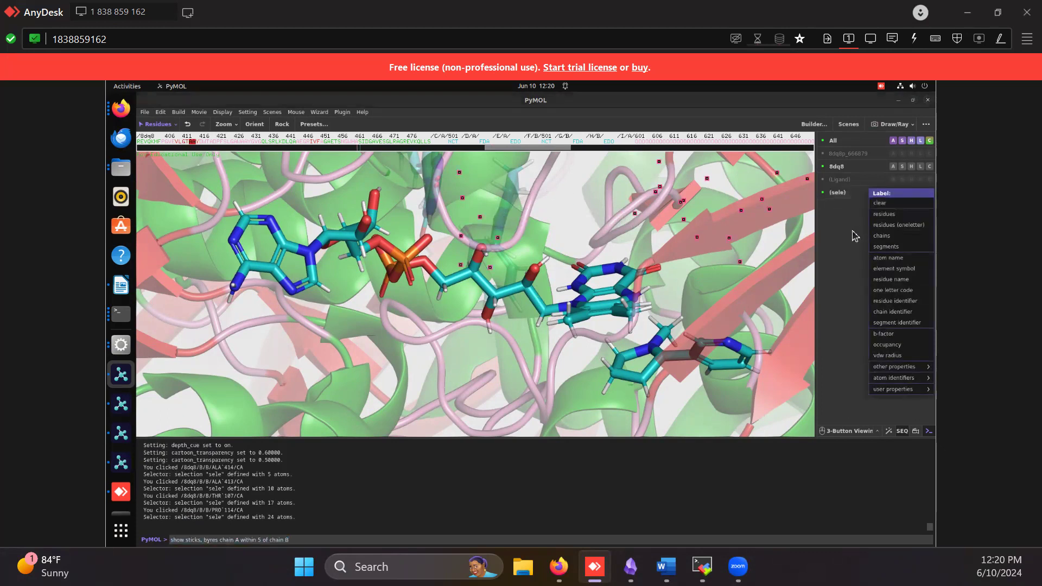
{"action": "left_click", "coordinate": [917, 194]}
{"action": "left_click", "coordinate": [911, 193]}
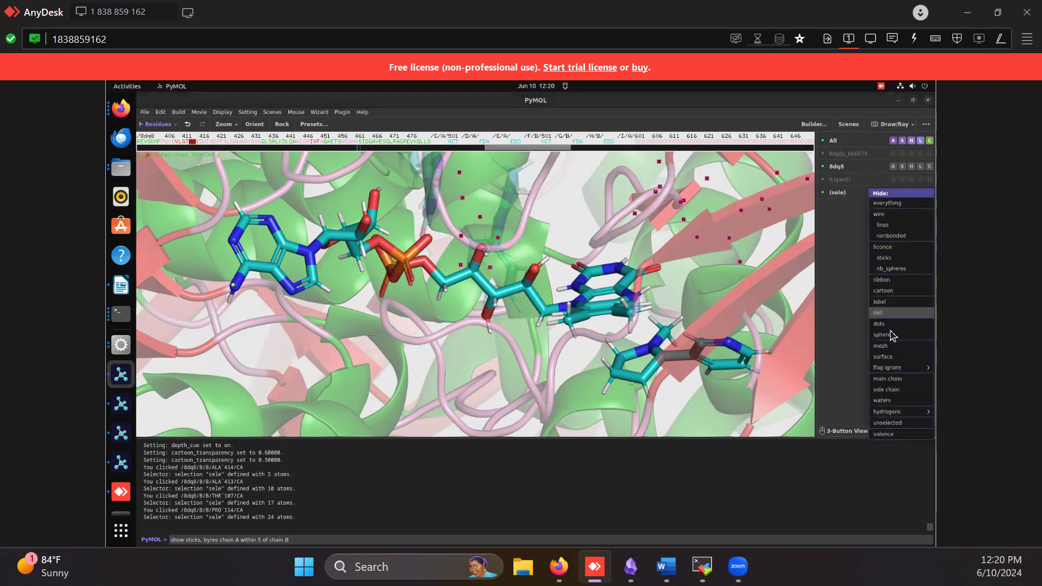
{"action": "left_click", "coordinate": [895, 292]}
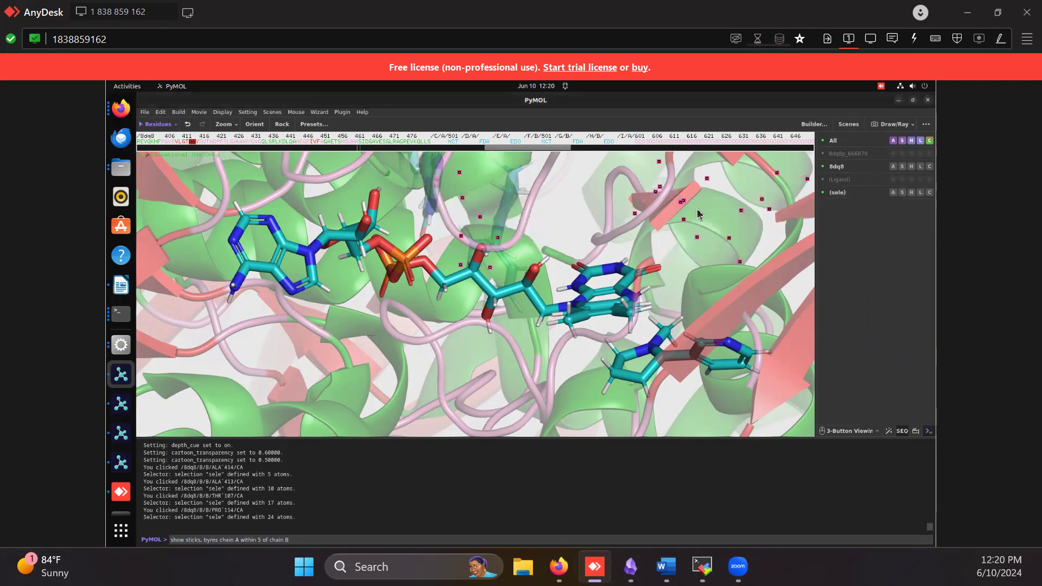
{"action": "left_click", "coordinate": [578, 199]}
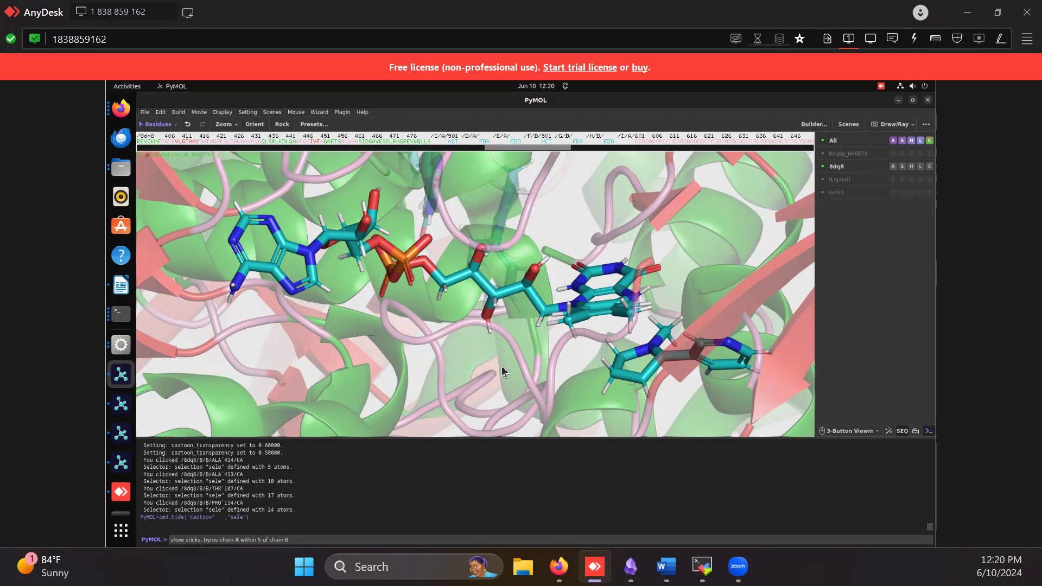
Select residues GLY 452 of chain B and THR 250 of chain A below the ligand
{"action": "left_click_drag", "start_coordinate": [438, 289], "coordinate": [389, 303]}
{"action": "left_click", "coordinate": [456, 351]}
{"action": "left_click", "coordinate": [473, 314]}
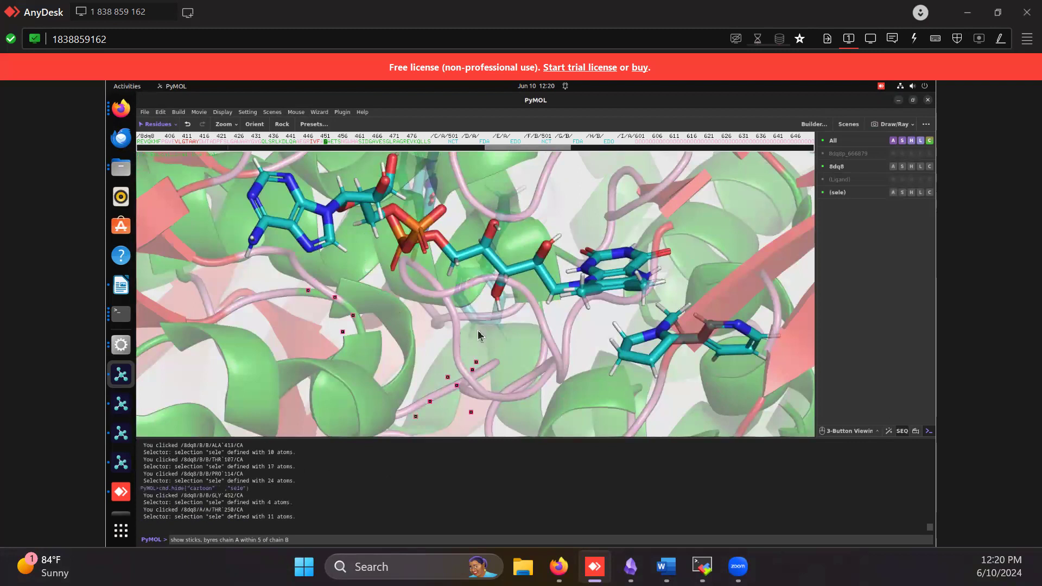
{"action": "left_click_drag", "start_coordinate": [460, 265], "coordinate": [451, 300]}
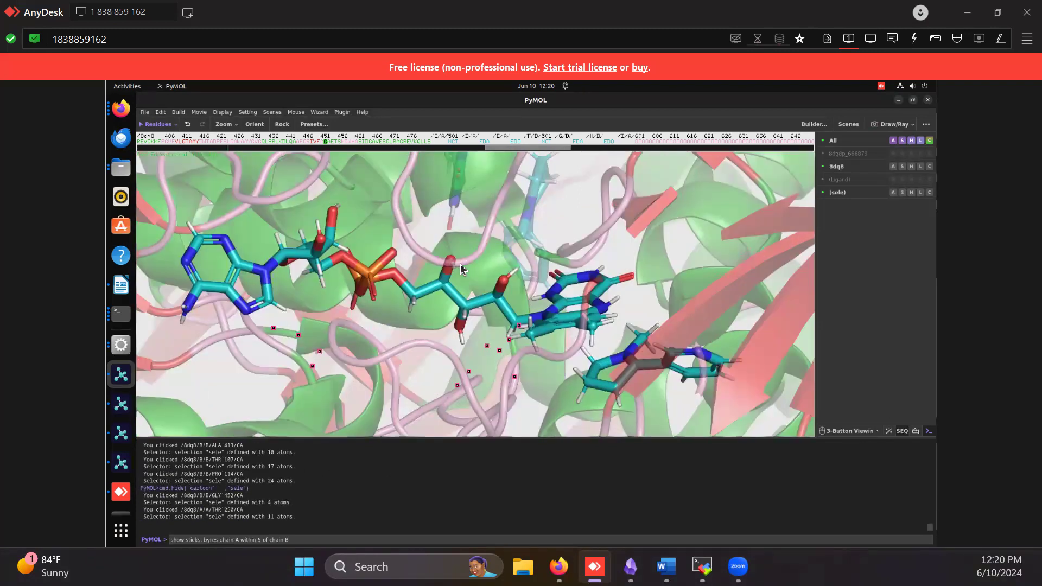
Switch back to the Check in 2.pse session with the Mutagenesis wizard open
{"action": "left_click", "coordinate": [900, 100]}
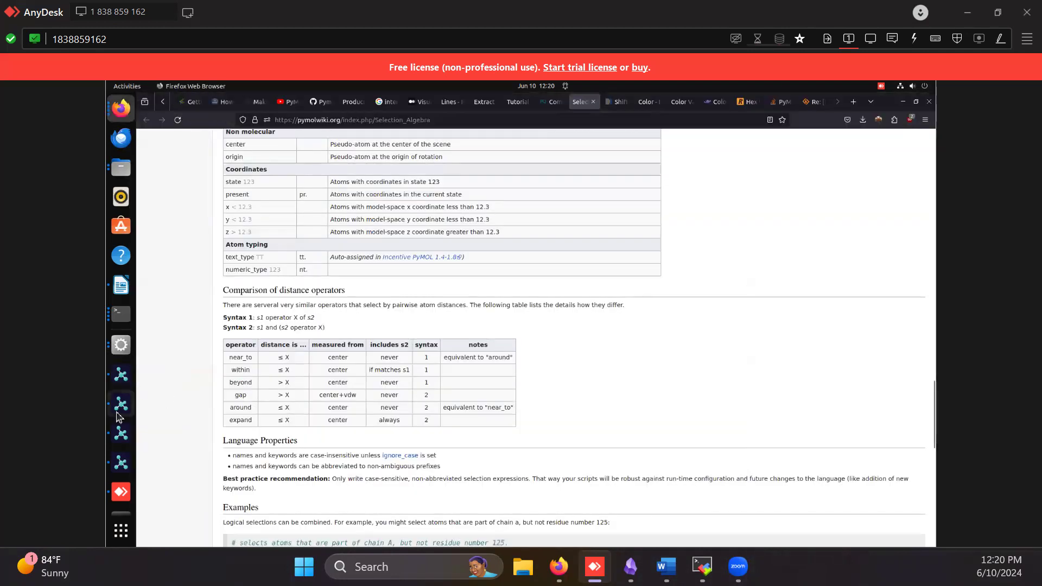
{"action": "left_click", "coordinate": [116, 438]}
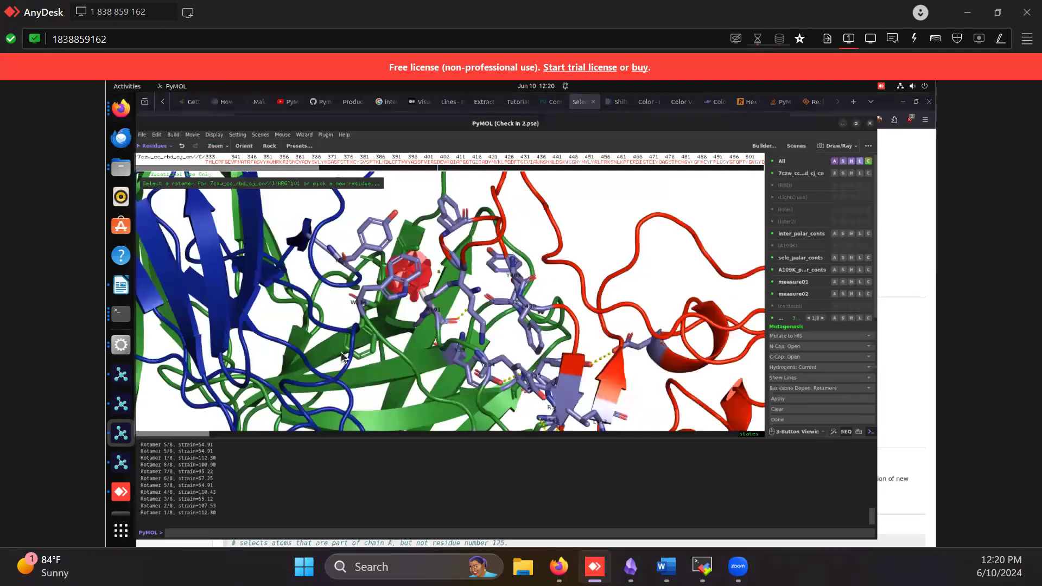
Switch to the PyMOL session showing the 8dq8p_666879 structure with its dist1 measurement
{"action": "left_click", "coordinate": [121, 433]}
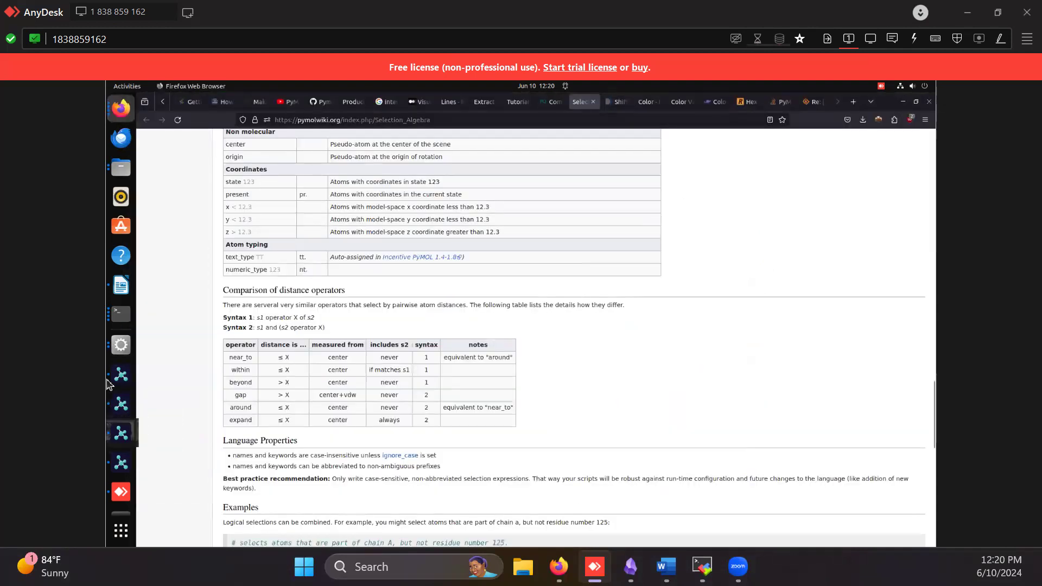
{"action": "left_click", "coordinate": [121, 375]}
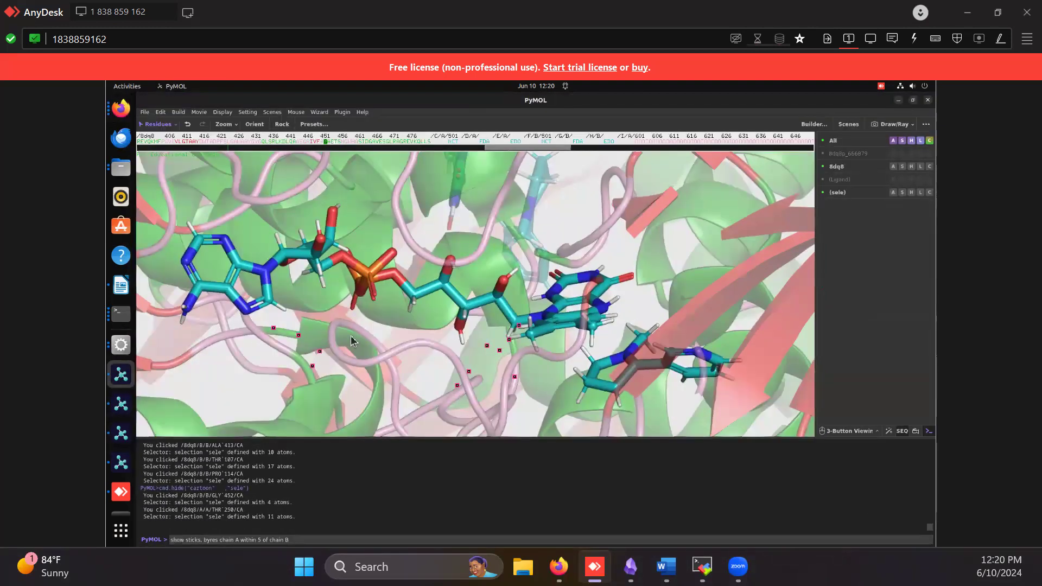
{"action": "left_click", "coordinate": [116, 416]}
{"action": "left_click", "coordinate": [120, 439]}
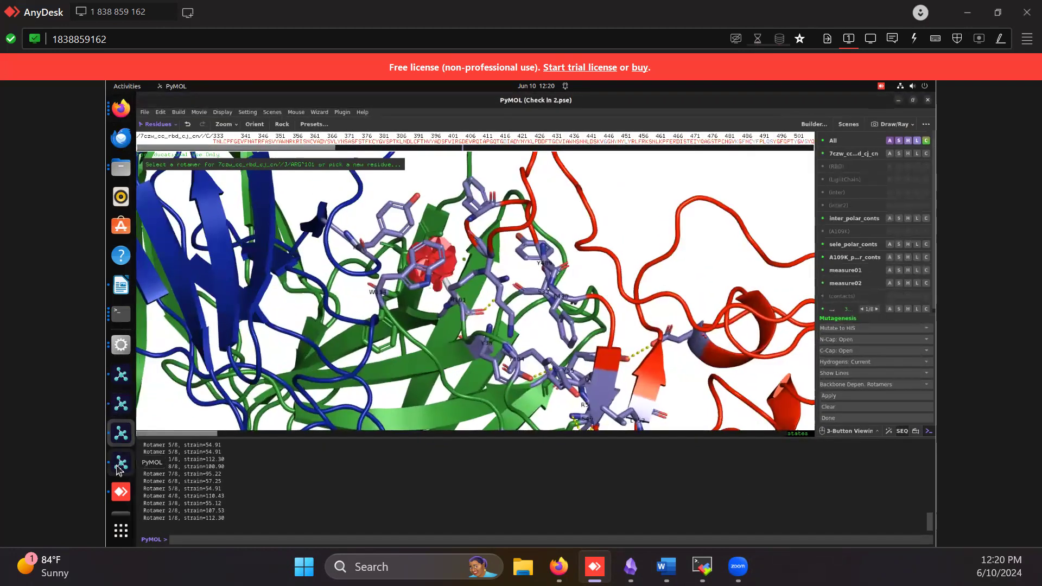
{"action": "left_click", "coordinate": [120, 465]}
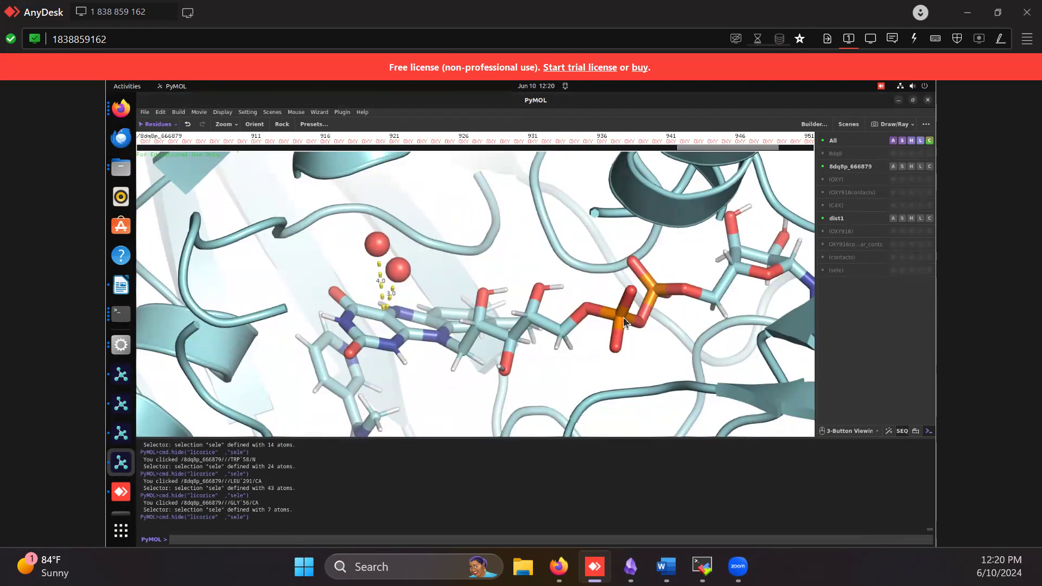
Widen and narrow the clipping slab around the ligand and oxygen molecule, finishing with the front cartoon clipped away
{"action": "scroll", "coordinate": [534, 279], "scroll_direction": "up", "scroll_amount": 3}
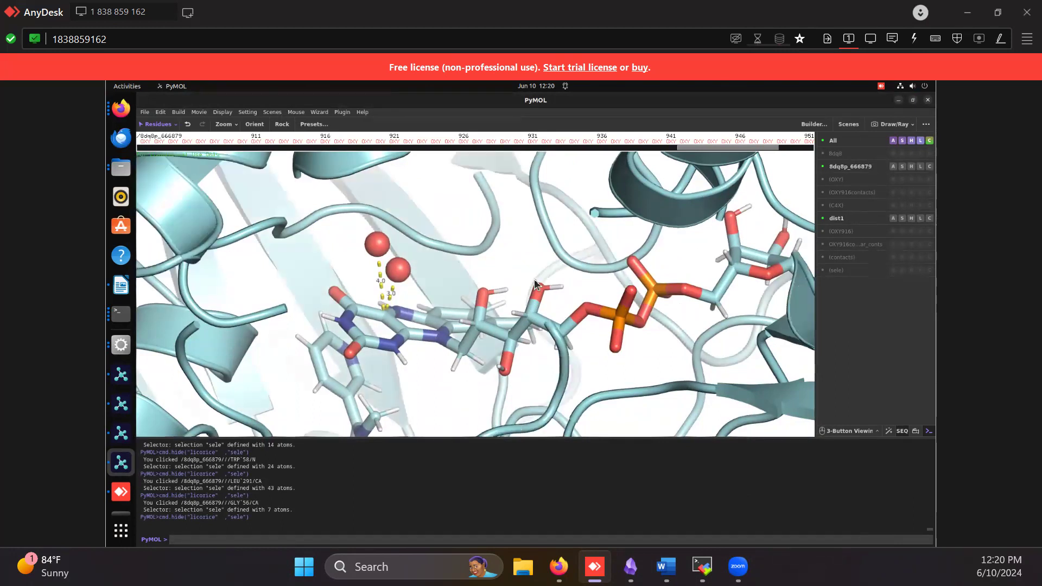
{"action": "scroll", "coordinate": [534, 279], "scroll_direction": "down", "scroll_amount": 3}
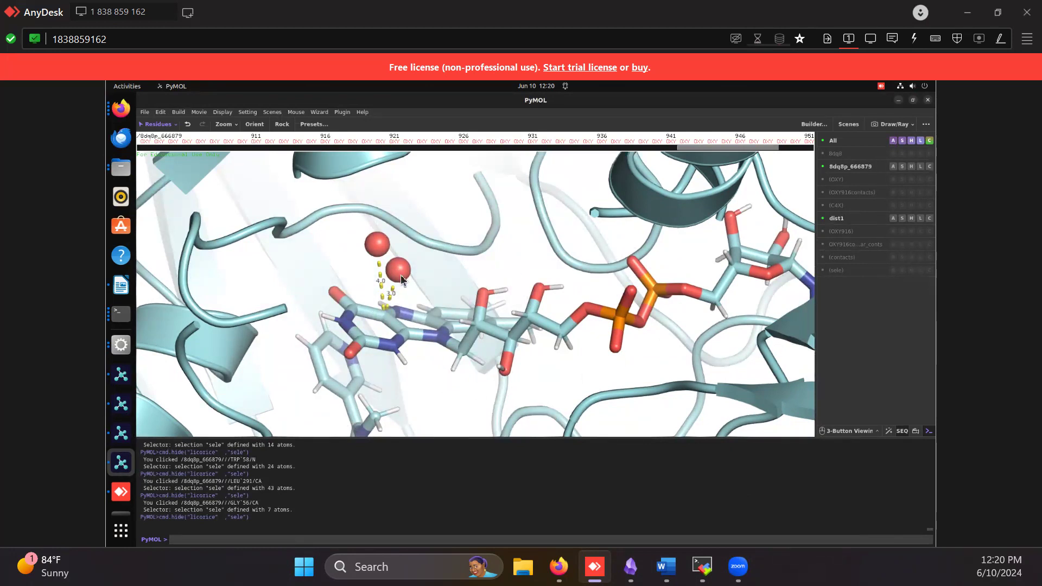
{"action": "scroll", "coordinate": [401, 275], "scroll_direction": "up", "scroll_amount": 3}
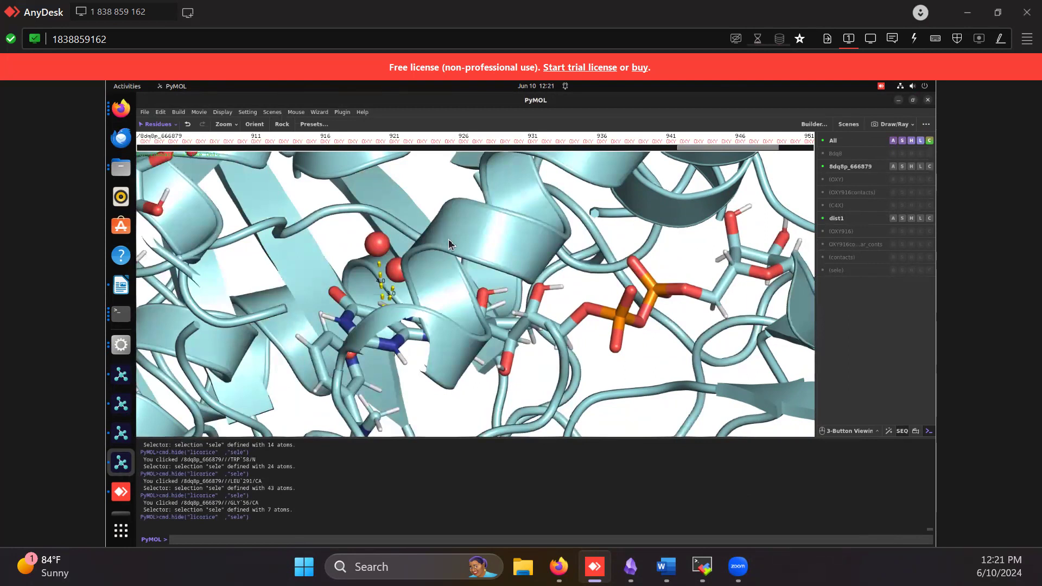
{"action": "scroll", "coordinate": [471, 265], "scroll_direction": "down", "scroll_amount": 4}
{"action": "scroll", "coordinate": [472, 270], "scroll_direction": "down", "scroll_amount": 3}
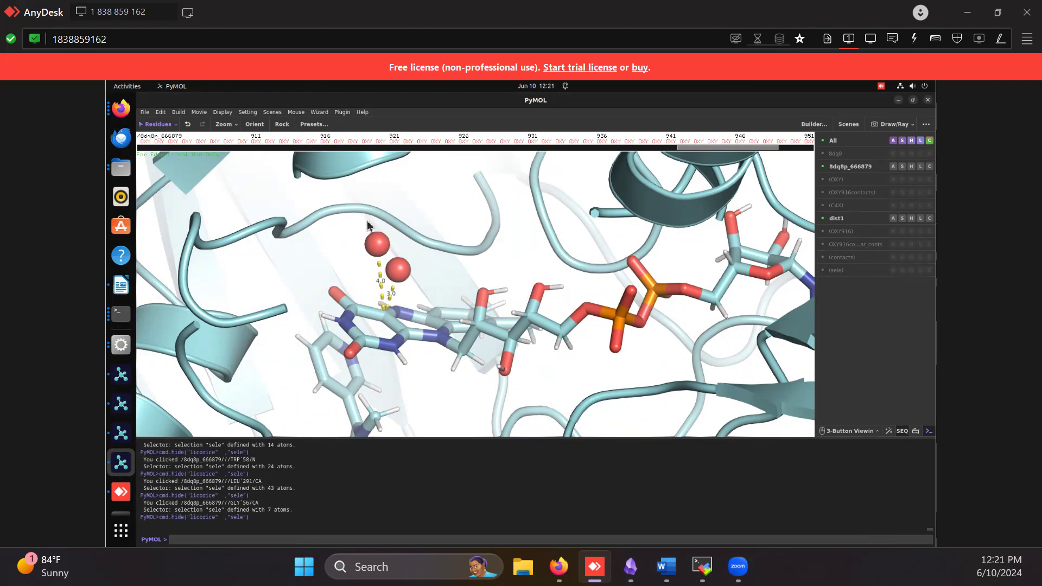
{"action": "scroll", "coordinate": [512, 290], "scroll_direction": "down", "scroll_amount": 1}
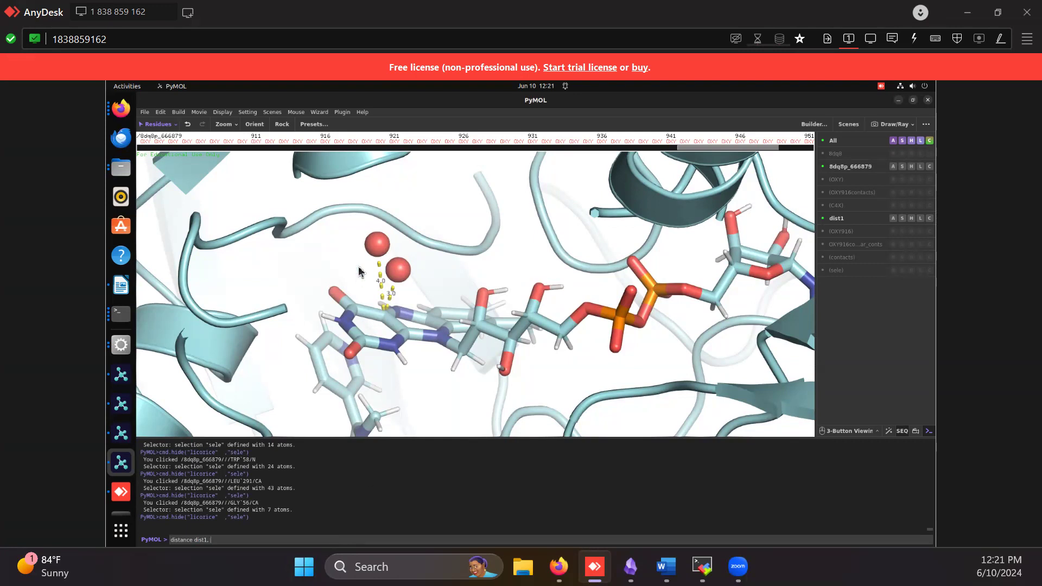
Identify the OXY916 selection, enter it as the first target of the dist1 distance command, and highlight the C4X selection
{"action": "left_click", "coordinate": [858, 232]}
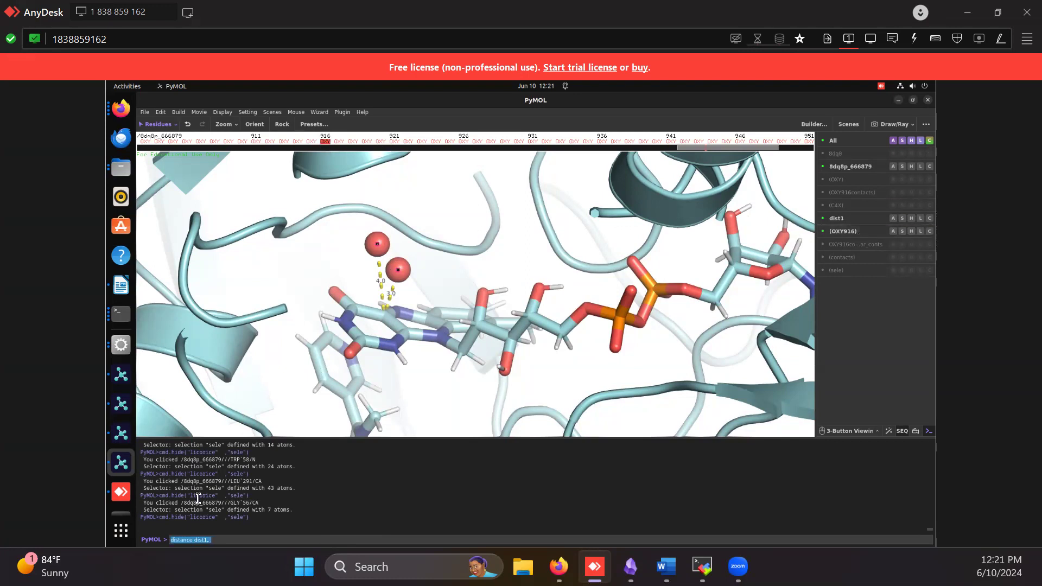
{"action": "left_click", "coordinate": [239, 541]}
{"action": "left_click", "coordinate": [836, 207]}
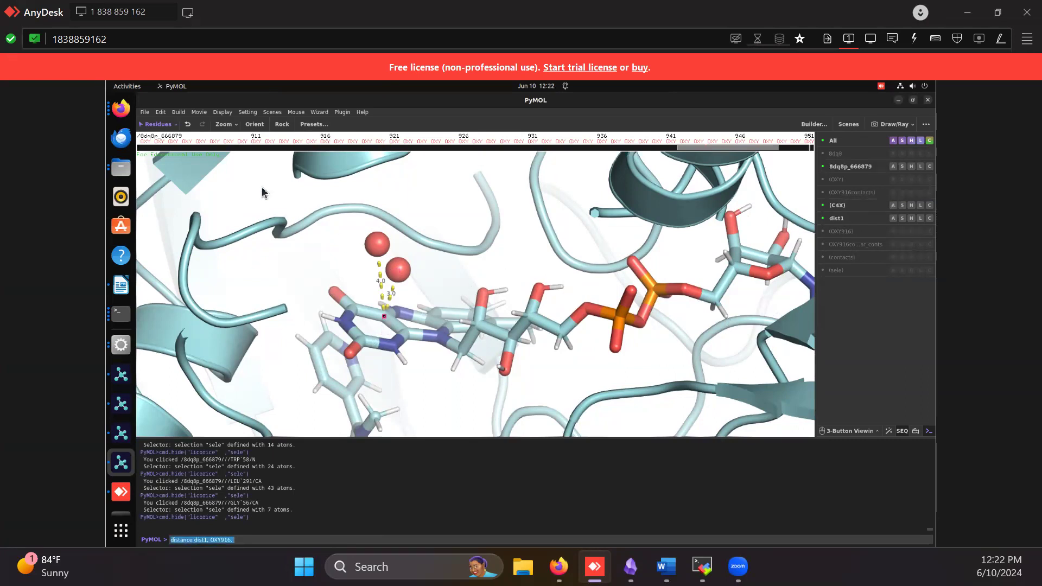
Switch to atom-level picking and define the C4X selection as the single C4X atom of ligand FDA 966
{"action": "left_click", "coordinate": [497, 329]}
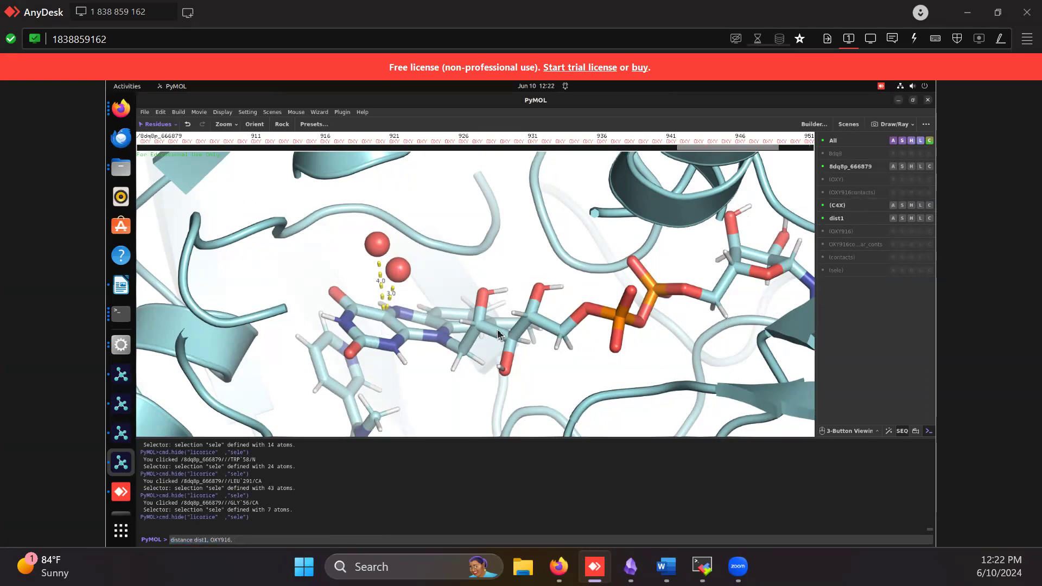
{"action": "left_click", "coordinate": [497, 328]}
{"action": "left_click", "coordinate": [499, 332]}
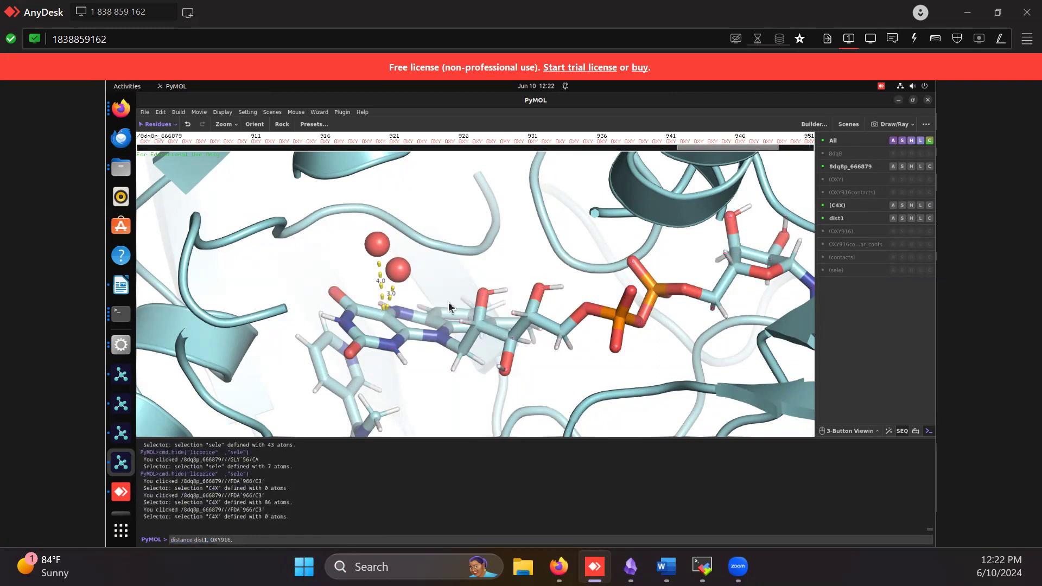
{"action": "left_click", "coordinate": [165, 126]}
{"action": "left_click", "coordinate": [157, 140]}
{"action": "left_click", "coordinate": [383, 317]}
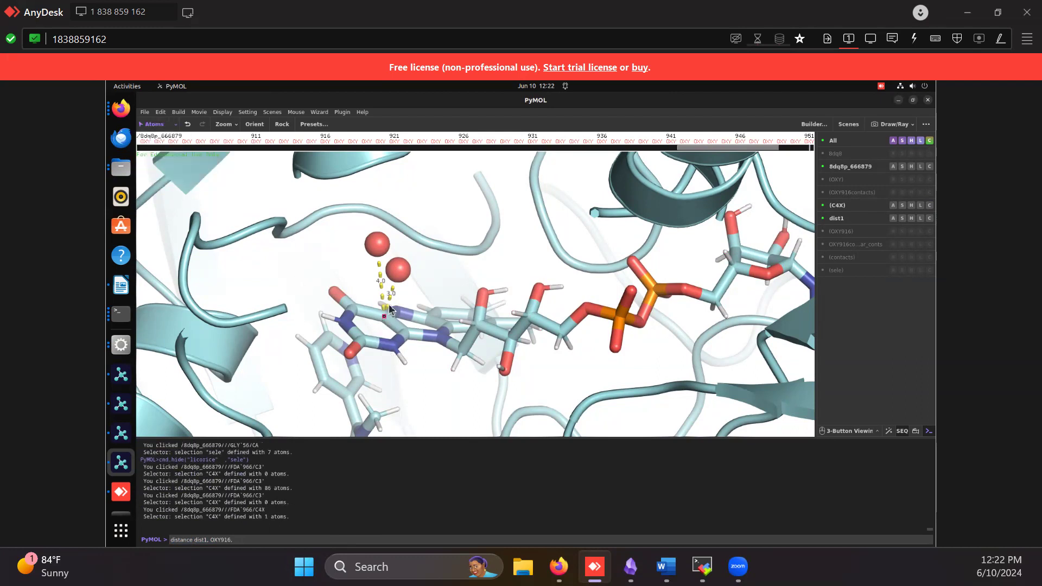
Hide the C4X selection highlight and run the command distance dist1, OXY916, C4X
{"action": "left_click", "coordinate": [836, 205]}
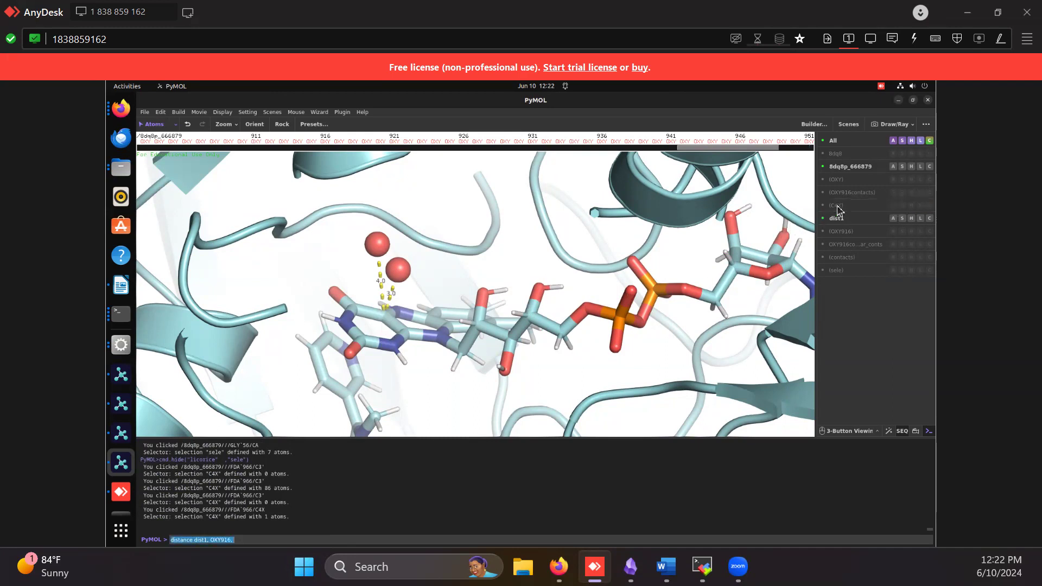
{"action": "left_click", "coordinate": [364, 541]}
{"action": "key", "text": "Return"}
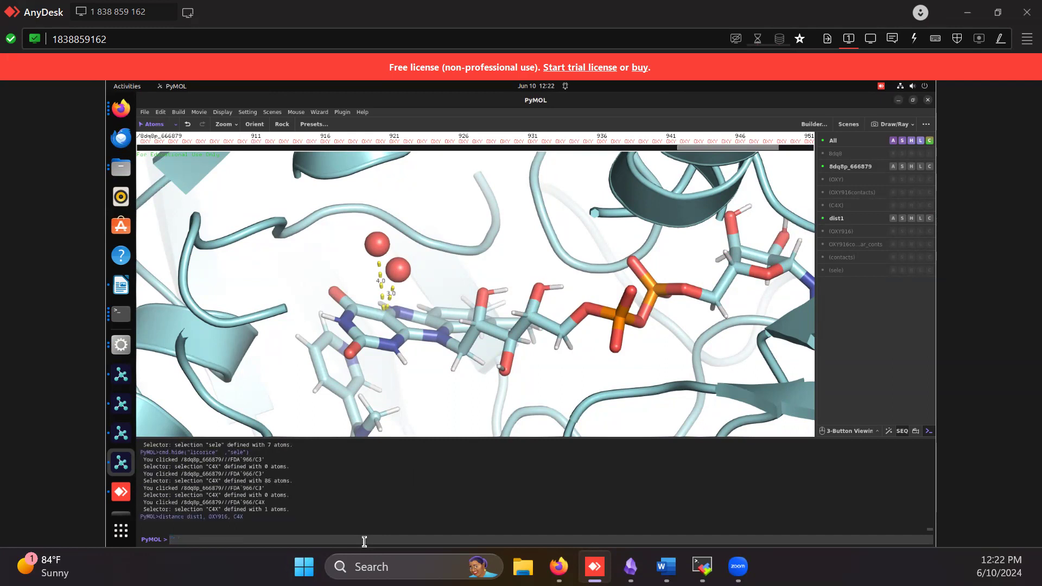
Delete the dist1 object and recreate it by running distance dist1, OXY916, C4X again
{"action": "left_click", "coordinate": [893, 223]}
{"action": "left_click", "coordinate": [891, 305]}
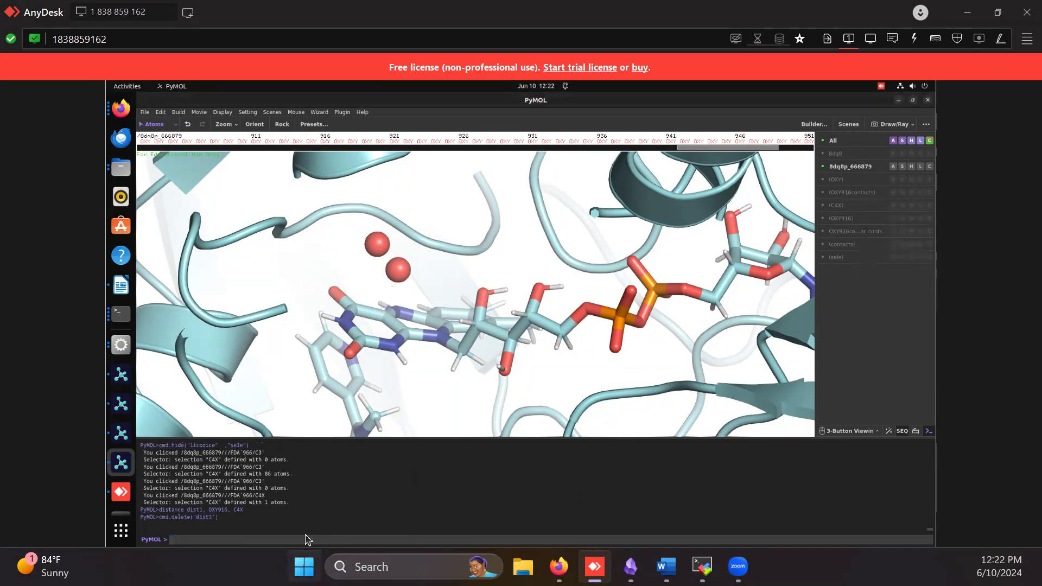
{"action": "key", "text": "Up"}
{"action": "key", "text": "Up"}
{"action": "key", "text": "Return"}
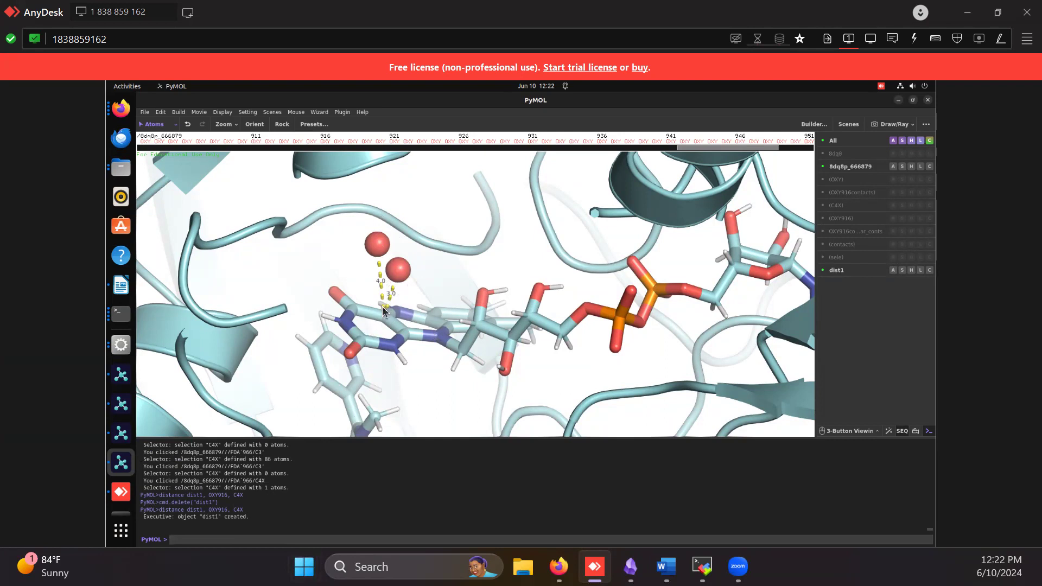
Hide the dist1 measurement and find polar contacts from the OXY916 selection to any atoms
{"action": "middle_click_drag", "start_coordinate": [473, 307], "coordinate": [468, 309]}
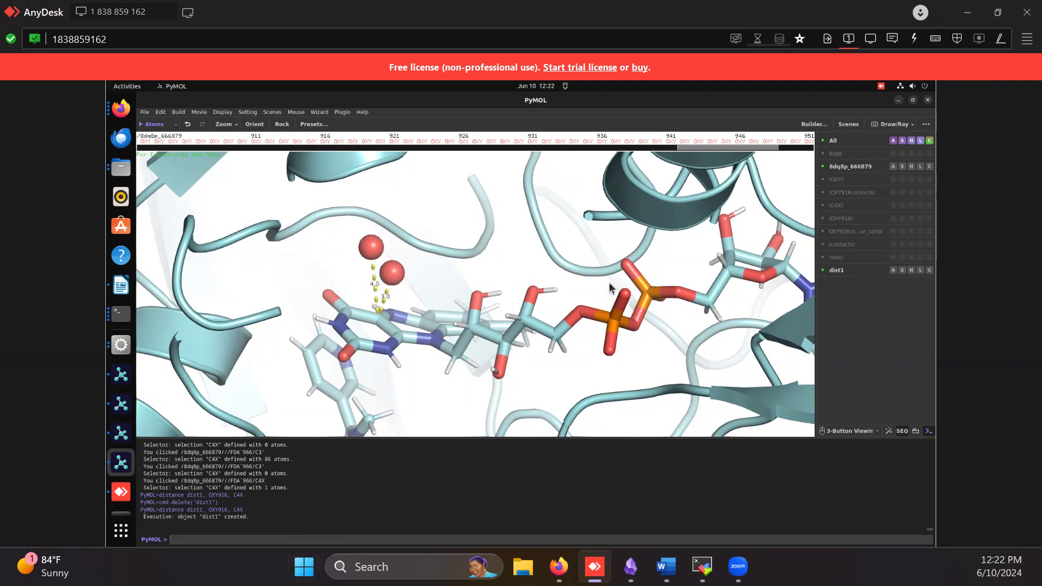
{"action": "left_click", "coordinate": [840, 270]}
{"action": "left_click", "coordinate": [843, 218]}
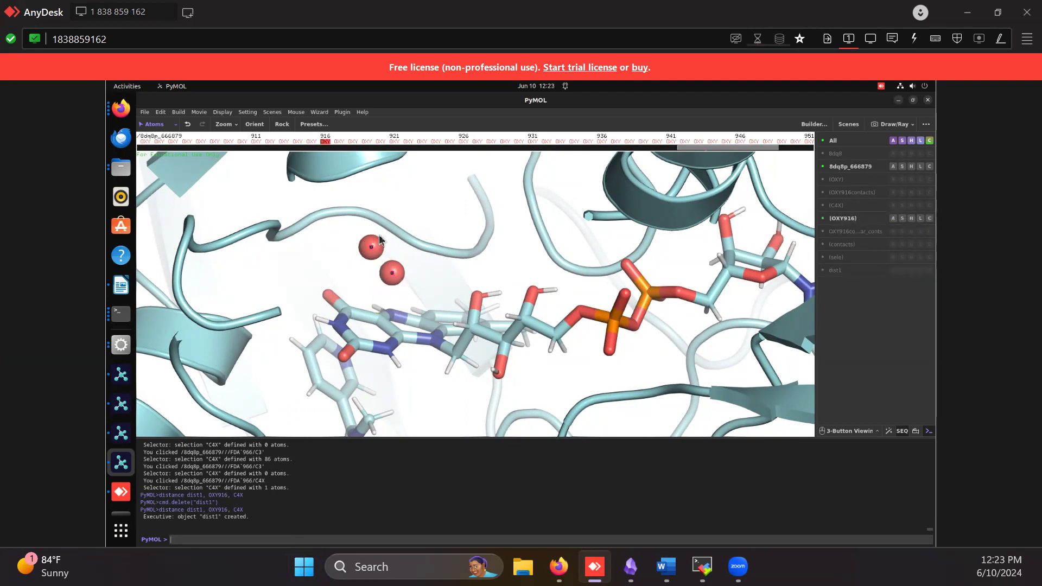
{"action": "left_click", "coordinate": [894, 218]}
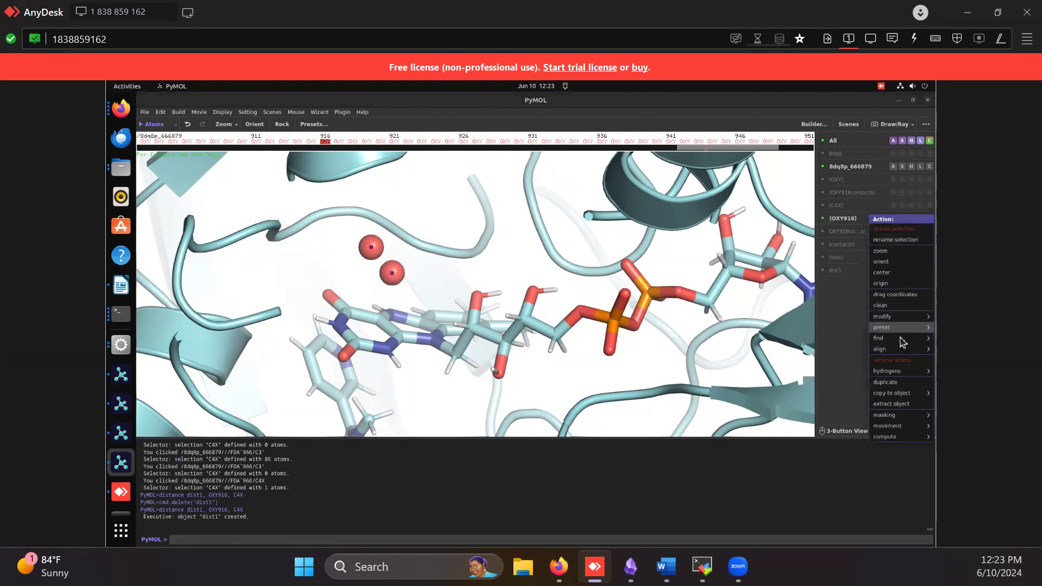
{"action": "mouse_move", "coordinate": [902, 338]}
{"action": "mouse_move", "coordinate": [838, 350]}
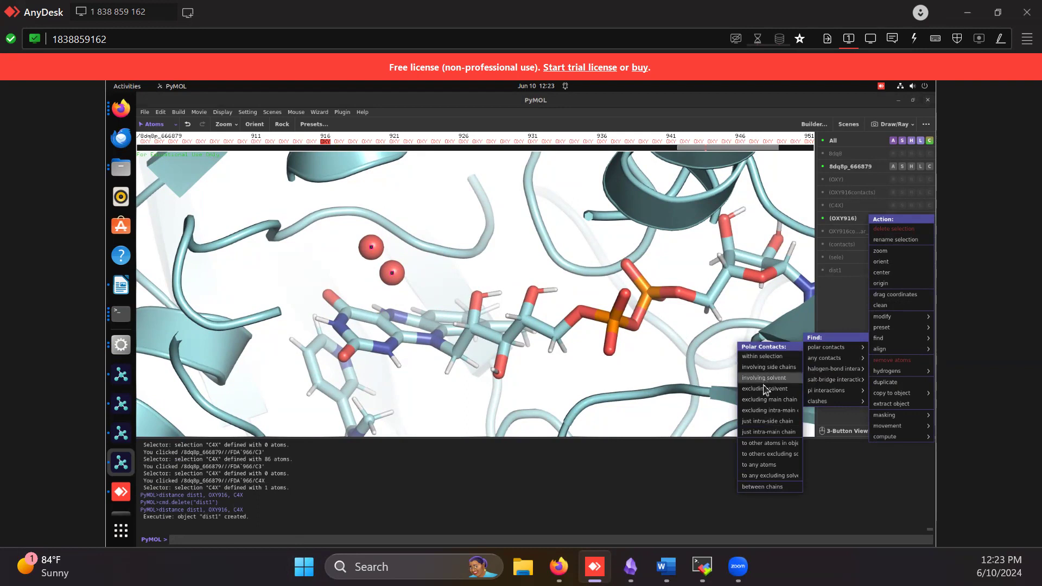
{"action": "left_click", "coordinate": [766, 465]}
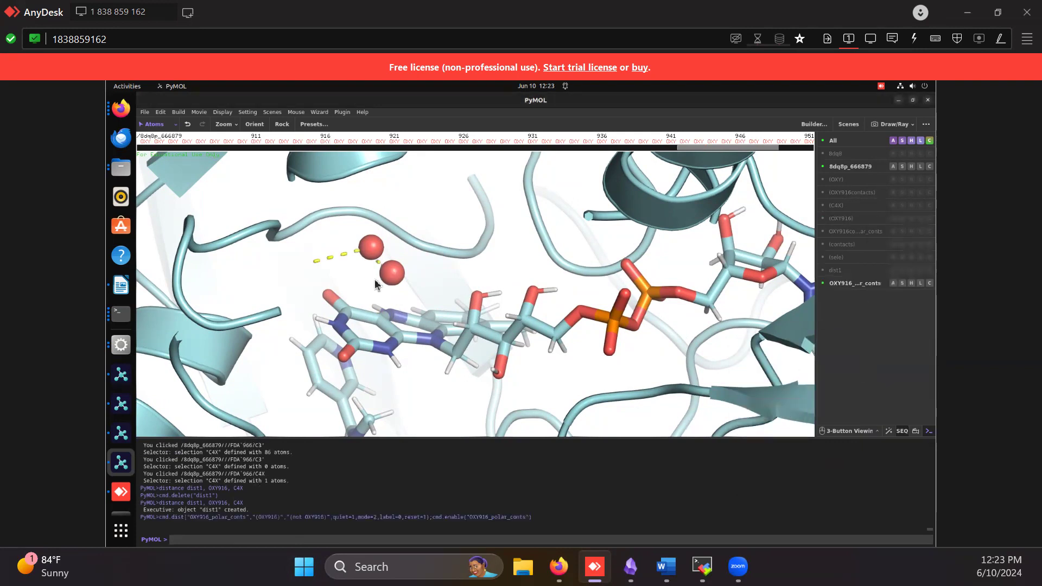
Switch picking back to whole residues and select VAL 59 on the loop above the oxygen molecule
{"action": "mouse_move", "coordinate": [353, 288]}
{"action": "left_mouse_down"}
{"action": "mouse_move", "coordinate": [347, 303]}
{"action": "mouse_move", "coordinate": [342, 288]}
{"action": "left_mouse_up"}
{"action": "left_click_drag", "start_coordinate": [591, 291], "coordinate": [550, 278]}
{"action": "middle_click_drag", "start_coordinate": [549, 278], "coordinate": [531, 280]}
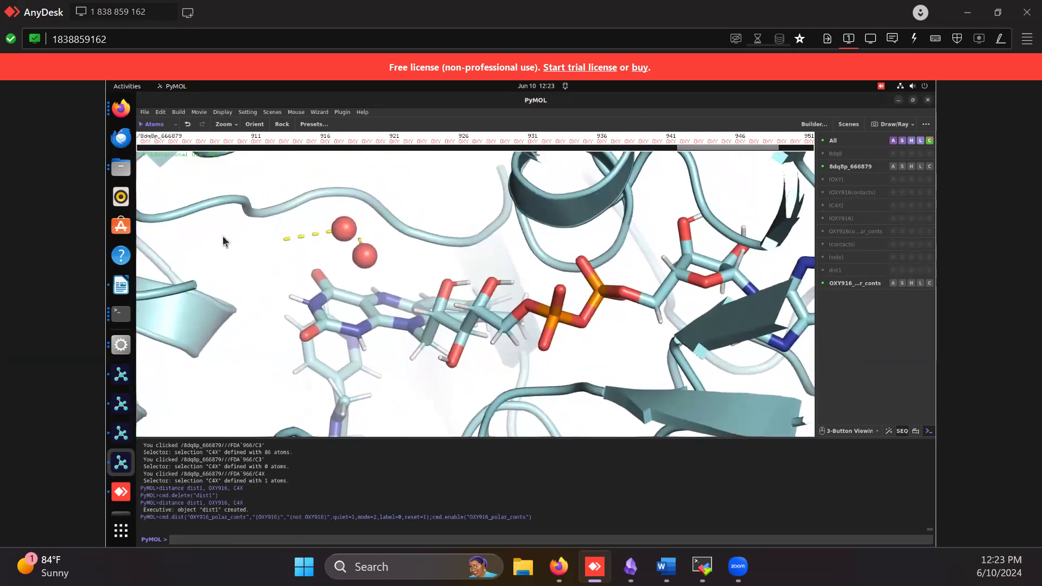
{"action": "left_click", "coordinate": [232, 198]}
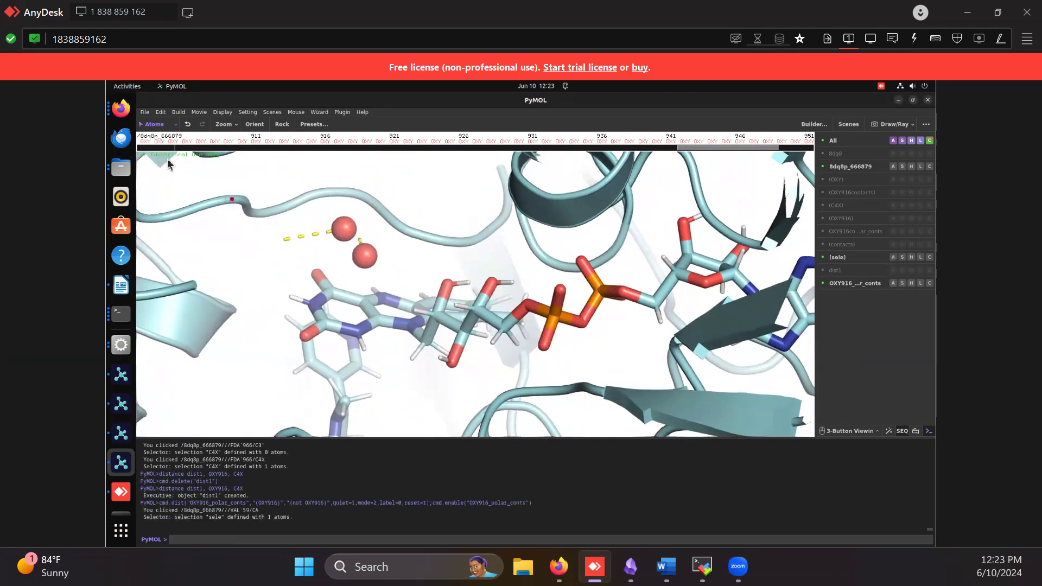
{"action": "left_click", "coordinate": [153, 126]}
{"action": "left_click", "coordinate": [159, 153]}
{"action": "left_click", "coordinate": [234, 204]}
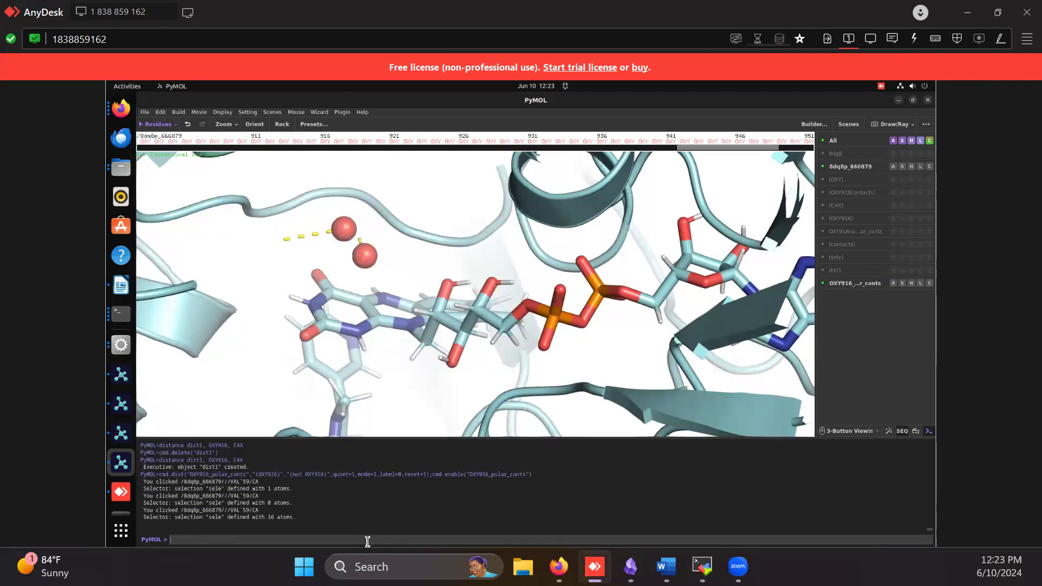
Run the command select contacts, OXY916 around 4.0 and highlight the contacts selection in the structure
{"action": "type", "text": "select contacts, br. OXY916 around 4.0"}
{"action": "key", "text": "Up"}
{"action": "left_click_drag", "start_coordinate": [263, 540], "coordinate": [210, 542]}
{"action": "left_click", "coordinate": [284, 541]}
{"action": "key", "text": "Return"}
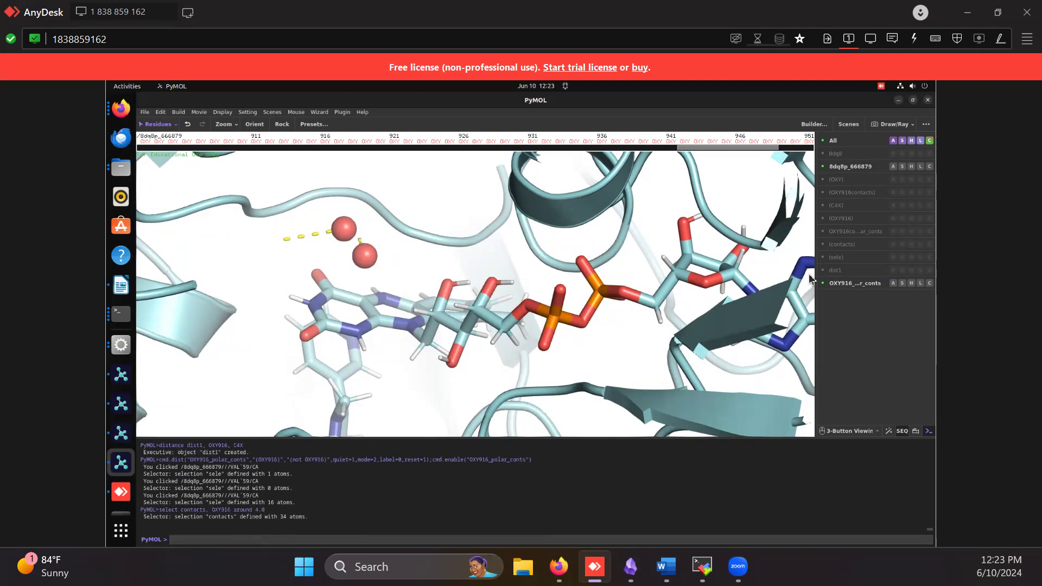
{"action": "left_click", "coordinate": [863, 244]}
{"action": "left_click_drag", "start_coordinate": [391, 269], "coordinate": [410, 258]}
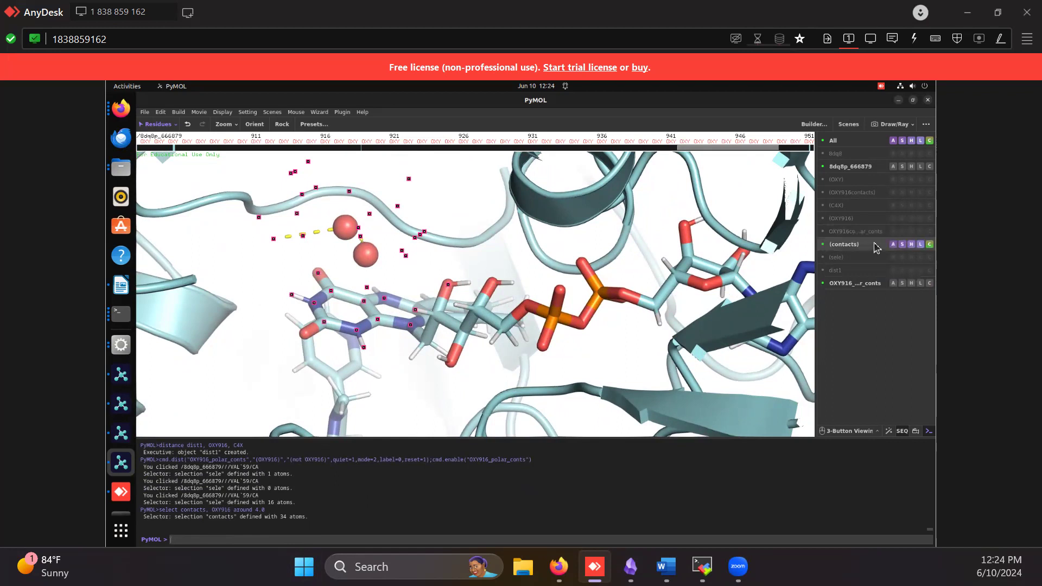
Show the contacts selection as licorice and inspect the atoms around the oxygen molecule
{"action": "left_click", "coordinate": [904, 248]}
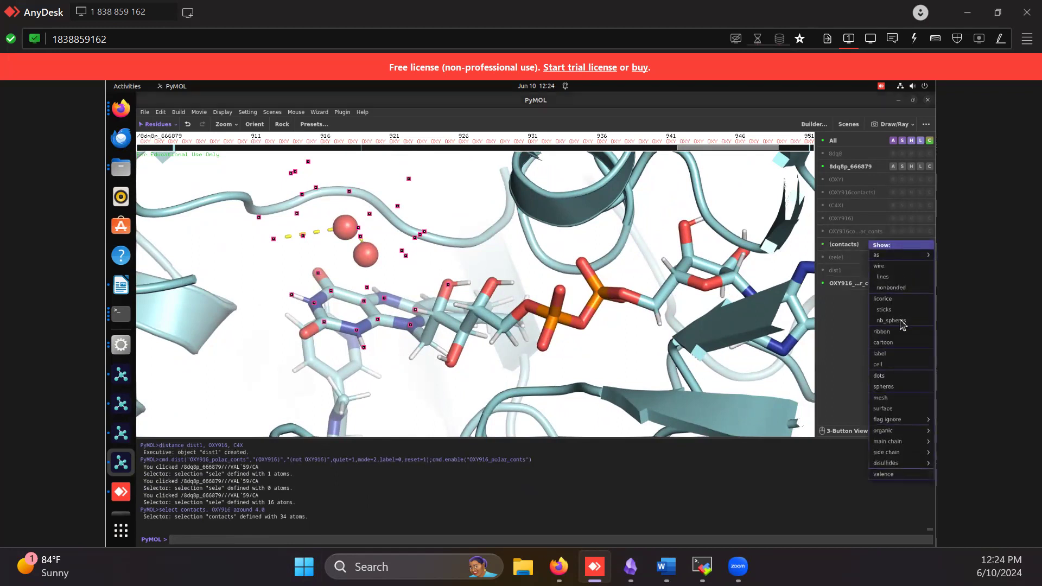
{"action": "left_click", "coordinate": [902, 302]}
{"action": "left_click_drag", "start_coordinate": [299, 267], "coordinate": [400, 262]}
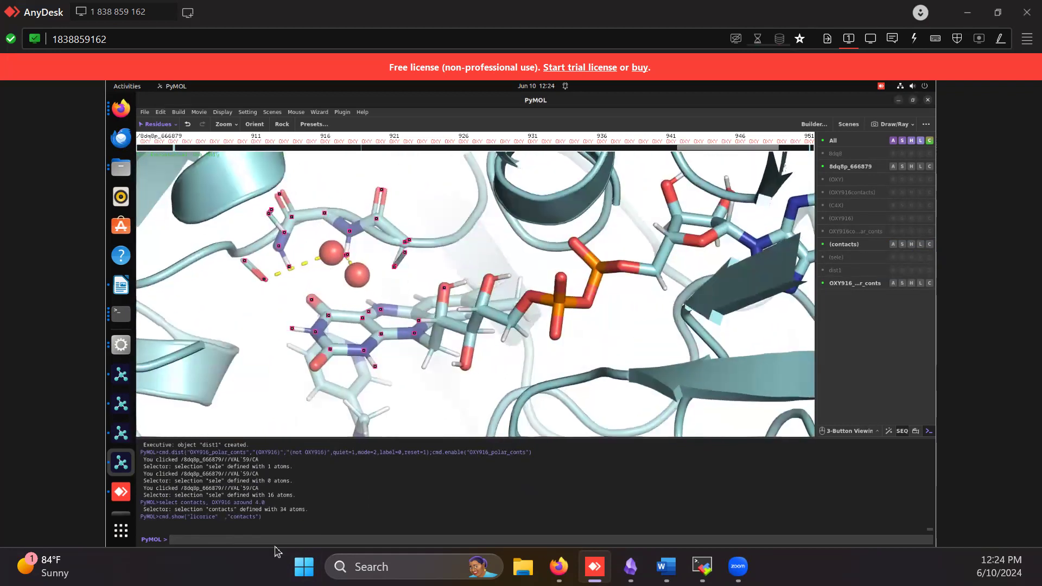
Try to redefine the selection with the command select contacts, within 3.5 OXY916
{"action": "key", "text": "Up"}
{"action": "key", "text": "Up"}
{"action": "key", "text": "Up"}
{"action": "key", "text": "Down"}
{"action": "key", "text": "Up"}
{"action": "key", "text": "Up"}
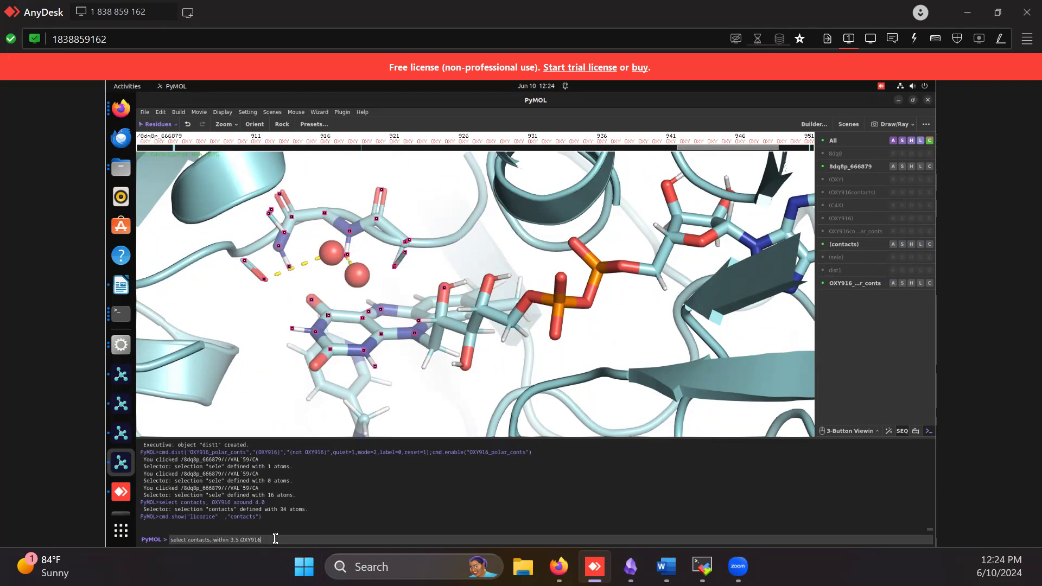
{"action": "key", "text": "Return"}
{"action": "key", "text": "Up"}
{"action": "key", "text": "Up"}
{"action": "key", "text": "Up"}
{"action": "key", "text": "Up"}
{"action": "key", "text": "Up"}
{"action": "key", "text": "BackSpace"}
{"action": "key", "text": "BackSpace"}
{"action": "key", "text": "BackSpace"}
{"action": "key", "text": "BackSpace"}
{"action": "key", "text": "BackSpace"}
{"action": "key", "text": "BackSpace"}
{"action": "key", "text": "BackSpace"}
{"action": "key", "text": "BackSpace"}
{"action": "key", "text": "BackSpace"}
{"action": "key", "text": "BackSpace"}
{"action": "key", "text": "BackSpace"}
{"action": "key", "text": "BackSpace"}
{"action": "key", "text": "BackSpace"}
{"action": "key", "text": "BackSpace"}
{"action": "key", "text": "BackSpace"}
{"action": "key", "text": "BackSpace"}
{"action": "key", "text": "BackSpace"}
{"action": "key", "text": "BackSpace"}
{"action": "key", "text": "BackSpace"}
{"action": "key", "text": "BackSpace"}
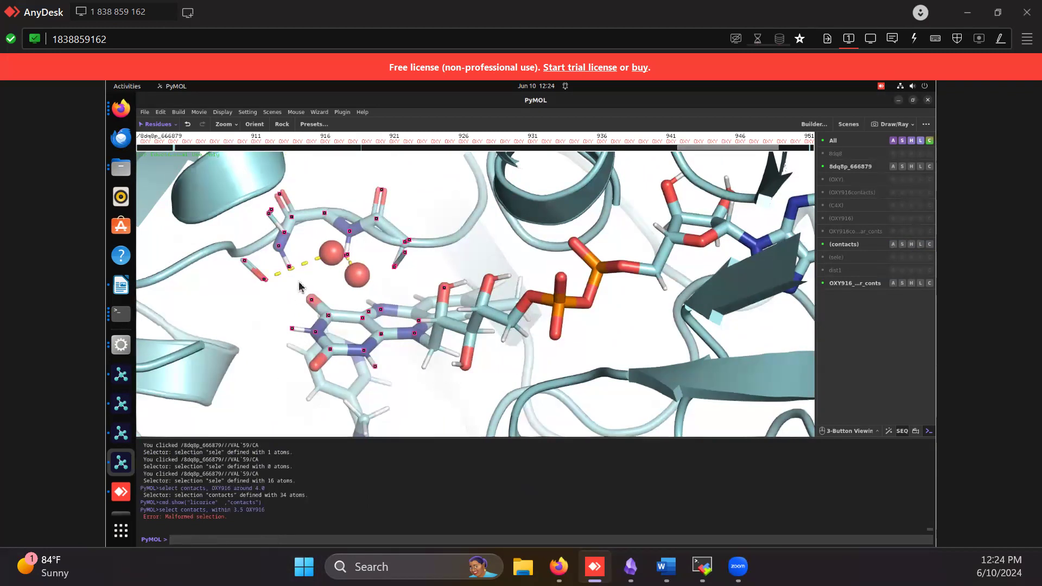
Add VAL 59 on the loop to the contacts selection and show the sele selection as licorice
{"action": "left_click", "coordinate": [230, 252]}
{"action": "left_click", "coordinate": [233, 254]}
{"action": "mouse_move", "coordinate": [240, 281]}
{"action": "left_mouse_down"}
{"action": "mouse_move", "coordinate": [239, 296]}
{"action": "mouse_move", "coordinate": [241, 280]}
{"action": "left_mouse_up"}
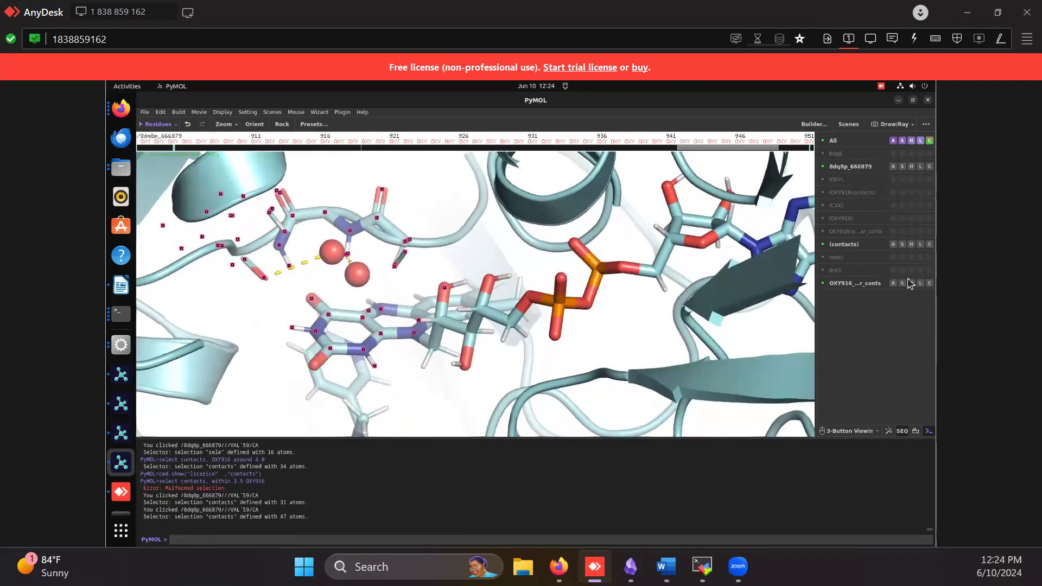
{"action": "left_click", "coordinate": [903, 261]}
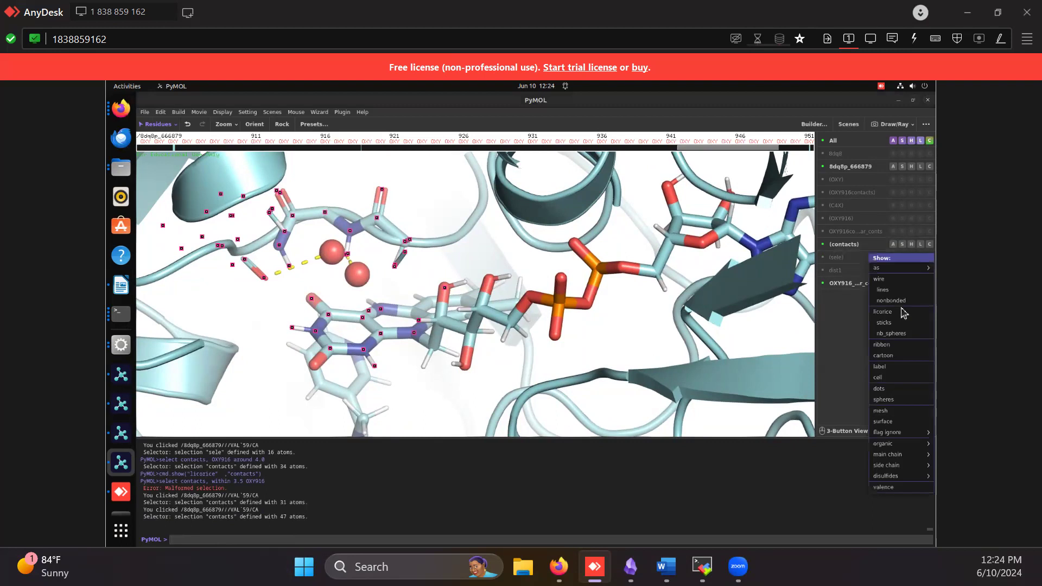
{"action": "left_click", "coordinate": [902, 316]}
{"action": "left_click", "coordinate": [221, 307]}
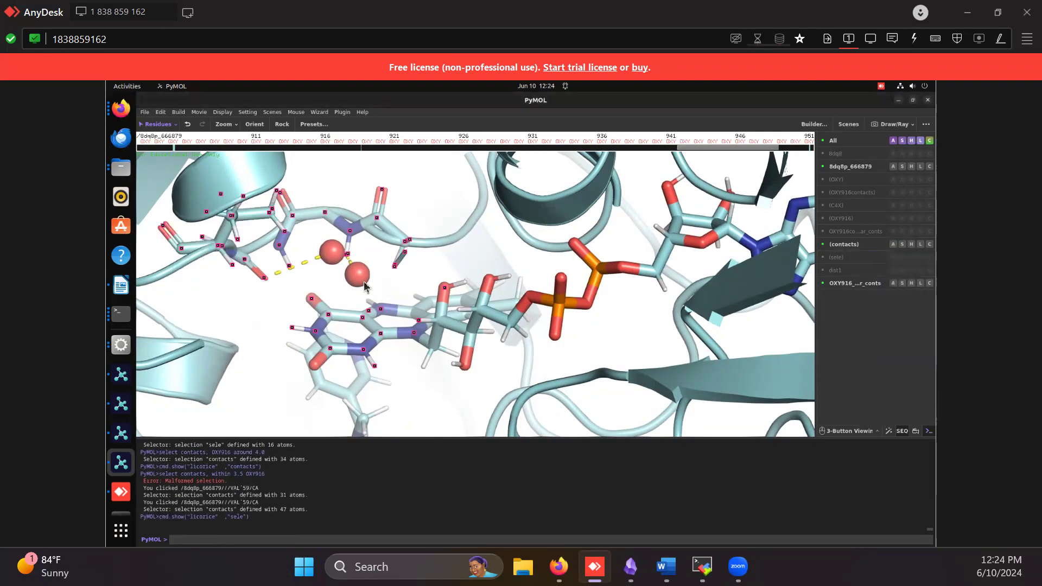
{"action": "left_click_drag", "start_coordinate": [374, 325], "coordinate": [347, 271]}
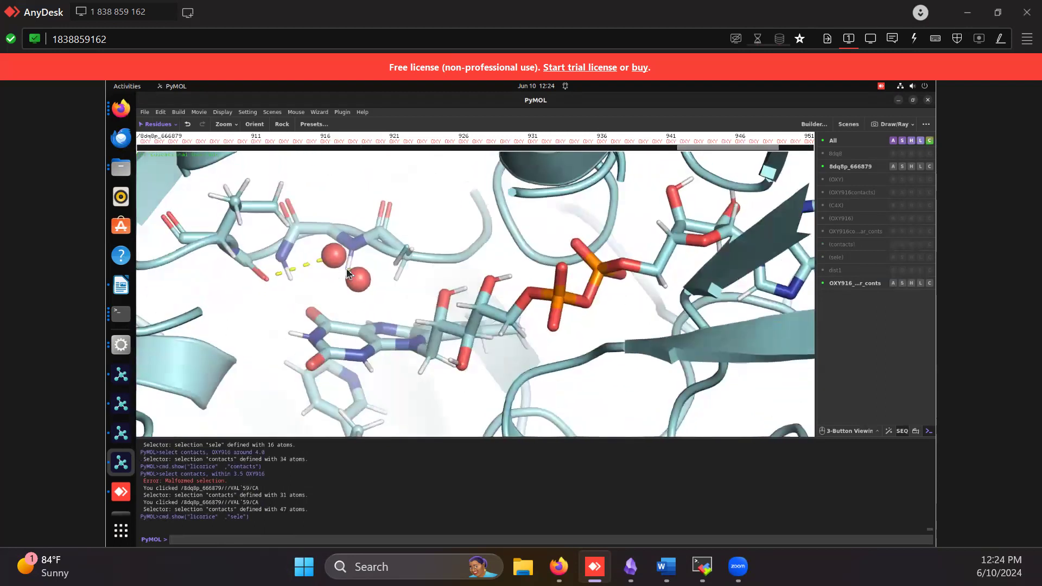
Label the contacts selection by residues and clear the selection highlighting
{"action": "left_click", "coordinate": [864, 244]}
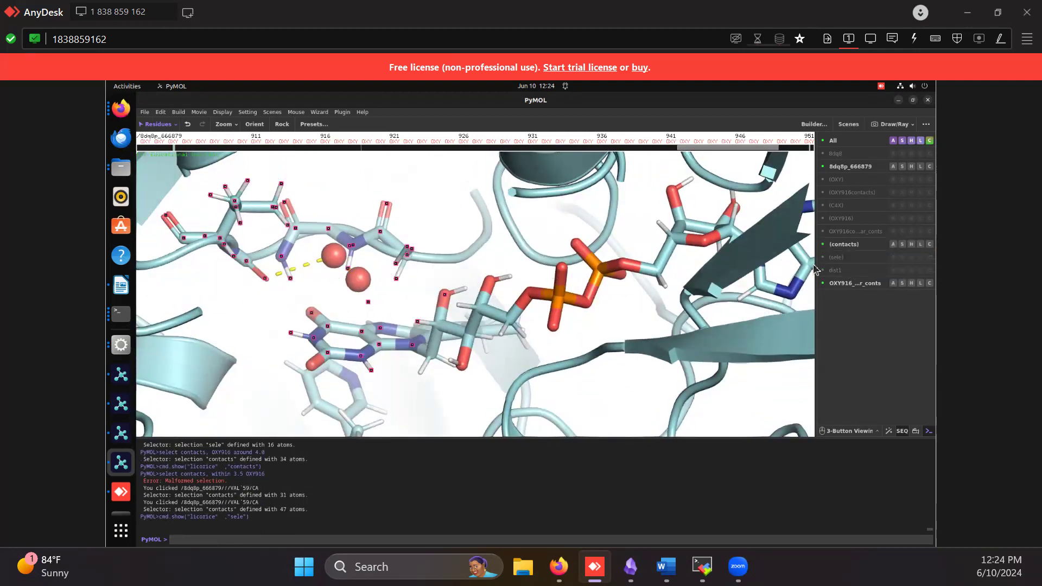
{"action": "left_click", "coordinate": [921, 245]}
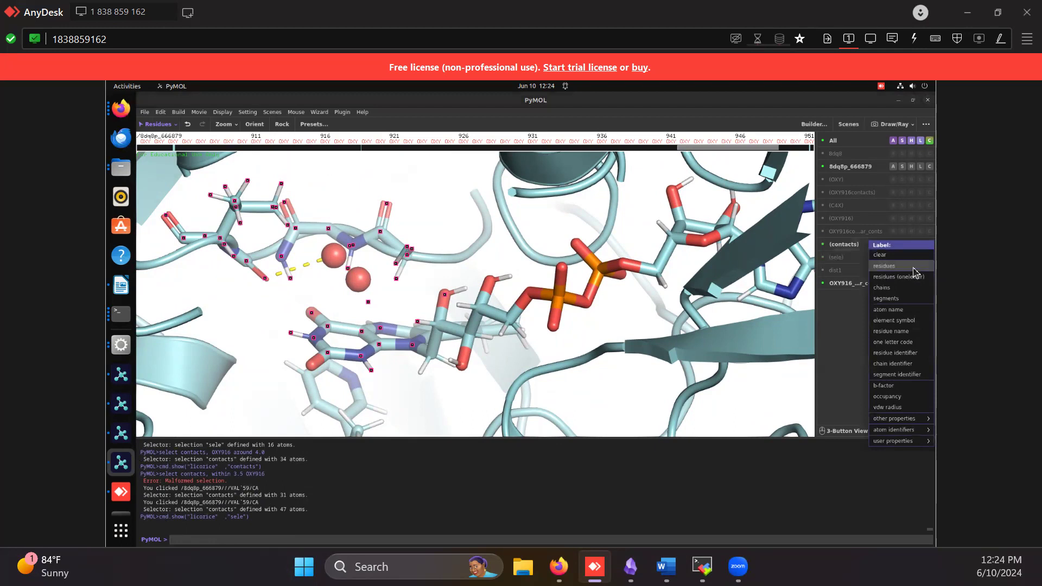
{"action": "left_click", "coordinate": [884, 266]}
{"action": "left_click", "coordinate": [209, 279]}
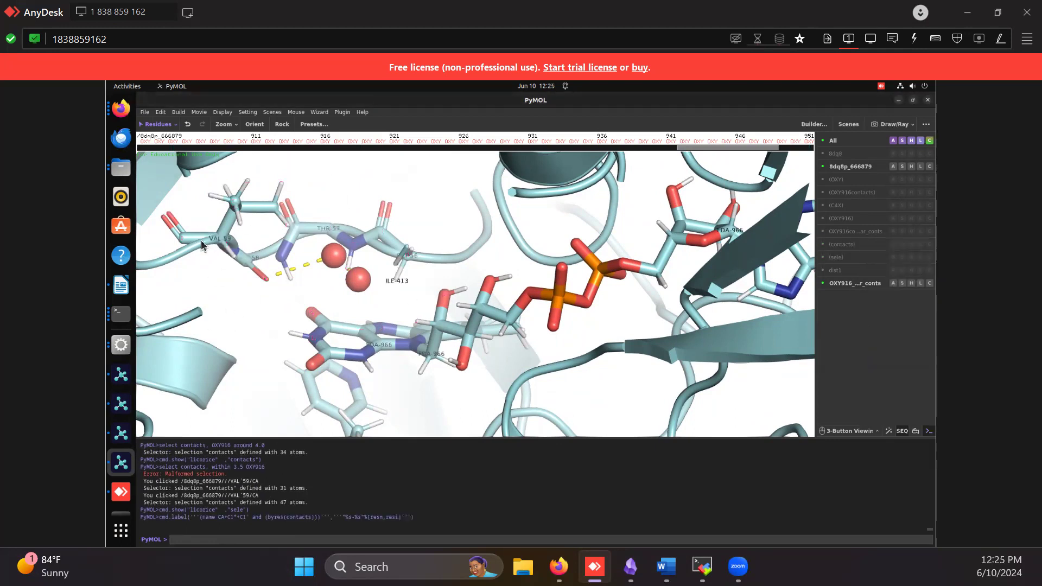
Examine the labelled residues around the oxygen molecule, picking GLY 56, THR 57 and TRP 58 on the loop to identify them
{"action": "left_click_drag", "start_coordinate": [329, 318], "coordinate": [453, 282]}
{"action": "left_click_drag", "start_coordinate": [371, 213], "coordinate": [442, 239]}
{"action": "left_click", "coordinate": [382, 209]}
{"action": "left_click", "coordinate": [389, 214]}
{"action": "left_click", "coordinate": [328, 202]}
{"action": "left_click_drag", "start_coordinate": [306, 228], "coordinate": [235, 263]}
{"action": "left_click", "coordinate": [361, 217]}
{"action": "left_click", "coordinate": [478, 274]}
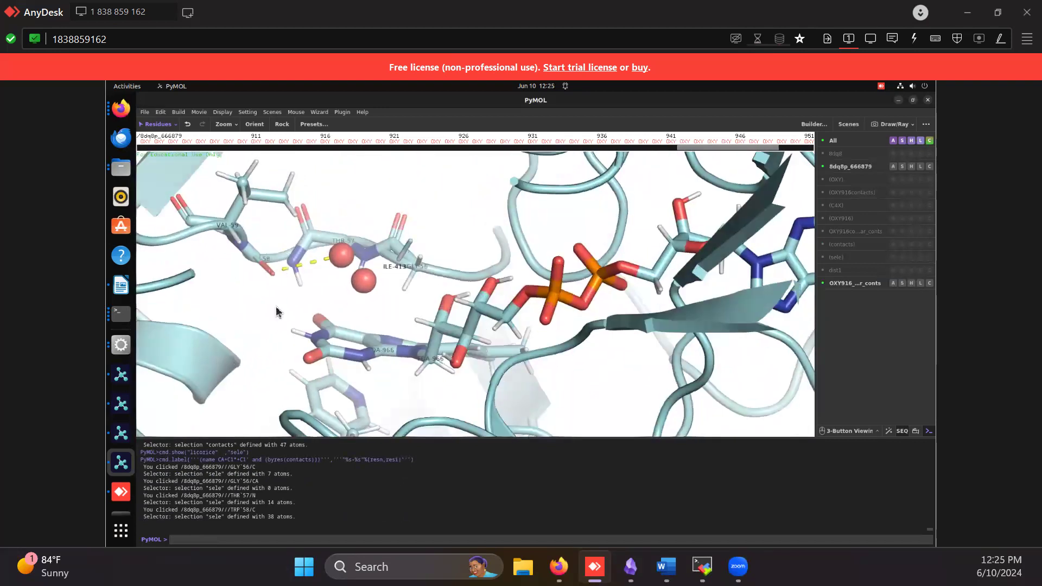
Toggle the polar contacts and contacts entries on and off, and display the dist1 distances between the oxygen and the flavin ring
{"action": "left_click_drag", "start_coordinate": [331, 387], "coordinate": [359, 365]}
{"action": "left_click_drag", "start_coordinate": [430, 266], "coordinate": [452, 289]}
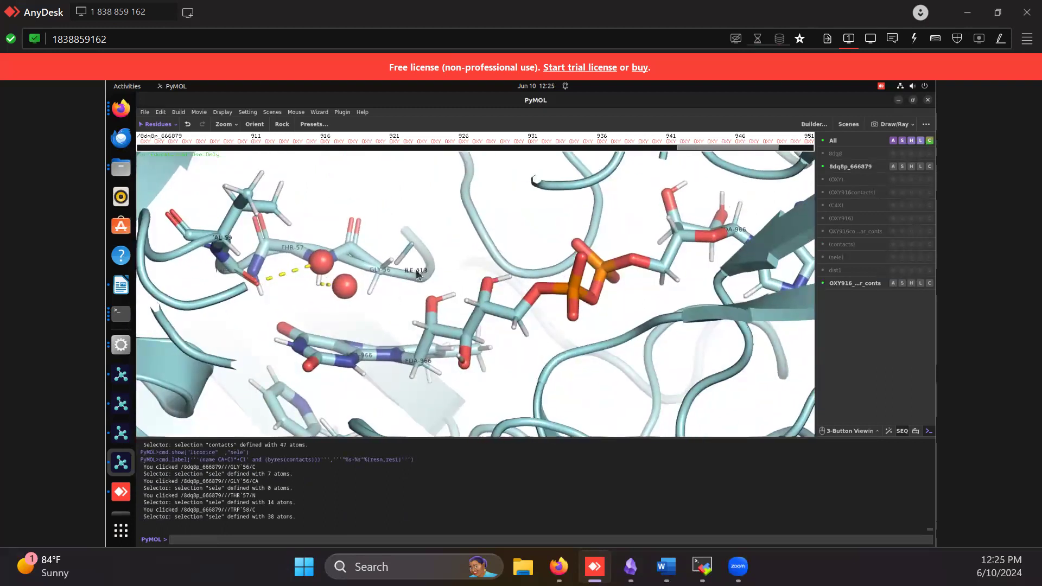
{"action": "left_click", "coordinate": [865, 234]}
{"action": "left_click", "coordinate": [866, 234]}
{"action": "left_click", "coordinate": [862, 244]}
{"action": "left_click", "coordinate": [863, 245]}
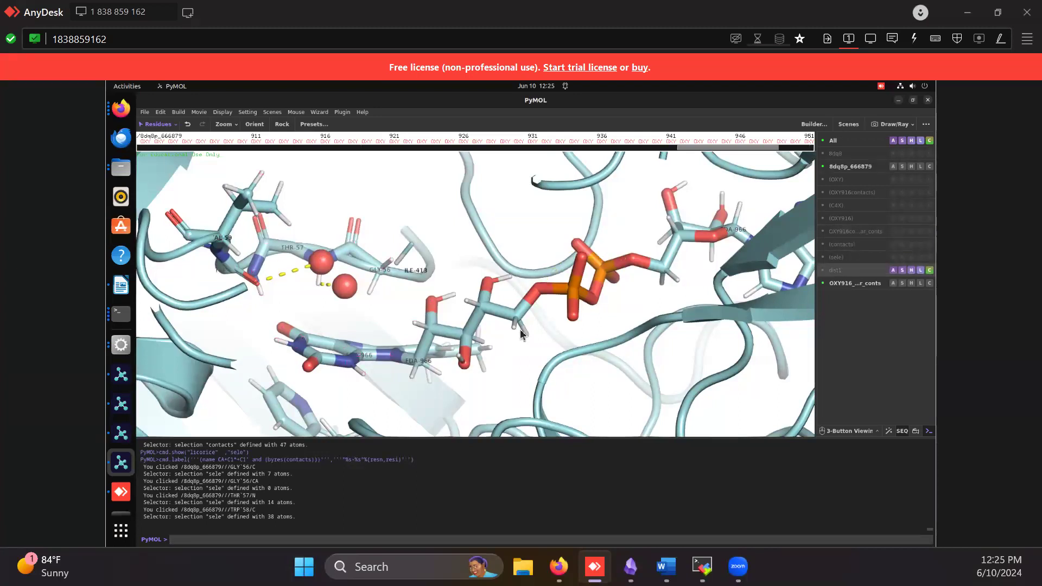
{"action": "left_click_drag", "start_coordinate": [458, 350], "coordinate": [319, 238]}
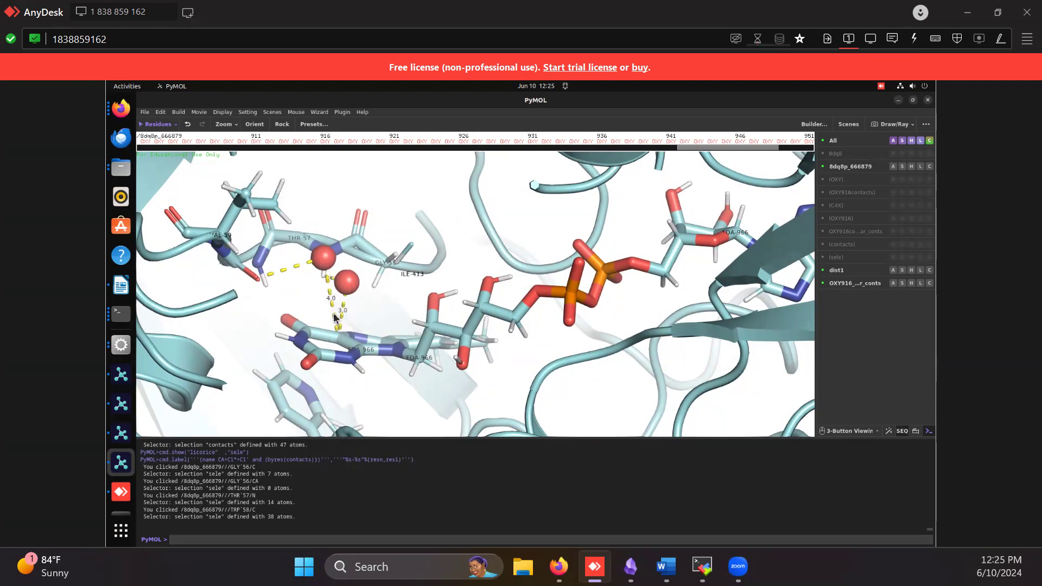
Color the dist1 distance object orange to distinguish it from the yellow polar contacts
{"action": "left_click", "coordinate": [929, 270]}
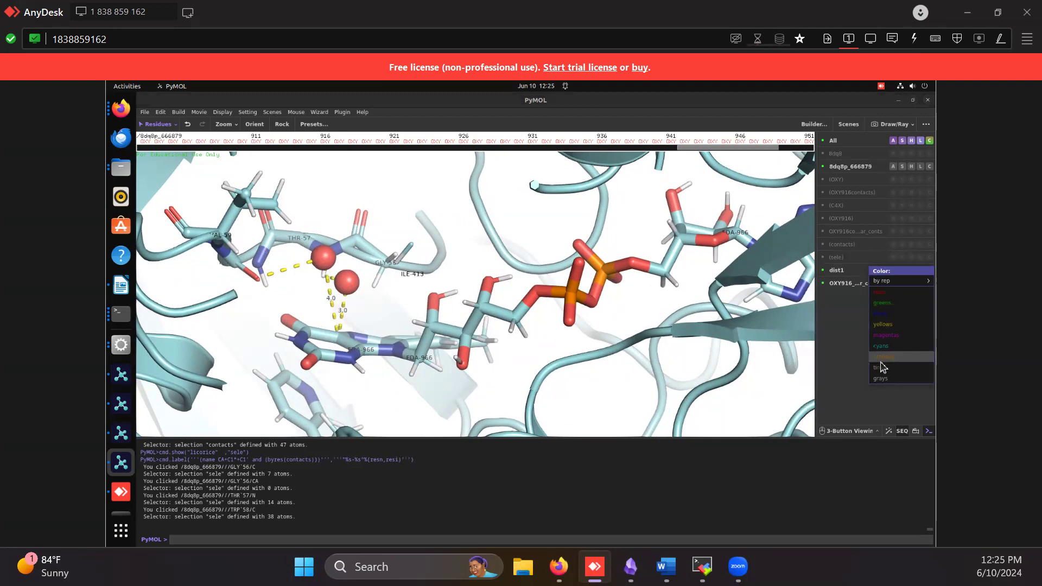
{"action": "mouse_move", "coordinate": [885, 357]}
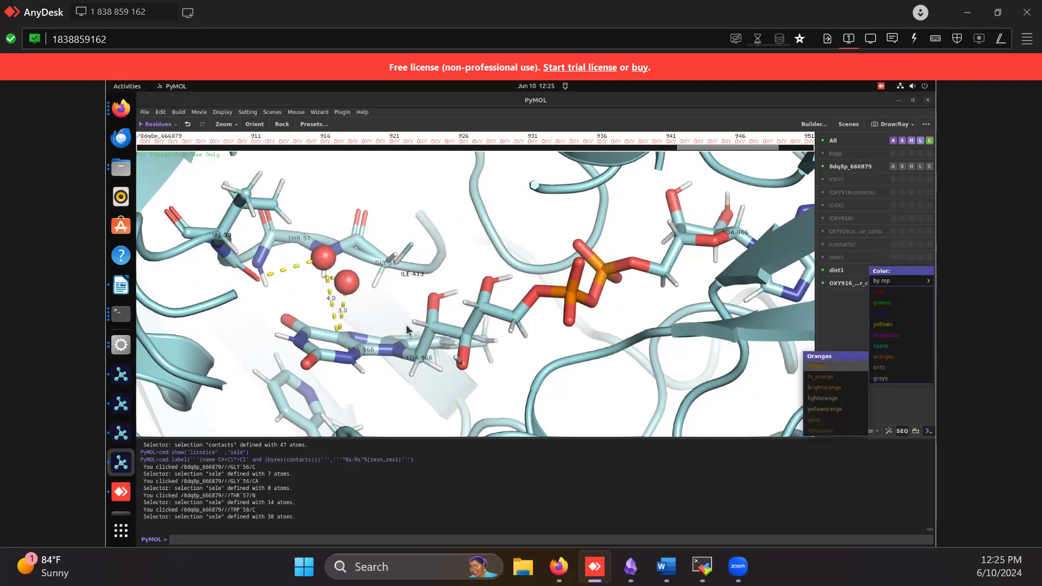
{"action": "left_click", "coordinate": [842, 368]}
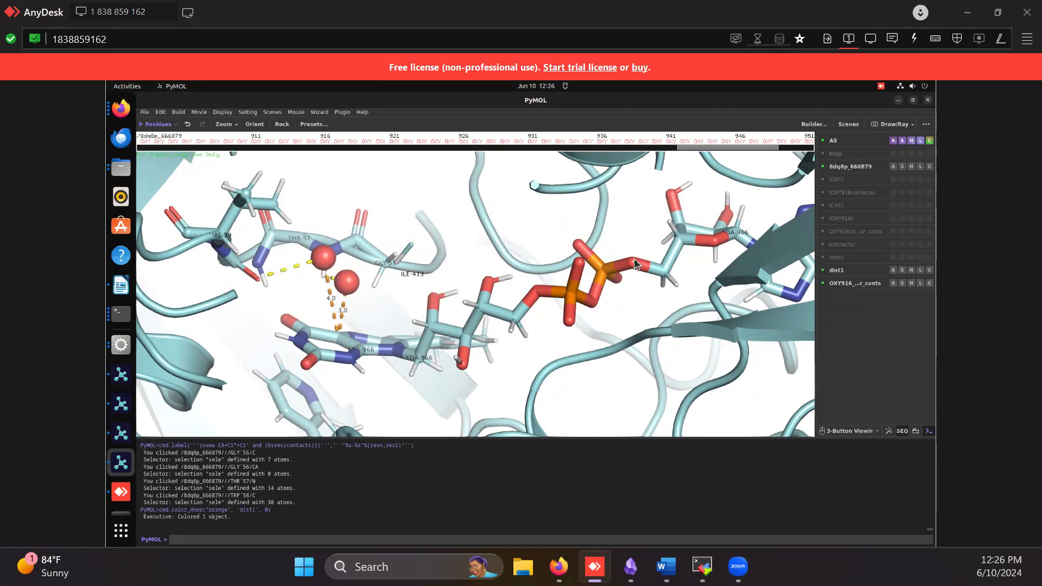
Ray-trace the view with the ray command, run it a second time, and return to the live view
{"action": "mouse_move", "coordinate": [579, 364]}
{"action": "left_mouse_down"}
{"action": "mouse_move", "coordinate": [598, 350]}
{"action": "mouse_move", "coordinate": [588, 369]}
{"action": "left_mouse_up"}
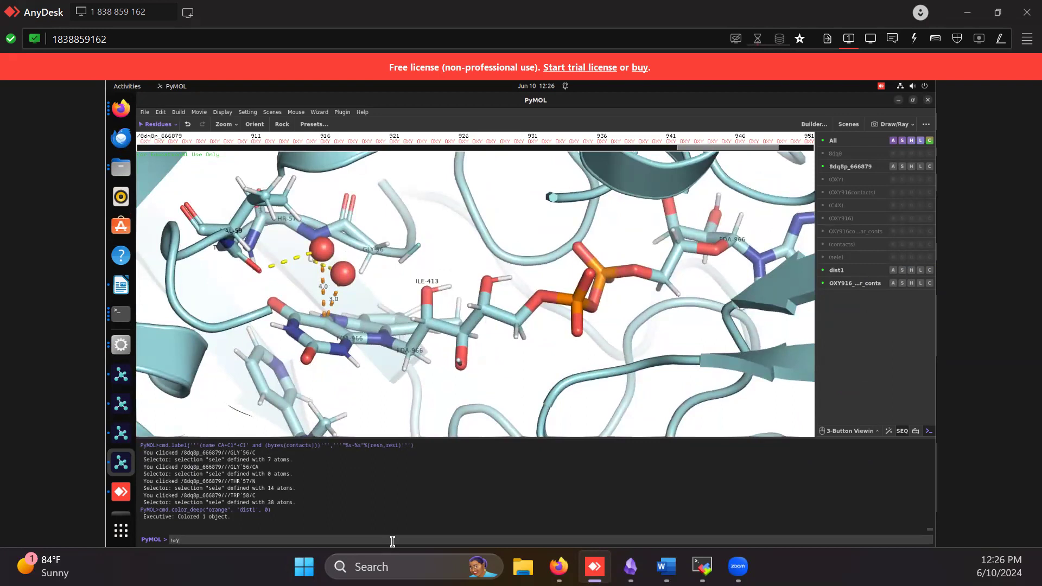
{"action": "key", "text": "Return"}
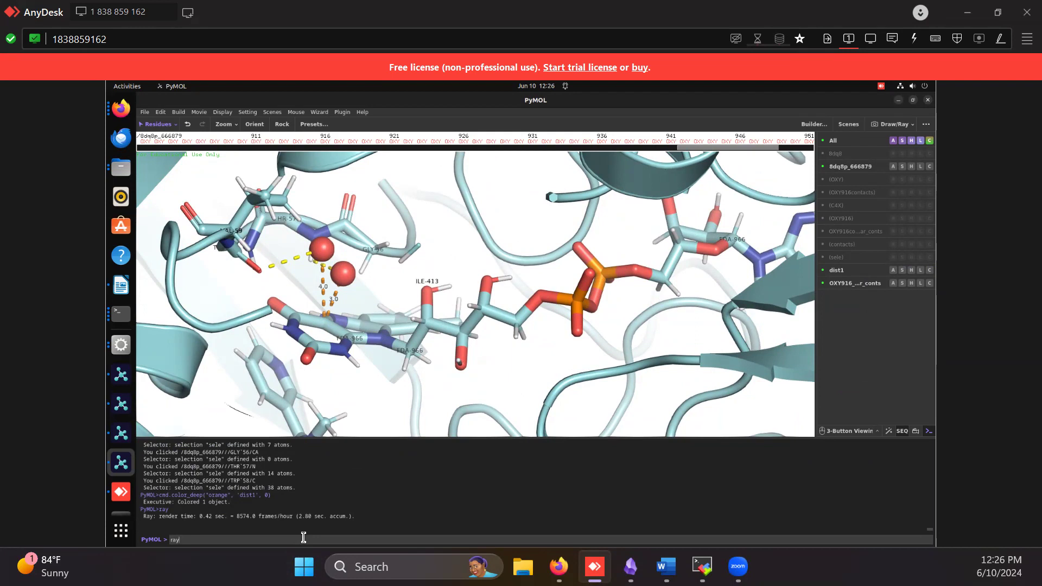
{"action": "key", "text": "Return"}
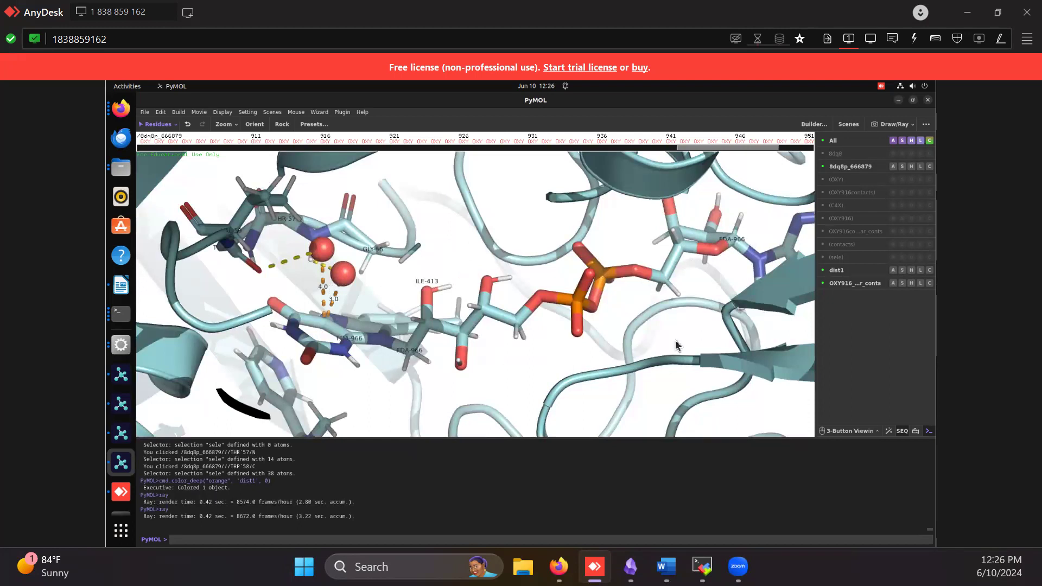
{"action": "left_click", "coordinate": [516, 370]}
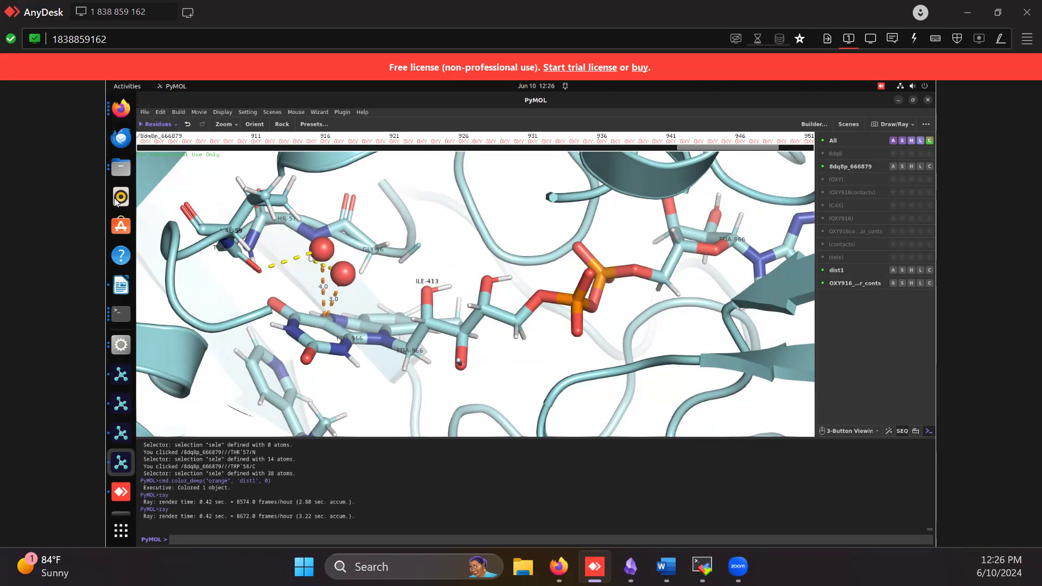
Switch to Firefox, find Figure 2 in the PMC10491207 article and open its enlarged image
{"action": "left_click", "coordinate": [121, 108]}
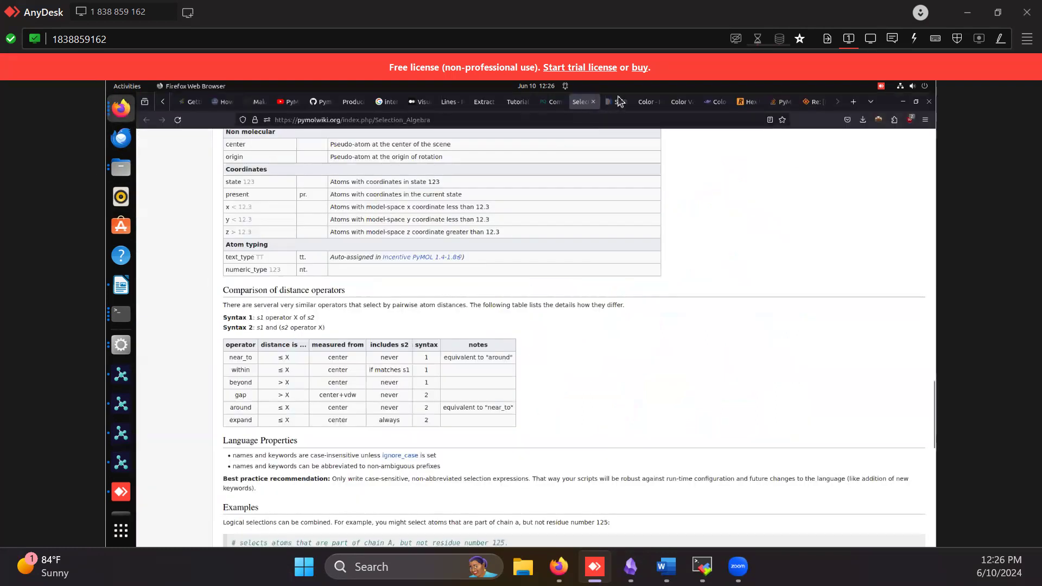
{"action": "left_click", "coordinate": [647, 103]}
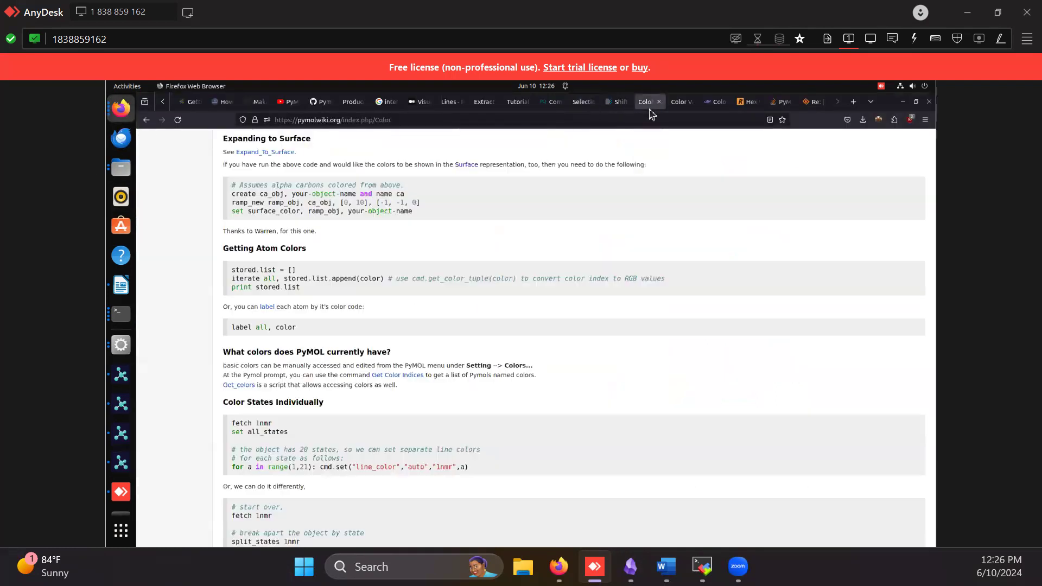
{"action": "left_click", "coordinate": [618, 102]}
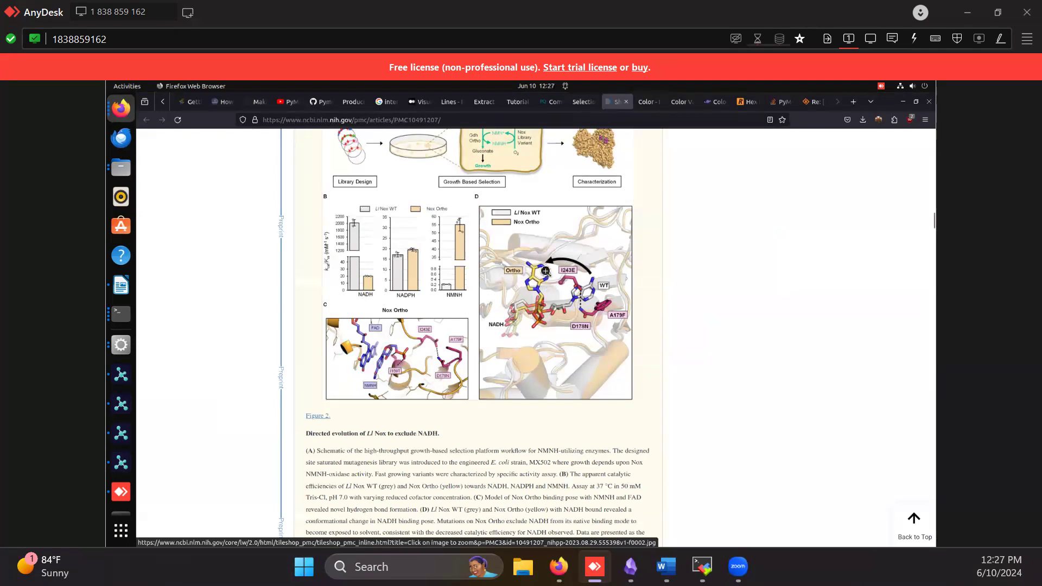
{"action": "left_click", "coordinate": [547, 308]}
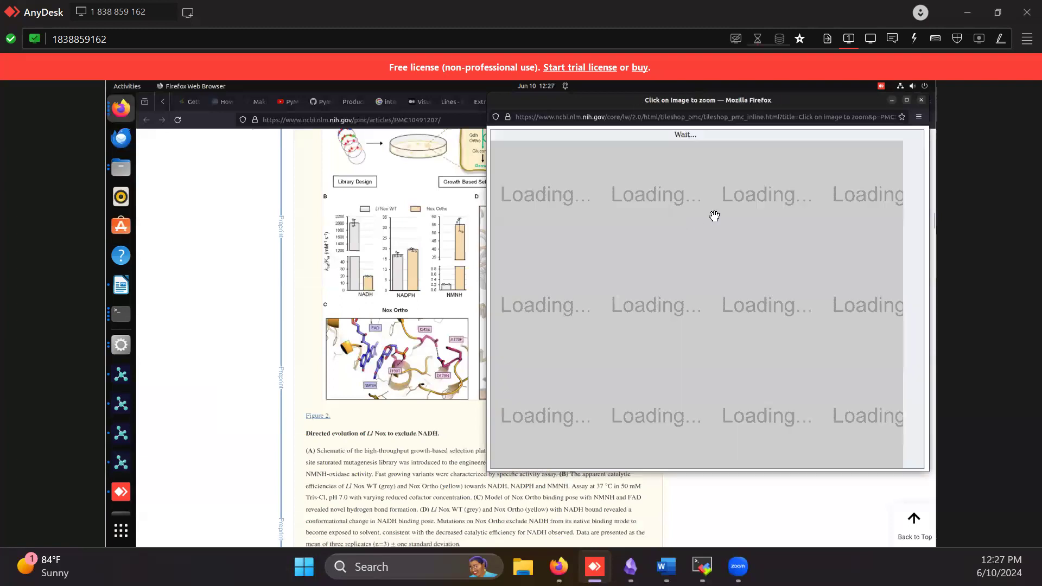
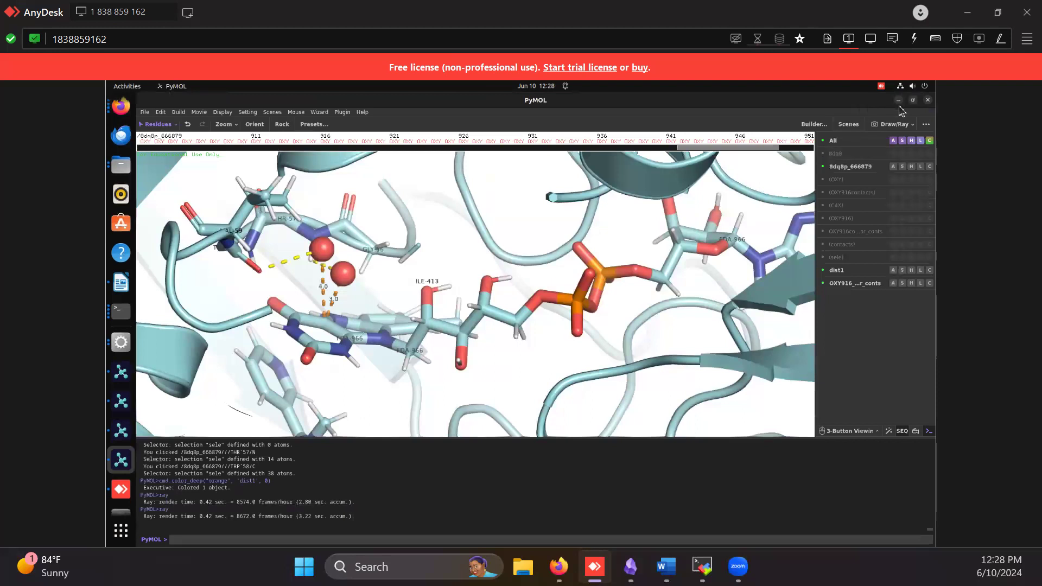
Minimize the current PyMOL window and bring up the Flavin_O2.pse session, passing through the Check in 2.pse session
{"action": "left_click", "coordinate": [898, 101]}
{"action": "left_click", "coordinate": [121, 432]}
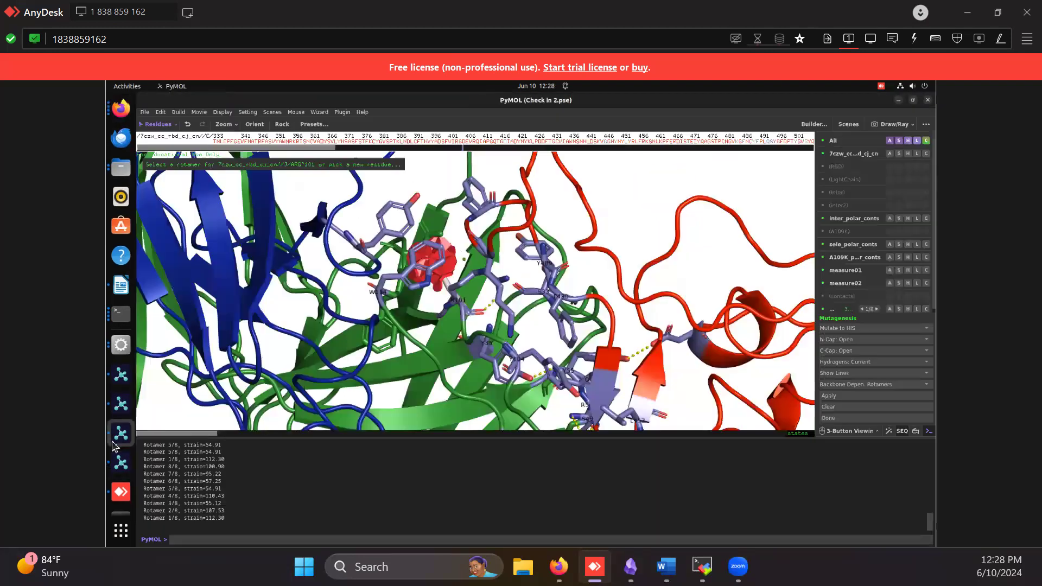
{"action": "left_click", "coordinate": [120, 404]}
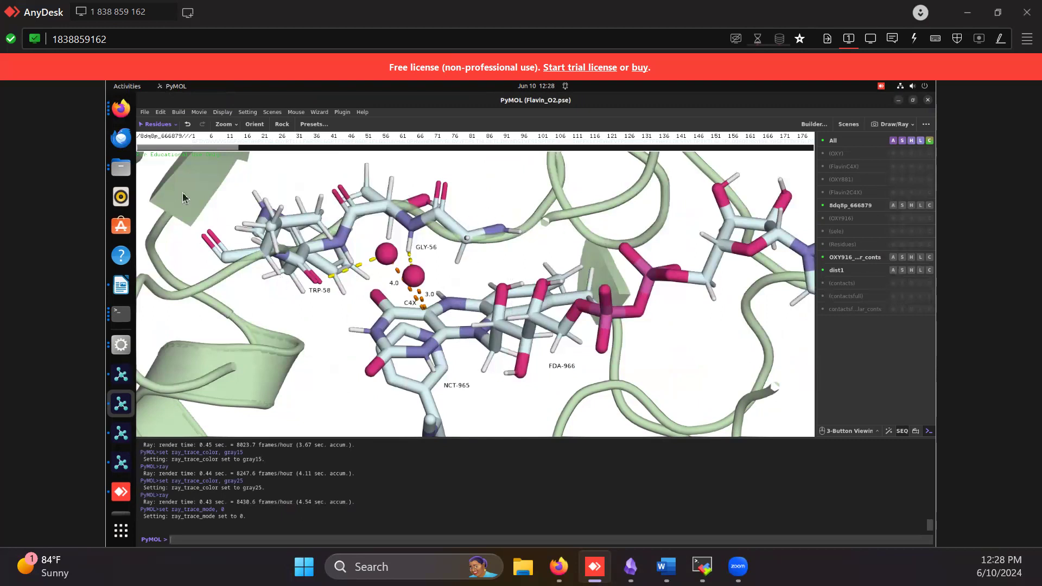
Open OXY_Stabilised.png from the NICA2 folder maximized, compare it with OXY_Stabilised_alt.png and NICA2.png, and close the image viewer
{"action": "left_click", "coordinate": [121, 167]}
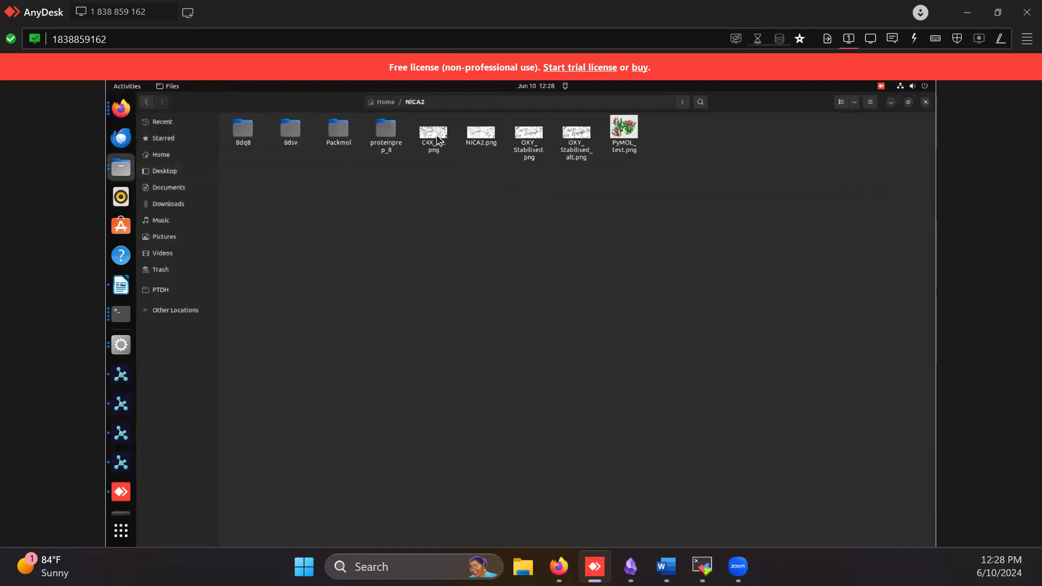
{"action": "double_click", "coordinate": [537, 149]}
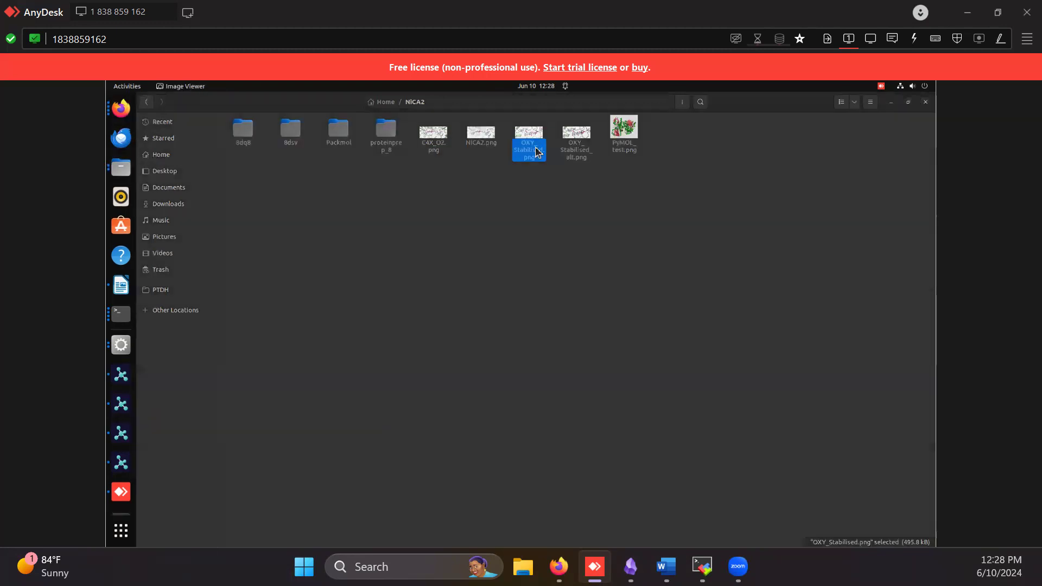
{"action": "left_click", "coordinate": [857, 164]}
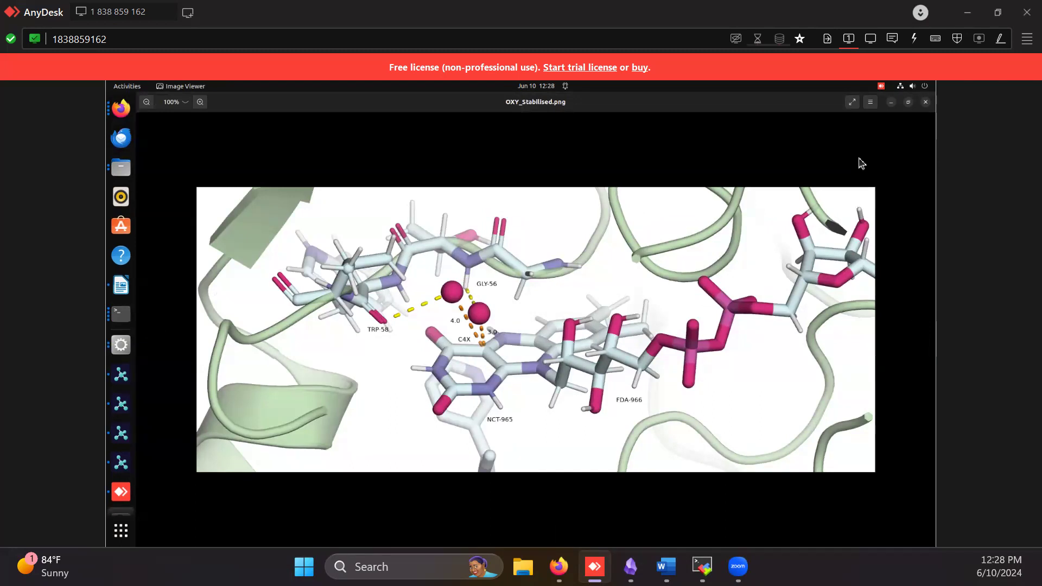
{"action": "key", "text": "Right"}
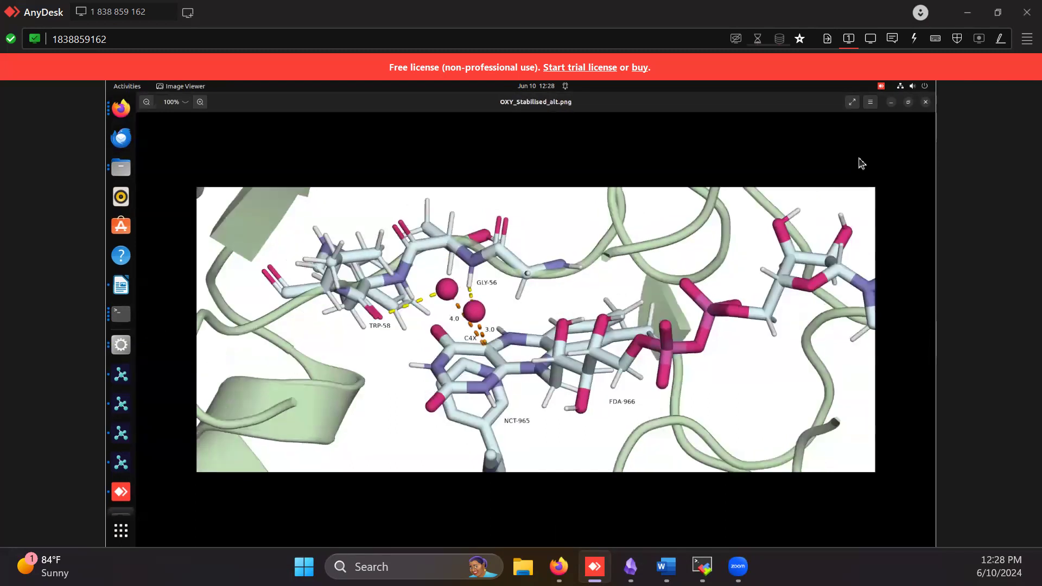
{"action": "key", "text": "Right"}
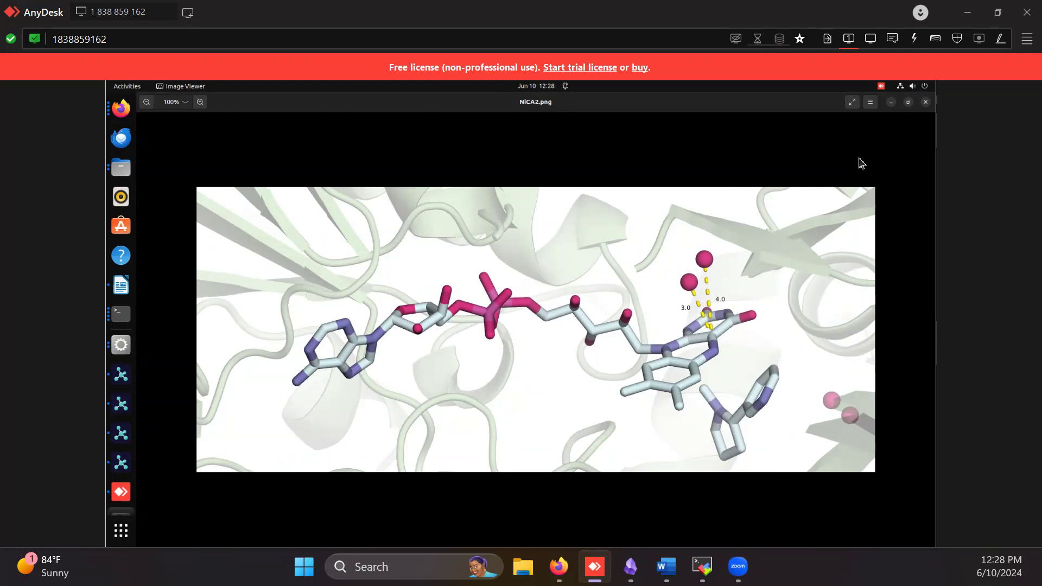
{"action": "key", "text": "Right"}
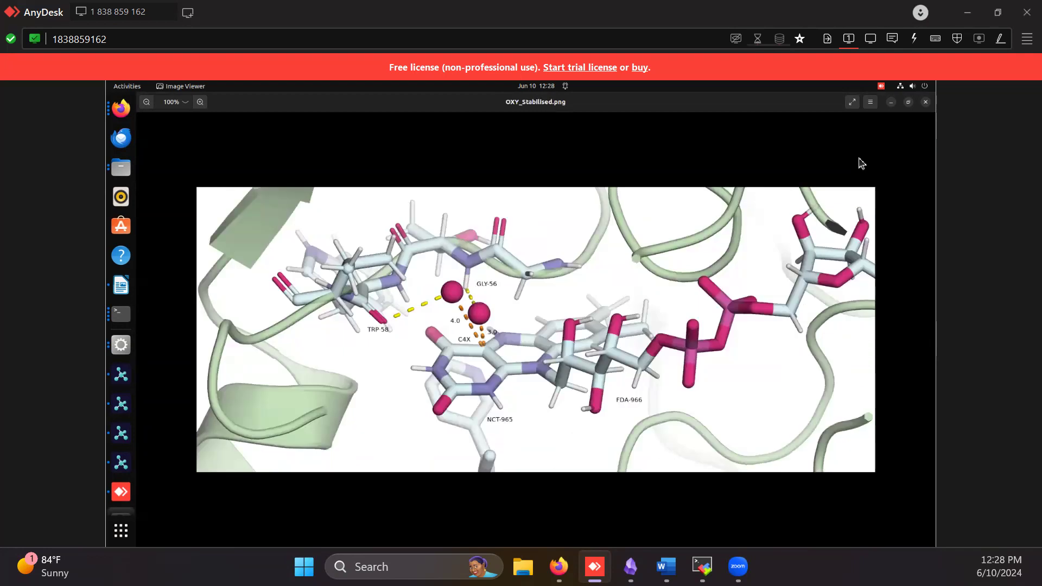
{"action": "key", "text": "Right"}
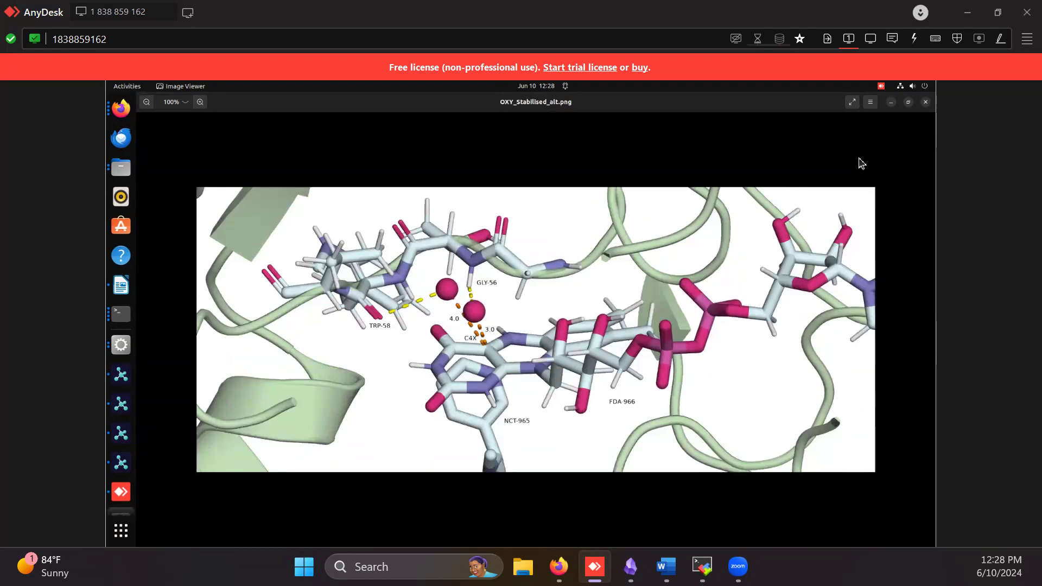
{"action": "key", "text": "Right"}
{"action": "key", "text": "Left"}
{"action": "left_click", "coordinate": [924, 103]}
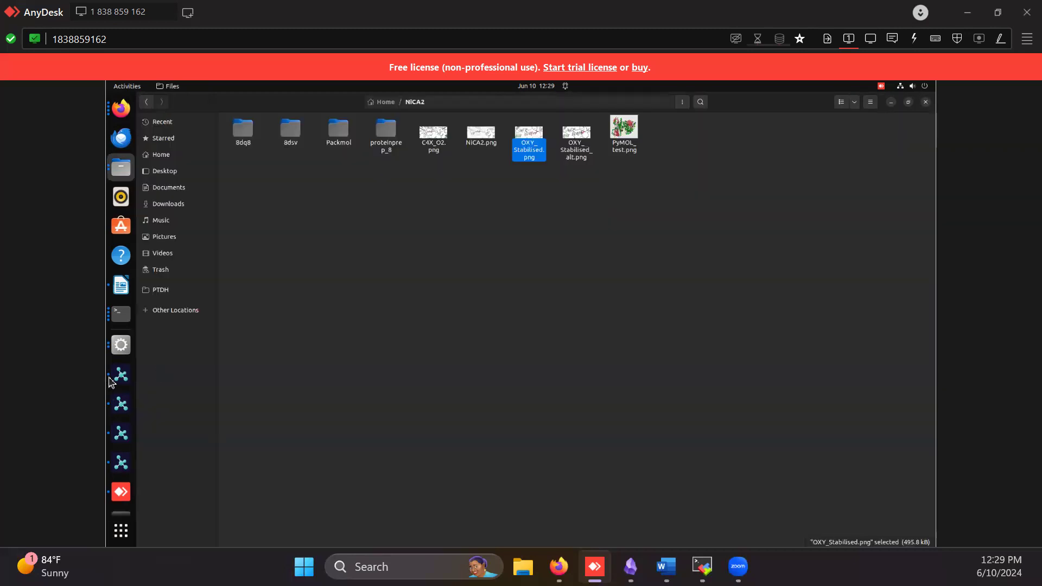
Go up to the Home folder, and switch to the PyMOL Guide.md page on GitHub in the local Firefox
{"action": "left_click", "coordinate": [384, 102]}
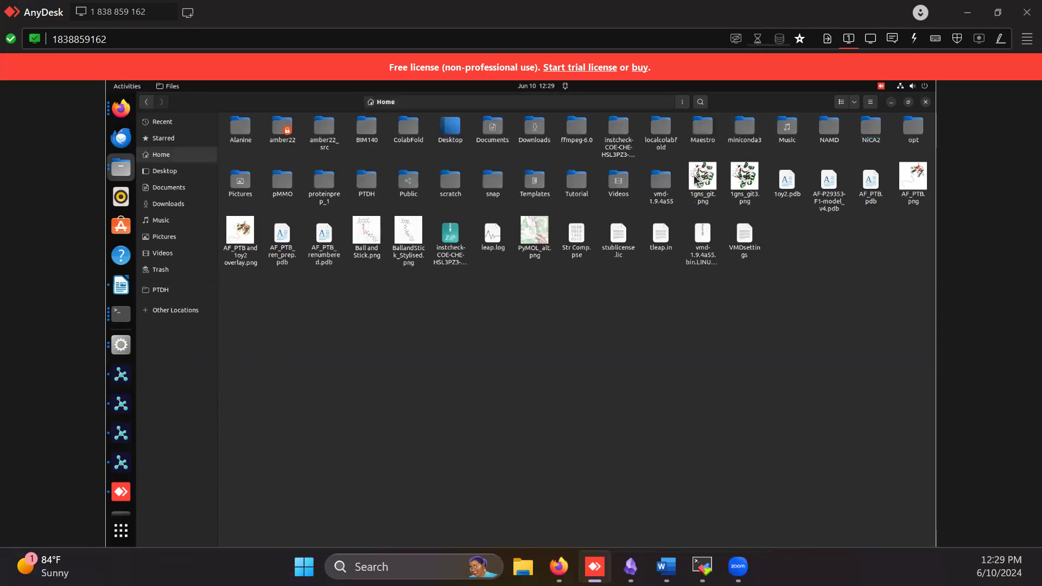
{"action": "left_click", "coordinate": [120, 108]}
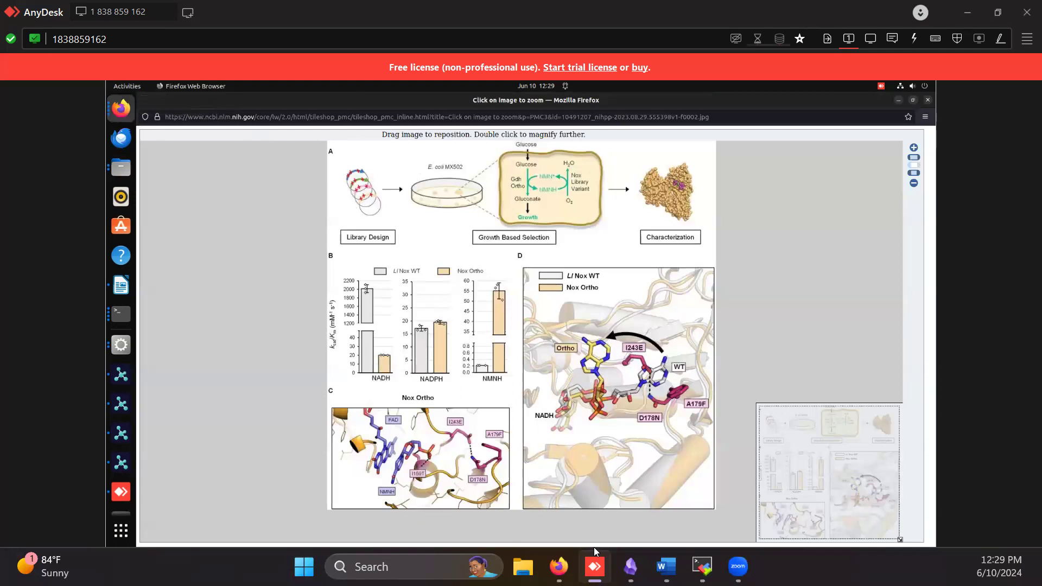
{"action": "mouse_move", "coordinate": [559, 567]}
{"action": "left_click", "coordinate": [624, 477]}
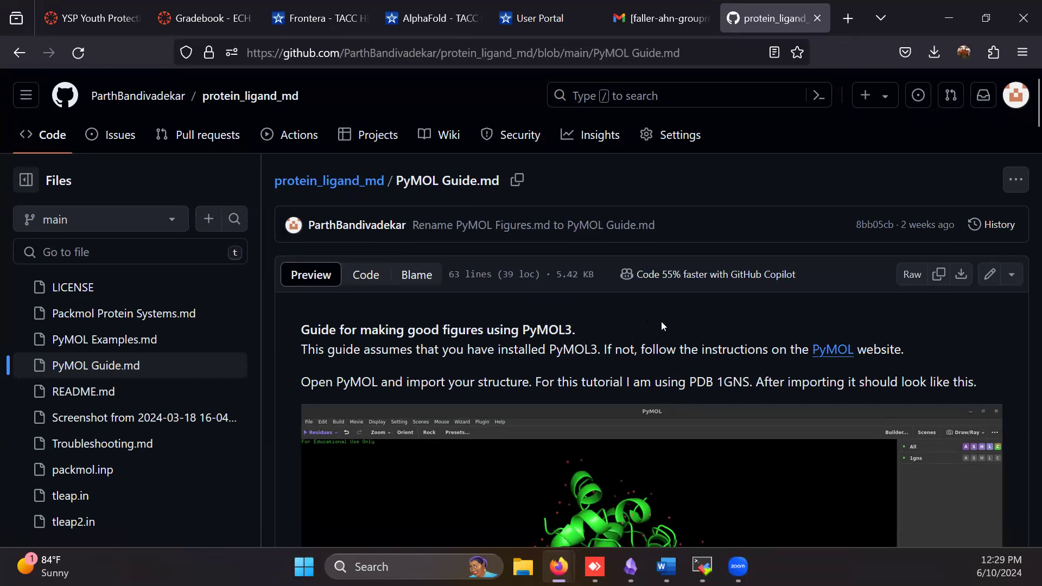
Read the guide's introduction, mouse controls and Display settings through the comparison of orthoscopic on and off with FOV 70
{"action": "scroll", "coordinate": [662, 322], "scroll_direction": "down", "scroll_amount": 3}
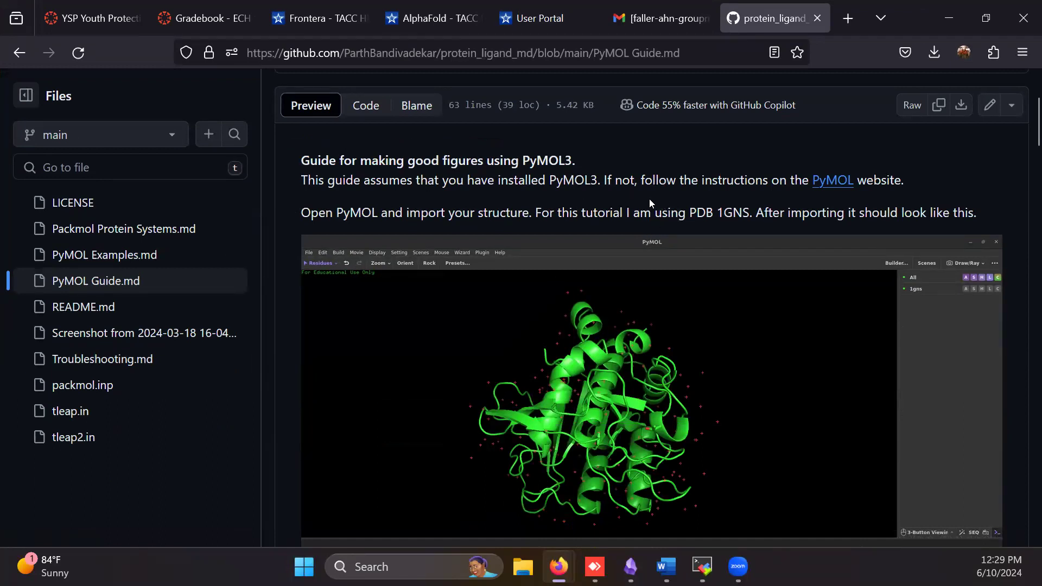
{"action": "scroll", "coordinate": [668, 268], "scroll_direction": "down", "scroll_amount": 3}
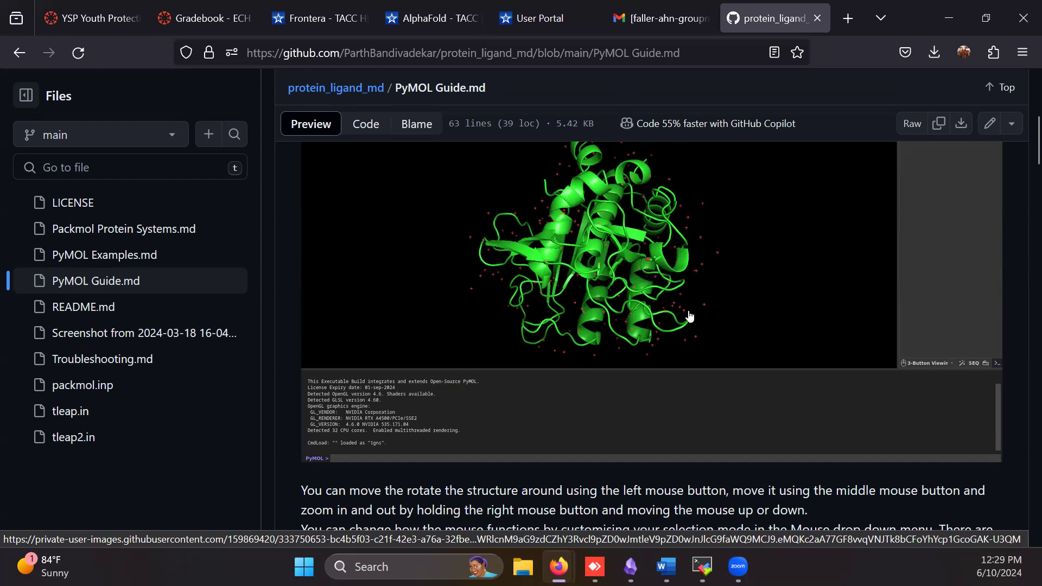
{"action": "scroll", "coordinate": [689, 317], "scroll_direction": "down", "scroll_amount": 5}
{"action": "scroll", "coordinate": [619, 307], "scroll_direction": "up", "scroll_amount": 1}
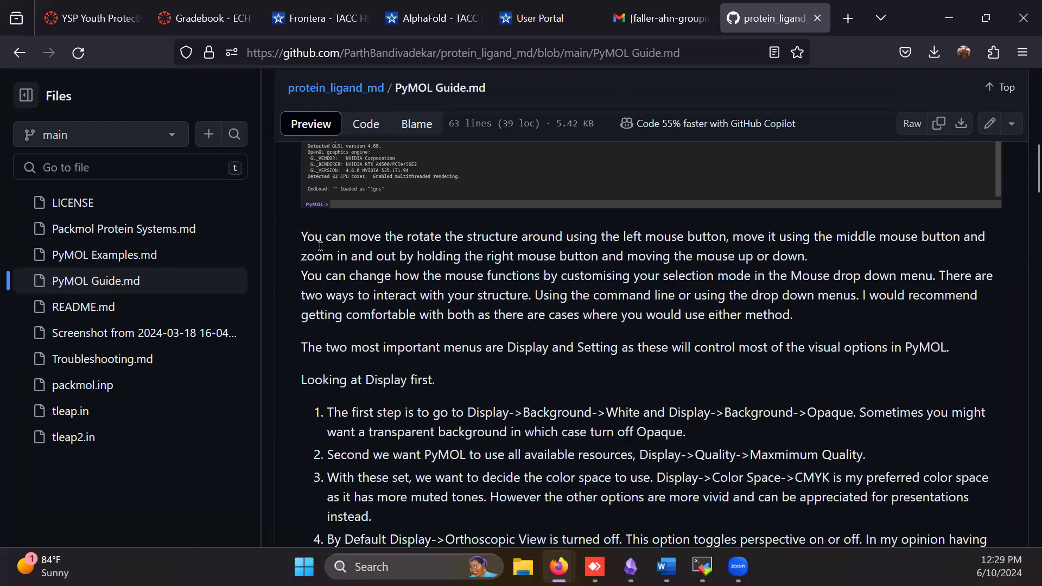
{"action": "left_click_drag", "start_coordinate": [301, 236], "coordinate": [373, 516]}
{"action": "left_click", "coordinate": [652, 376]}
{"action": "scroll", "coordinate": [652, 376], "scroll_direction": "down", "scroll_amount": 5}
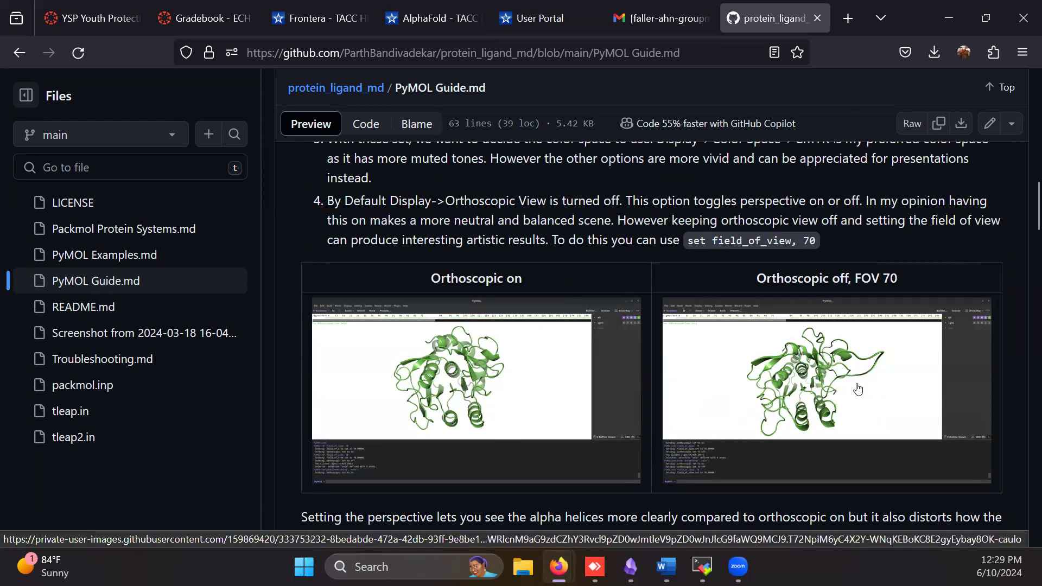
{"action": "scroll", "coordinate": [628, 377], "scroll_direction": "down", "scroll_amount": 4}
{"action": "scroll", "coordinate": [628, 376], "scroll_direction": "up", "scroll_amount": 4}
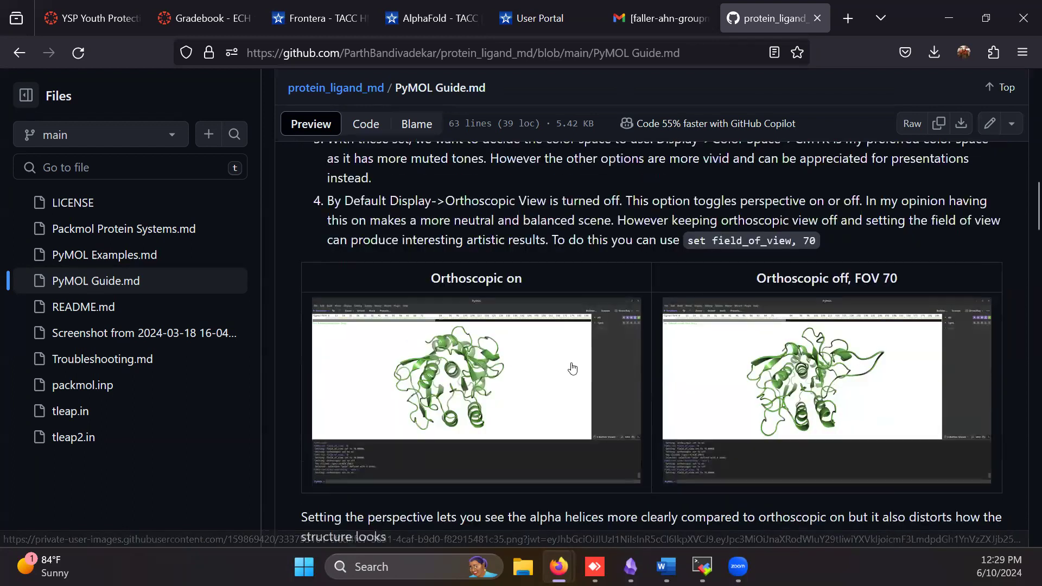
Review the guide's cartoon settings, the ray command instructions and the rendered example images
{"action": "scroll", "coordinate": [606, 392], "scroll_direction": "down", "scroll_amount": 20}
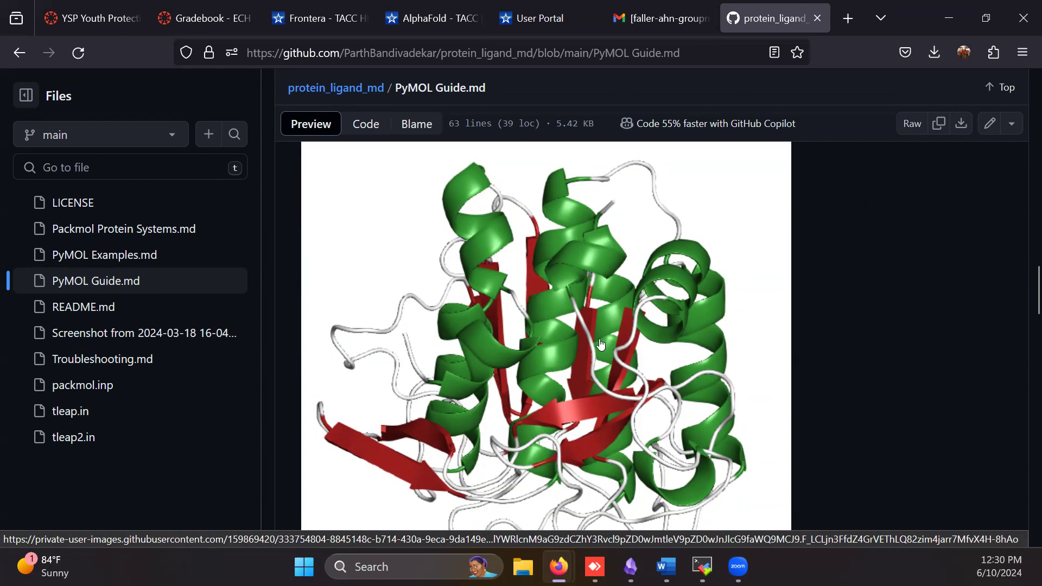
{"action": "scroll", "coordinate": [601, 344], "scroll_direction": "down", "scroll_amount": 10}
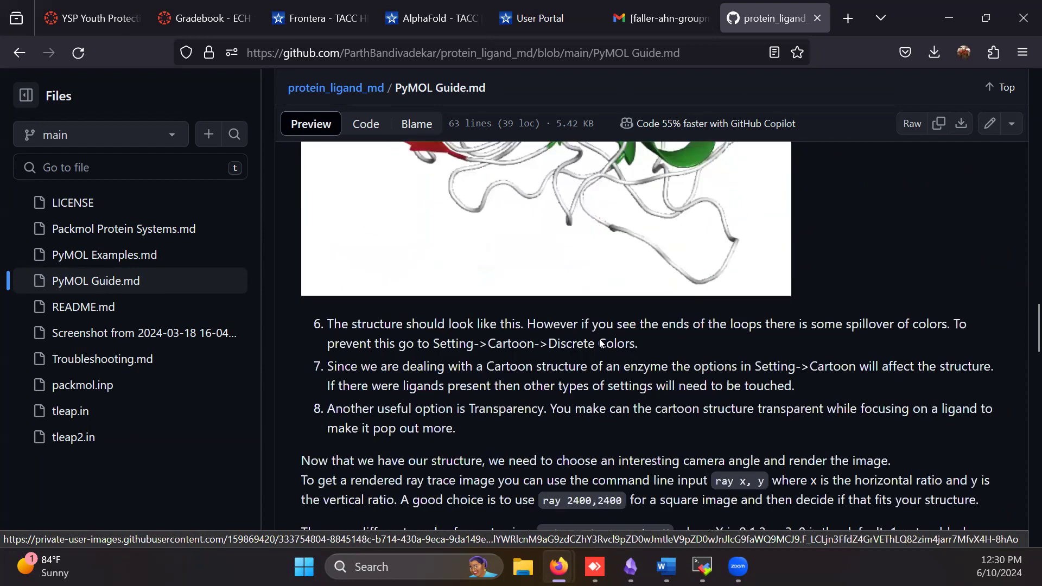
{"action": "scroll", "coordinate": [579, 257], "scroll_direction": "down", "scroll_amount": 5}
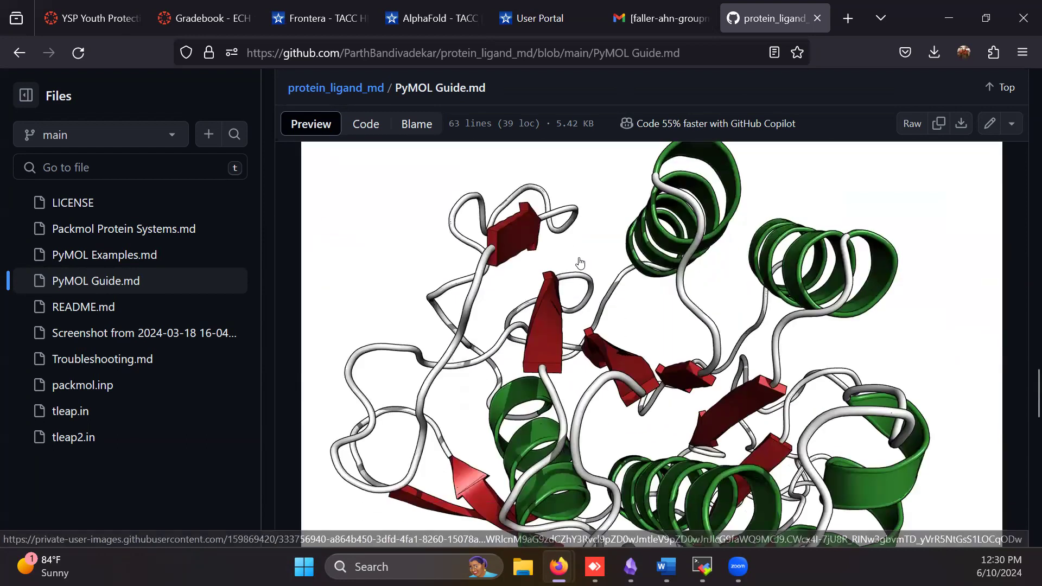
{"action": "scroll", "coordinate": [618, 314], "scroll_direction": "up", "scroll_amount": 1}
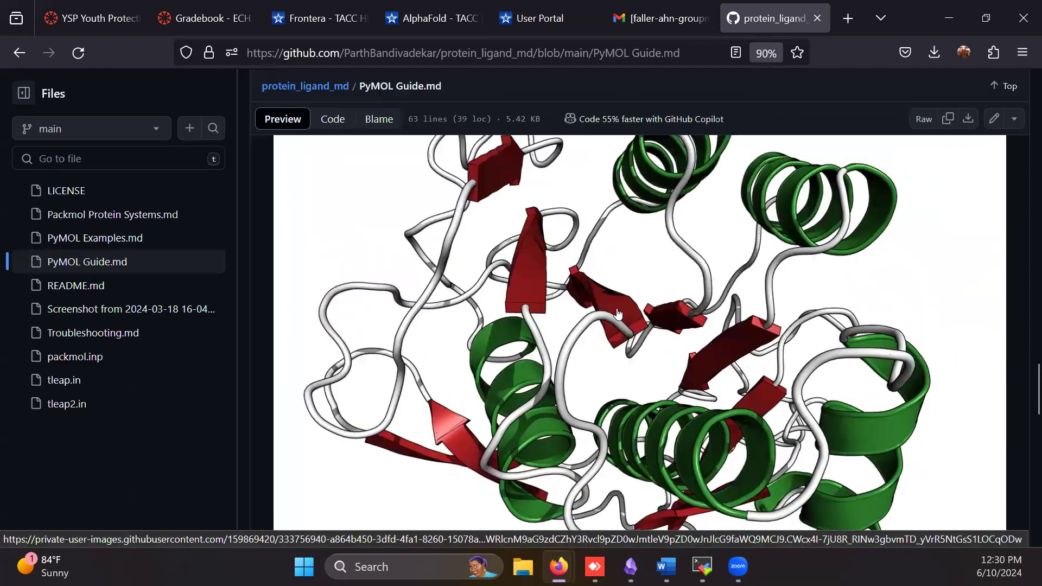
{"action": "scroll", "coordinate": [617, 313], "scroll_direction": "up", "scroll_amount": 1, "text": "ctrl"}
{"action": "scroll", "coordinate": [617, 314], "scroll_direction": "down", "scroll_amount": 1, "text": "ctrl"}
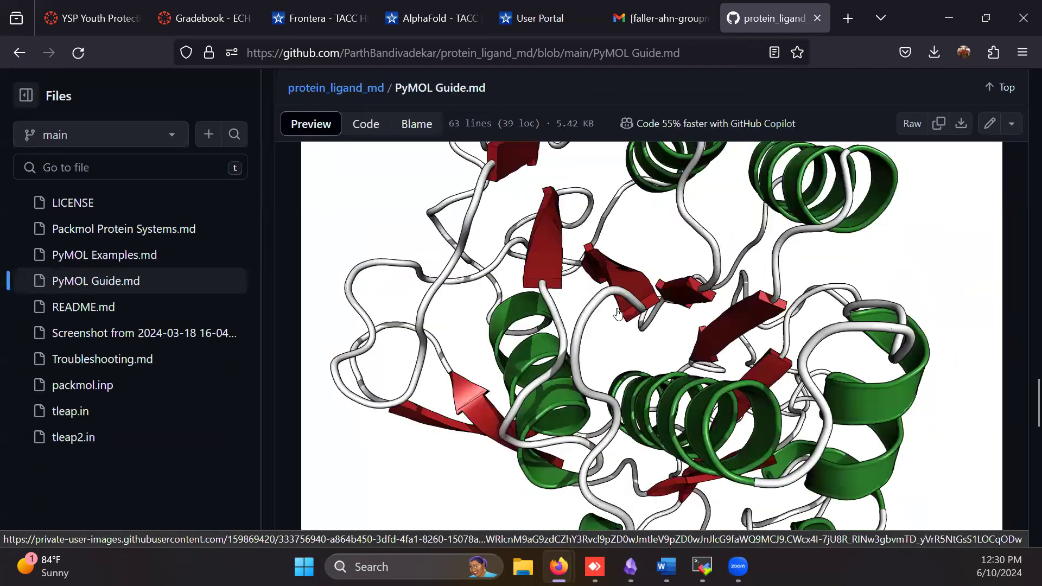
Switch to the remote desktop, view 1gns_git.png from the Home folder maximized, glance at the 8dq8 PyMOL session, and close the image
{"action": "left_click", "coordinate": [594, 566]}
{"action": "left_click", "coordinate": [121, 168]}
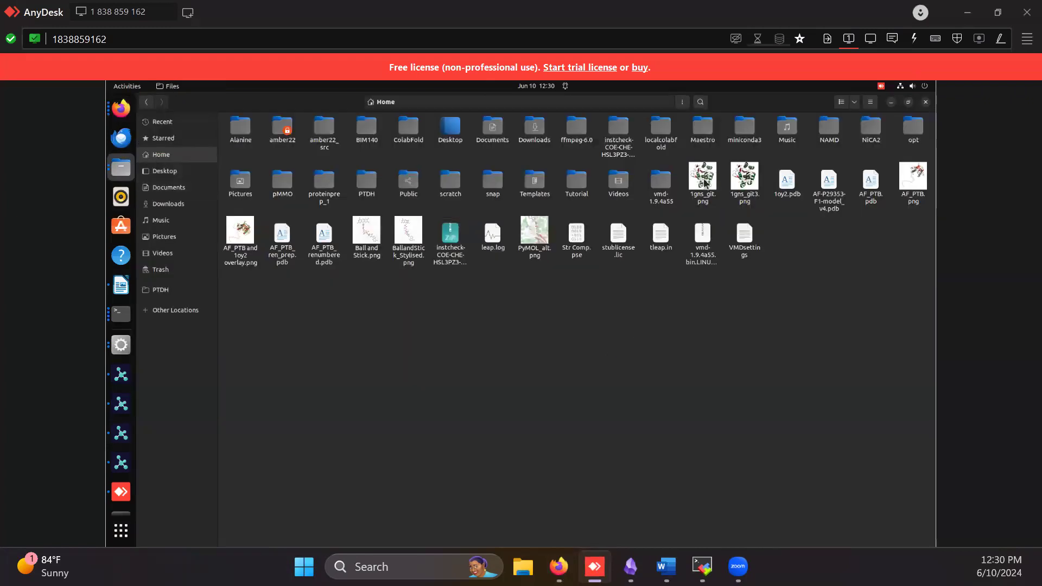
{"action": "double_click", "coordinate": [703, 177]}
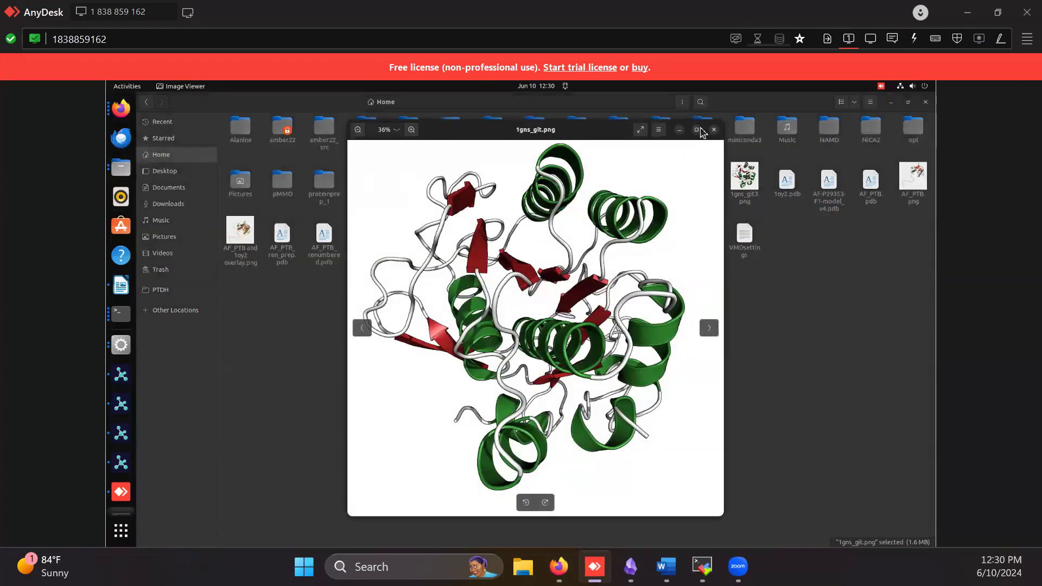
{"action": "left_click", "coordinate": [696, 129]}
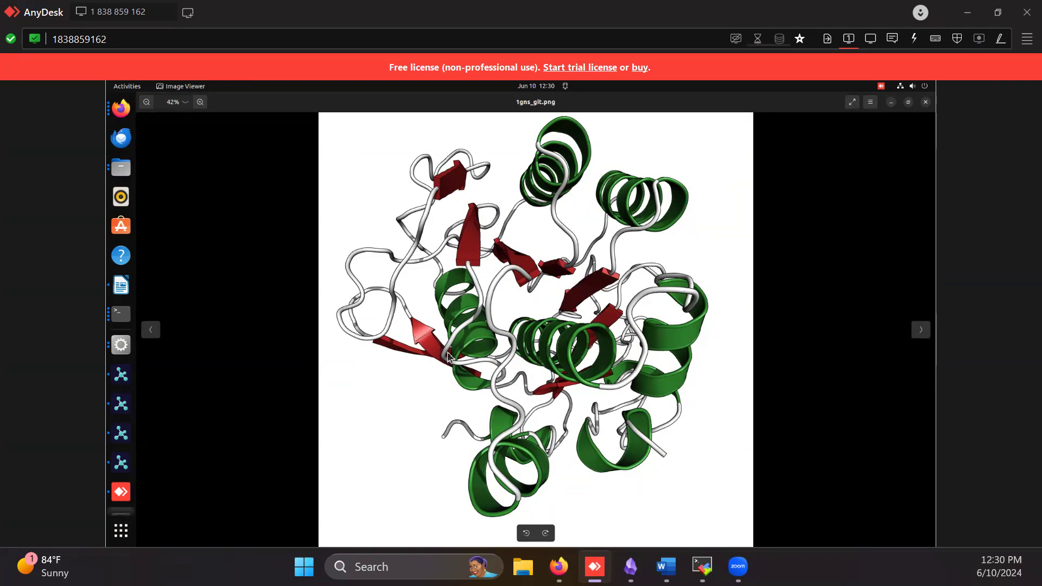
{"action": "left_click", "coordinate": [120, 376]}
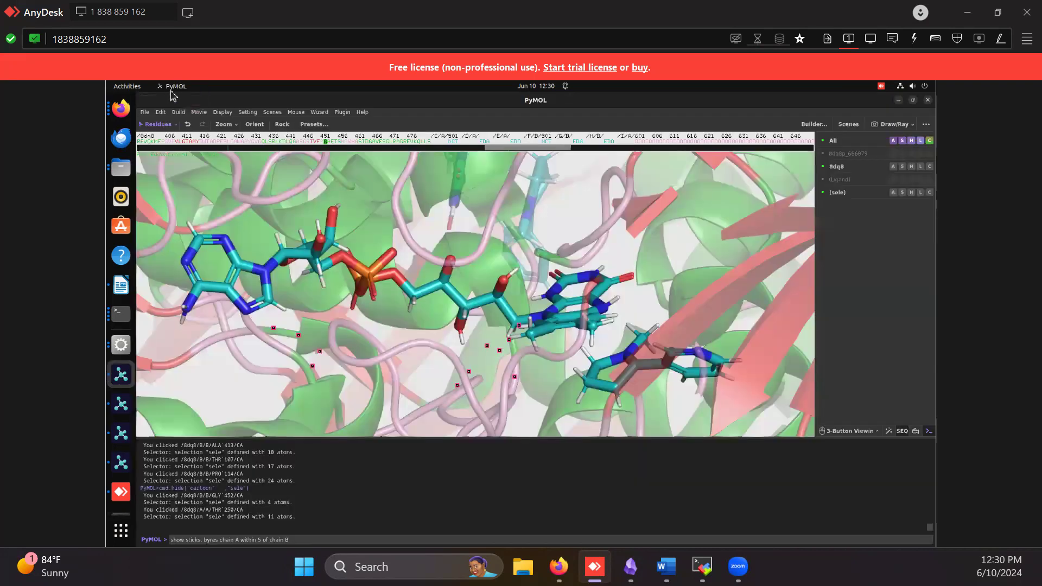
{"action": "left_click", "coordinate": [899, 99]}
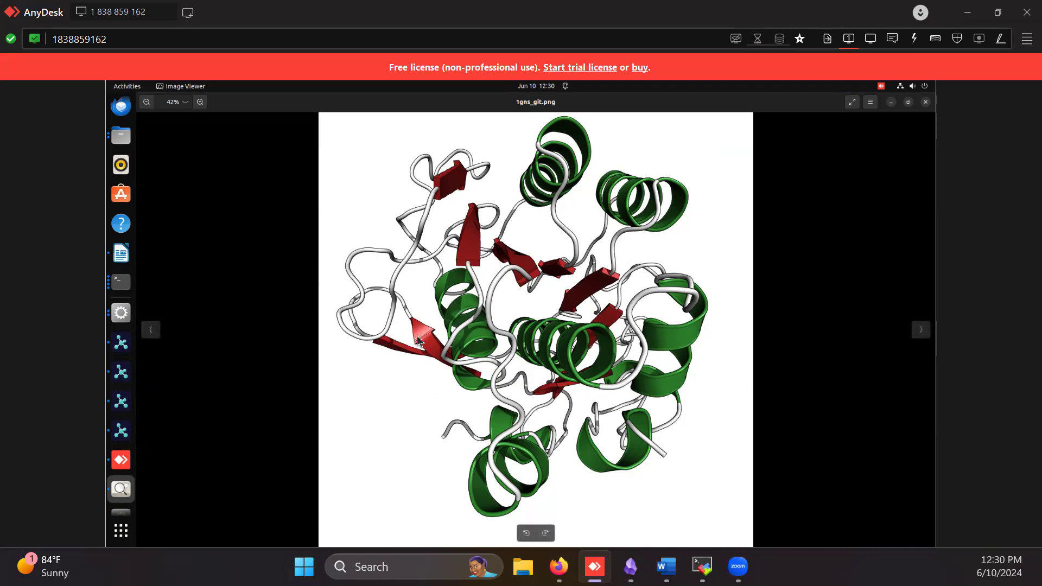
{"action": "left_click", "coordinate": [925, 102]}
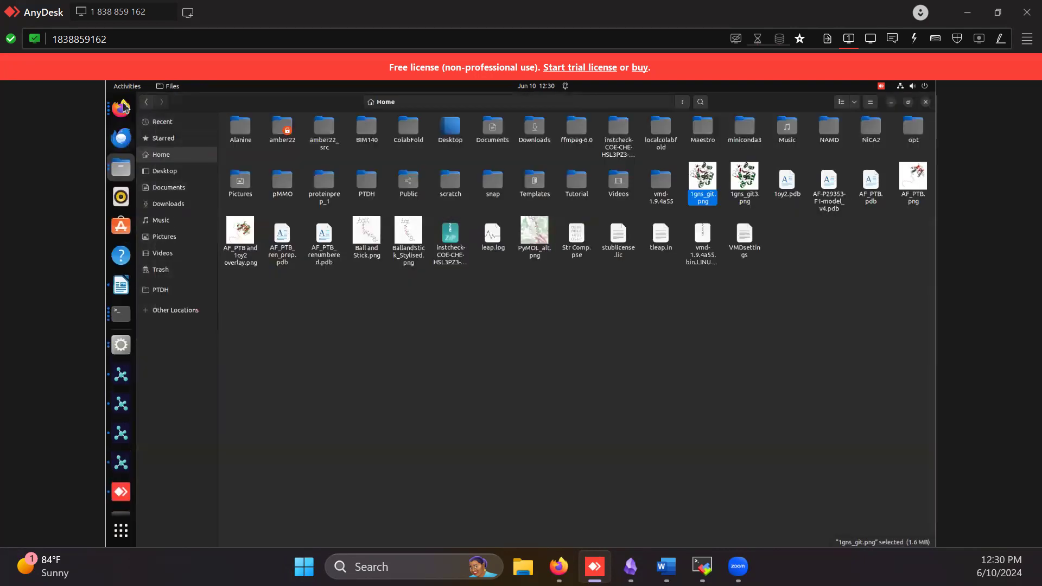
Return to PyMOL Guide.md in the local Firefox and examine the Ray Trace mode 3 render
{"action": "left_click", "coordinate": [122, 106]}
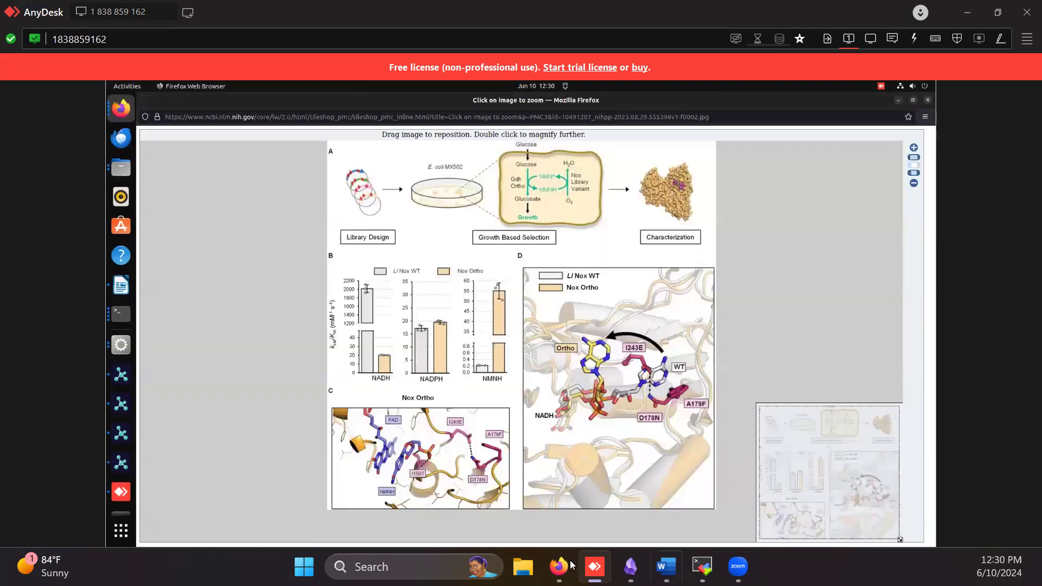
{"action": "mouse_move", "coordinate": [572, 566]}
{"action": "left_click", "coordinate": [637, 494]}
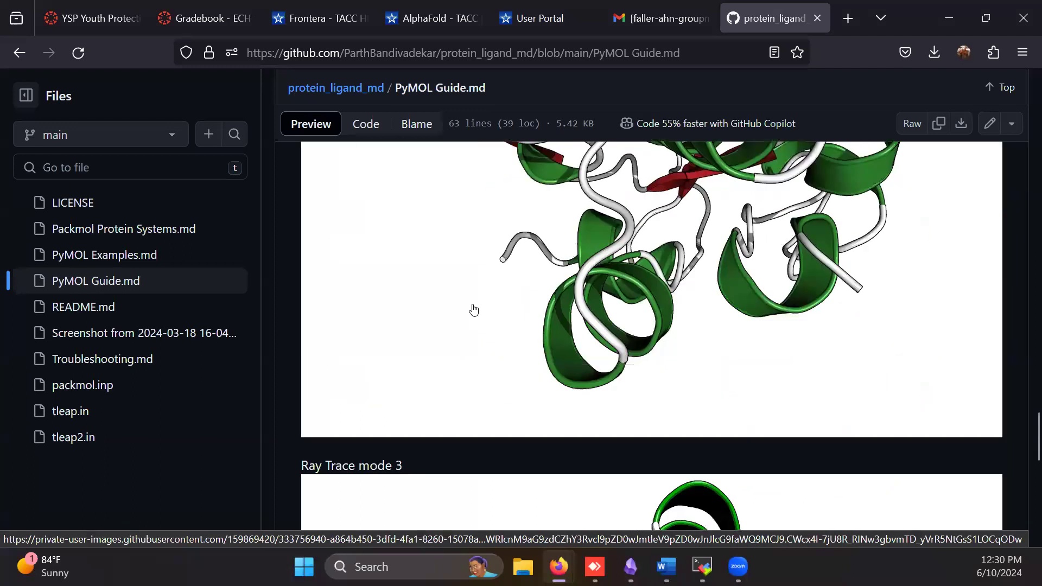
{"action": "scroll", "coordinate": [473, 310], "scroll_direction": "down", "scroll_amount": 5}
{"action": "scroll", "coordinate": [412, 307], "scroll_direction": "up", "scroll_amount": 7}
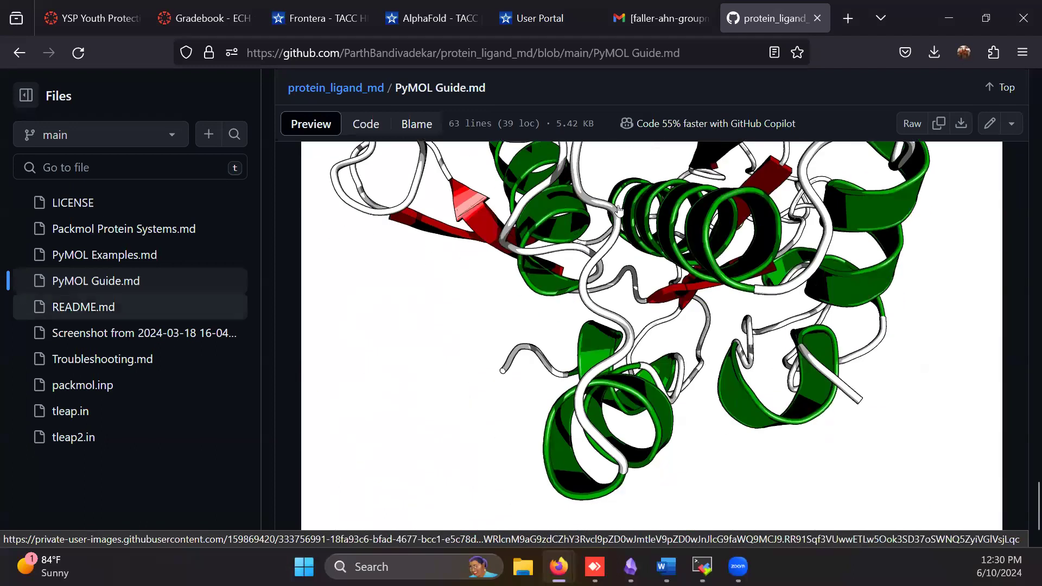
Open PyMOL Examples.md and examine the stylised ball-and-stick ligand render with its command line inputs
{"action": "left_click", "coordinate": [93, 263]}
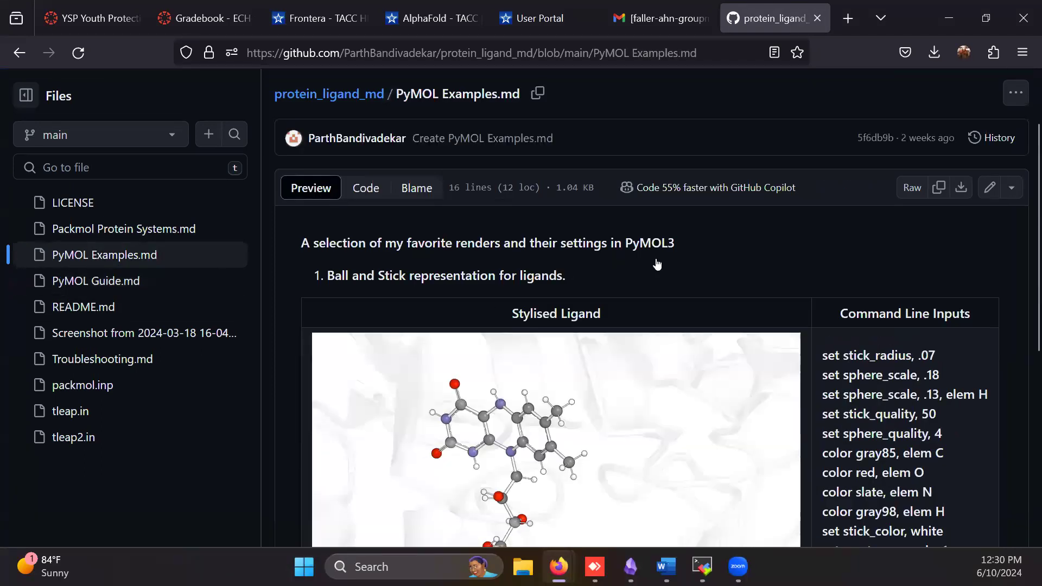
{"action": "scroll", "coordinate": [656, 264], "scroll_direction": "down", "scroll_amount": 3}
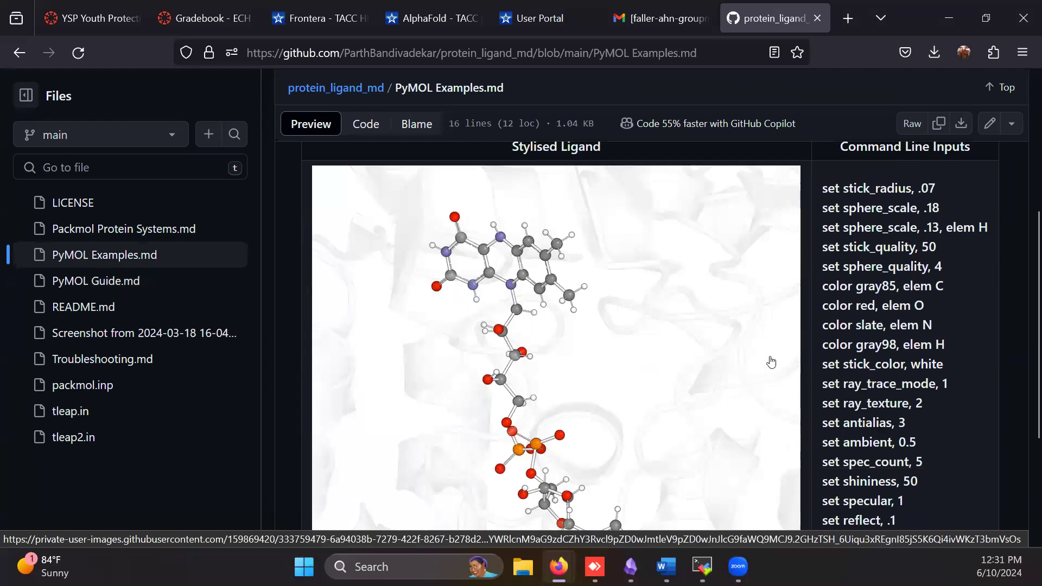
Examine the stylised ligand example's full list of command line inputs, from stick_radius through dash_radius
{"action": "scroll", "coordinate": [770, 362], "scroll_direction": "down", "scroll_amount": 3}
{"action": "scroll", "coordinate": [813, 271], "scroll_direction": "up", "scroll_amount": 5}
{"action": "left_click_drag", "start_coordinate": [831, 276], "coordinate": [923, 537]}
{"action": "left_click", "coordinate": [913, 432]}
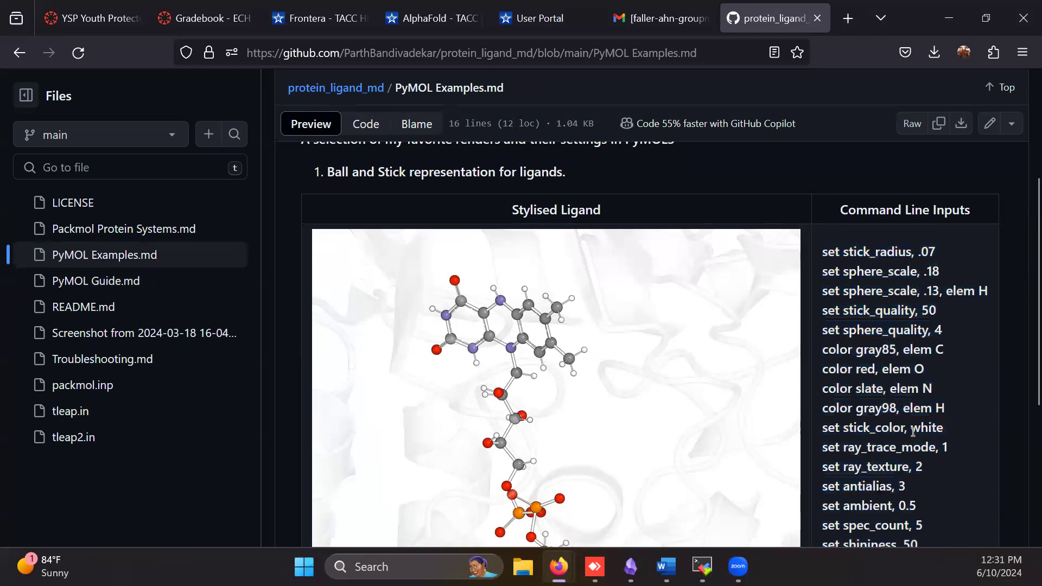
{"action": "scroll", "coordinate": [647, 384], "scroll_direction": "down", "scroll_amount": 2}
{"action": "scroll", "coordinate": [580, 299], "scroll_direction": "down", "scroll_amount": 2}
{"action": "scroll", "coordinate": [597, 310], "scroll_direction": "up", "scroll_amount": 2}
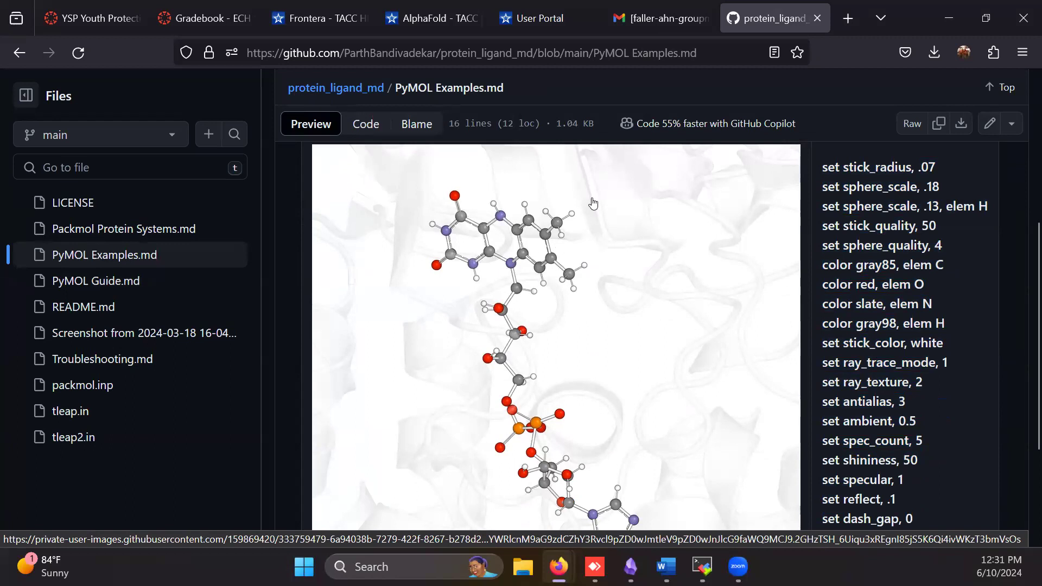
{"action": "scroll", "coordinate": [583, 266], "scroll_direction": "down", "scroll_amount": 4}
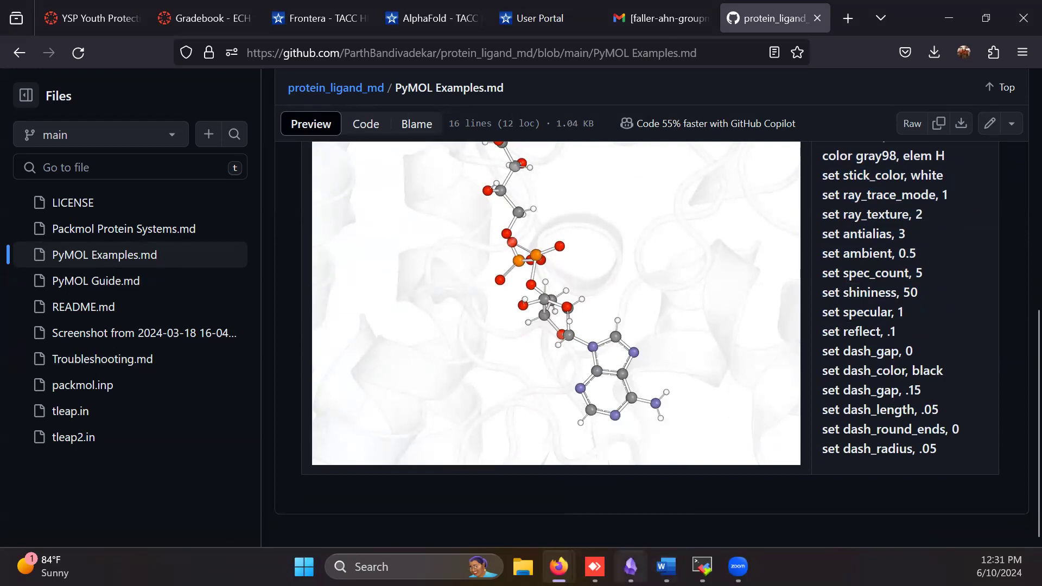
Switch to the remote desktop and view OXY_Stabilised_alt.png from the NICA2 folder
{"action": "left_click", "coordinate": [594, 566]}
{"action": "key", "text": "alt+Tab"}
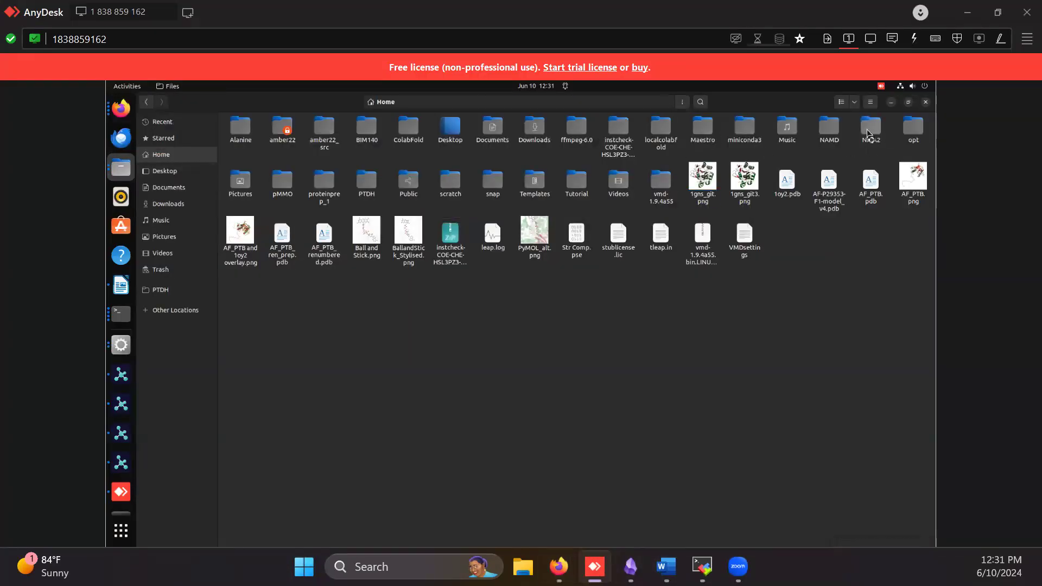
{"action": "double_click", "coordinate": [870, 134]}
{"action": "double_click", "coordinate": [563, 147]}
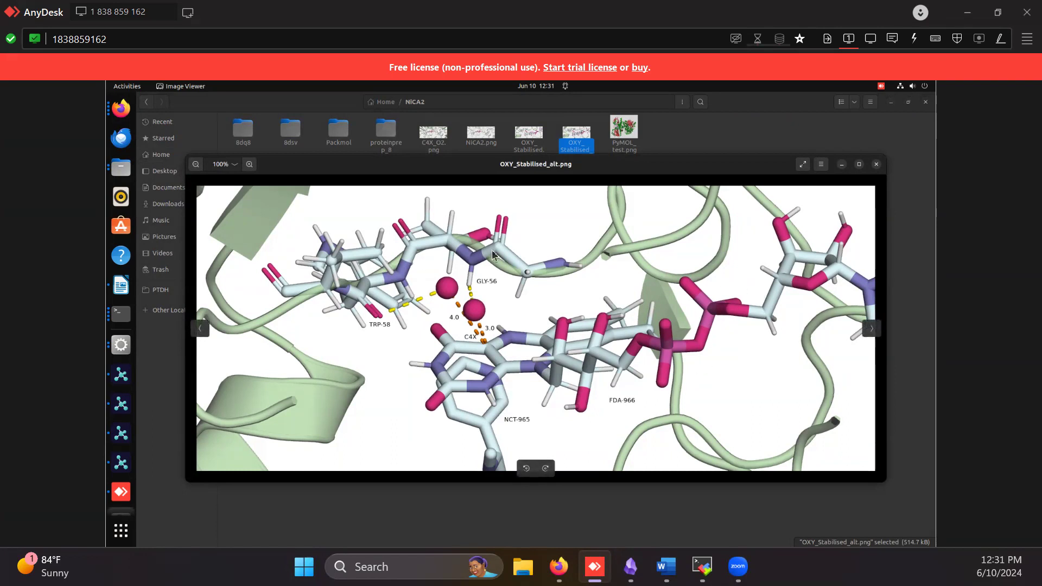
Close the zoomed article figure in the remote Firefox and view PyMOLWiki's Selection Algebra page
{"action": "left_click", "coordinate": [120, 108]}
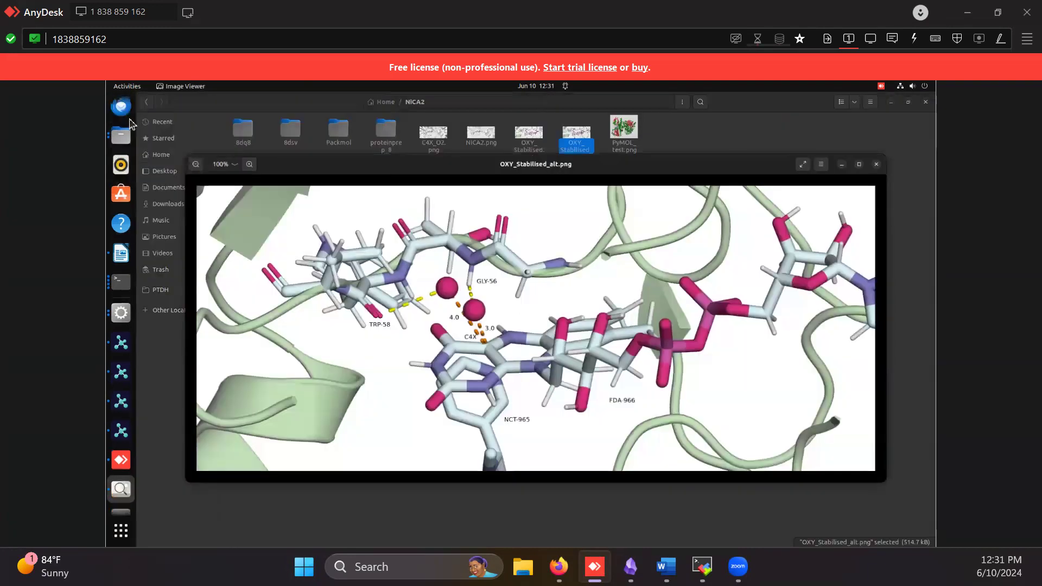
{"action": "left_click", "coordinate": [122, 114]}
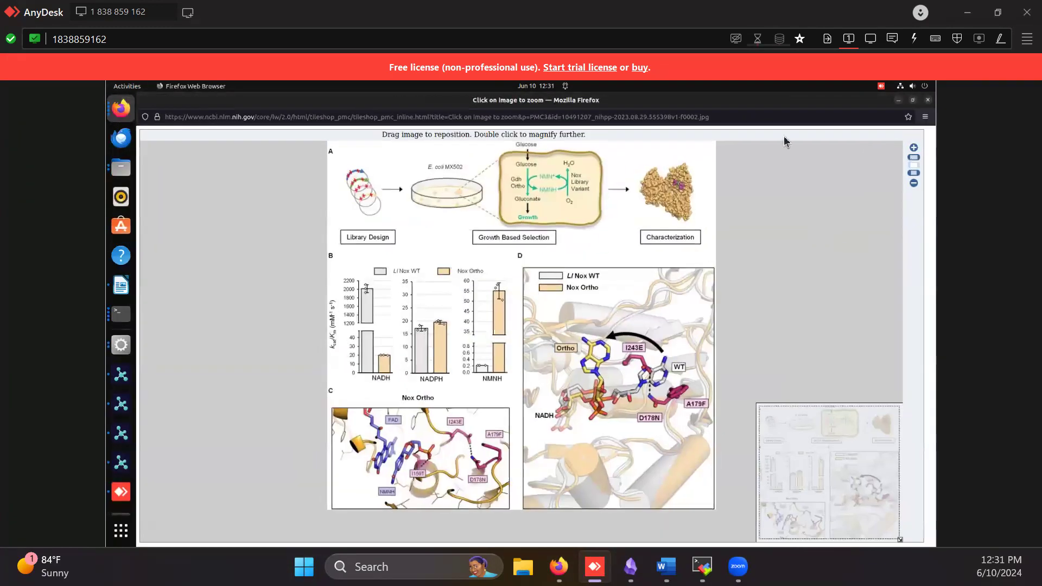
{"action": "left_click", "coordinate": [928, 100]}
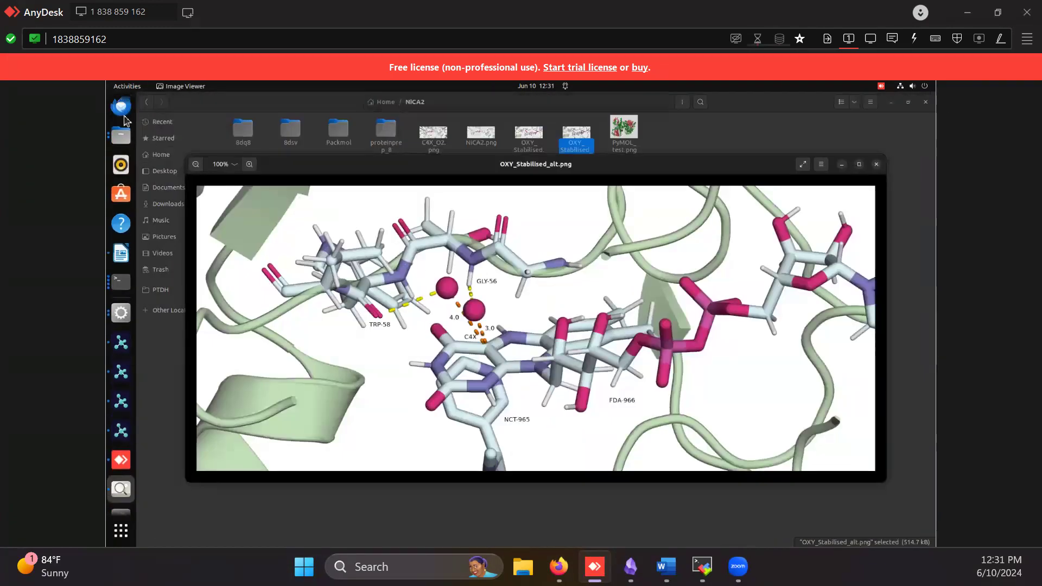
{"action": "left_click", "coordinate": [121, 111]}
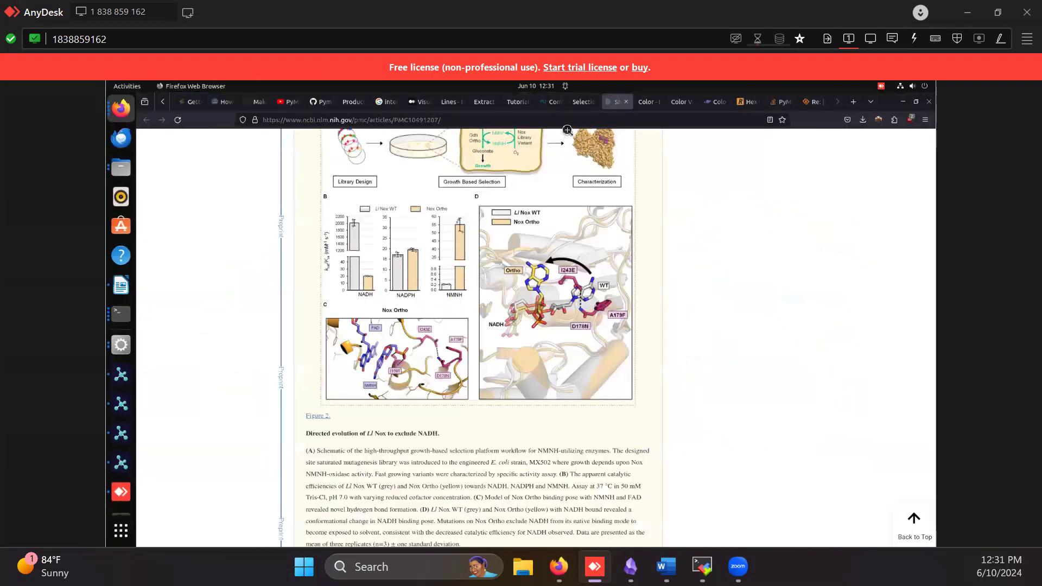
{"action": "left_click", "coordinate": [579, 102]}
{"action": "scroll", "coordinate": [515, 323], "scroll_direction": "up", "scroll_amount": 15}
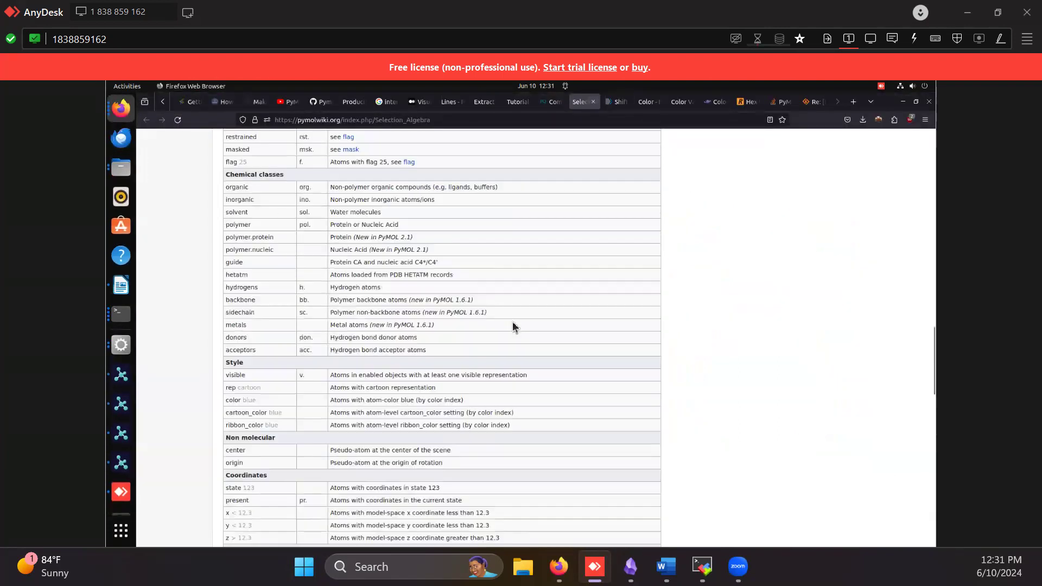
Review the PyMOLWiki Color page, covering the usage examples and the script for reassigning B-factors and coloring
{"action": "left_click", "coordinate": [650, 101]}
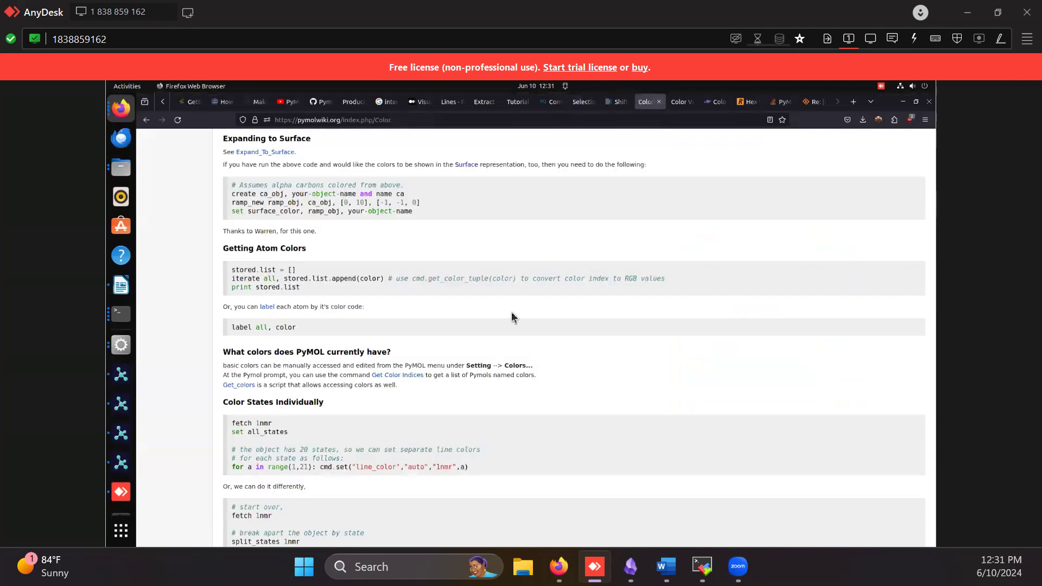
{"action": "scroll", "coordinate": [510, 326], "scroll_direction": "up", "scroll_amount": 4}
{"action": "scroll", "coordinate": [509, 321], "scroll_direction": "up", "scroll_amount": 20}
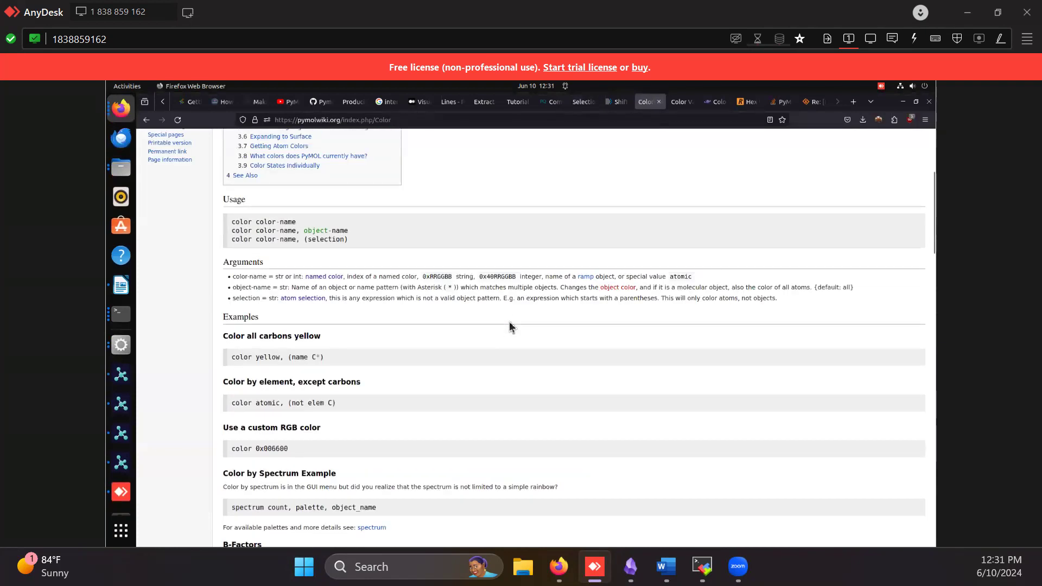
{"action": "scroll", "coordinate": [478, 347], "scroll_direction": "down", "scroll_amount": 15}
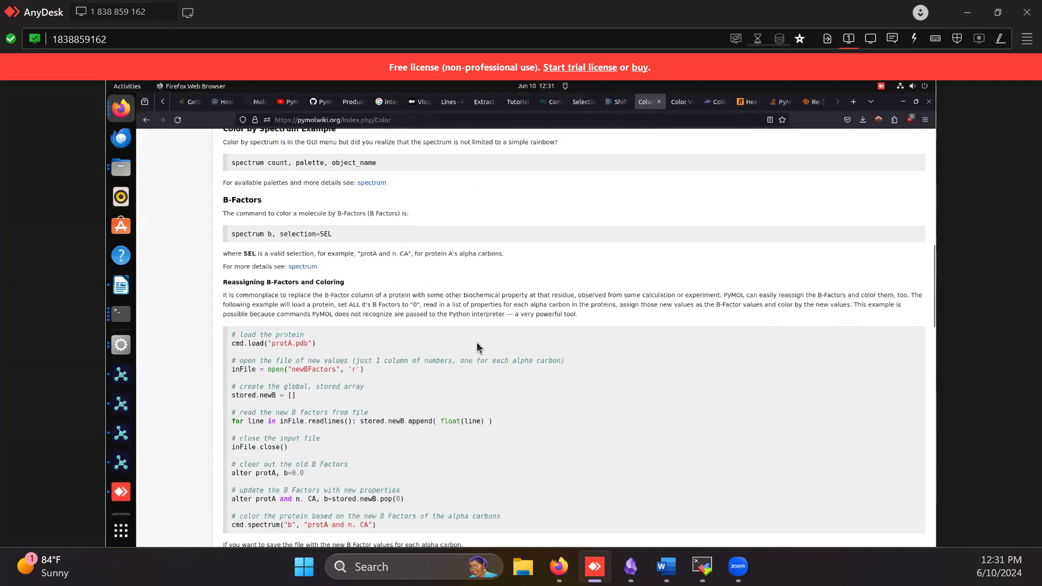
{"action": "double_click", "coordinate": [236, 414]}
{"action": "left_click_drag", "start_coordinate": [387, 418], "coordinate": [387, 417]}
Review PyMOLWiki's Color Values page, glance again at Selection Algebra, and minimize the browser
{"action": "left_click", "coordinate": [669, 106]}
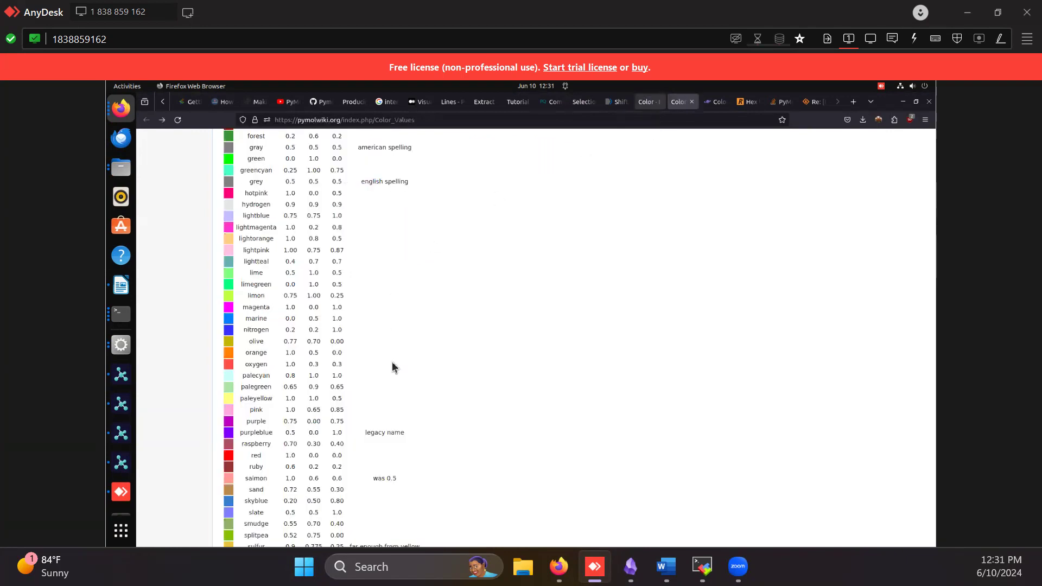
{"action": "scroll", "coordinate": [392, 366], "scroll_direction": "up", "scroll_amount": 10}
{"action": "scroll", "coordinate": [393, 366], "scroll_direction": "up", "scroll_amount": 5}
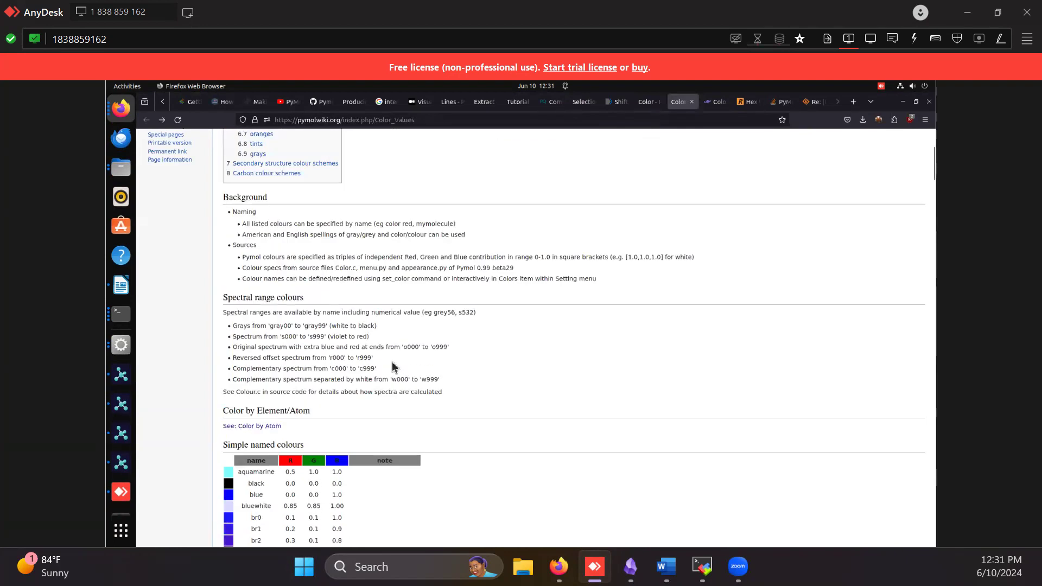
{"action": "scroll", "coordinate": [393, 367], "scroll_direction": "up", "scroll_amount": 7}
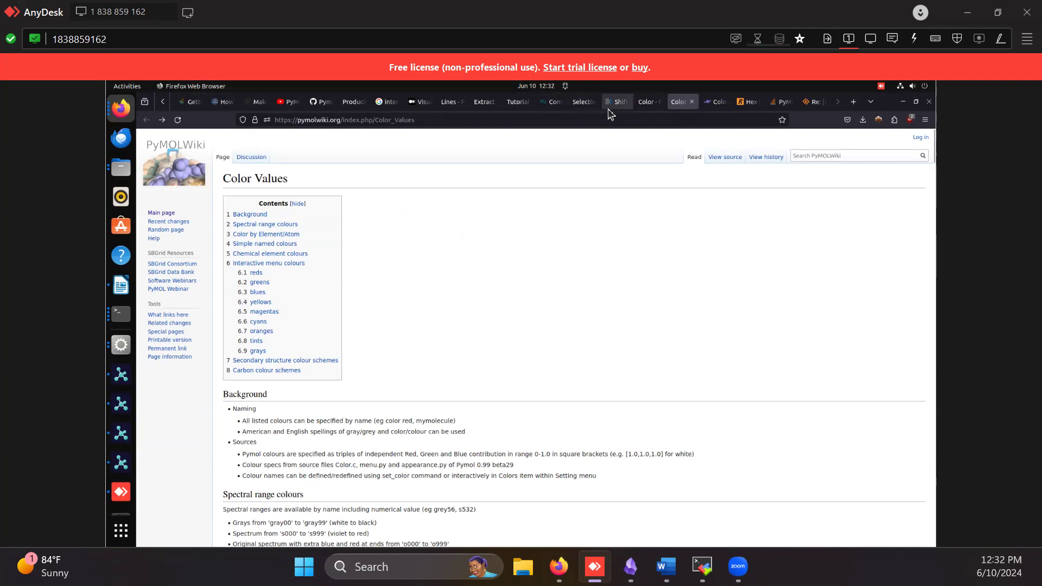
{"action": "left_click", "coordinate": [582, 109]}
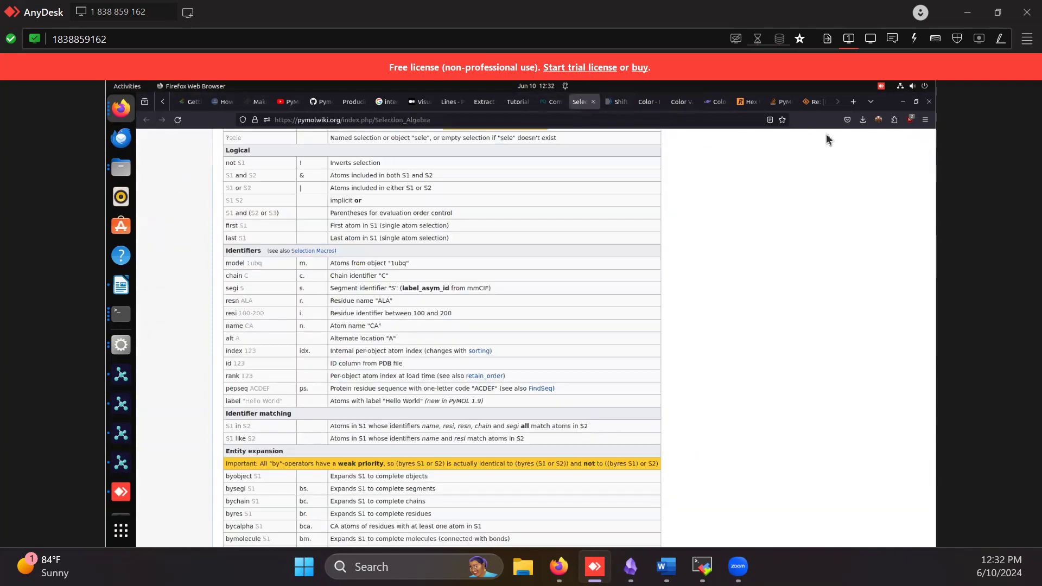
{"action": "left_click", "coordinate": [904, 103]}
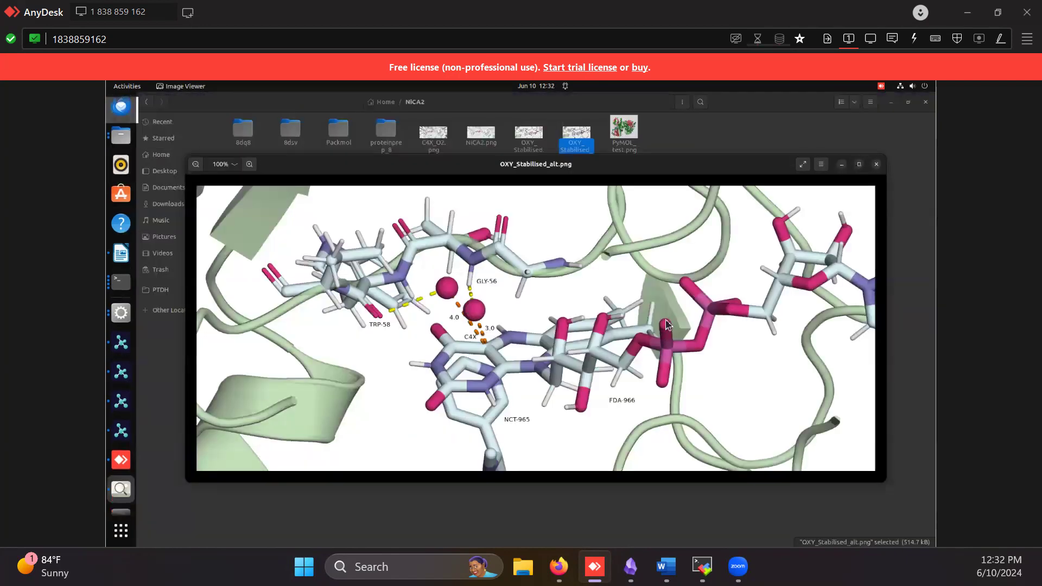
Close the open OXY_Stabilised_alt.png, view C4X_O2.png from the NICA2 folder, and close it
{"action": "left_click", "coordinate": [877, 164]}
{"action": "left_click", "coordinate": [439, 142]}
{"action": "double_click", "coordinate": [439, 142]}
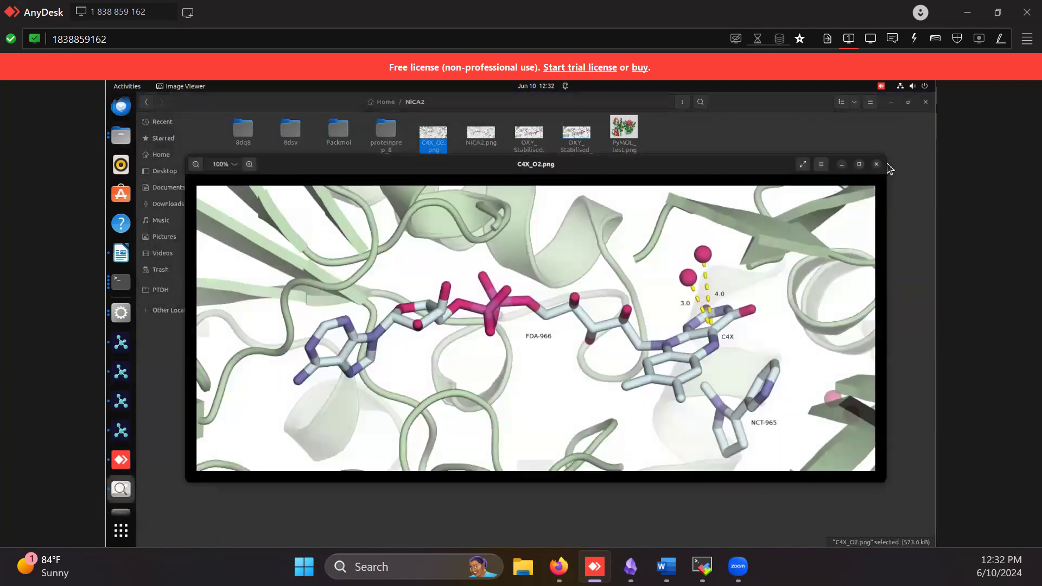
{"action": "left_click", "coordinate": [876, 164]}
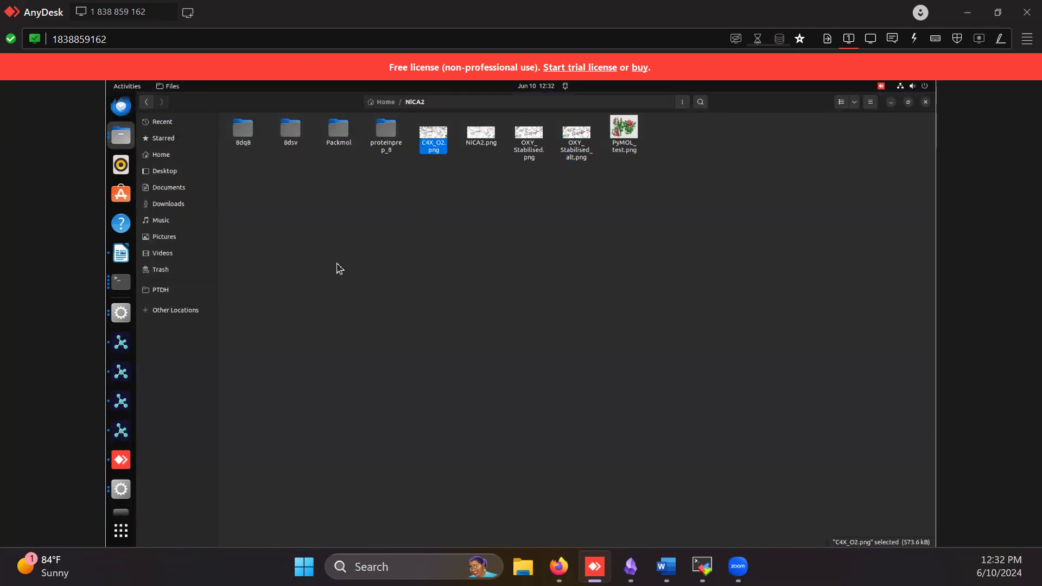
Bring up the VMD session containing the strip.8dq8p.prmtop molecule, with its main and OpenGL display windows
{"action": "left_click", "coordinate": [121, 490]}
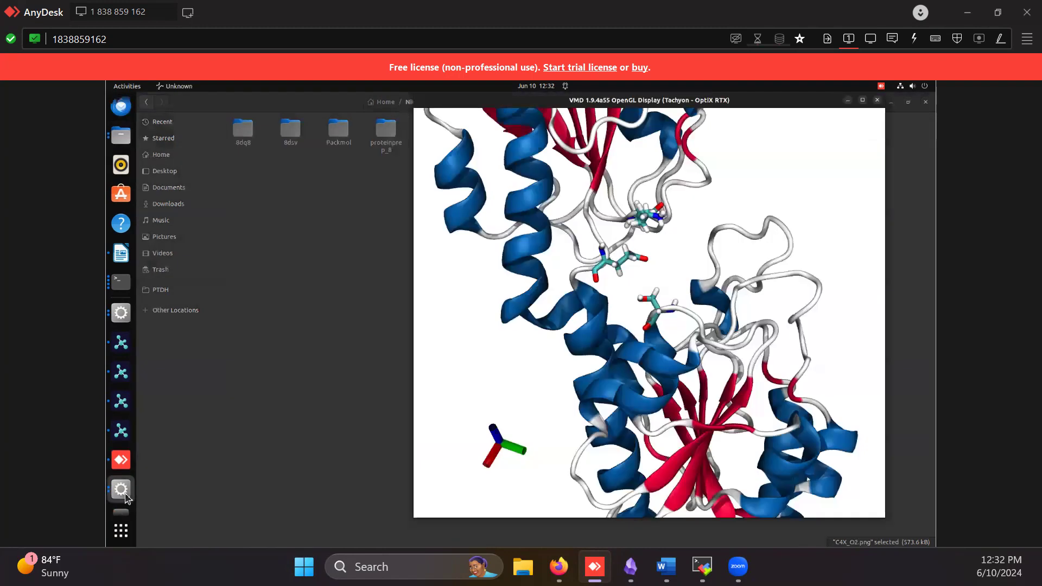
{"action": "left_click", "coordinate": [175, 321]}
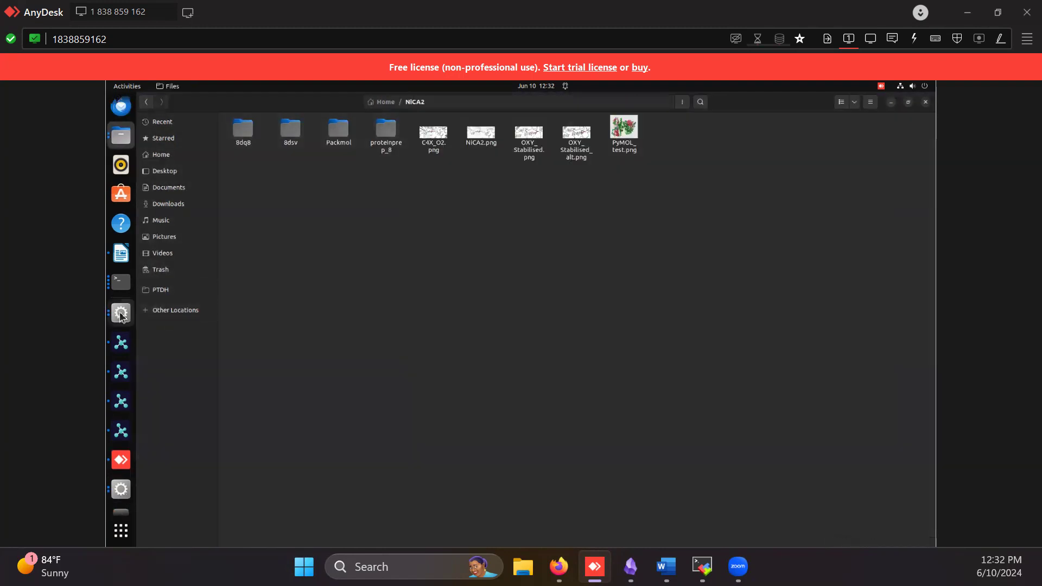
{"action": "left_click", "coordinate": [119, 312]}
{"action": "left_click", "coordinate": [129, 314]}
{"action": "left_click", "coordinate": [200, 380]}
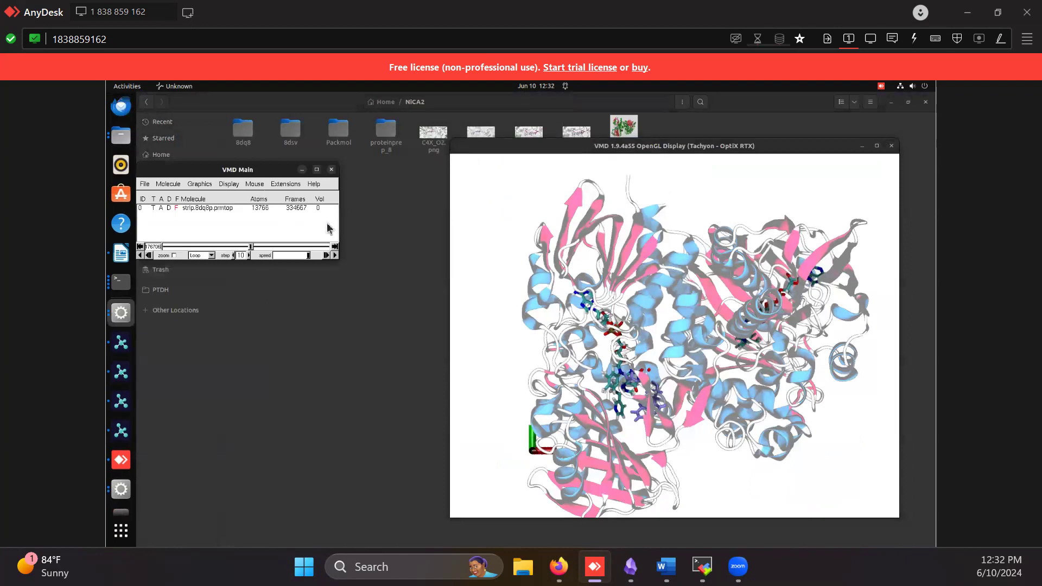
Start loading a new molecule in VMD, preview the strip.8dq8p.prmtop topology file, and cancel the file selection
{"action": "left_click", "coordinate": [144, 184]}
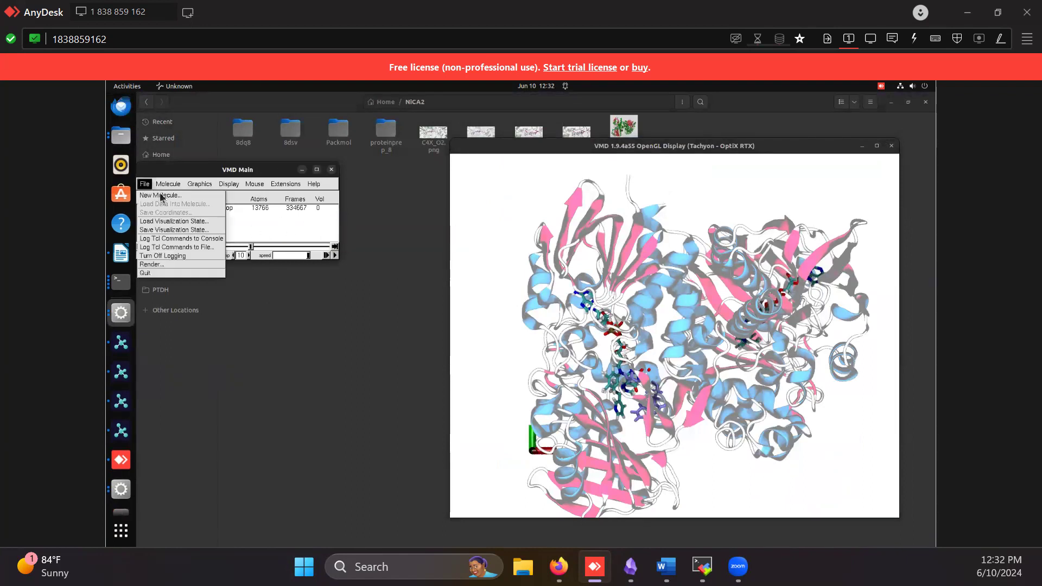
{"action": "left_click", "coordinate": [304, 225]}
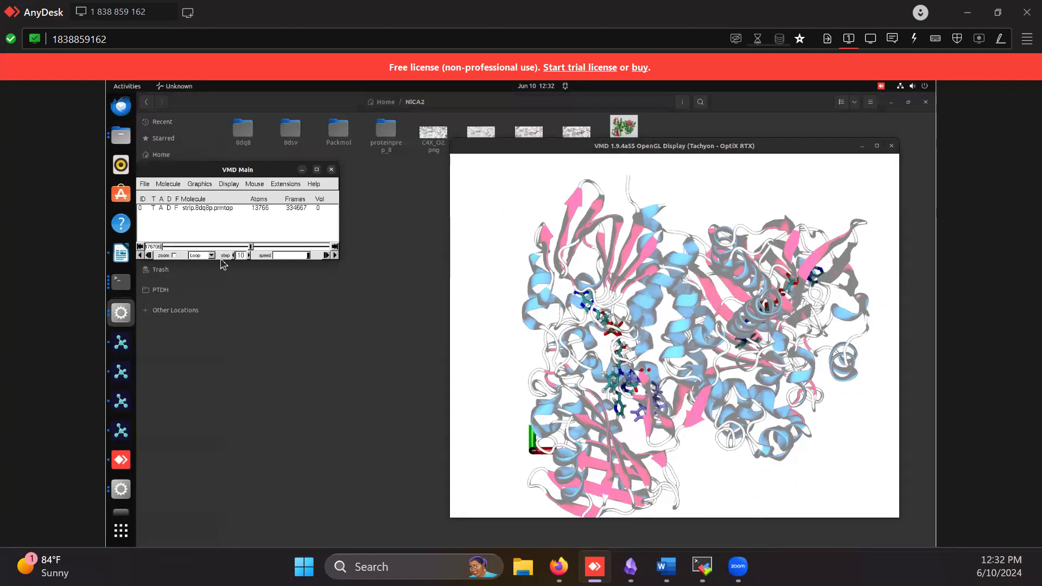
{"action": "left_click", "coordinate": [145, 184]}
{"action": "left_click", "coordinate": [157, 197]}
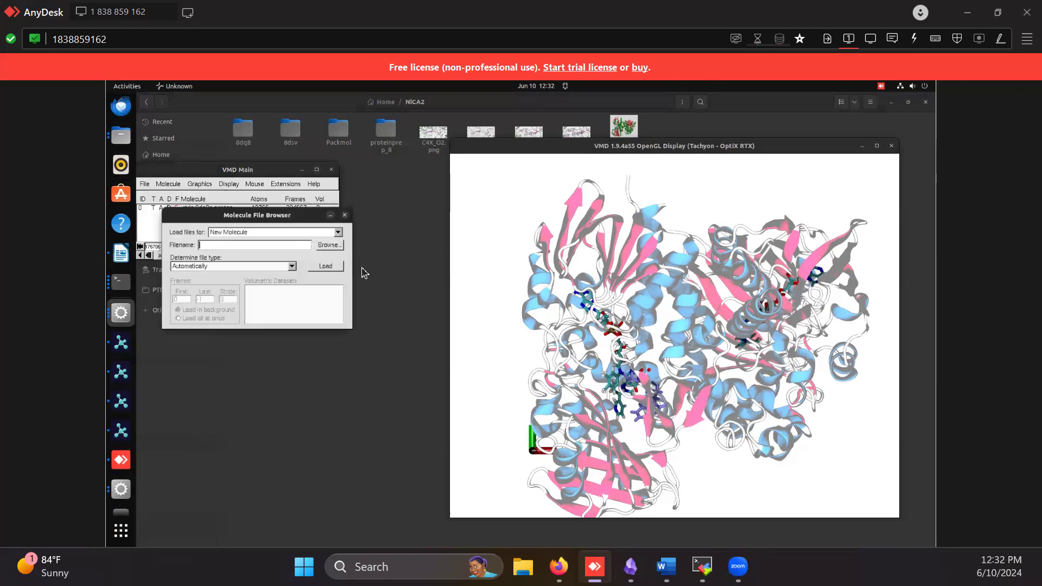
{"action": "left_click", "coordinate": [337, 245]}
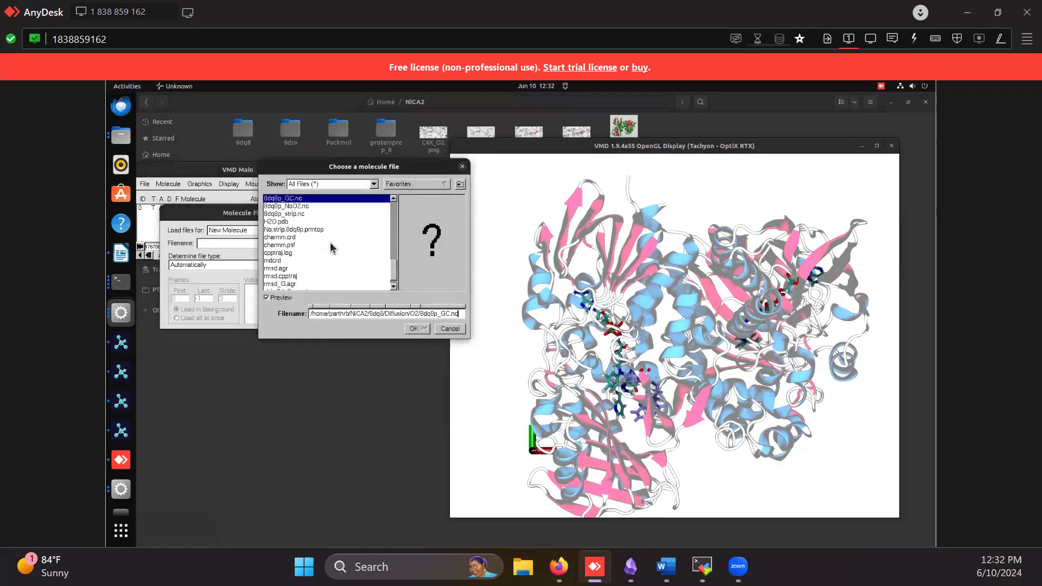
{"action": "left_click", "coordinate": [388, 268]}
{"action": "left_click_drag", "start_coordinate": [394, 267], "coordinate": [396, 286]}
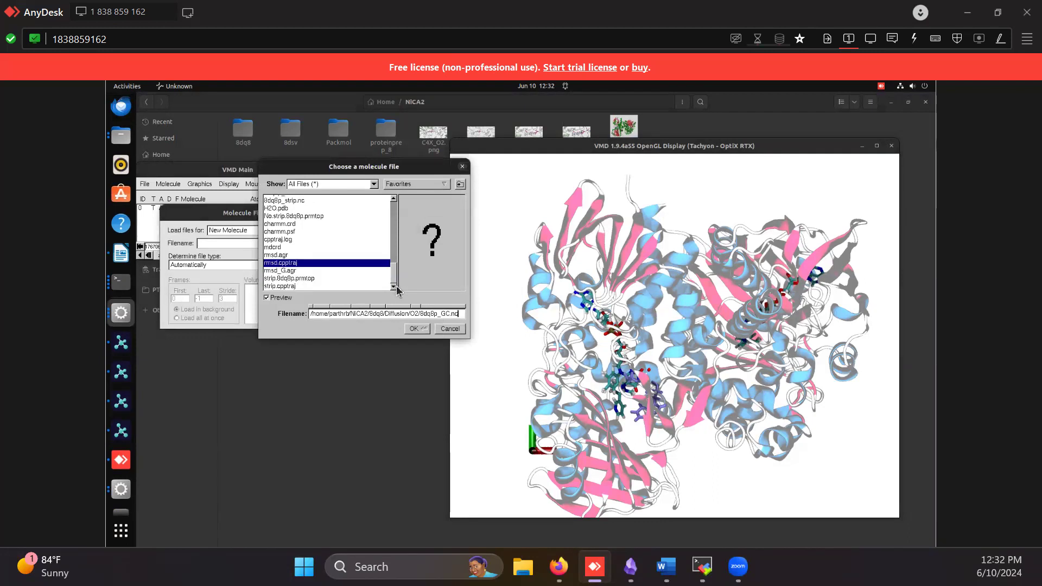
{"action": "left_click", "coordinate": [302, 277]}
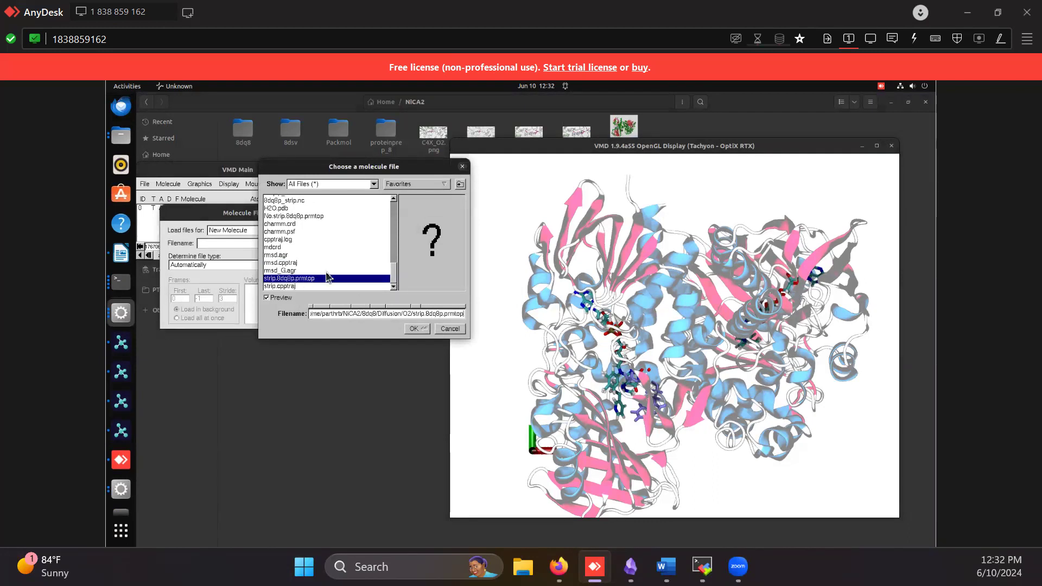
{"action": "left_click", "coordinate": [463, 167]}
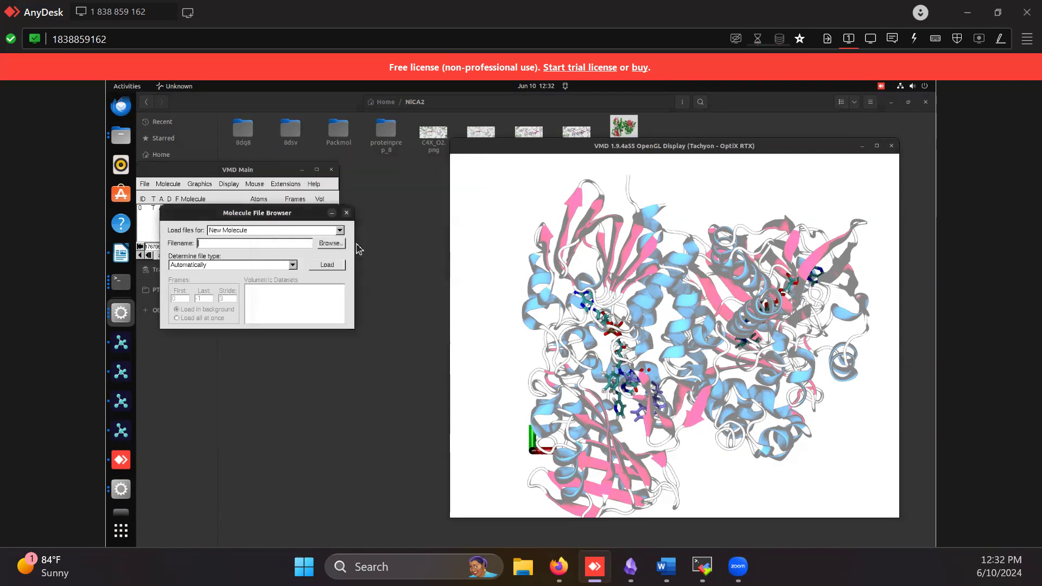
Browse the molecule files again for a new VMD molecule, and close the file browser without loading anything
{"action": "left_click", "coordinate": [329, 243]}
{"action": "left_click_drag", "start_coordinate": [392, 211], "coordinate": [392, 283]}
{"action": "left_click", "coordinate": [293, 211]}
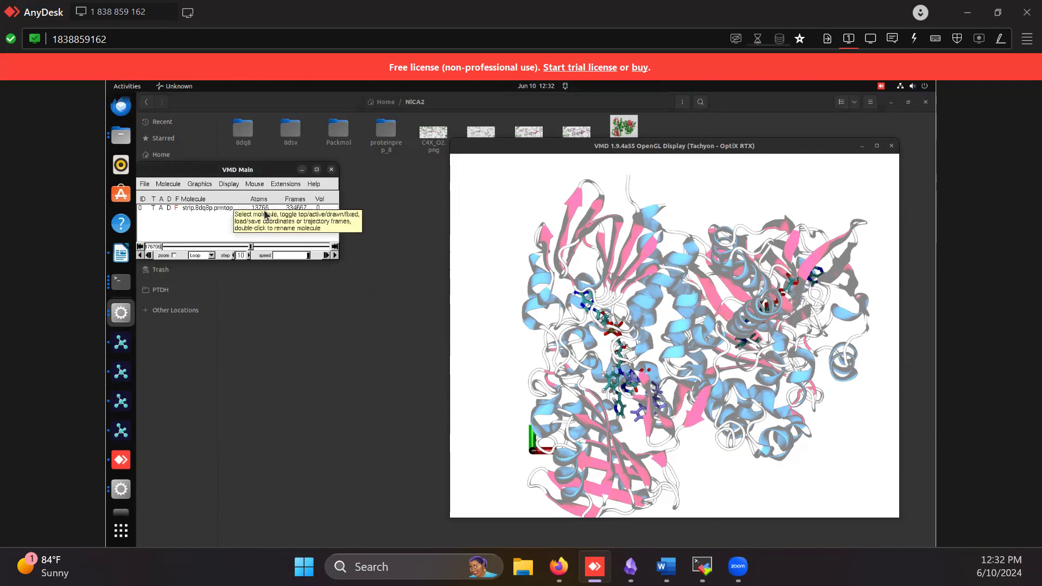
Open the graphical representations of the strip.8dq8p.prmtop molecule and select the licorice representation for resid 56
{"action": "left_click", "coordinate": [265, 209]}
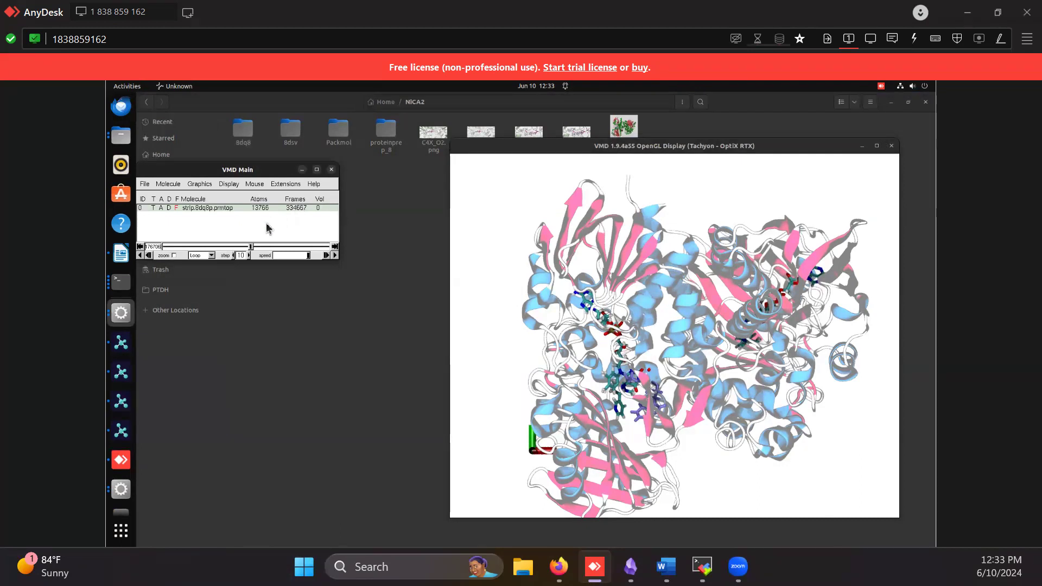
{"action": "left_click", "coordinate": [199, 184]}
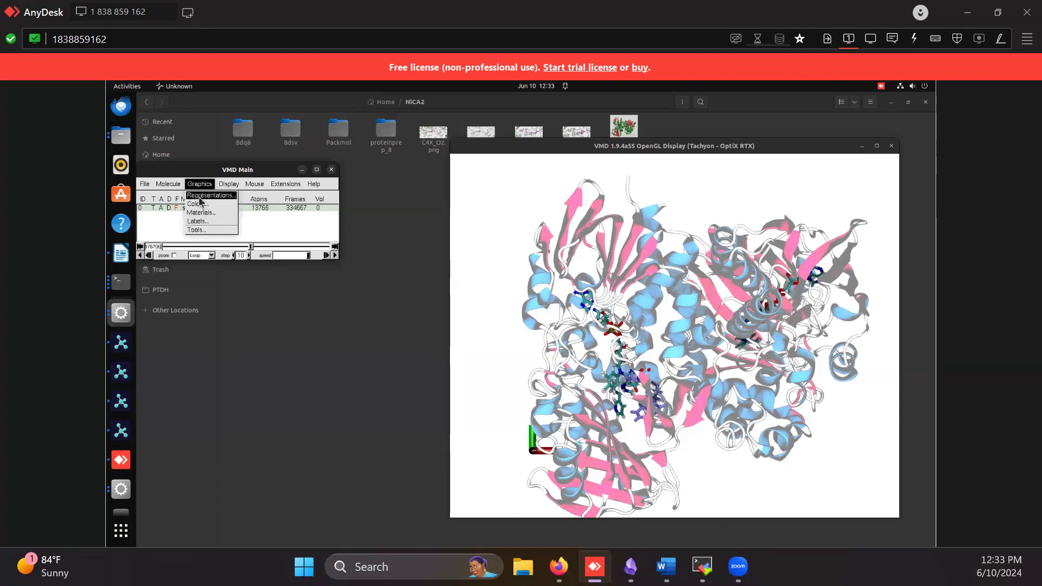
{"action": "left_click", "coordinate": [201, 198]}
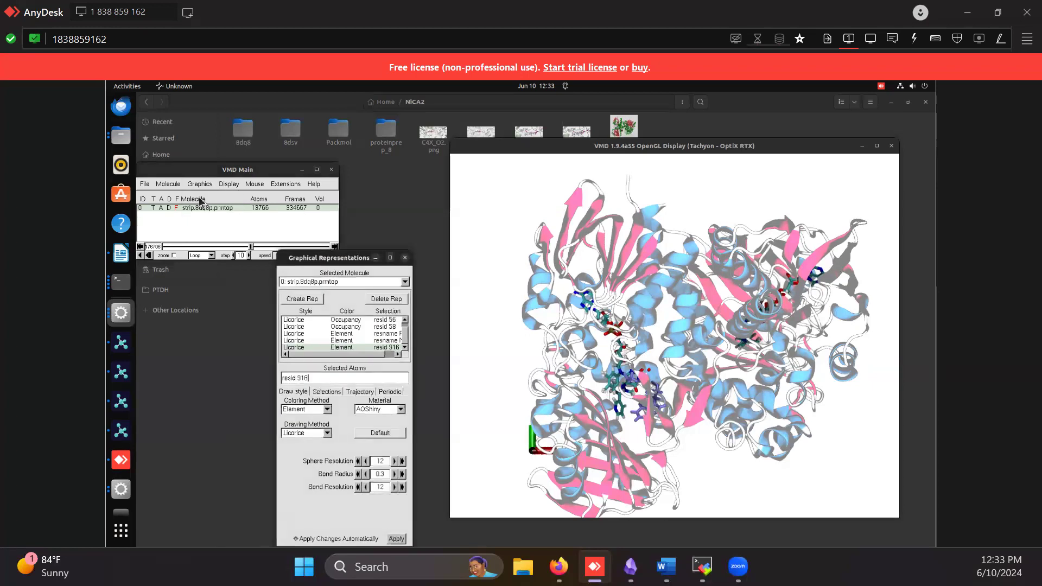
{"action": "left_click", "coordinate": [313, 320]}
{"action": "scroll", "coordinate": [335, 321], "scroll_direction": "up", "scroll_amount": 1}
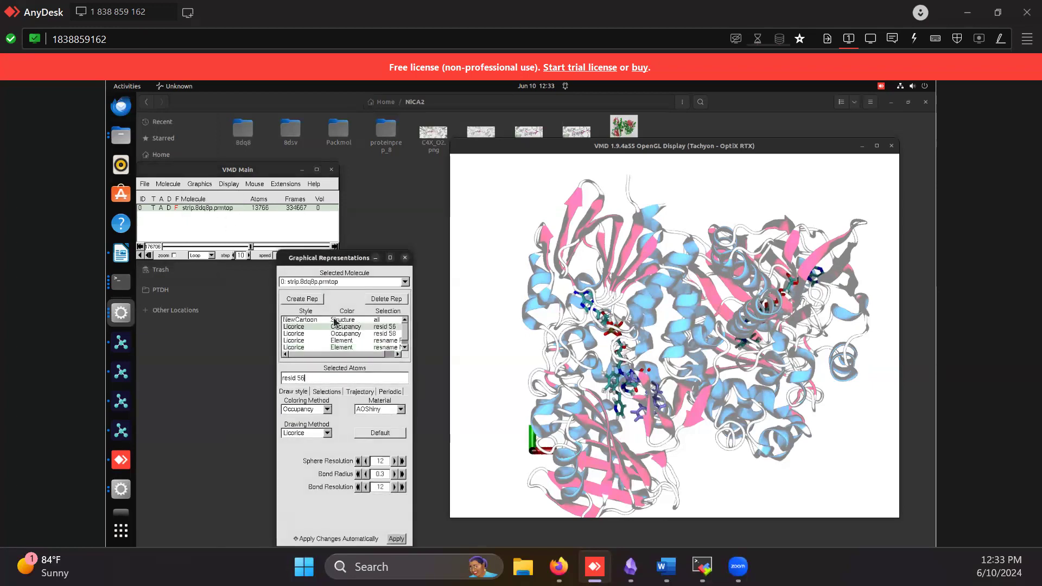
Try Element coloring and the Lines drawing method on the all-atom representation, and restore NewCartoon and Secondary Structure coloring
{"action": "left_click", "coordinate": [313, 321]}
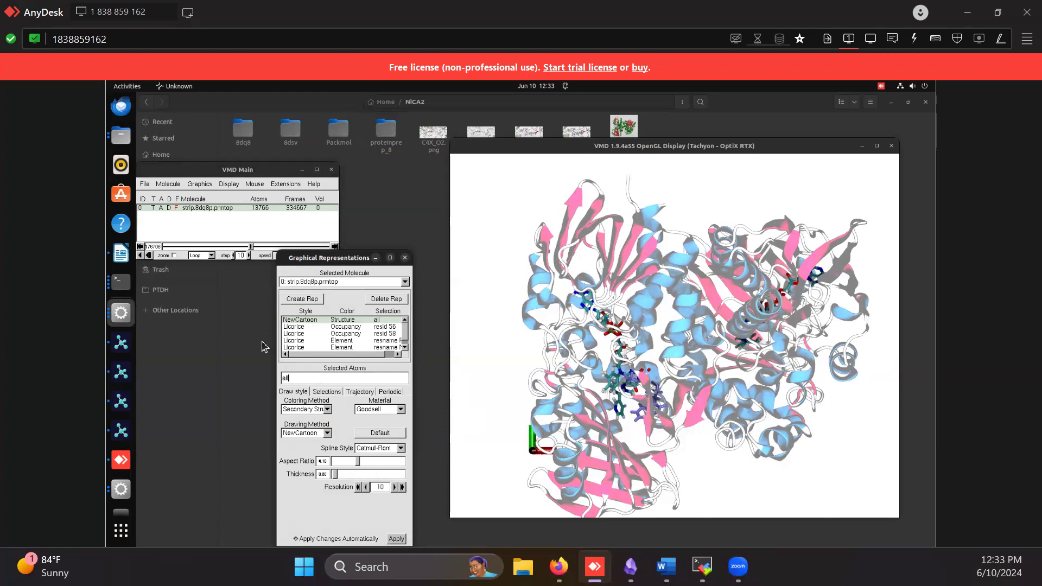
{"action": "left_click", "coordinate": [307, 409]}
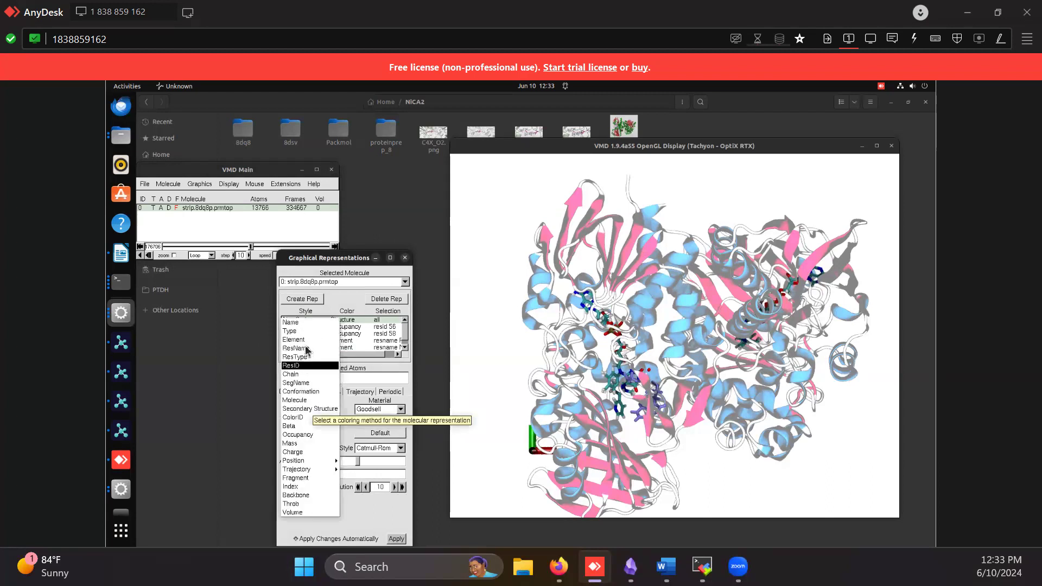
{"action": "left_click", "coordinate": [293, 339]}
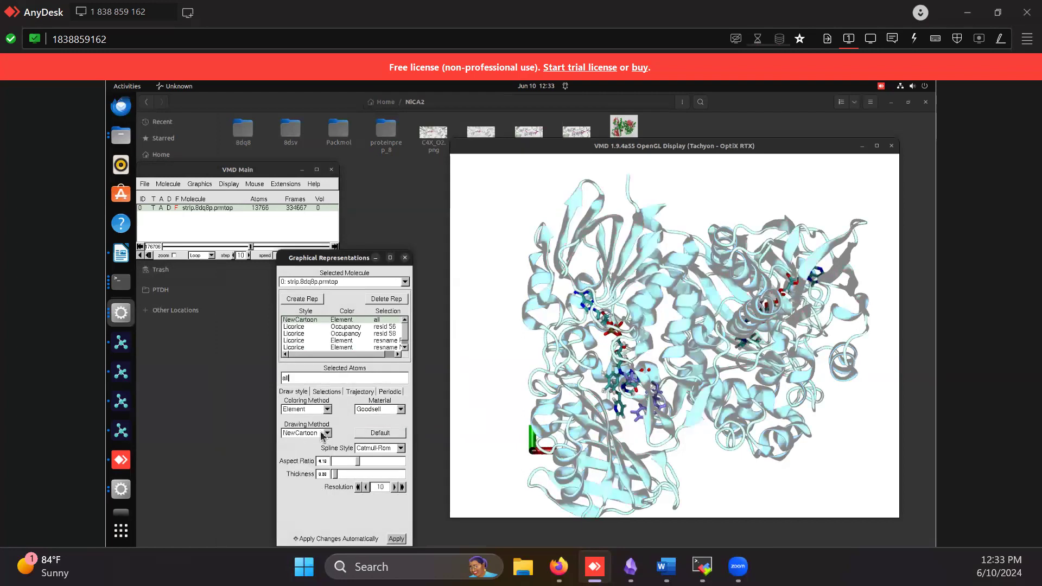
{"action": "left_click", "coordinate": [324, 433]}
{"action": "left_click", "coordinate": [300, 316]}
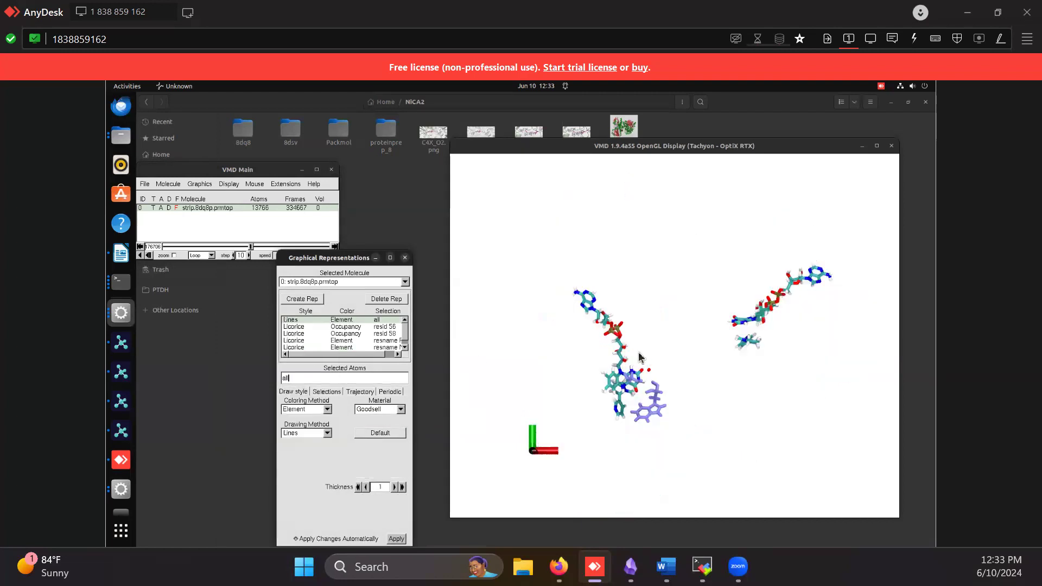
{"action": "left_click", "coordinate": [324, 433]}
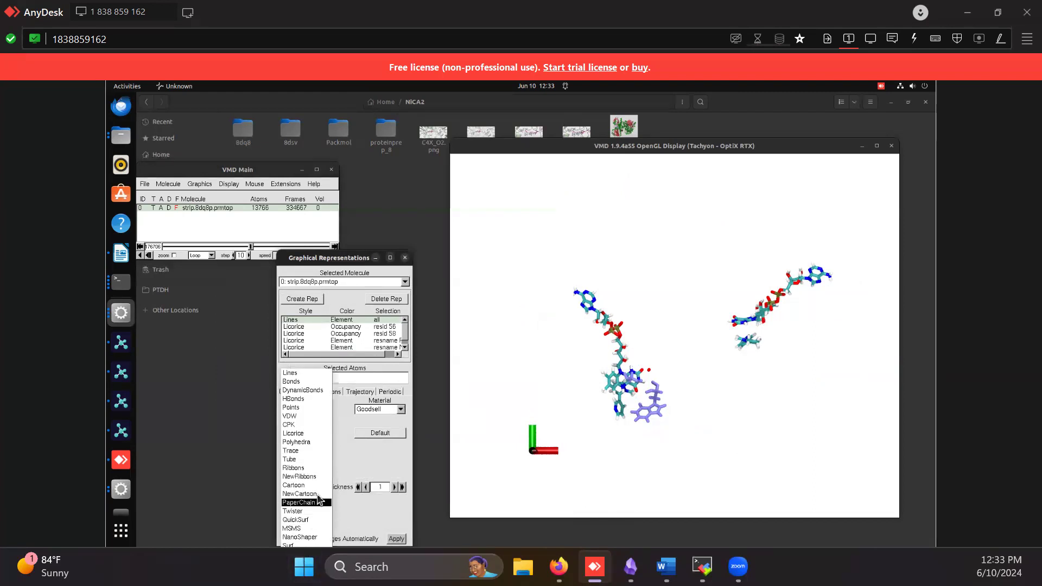
{"action": "left_click", "coordinate": [325, 494]}
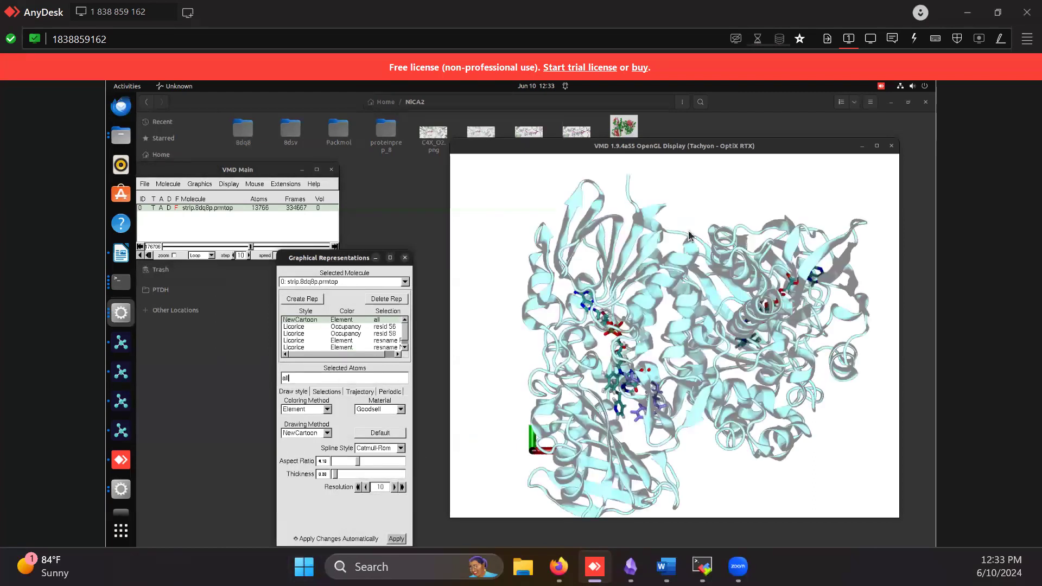
{"action": "left_click", "coordinate": [315, 414]}
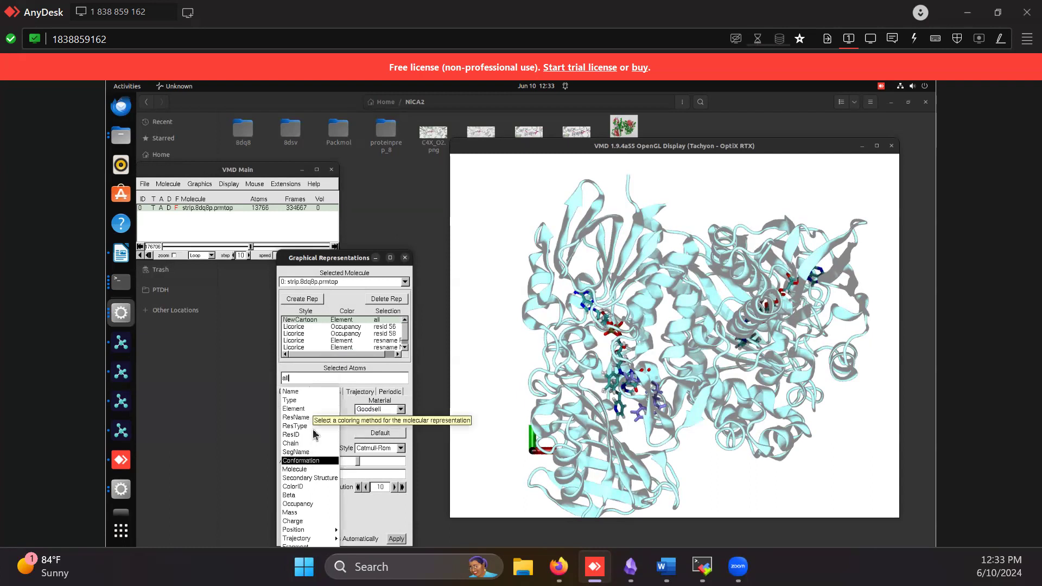
{"action": "left_click", "coordinate": [309, 478]}
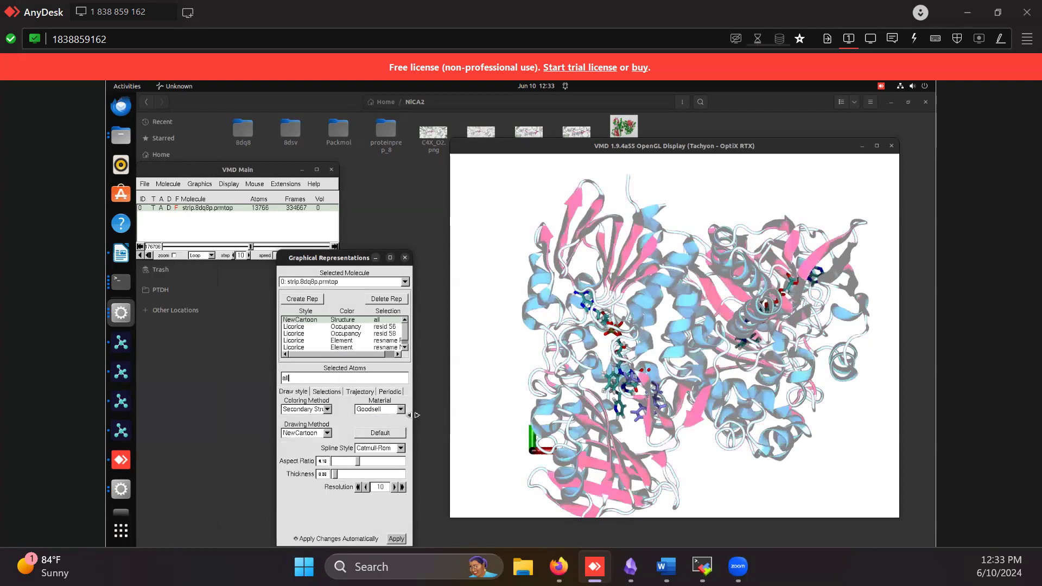
Set the material of the all-atom NewCartoon representation to AOShiny and inspect the protein in the display
{"action": "left_click", "coordinate": [384, 411]}
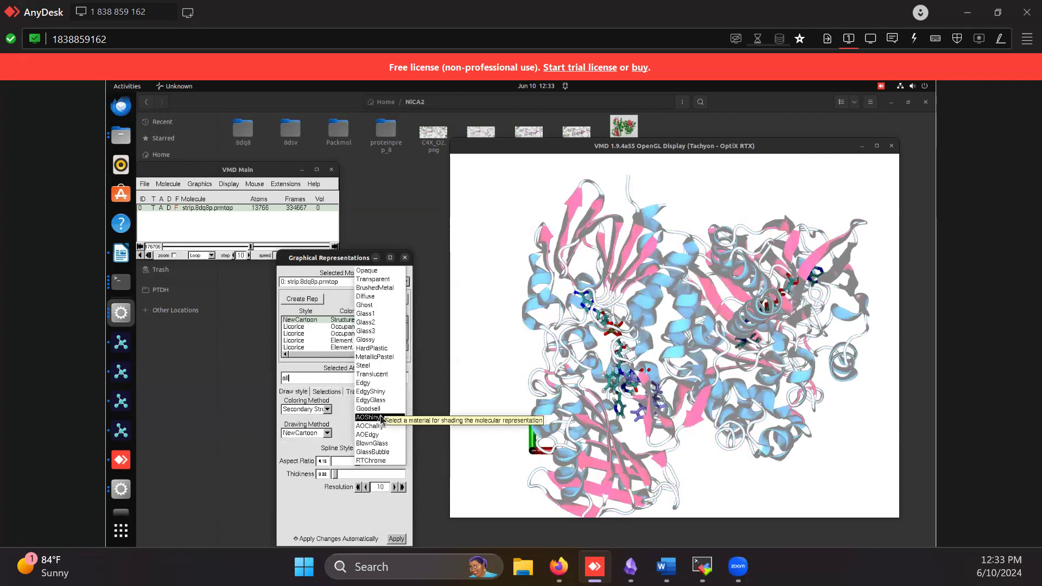
{"action": "left_click", "coordinate": [386, 415]}
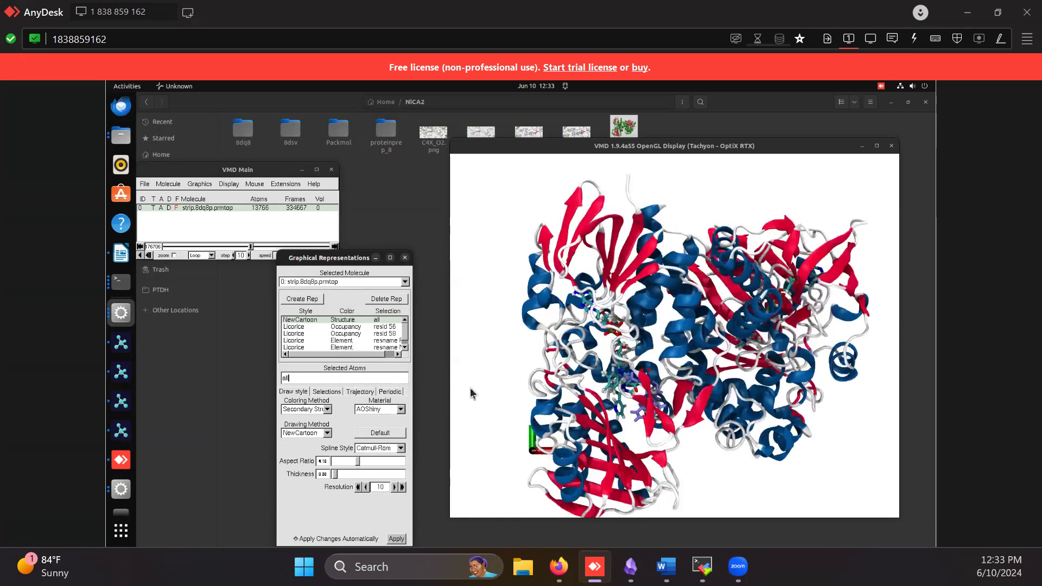
{"action": "scroll", "coordinate": [671, 276], "scroll_direction": "up", "scroll_amount": 3}
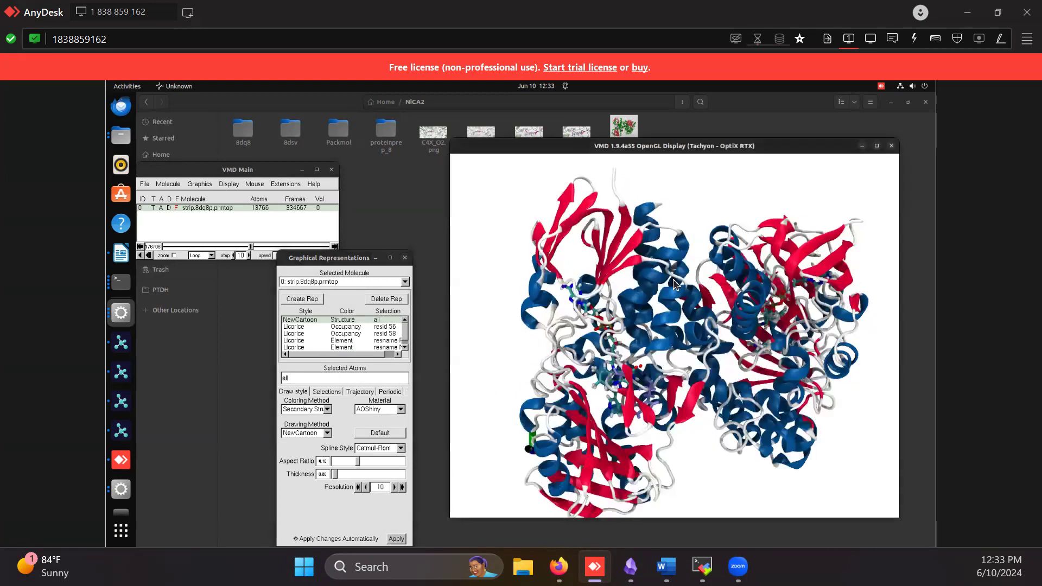
{"action": "left_click", "coordinate": [385, 409]}
{"action": "left_click", "coordinate": [385, 409]}
Select the licorice representation for resid 56 and examine the residue on the rotated structure
{"action": "left_click", "coordinate": [298, 328]}
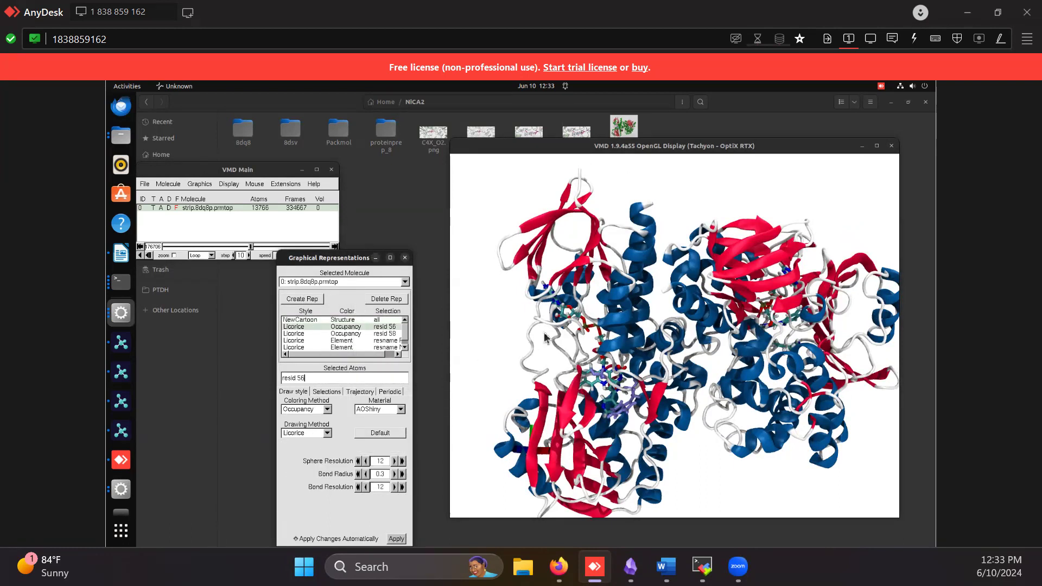
{"action": "left_click_drag", "start_coordinate": [599, 345], "coordinate": [526, 369]}
{"action": "left_click", "coordinate": [321, 377]}
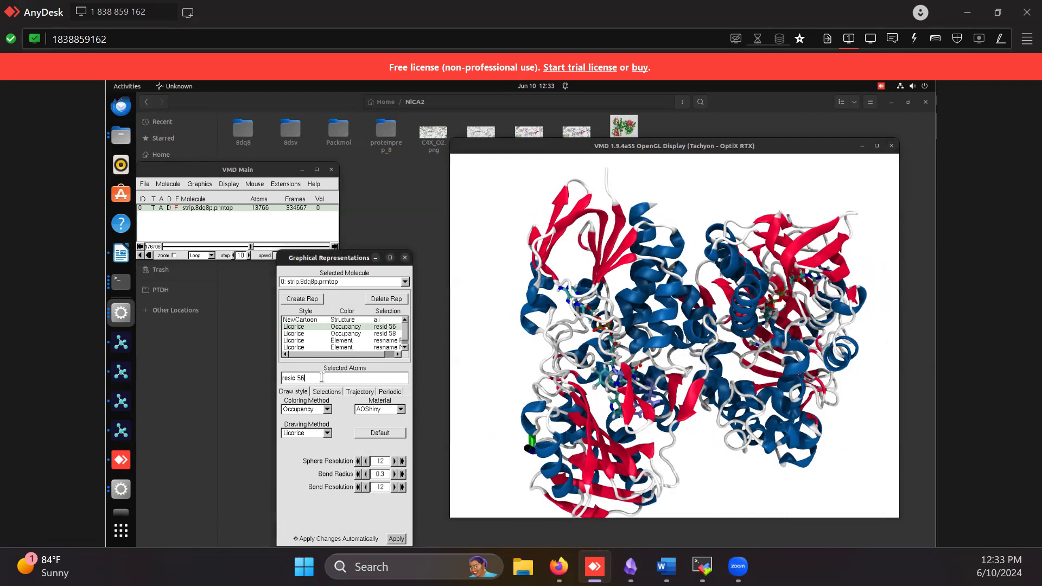
Try the NewCartoon drawing method on the resname FDA representation and switch it back to Licorice
{"action": "left_click", "coordinate": [342, 340]}
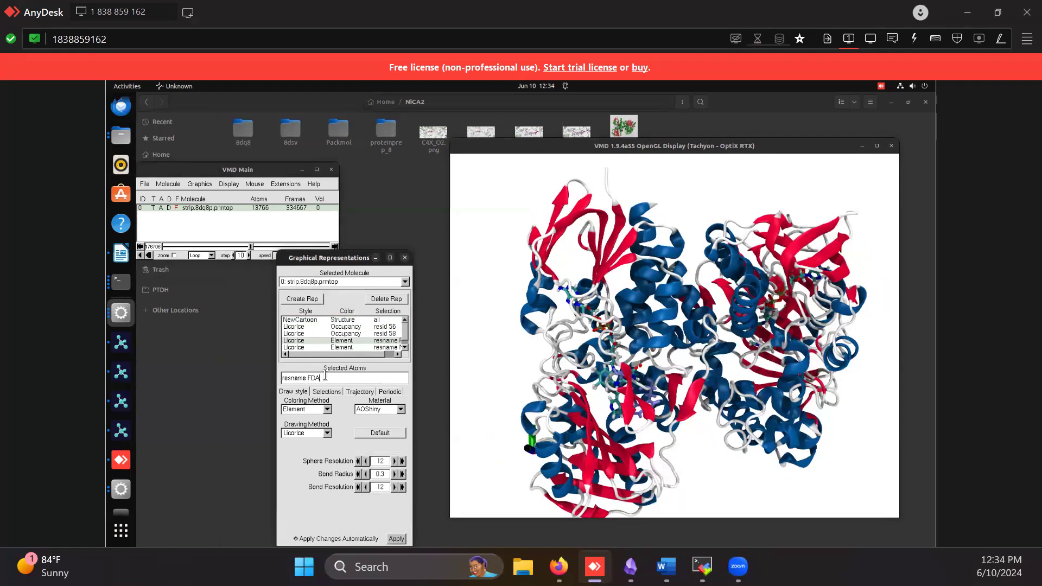
{"action": "mouse_move", "coordinate": [643, 375]}
{"action": "left_mouse_down"}
{"action": "mouse_move", "coordinate": [716, 376]}
{"action": "mouse_move", "coordinate": [654, 377]}
{"action": "left_mouse_up"}
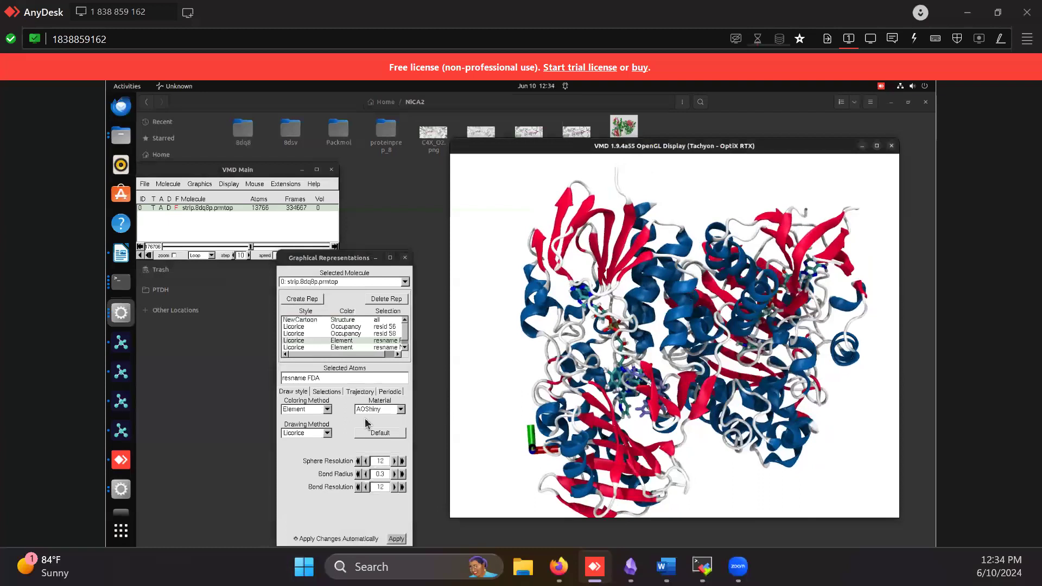
{"action": "left_click", "coordinate": [327, 434]}
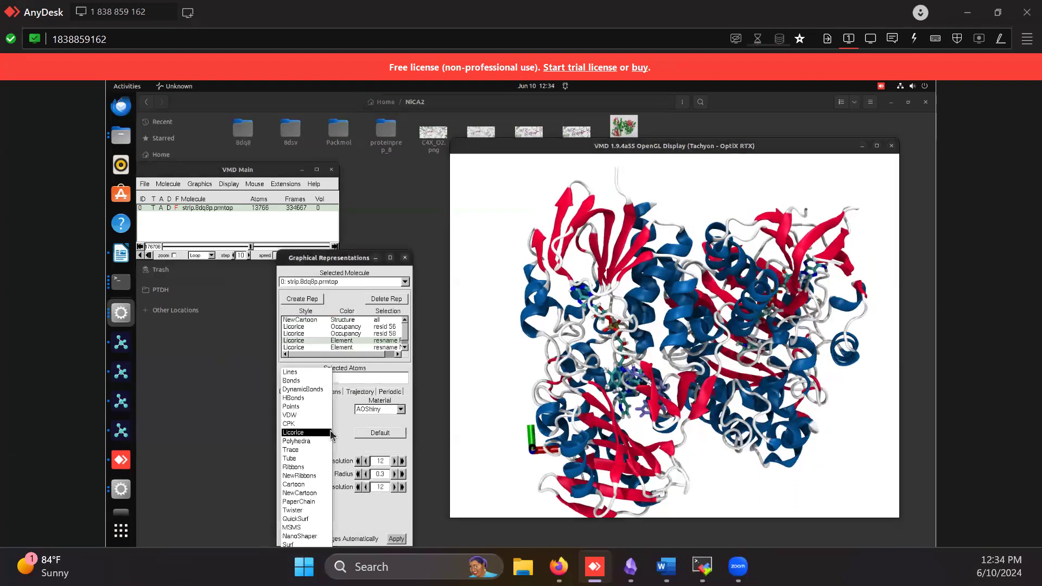
{"action": "left_click", "coordinate": [307, 494]}
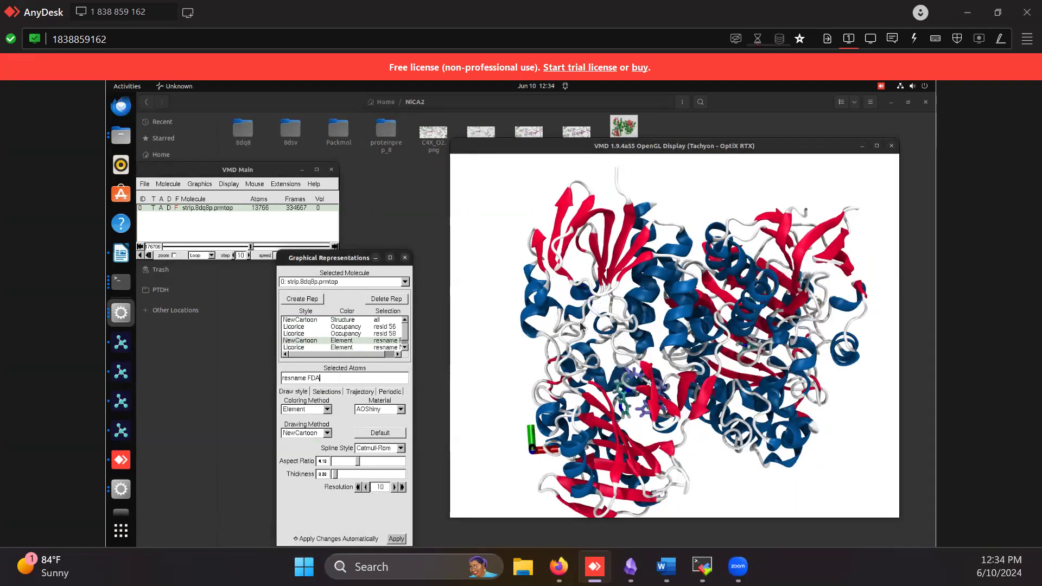
{"action": "left_click", "coordinate": [314, 436]}
{"action": "left_click", "coordinate": [312, 378]}
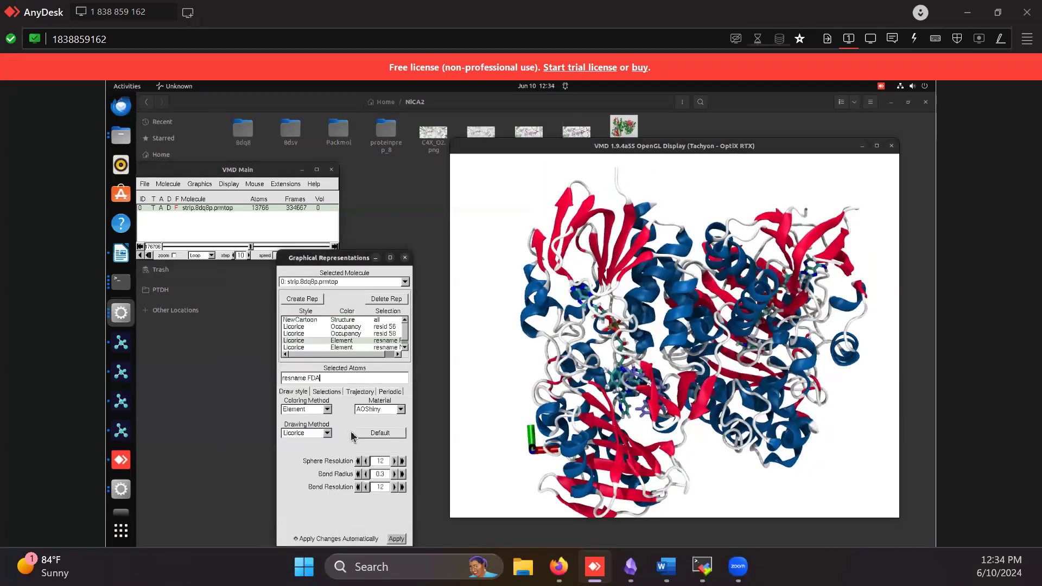
Look through the representation list and show the trajectory settings of the resname FDA representation
{"action": "left_click", "coordinate": [405, 347]}
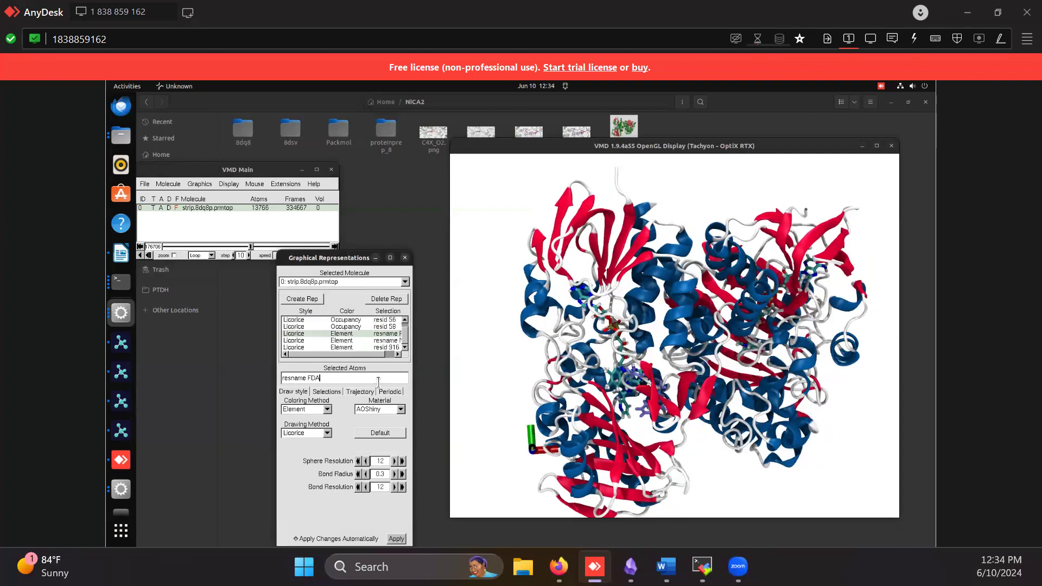
{"action": "left_click", "coordinate": [405, 319]}
{"action": "left_click", "coordinate": [358, 392]}
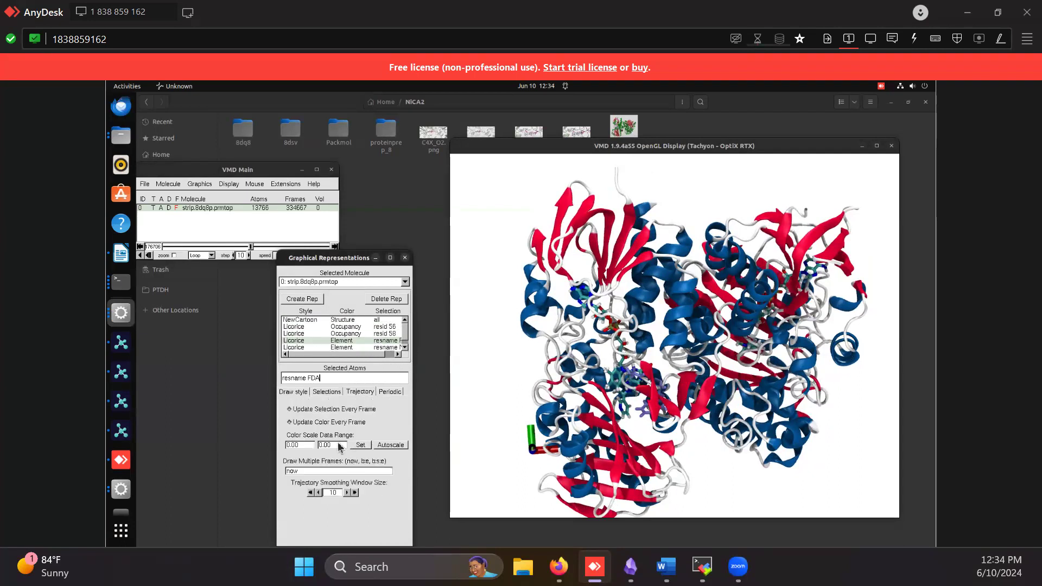
{"action": "left_click", "coordinate": [301, 392]}
{"action": "left_click", "coordinate": [358, 393]}
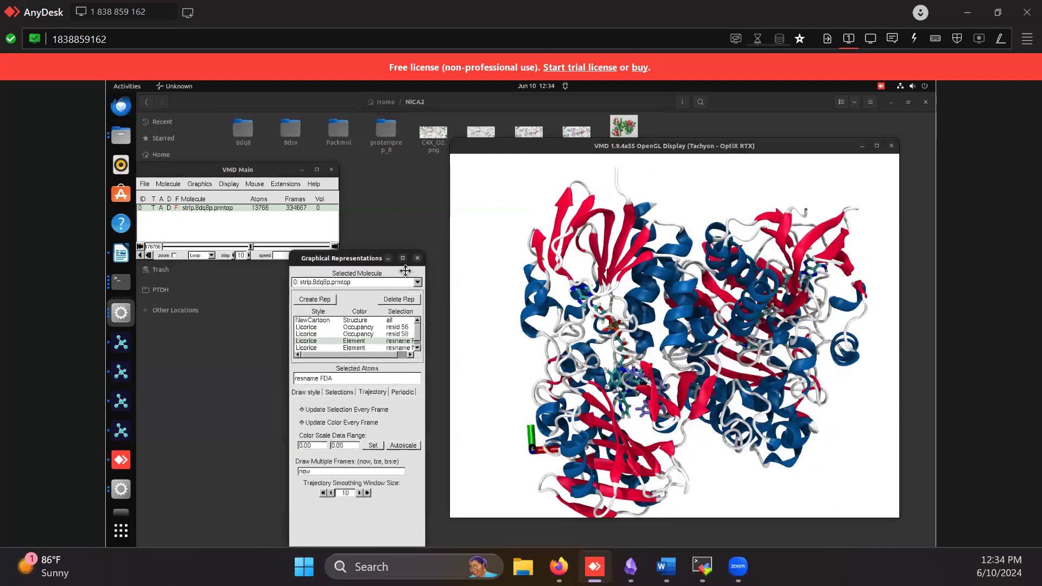
Play the strip.8dq8p.prmtop trajectory from the first frame, moving the Graphical Representations window clear of the playback controls and molecule display
{"action": "left_click_drag", "start_coordinate": [321, 255], "coordinate": [404, 255]}
{"action": "left_click", "coordinate": [335, 255]}
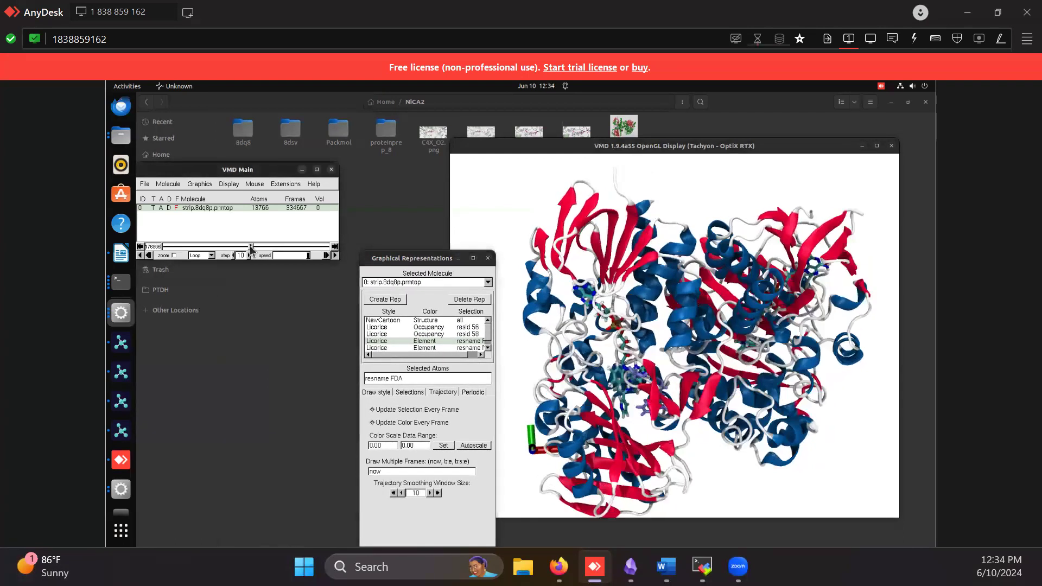
{"action": "left_click", "coordinate": [140, 247]}
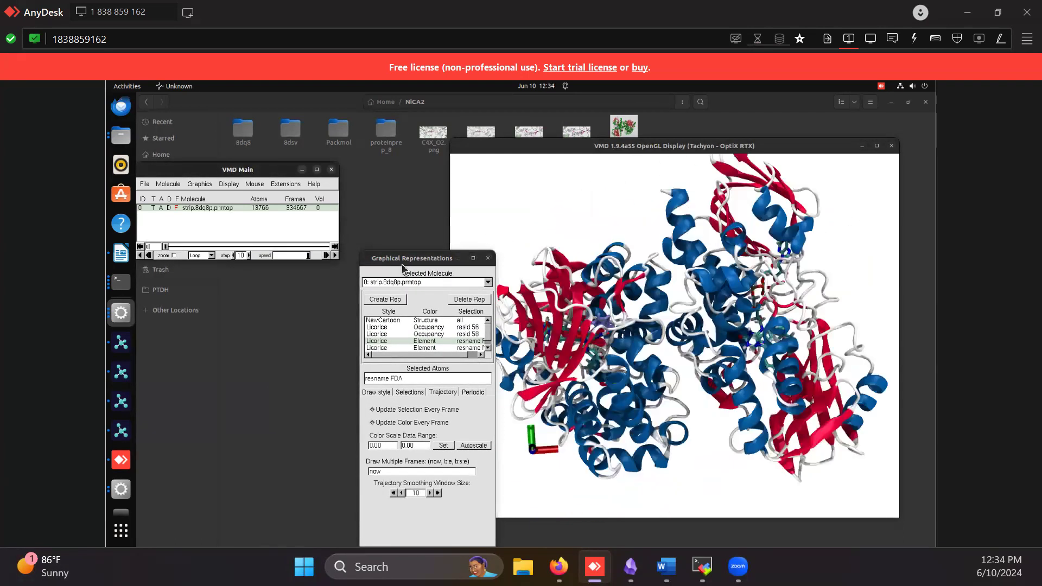
{"action": "left_click", "coordinate": [335, 255]}
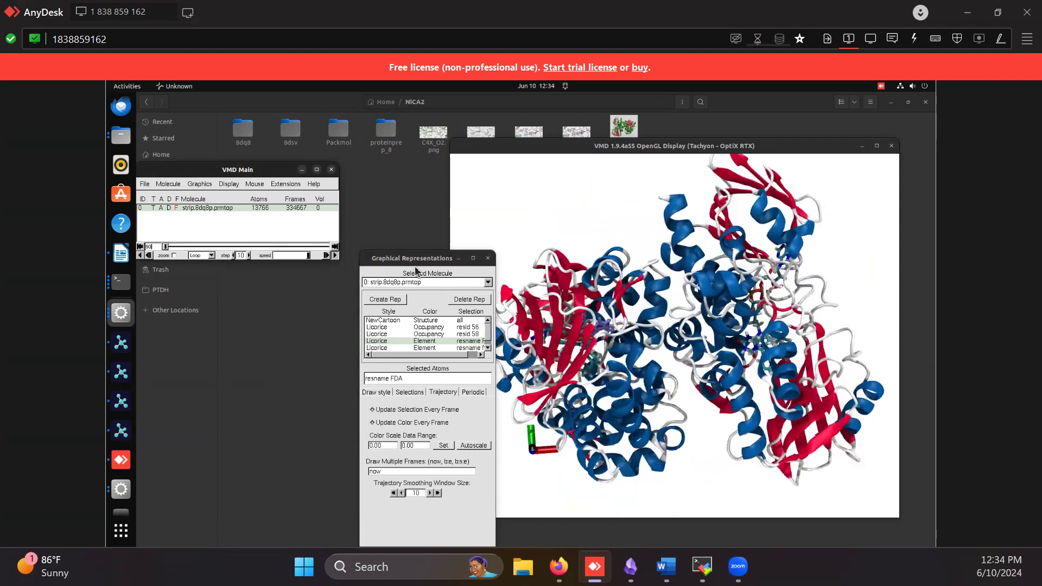
{"action": "left_click_drag", "start_coordinate": [369, 498], "coordinate": [276, 463]}
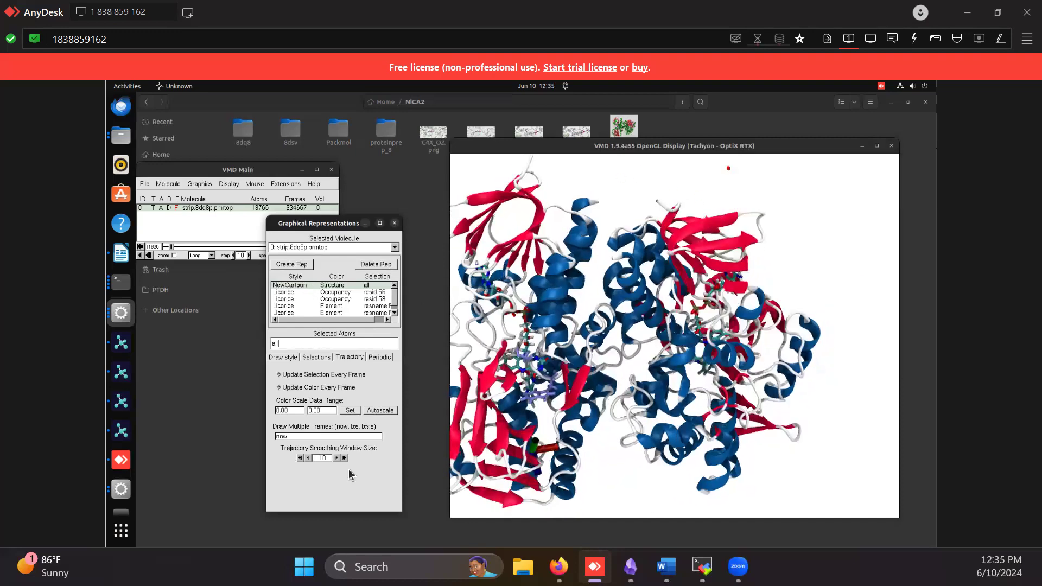
Review the draw style settings of the resname NCT, resname FDA and resid 58 licorice representations against the moving structure
{"action": "left_click", "coordinate": [333, 293]}
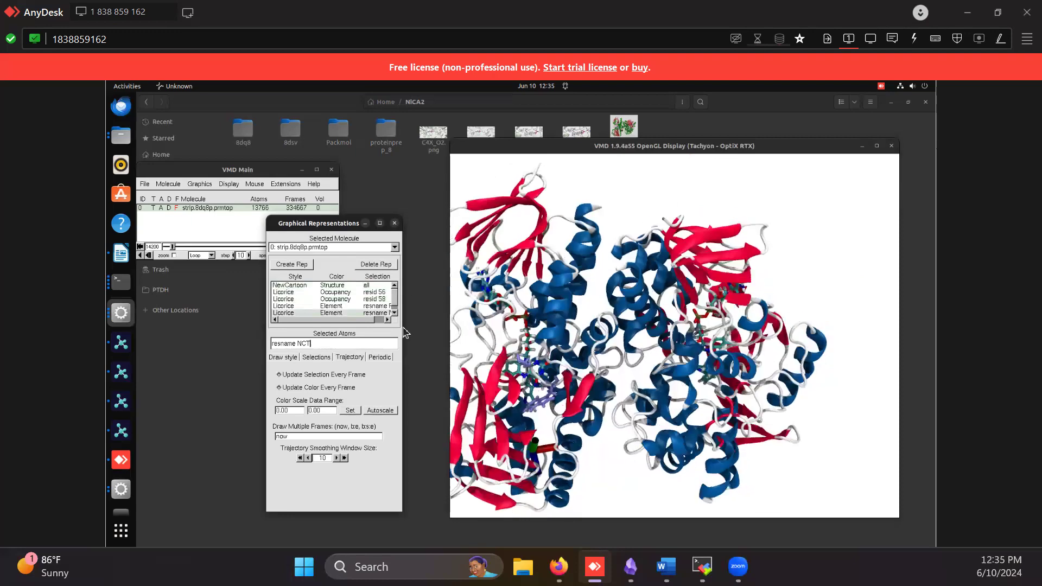
{"action": "left_click", "coordinate": [296, 357]}
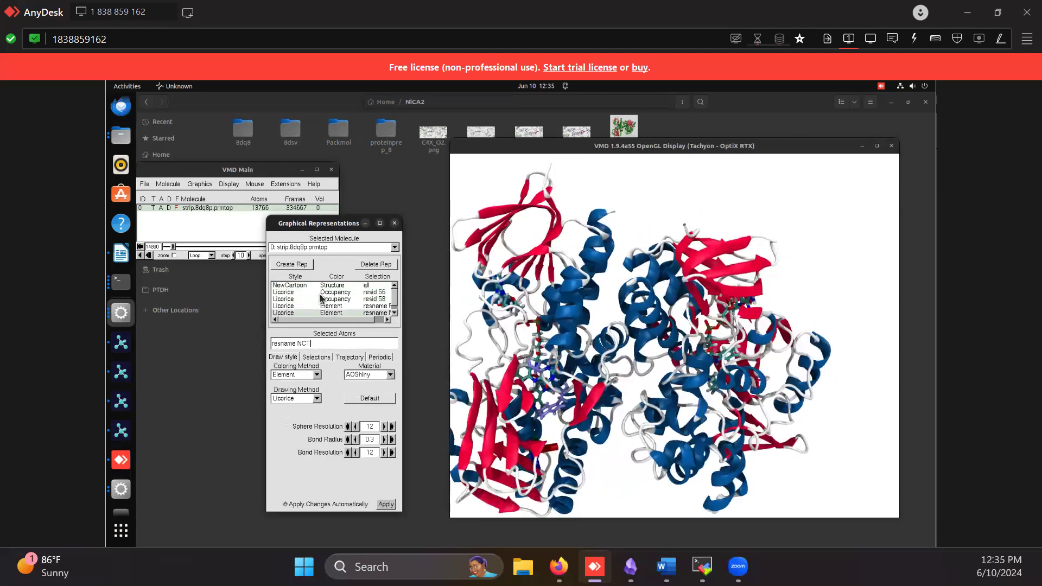
{"action": "left_click", "coordinate": [333, 307]}
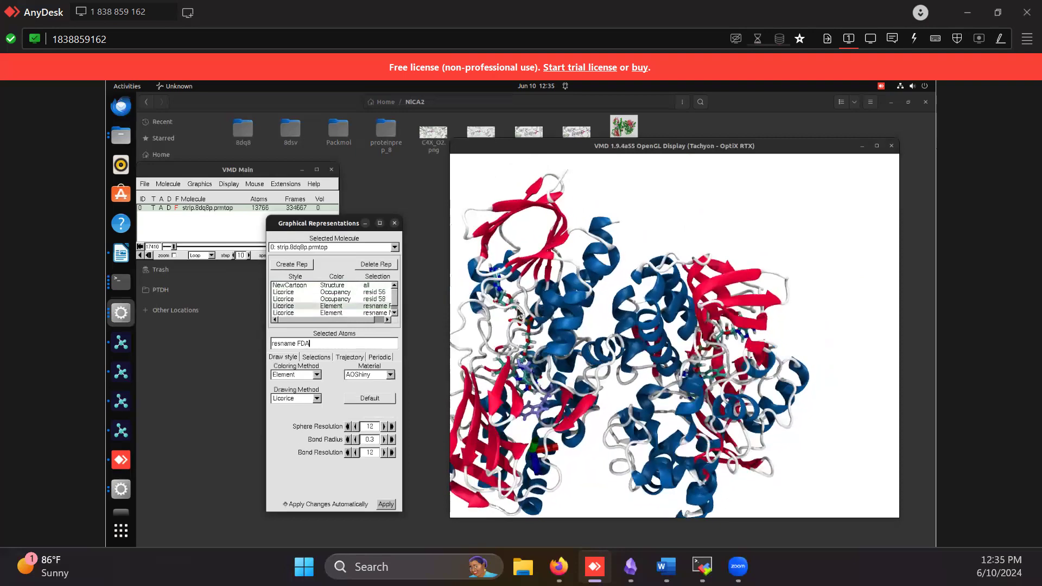
{"action": "left_click_drag", "start_coordinate": [536, 313], "coordinate": [526, 276]}
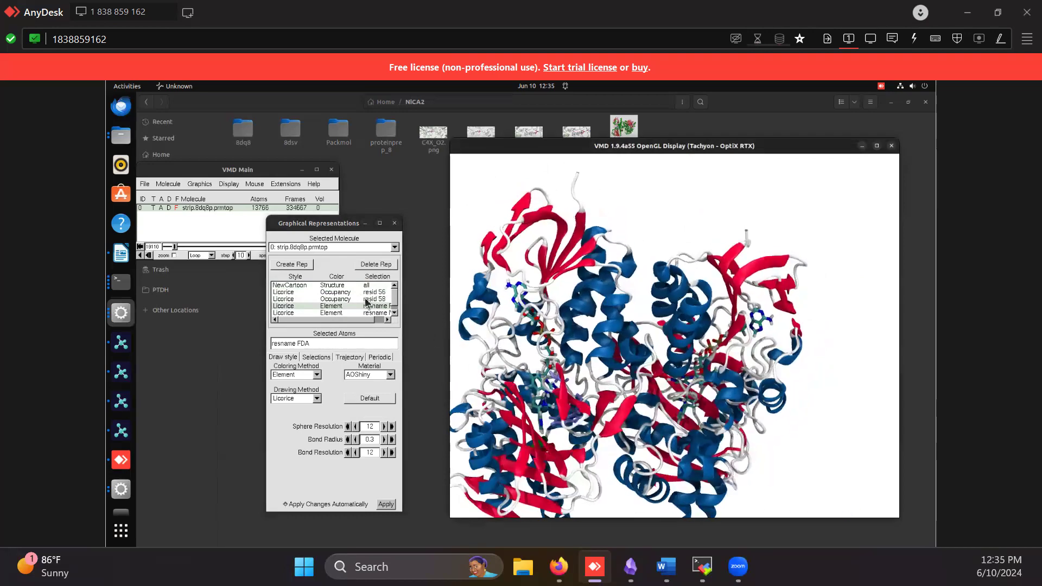
{"action": "left_click", "coordinate": [291, 299]}
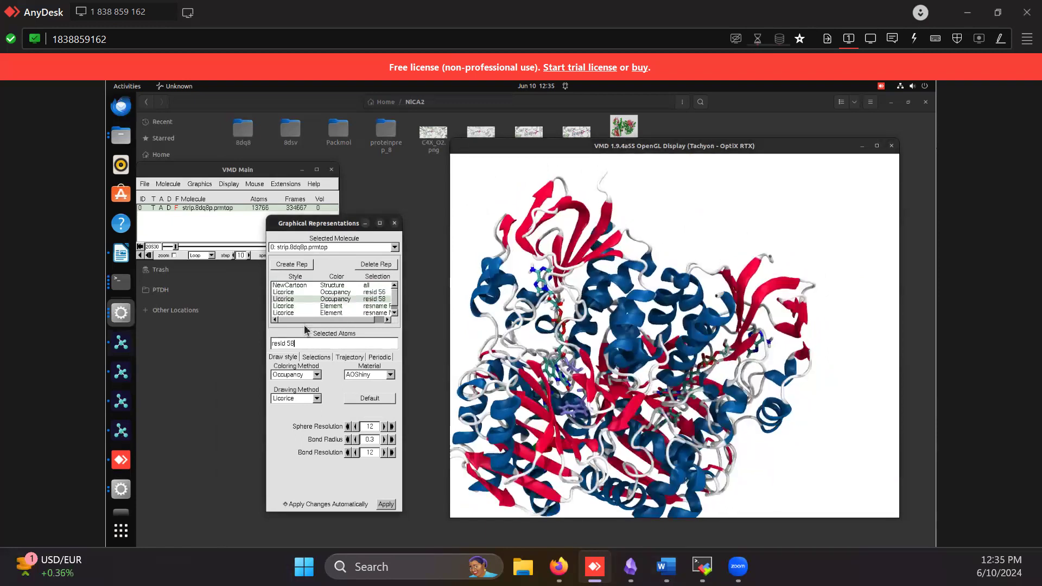
Look through the open PyMOL sessions and the other VMD session's display
{"action": "key", "text": "alt+Tab"}
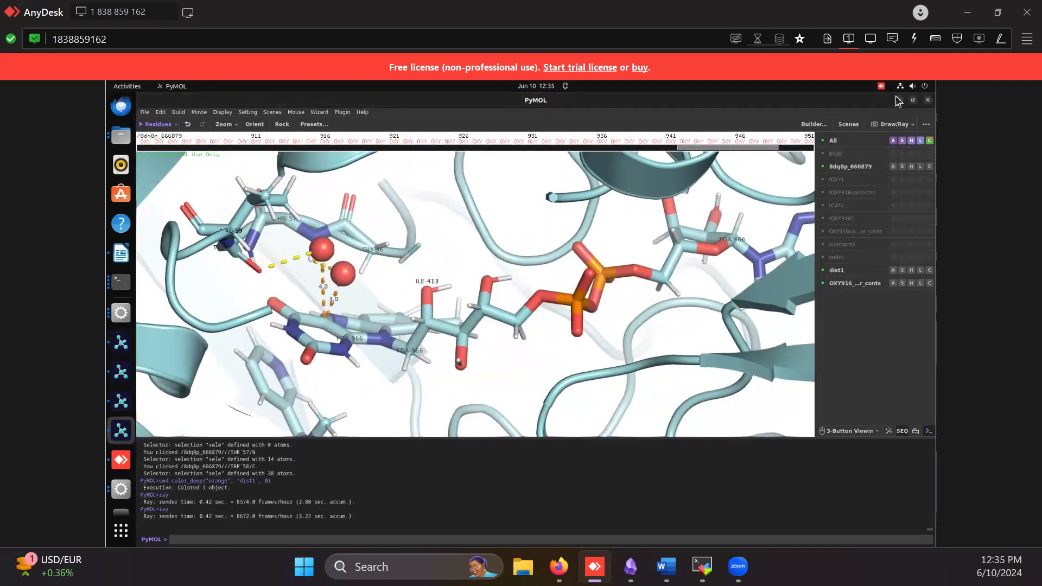
{"action": "left_click", "coordinate": [121, 430]}
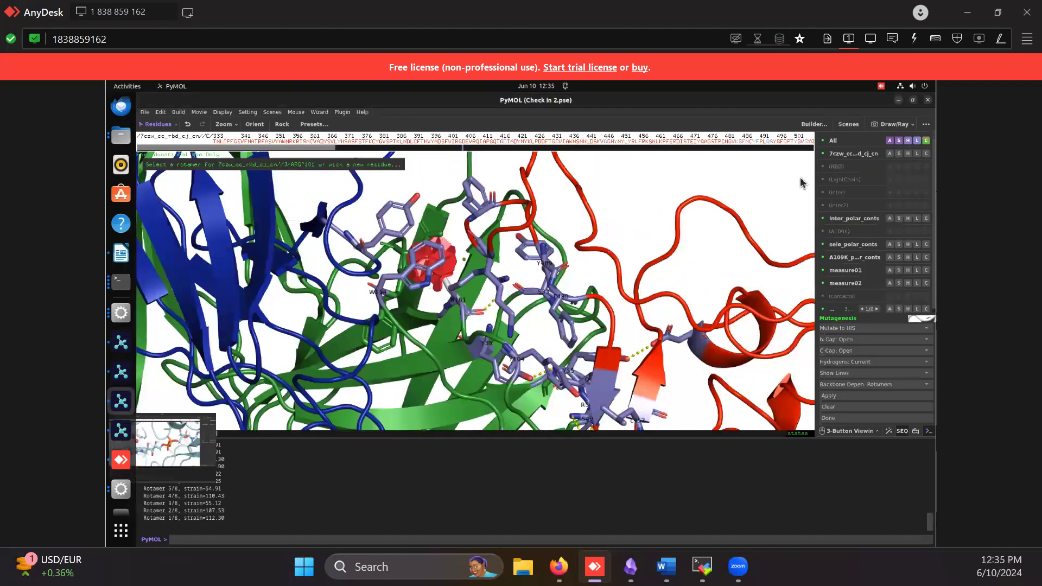
{"action": "left_click", "coordinate": [121, 505]}
{"action": "left_click", "coordinate": [124, 495]}
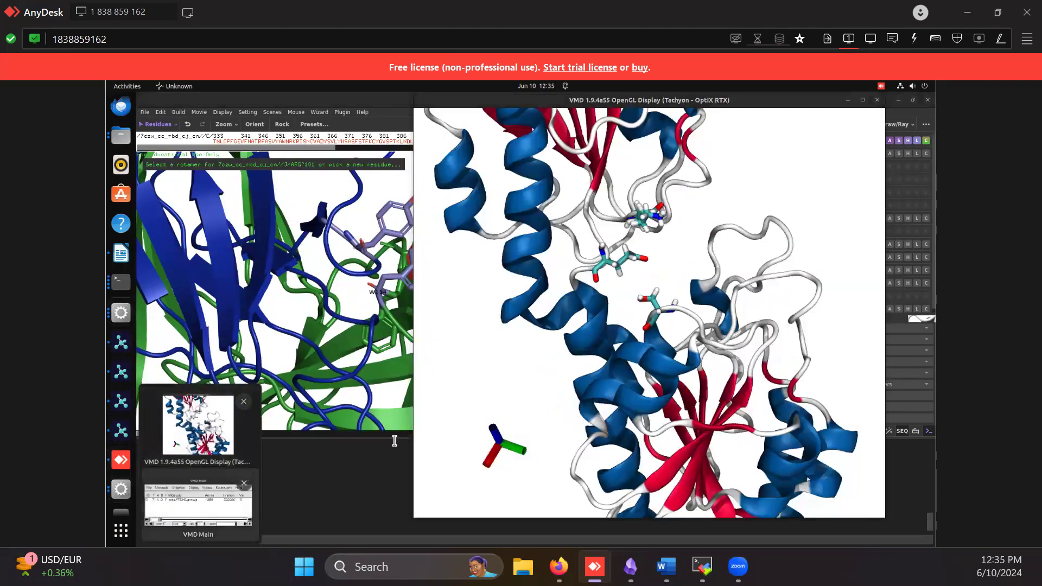
{"action": "left_click", "coordinate": [201, 507]}
{"action": "left_click", "coordinate": [382, 104]}
Bring back the VMD session of strip.8dq8p.prmtop with its Graphical Representations and OpenGL display windows, and rotate the protein
{"action": "left_click", "coordinate": [122, 313]}
{"action": "left_click", "coordinate": [122, 314]}
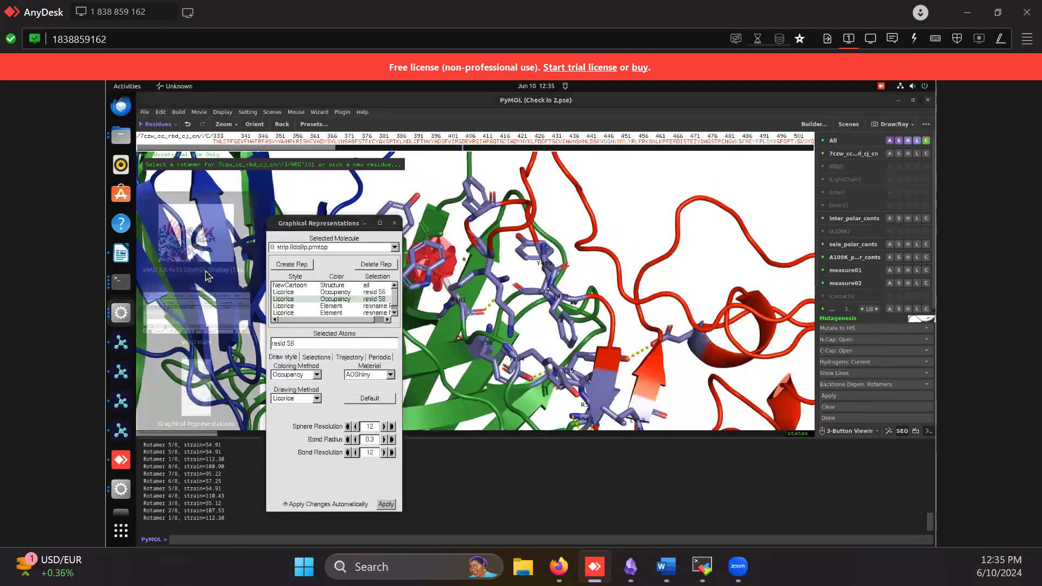
{"action": "left_click", "coordinate": [198, 234]}
{"action": "left_click_drag", "start_coordinate": [486, 389], "coordinate": [514, 367]}
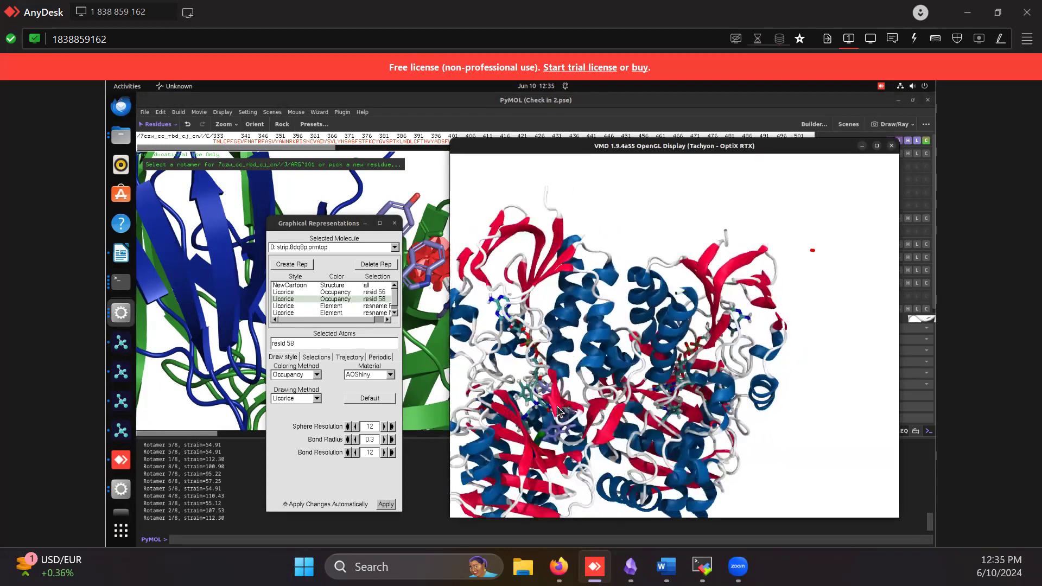
Try the Mass coloring method on the resid 58 licorice representation and return it to Occupancy
{"action": "left_click", "coordinate": [317, 375]}
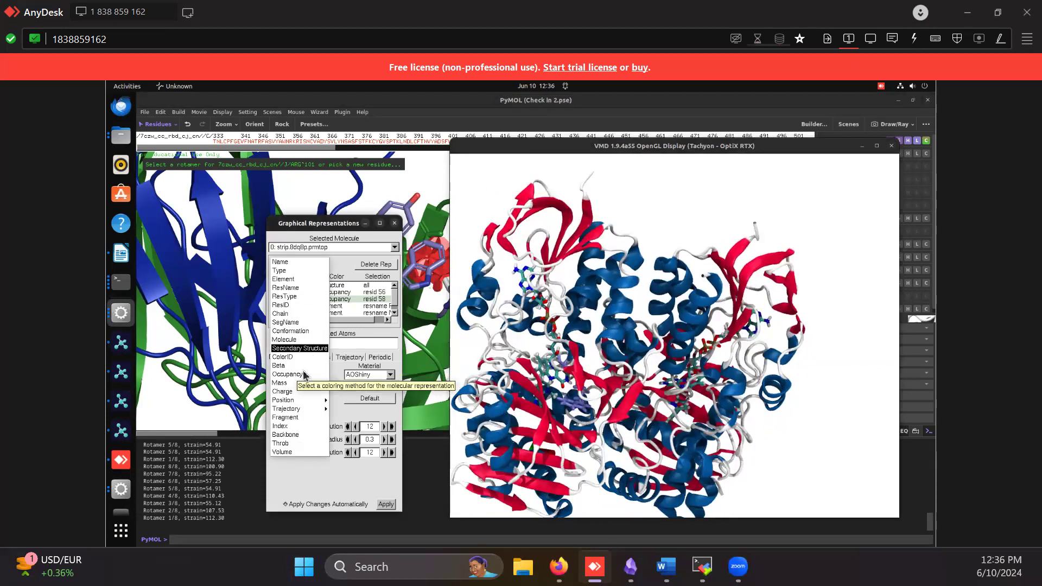
{"action": "left_click", "coordinate": [300, 383]}
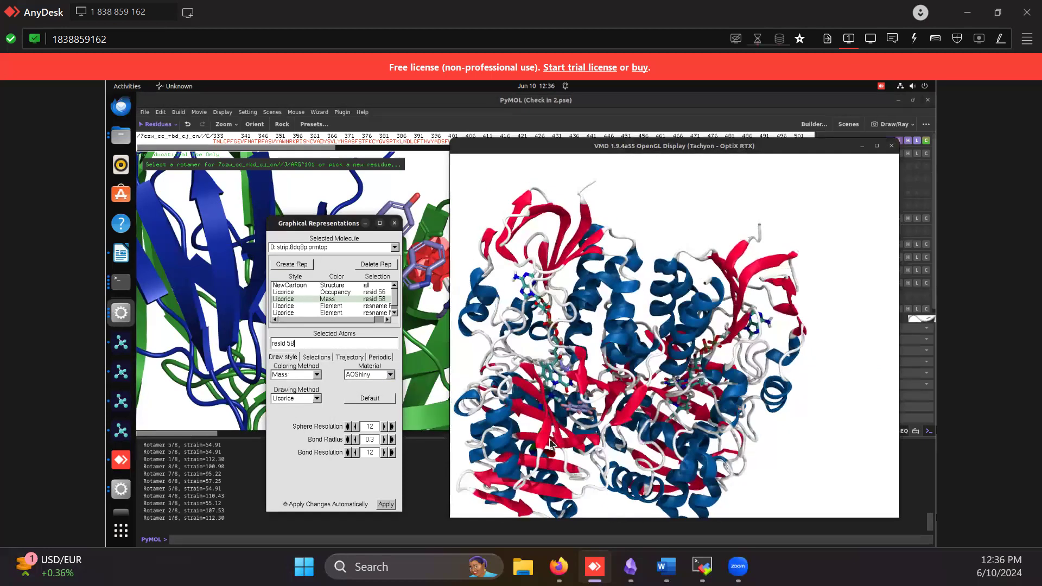
{"action": "left_click", "coordinate": [304, 375]}
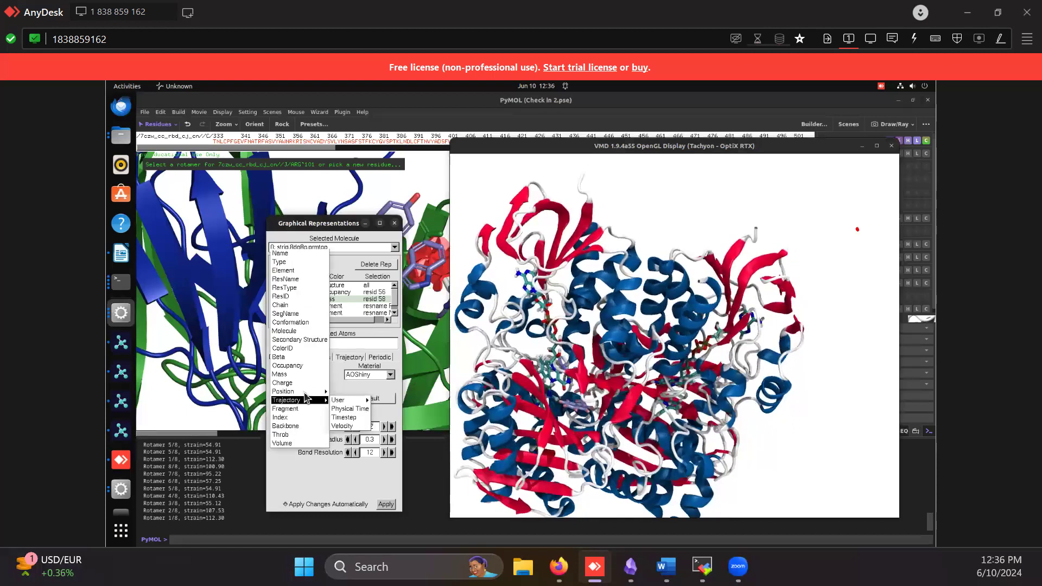
{"action": "left_click", "coordinate": [293, 479]}
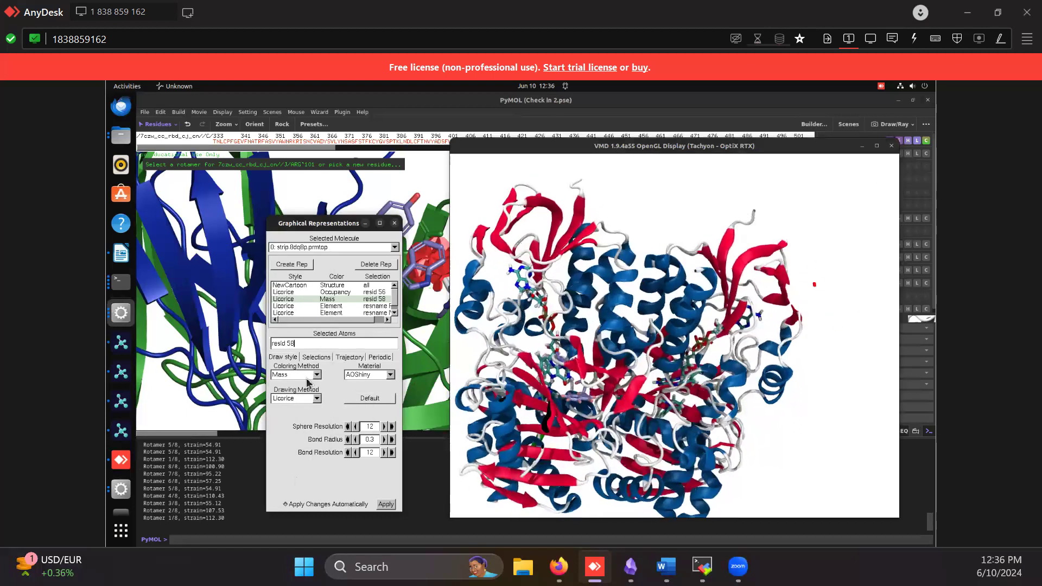
{"action": "left_click", "coordinate": [307, 374]}
{"action": "left_click", "coordinate": [287, 366]}
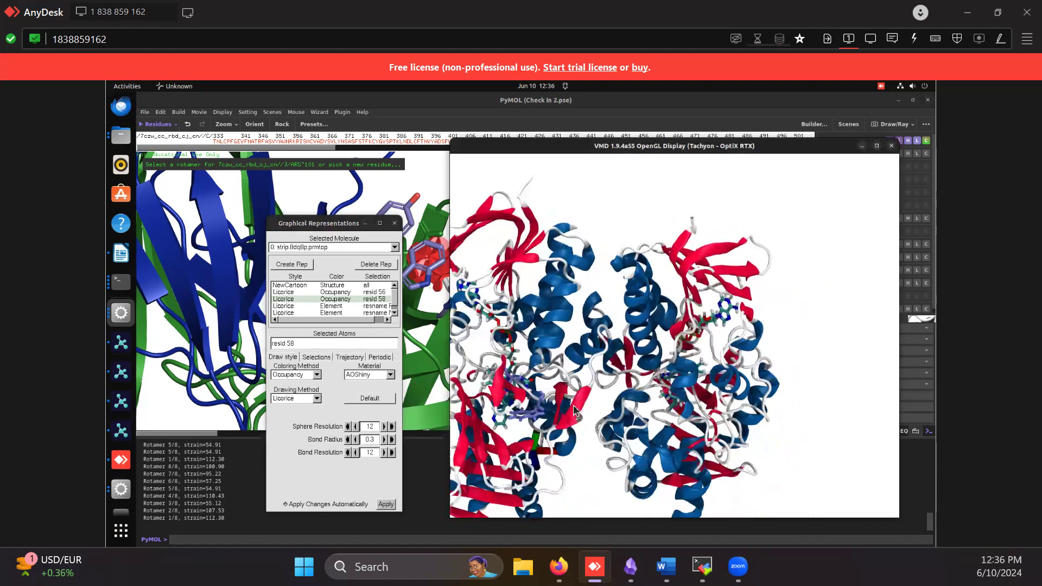
Close the Graphical Representations window and open the Color Controls from the strip.8dq8p.prmtop session's VMD Main window
{"action": "left_click", "coordinate": [394, 223]}
{"action": "left_click", "coordinate": [121, 313]}
{"action": "left_click", "coordinate": [199, 350]}
{"action": "left_click", "coordinate": [200, 185]}
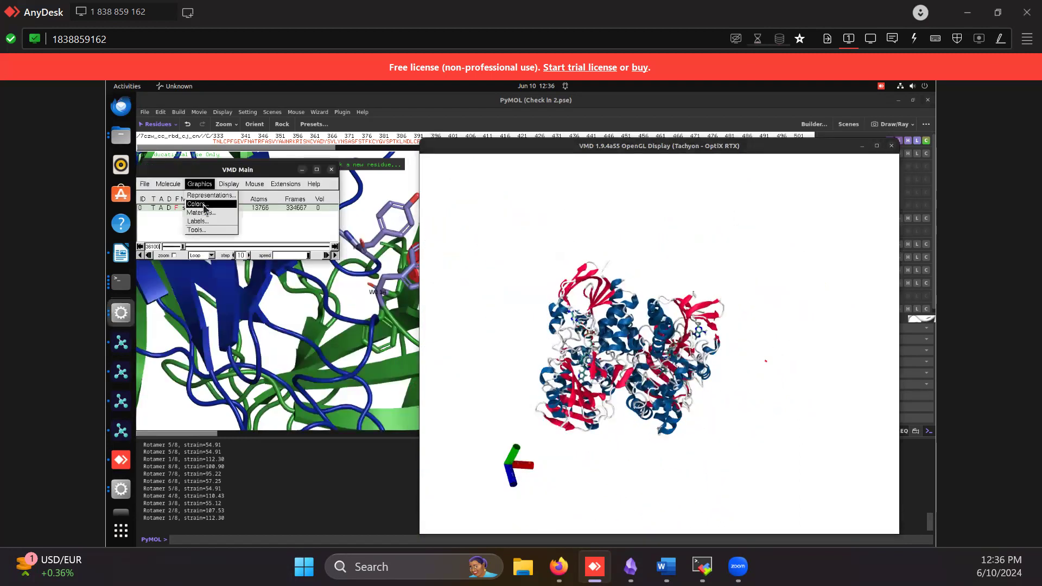
{"action": "left_click", "coordinate": [198, 204]}
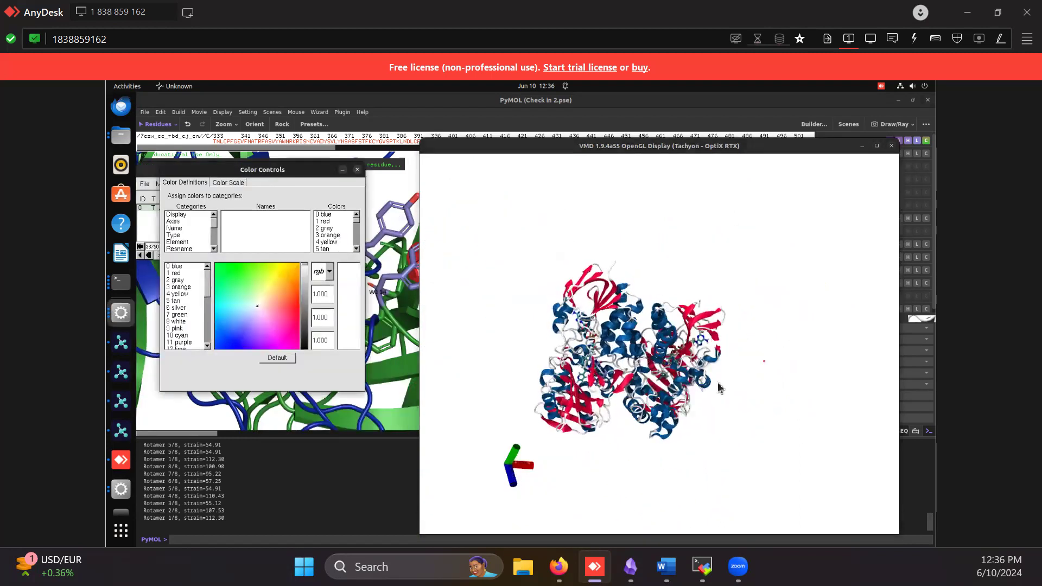
Try 16 black as the Display category's Background color and set it back to 8 white
{"action": "left_click", "coordinate": [178, 214]}
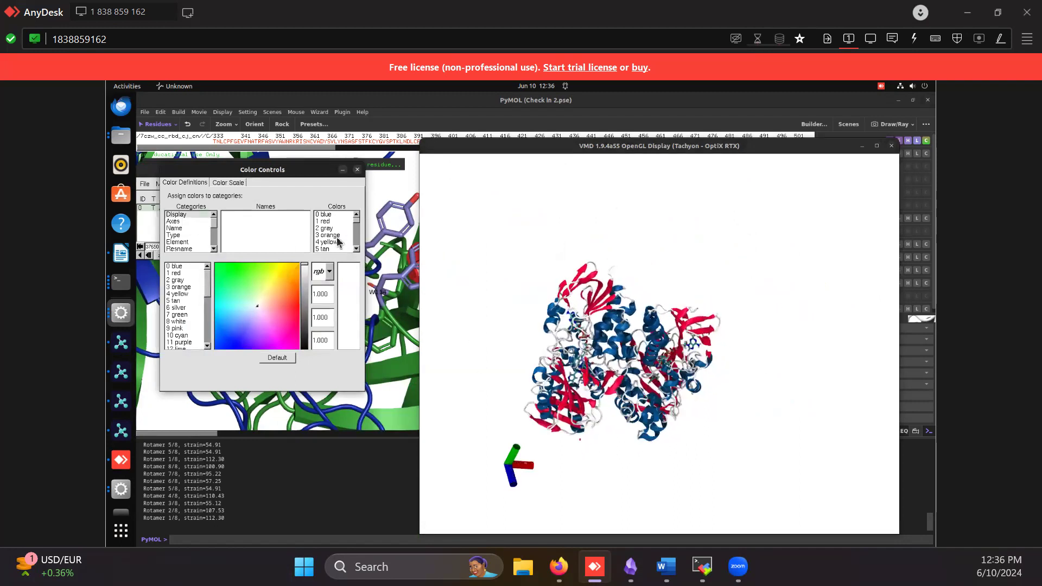
{"action": "left_click", "coordinate": [244, 215]}
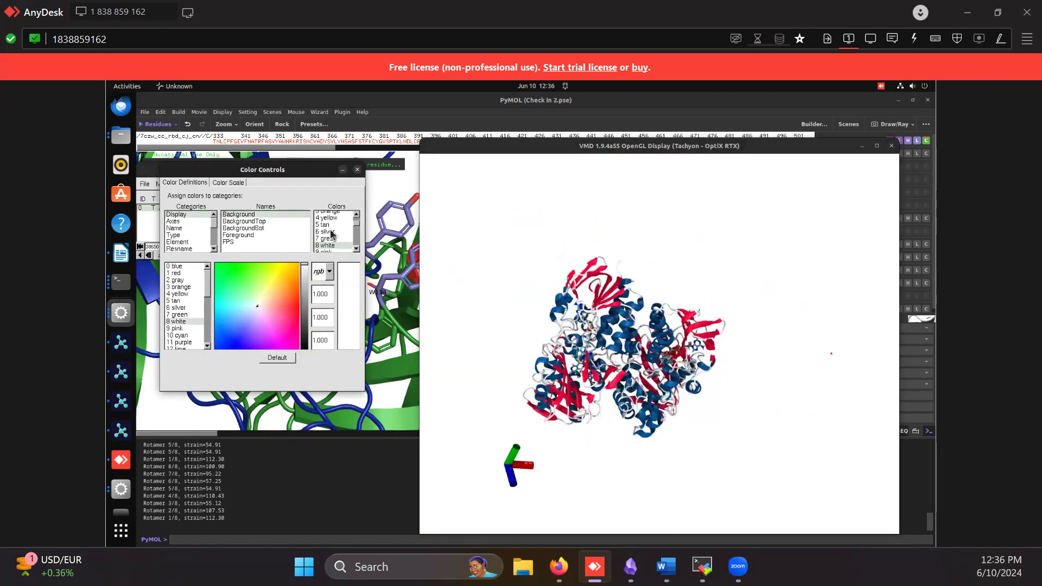
{"action": "scroll", "coordinate": [333, 234], "scroll_direction": "down", "scroll_amount": 2}
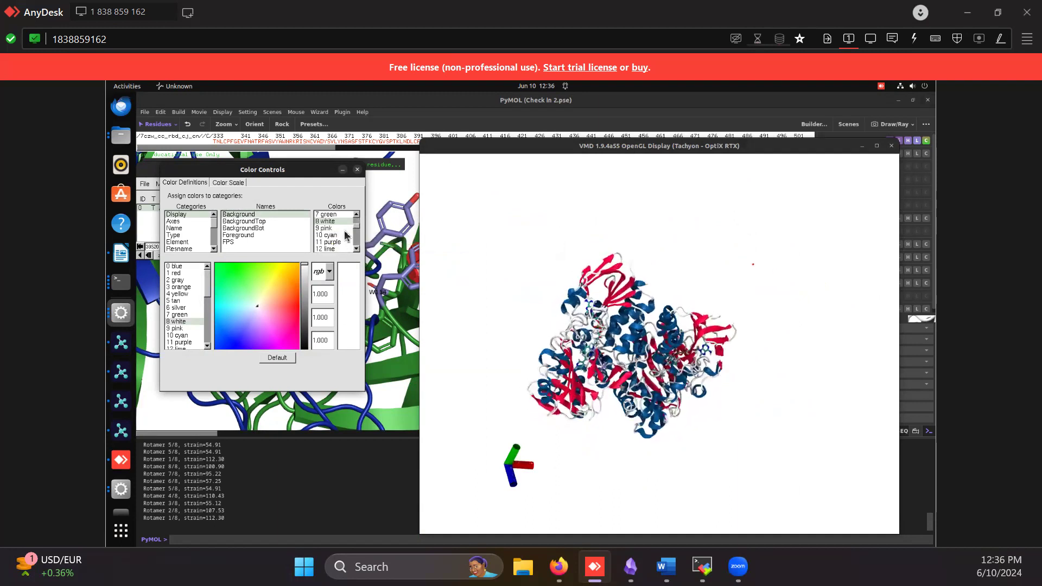
{"action": "scroll", "coordinate": [337, 234], "scroll_direction": "down", "scroll_amount": 1}
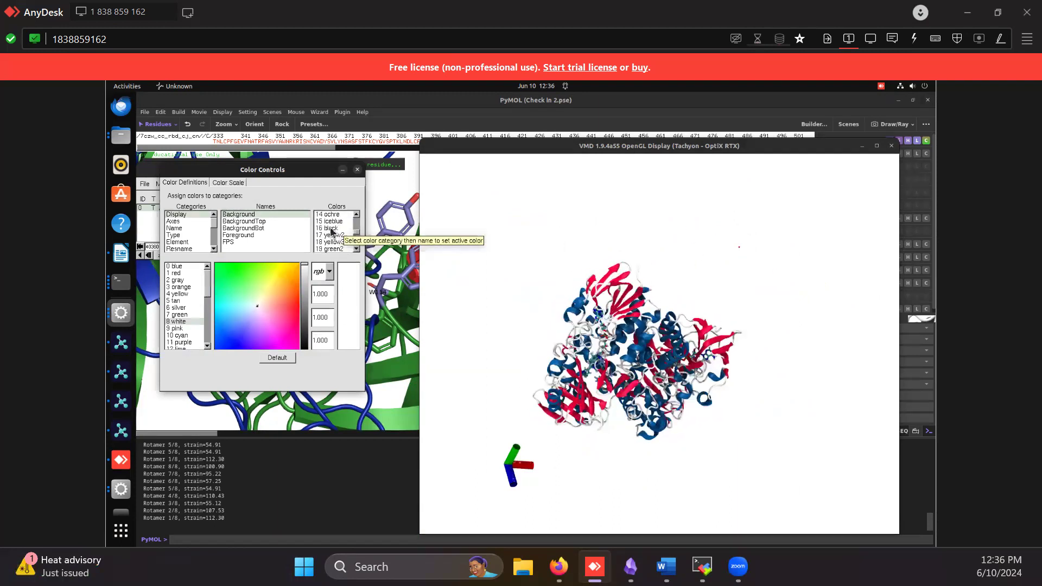
{"action": "left_click", "coordinate": [331, 229]}
{"action": "scroll", "coordinate": [331, 231], "scroll_direction": "up", "scroll_amount": 2}
{"action": "left_click", "coordinate": [325, 215]}
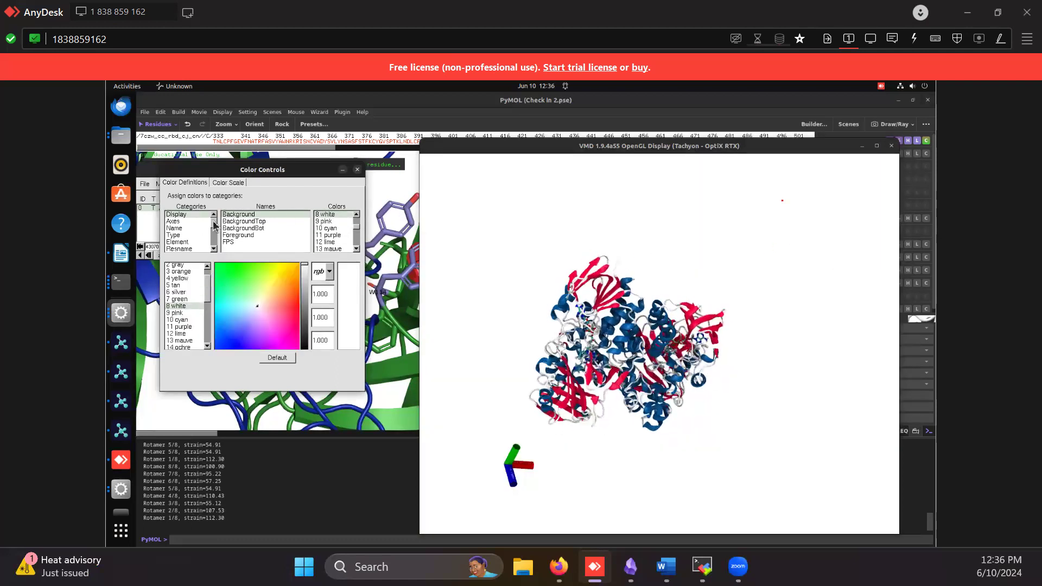
Review the colors assigned to the Structure category's helix, Extended_Beta, Turn and Coil entries, and close the Color Controls
{"action": "scroll", "coordinate": [217, 239], "scroll_direction": "down", "scroll_amount": 3}
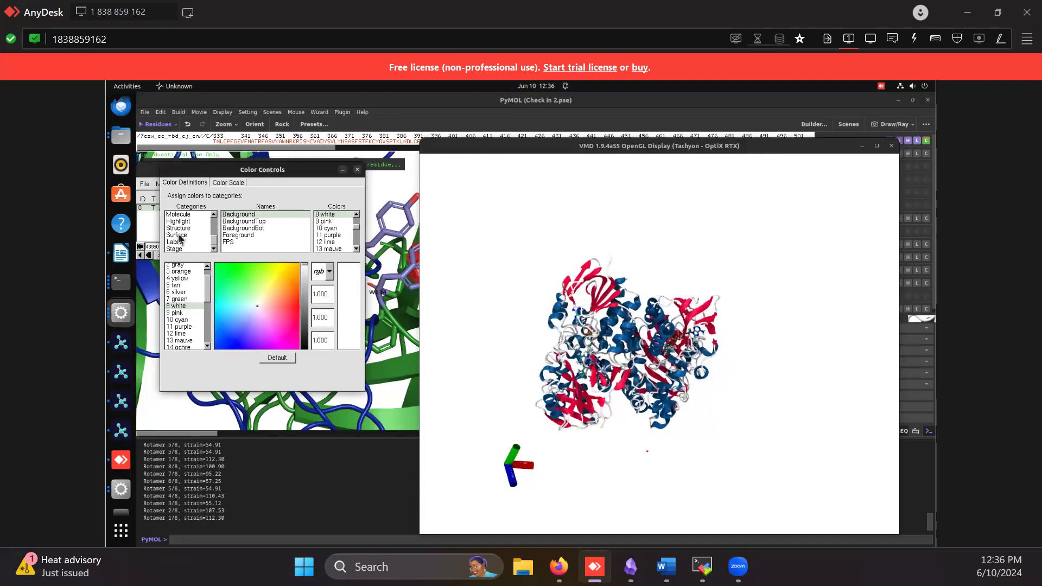
{"action": "left_click", "coordinate": [179, 221]}
{"action": "left_click", "coordinate": [179, 228]}
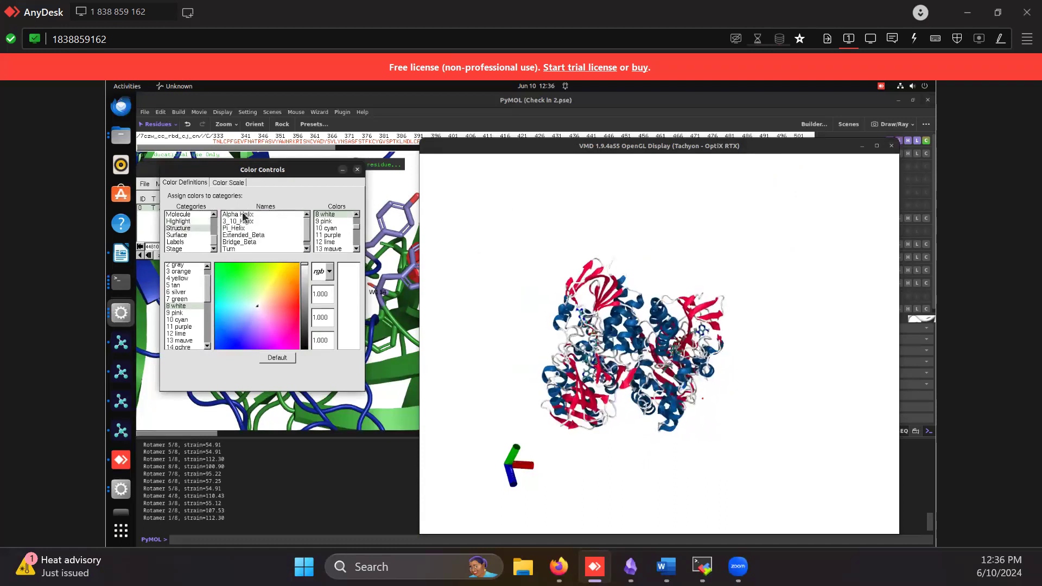
{"action": "left_click", "coordinate": [242, 214]}
{"action": "left_click", "coordinate": [247, 223]}
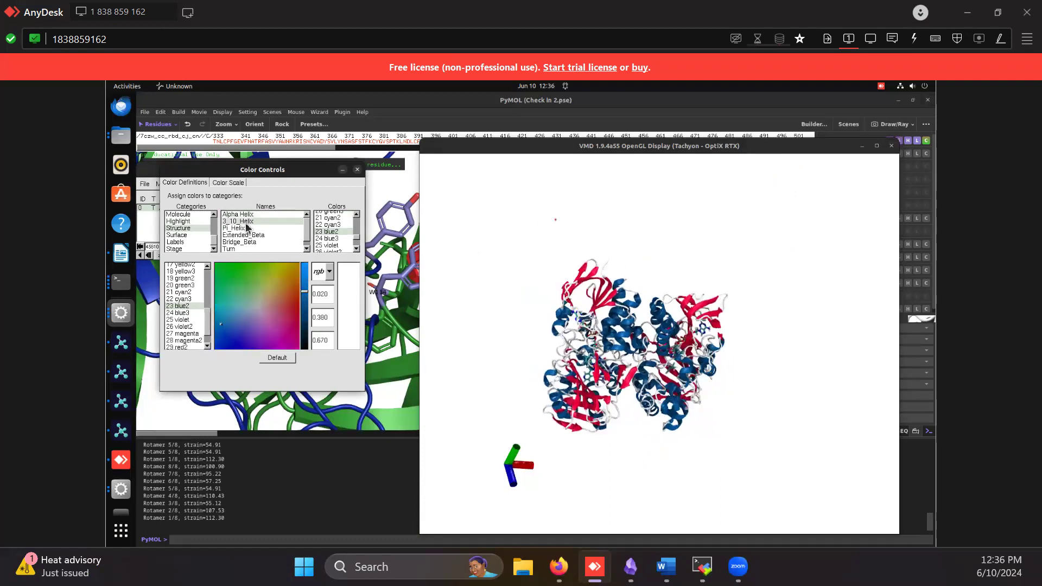
{"action": "left_click", "coordinate": [236, 229]}
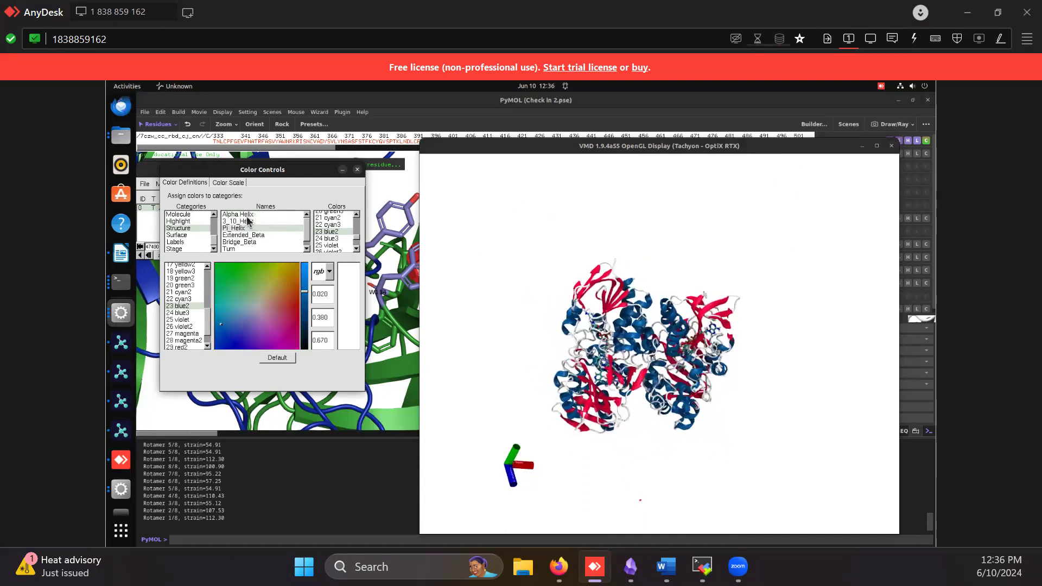
{"action": "left_click", "coordinate": [245, 215]}
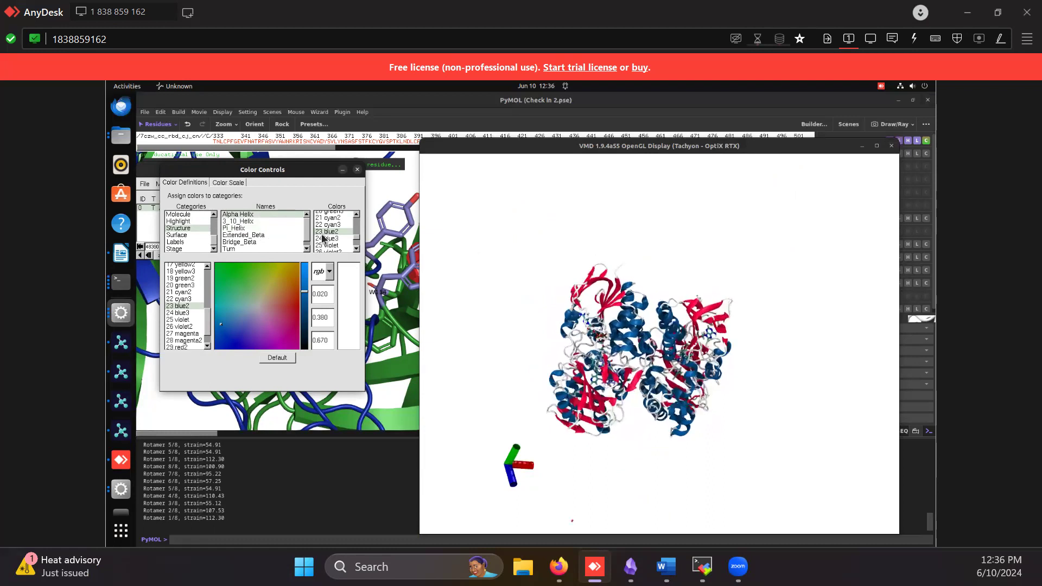
{"action": "left_click", "coordinate": [238, 227]}
{"action": "left_click", "coordinate": [256, 237]}
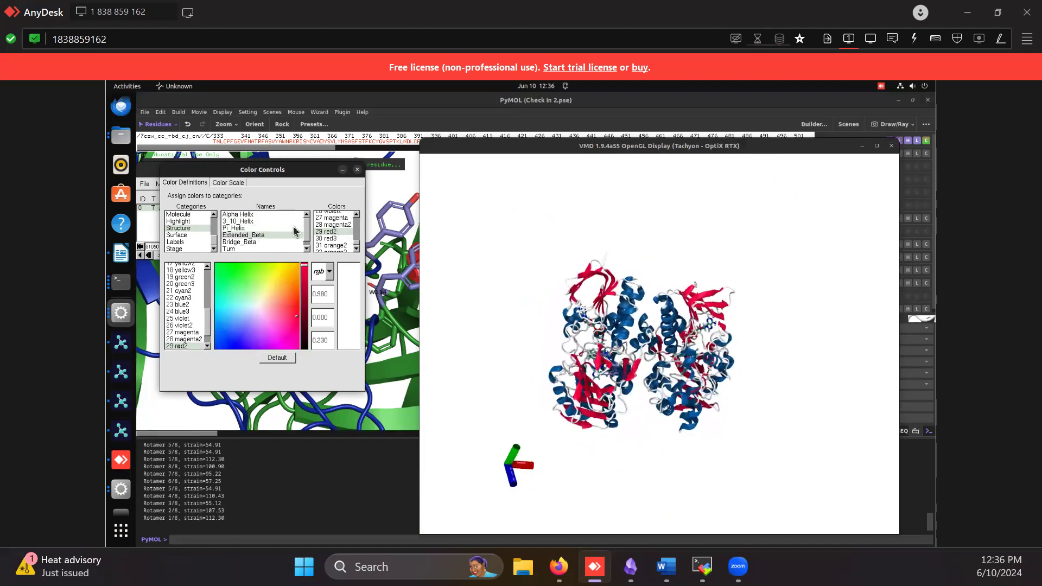
{"action": "left_click", "coordinate": [306, 249]}
{"action": "left_click", "coordinate": [234, 242]}
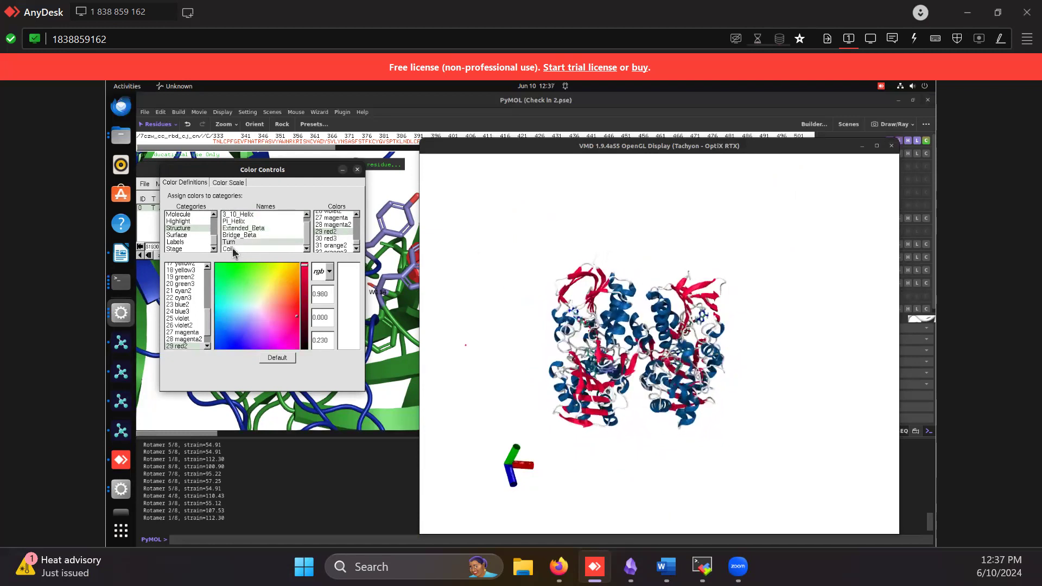
{"action": "left_click", "coordinate": [228, 248]}
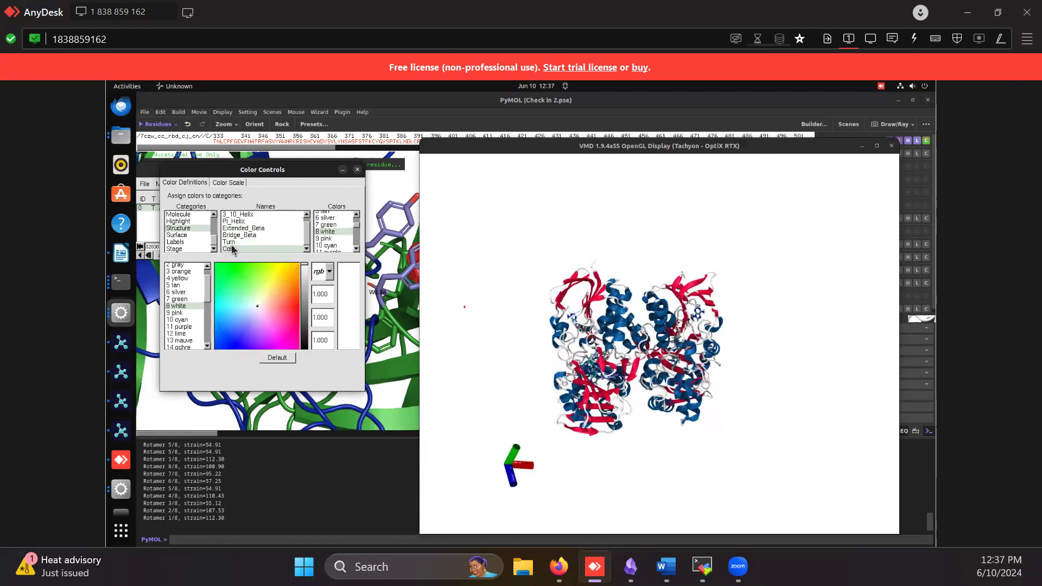
{"action": "left_click", "coordinate": [236, 242]}
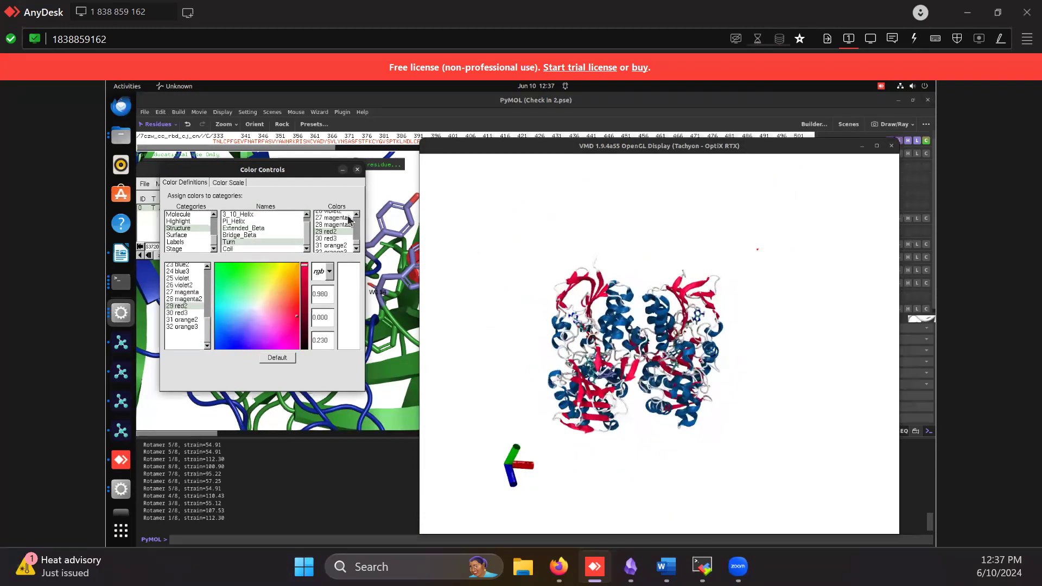
{"action": "left_click", "coordinate": [358, 170]}
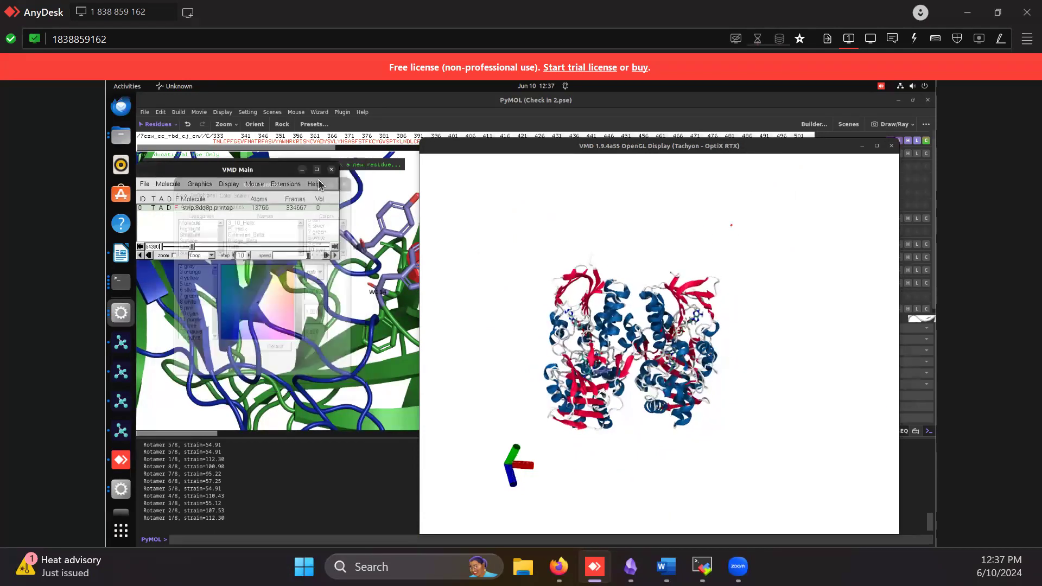
Look over the mouse and extension options, and view the VMD Preferences Panel before closing it
{"action": "left_click", "coordinate": [278, 186]}
{"action": "mouse_move", "coordinate": [257, 186]}
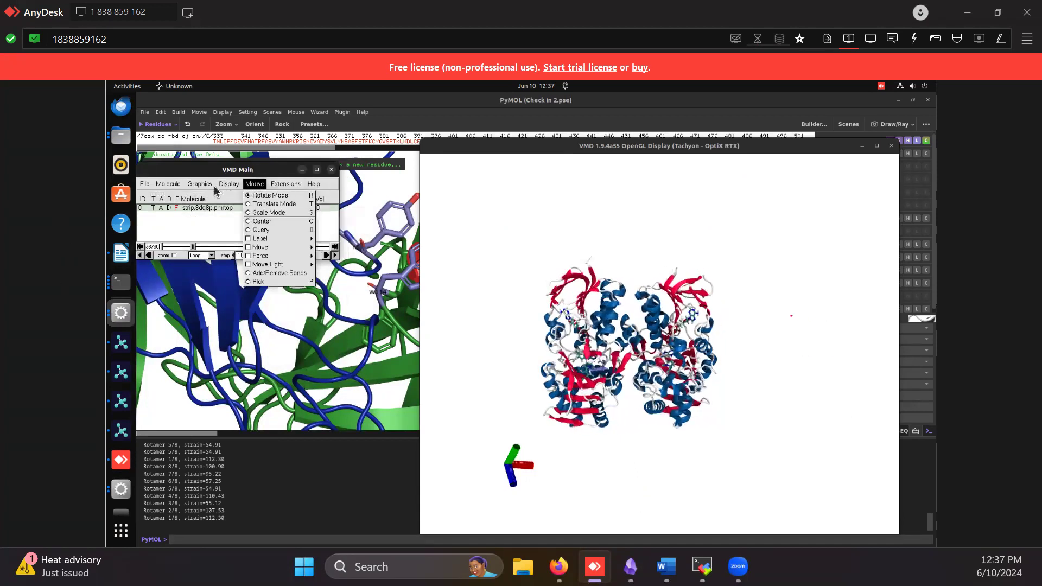
{"action": "mouse_move", "coordinate": [210, 189]}
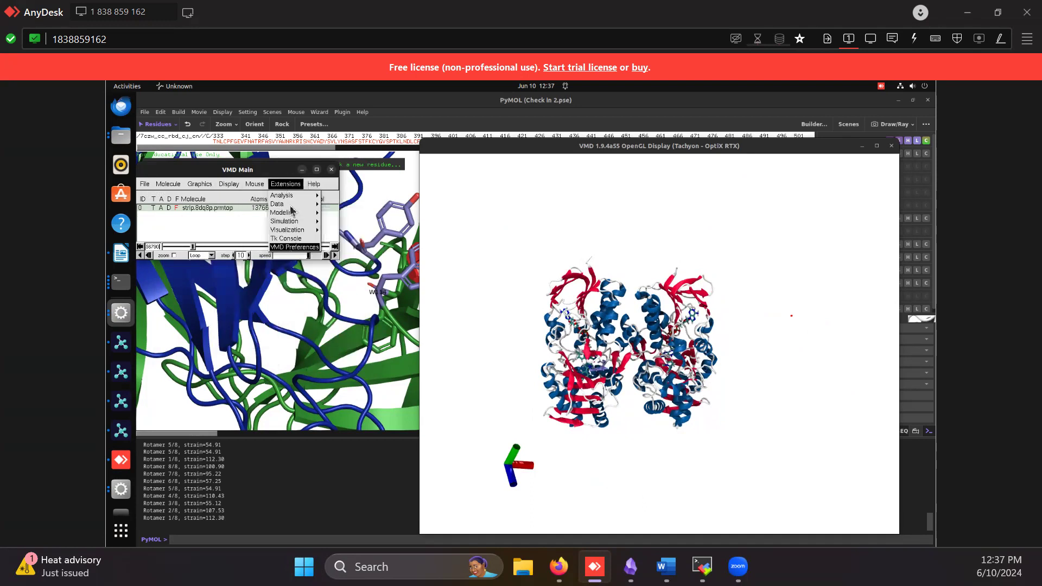
{"action": "left_click", "coordinate": [292, 248]}
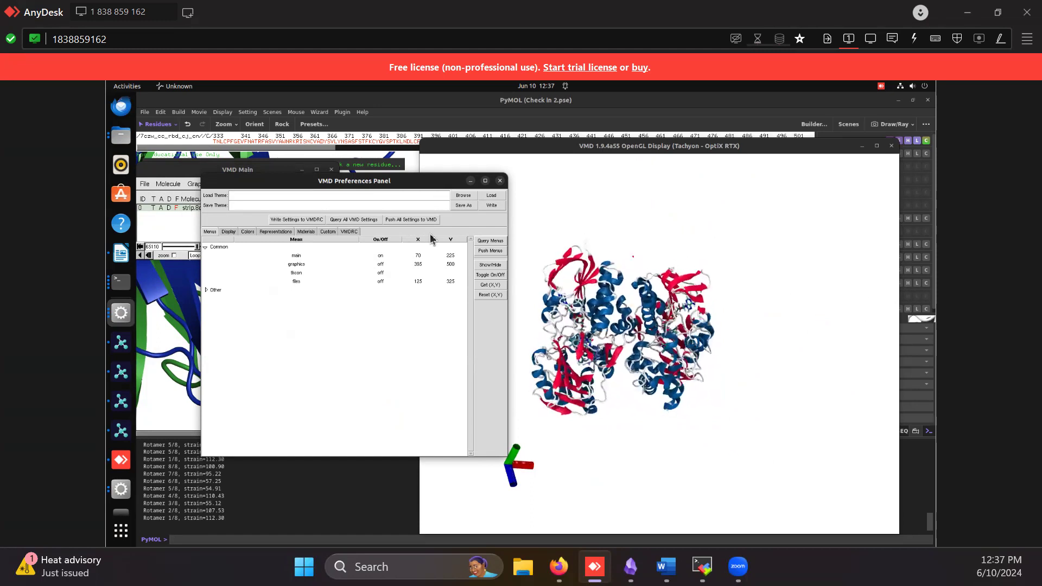
{"action": "left_click", "coordinate": [499, 181]}
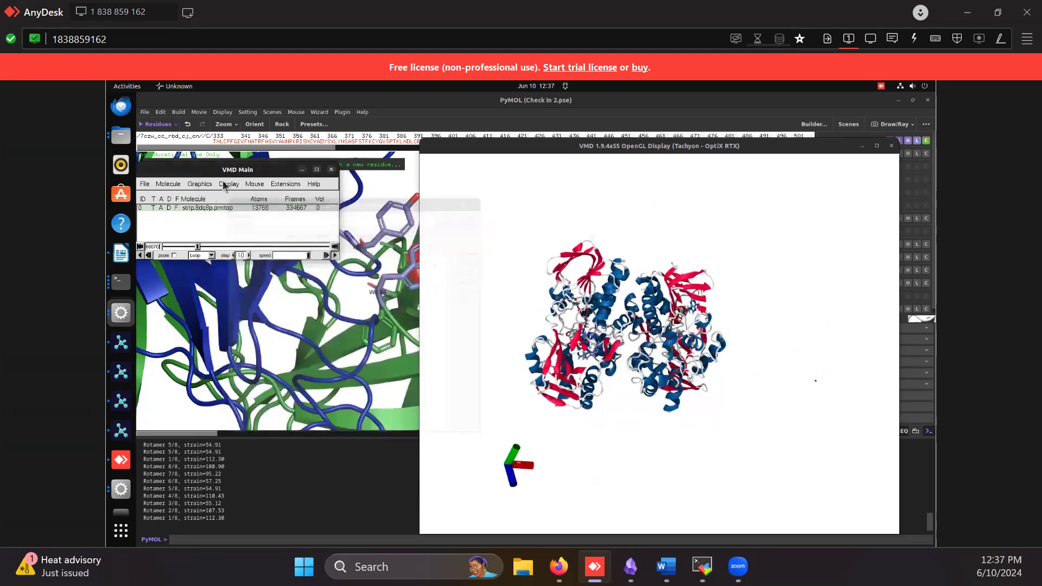
Examine the Display Settings with their ray tracing options and the available render modes
{"action": "left_click", "coordinate": [201, 184]}
{"action": "mouse_move", "coordinate": [227, 186]}
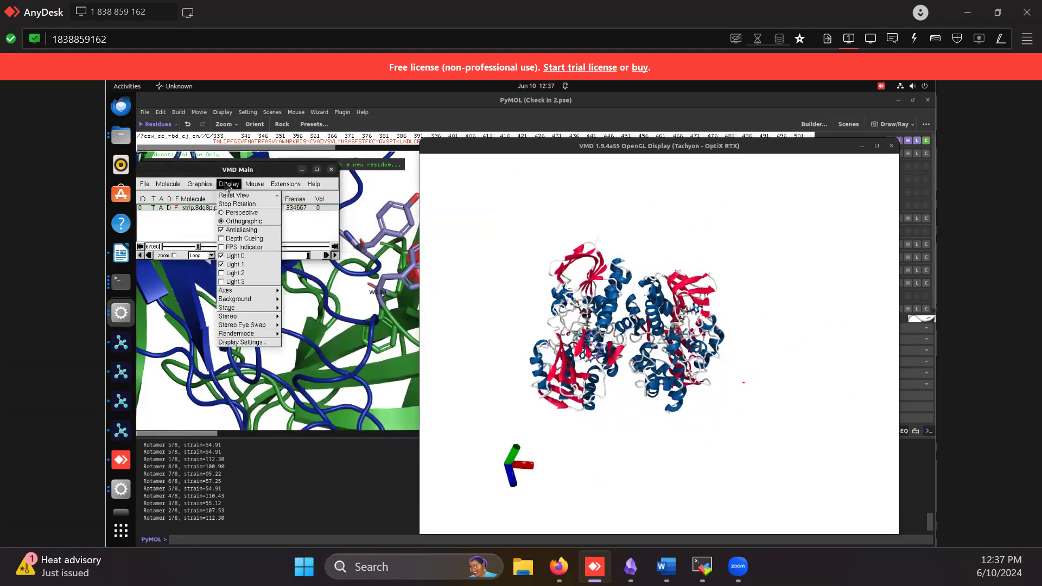
{"action": "left_click", "coordinate": [254, 343]}
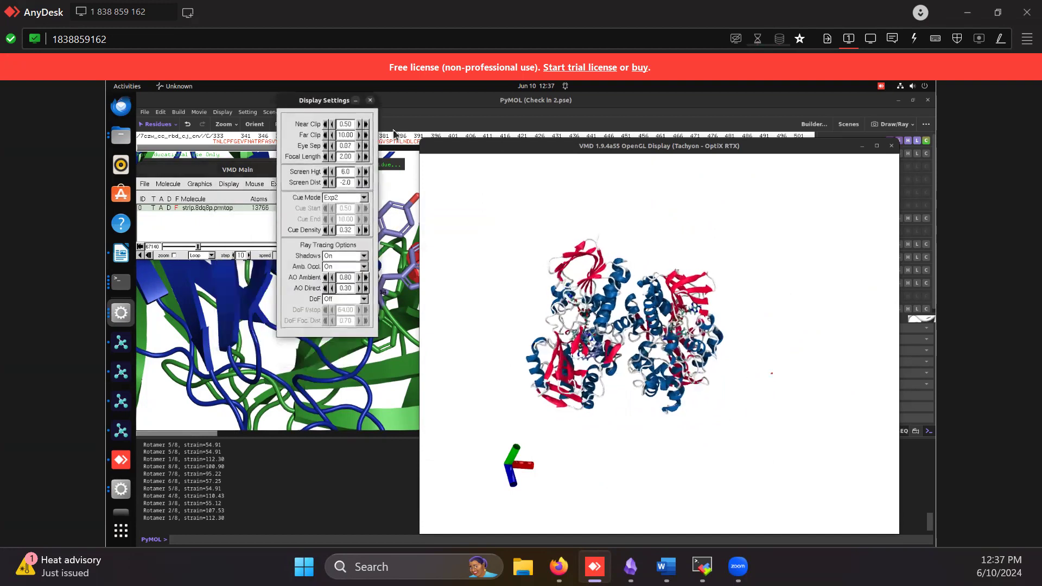
{"action": "left_click", "coordinate": [224, 168]}
{"action": "left_click", "coordinate": [228, 184]}
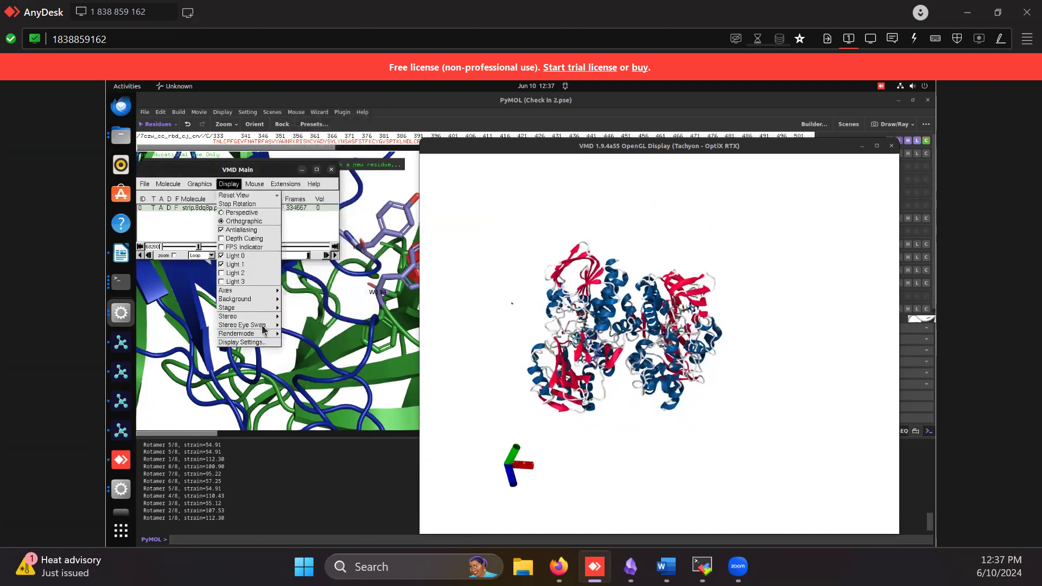
{"action": "mouse_move", "coordinate": [266, 333]}
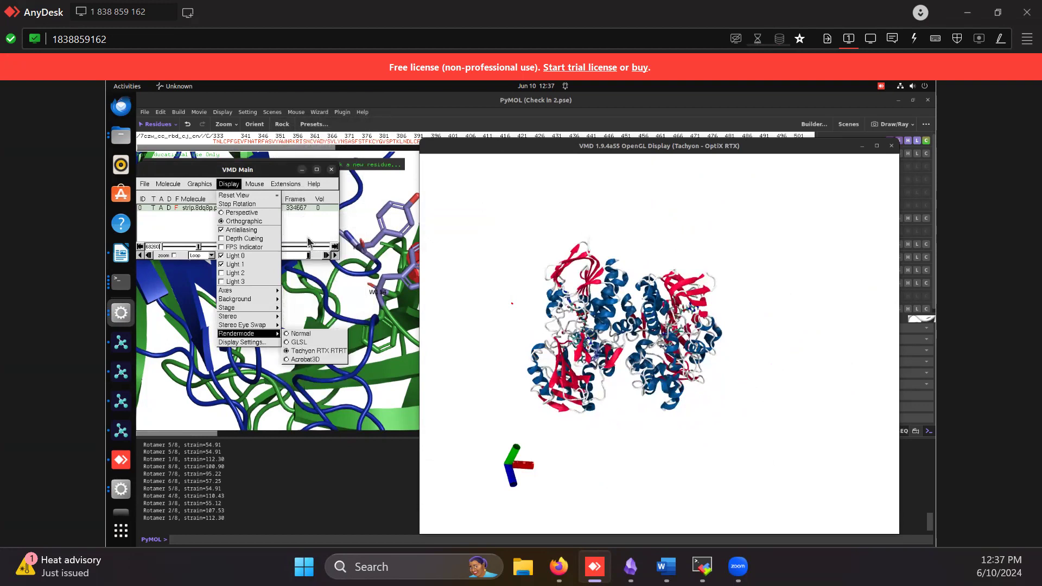
{"action": "left_click", "coordinate": [204, 185]}
{"action": "left_click", "coordinate": [206, 185]}
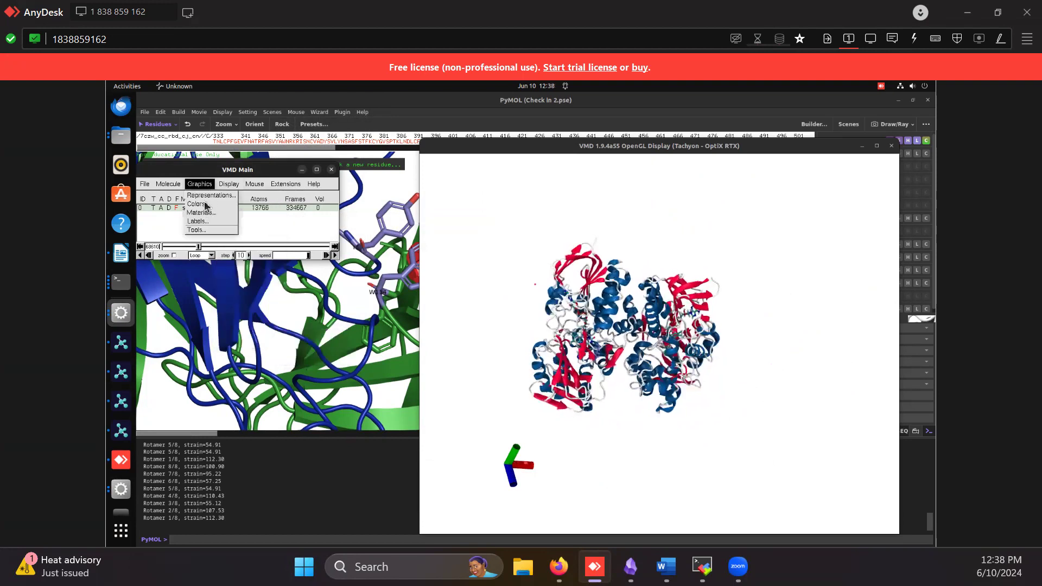
Try the Perspective projection on the protein display and switch back to Orthographic
{"action": "left_click", "coordinate": [227, 186]}
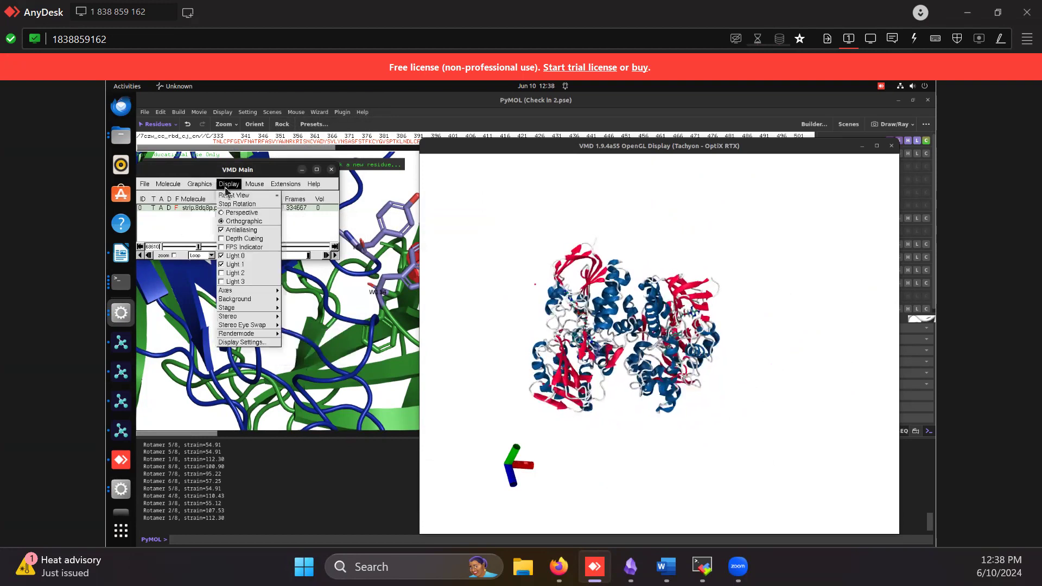
{"action": "left_click", "coordinate": [242, 212]}
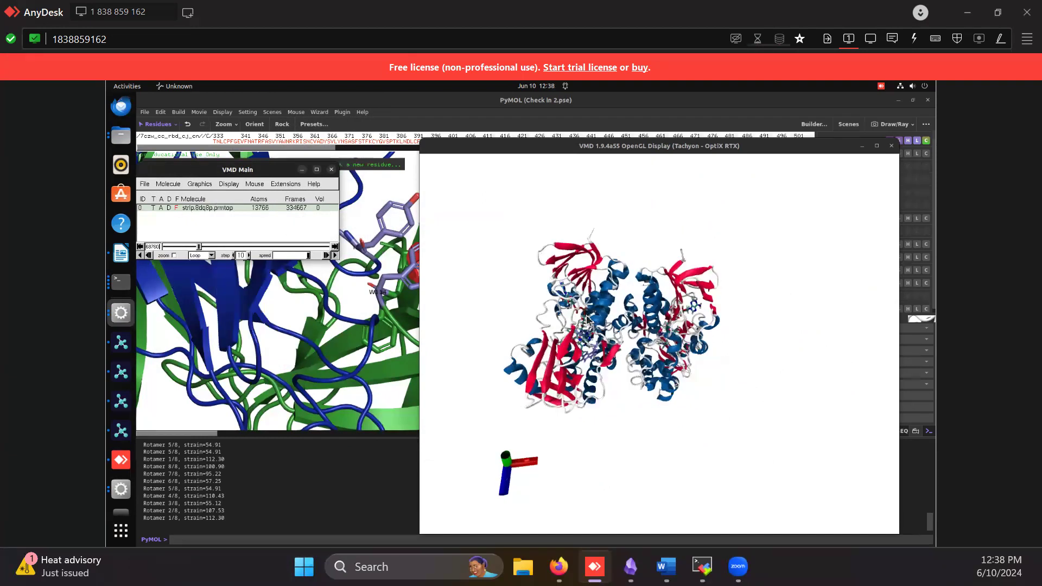
{"action": "left_click", "coordinate": [228, 184]}
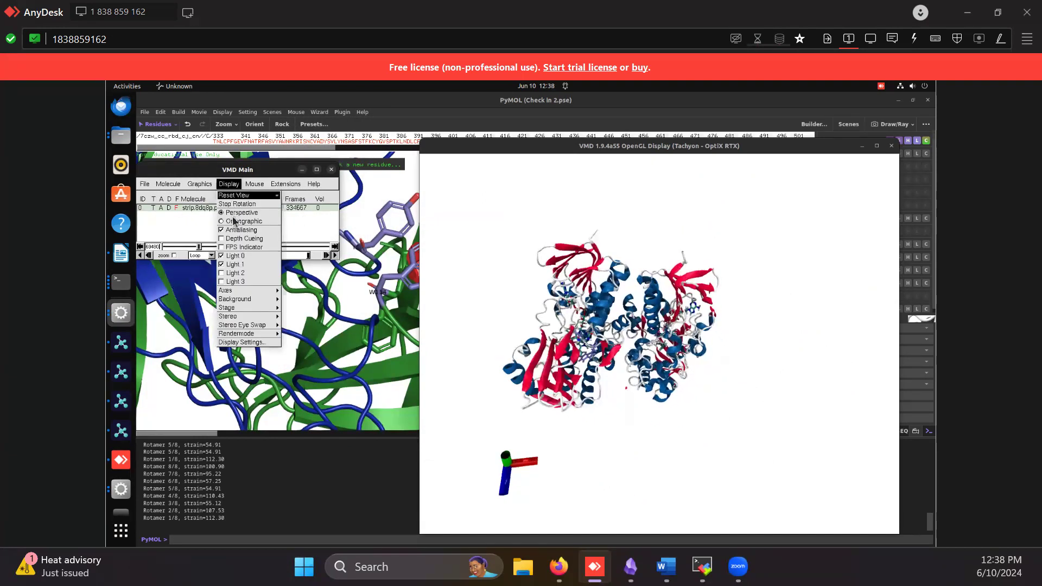
{"action": "left_click", "coordinate": [234, 222]}
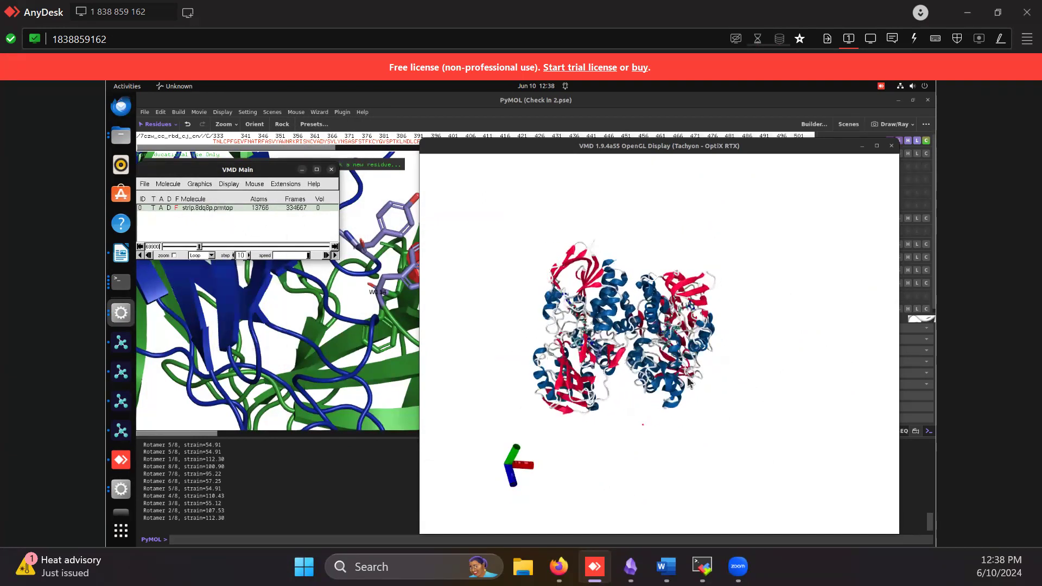
Try Depth Cueing on the protein display and turn it back off
{"action": "left_click", "coordinate": [229, 184]}
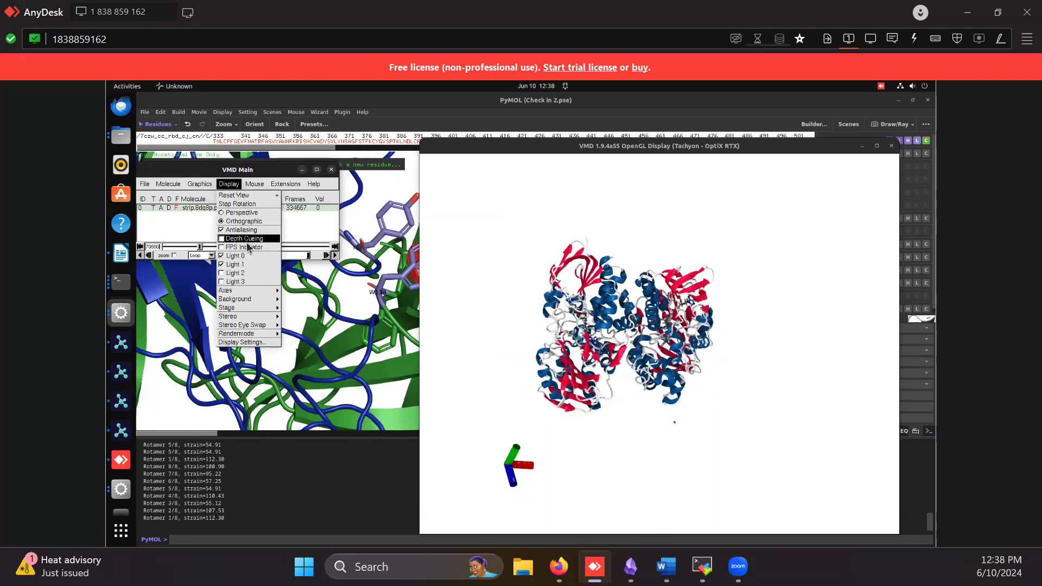
{"action": "left_click", "coordinate": [248, 241]}
{"action": "left_click", "coordinate": [233, 186]}
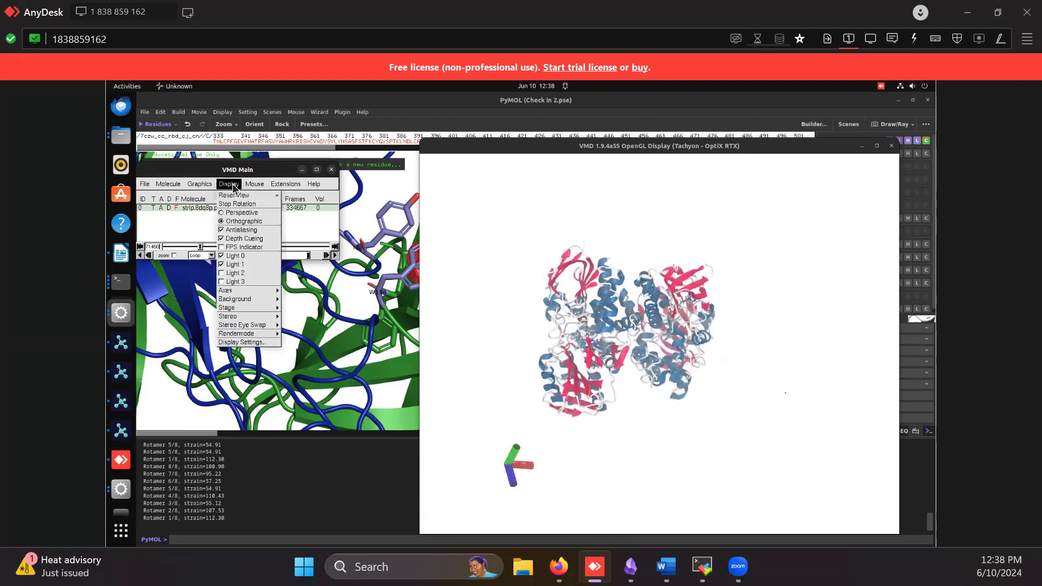
{"action": "left_click", "coordinate": [242, 241]}
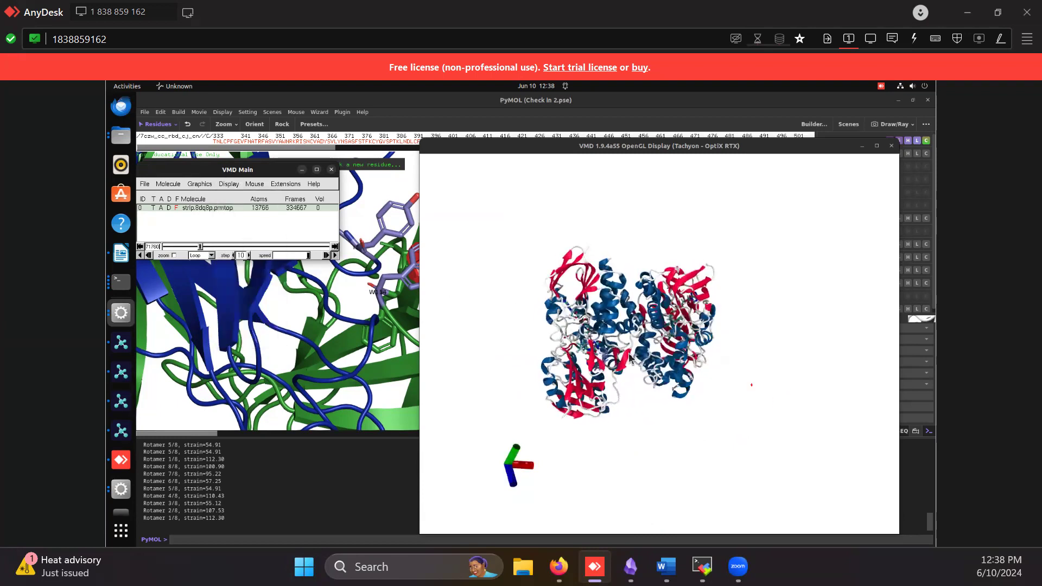
Examine the ray tracing options in the Display Settings, including shadows and ambient occlusion
{"action": "left_click", "coordinate": [228, 183]}
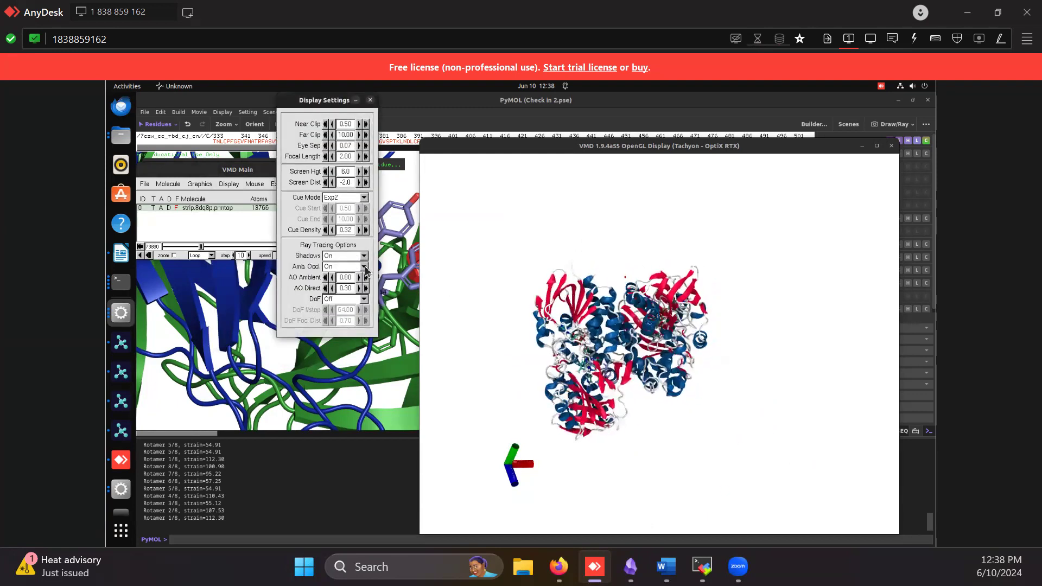
{"action": "mouse_move", "coordinate": [529, 352]}
{"action": "left_mouse_down"}
{"action": "mouse_move", "coordinate": [584, 356]}
{"action": "mouse_move", "coordinate": [653, 424]}
{"action": "mouse_move", "coordinate": [628, 341]}
{"action": "mouse_move", "coordinate": [531, 335]}
{"action": "left_mouse_up"}
{"action": "scroll", "coordinate": [584, 356], "scroll_direction": "up", "scroll_amount": 3}
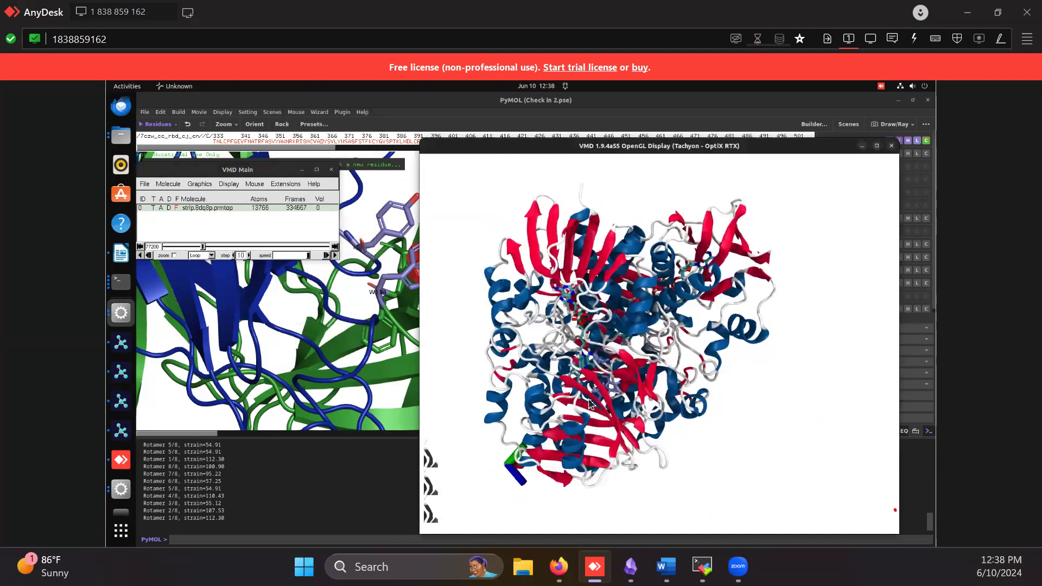
Set the material of the NewCartoon representation of all atoms to Goodsell
{"action": "left_click_drag", "start_coordinate": [646, 266], "coordinate": [633, 461]}
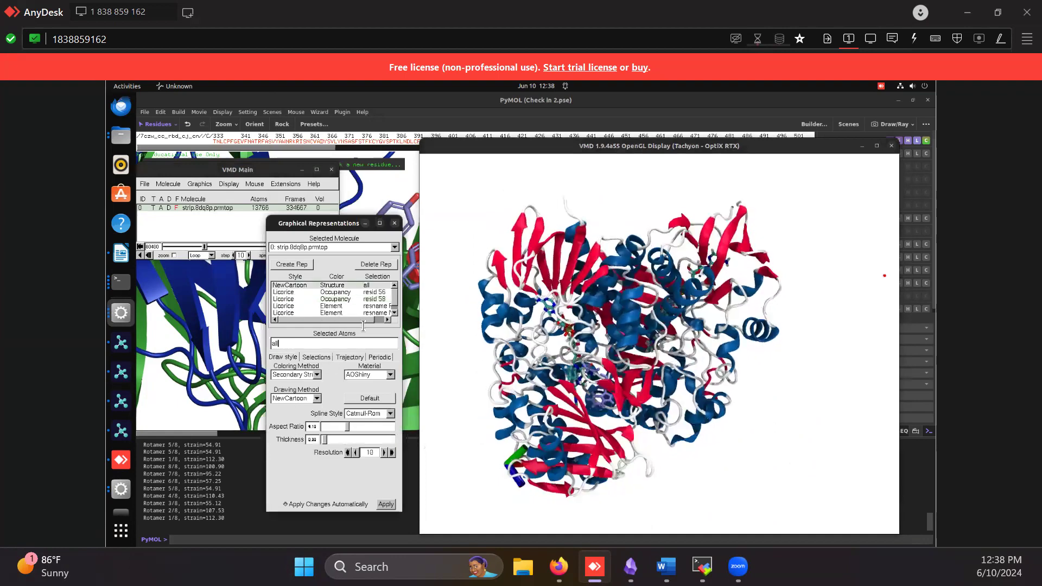
{"action": "left_click", "coordinate": [383, 374]}
{"action": "left_click", "coordinate": [374, 363]}
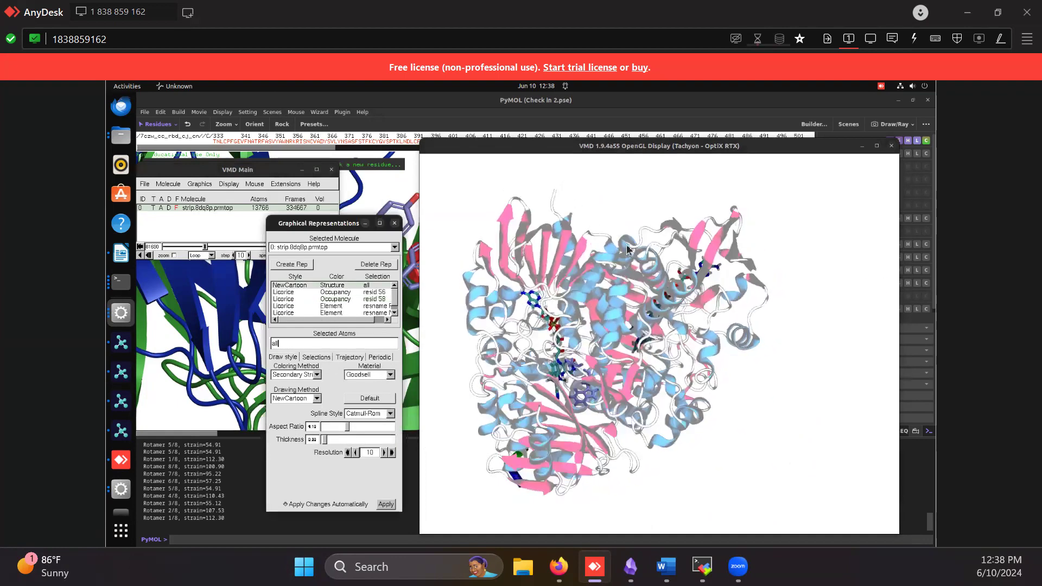
{"action": "left_click_drag", "start_coordinate": [555, 367], "coordinate": [588, 373]}
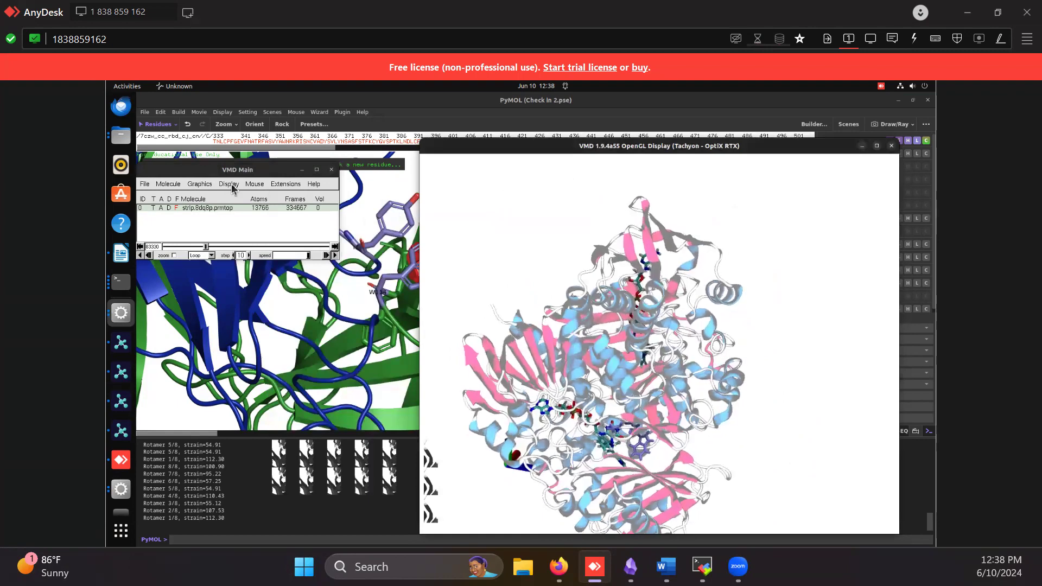
Jump to different points further along the trajectory and play it
{"action": "left_click", "coordinate": [232, 185]}
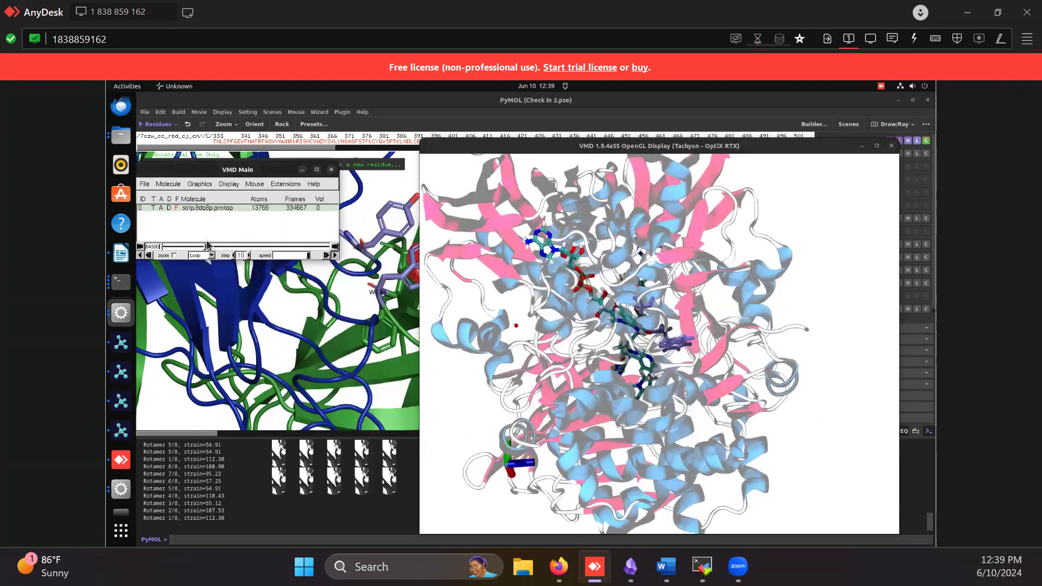
{"action": "left_click", "coordinate": [222, 246]}
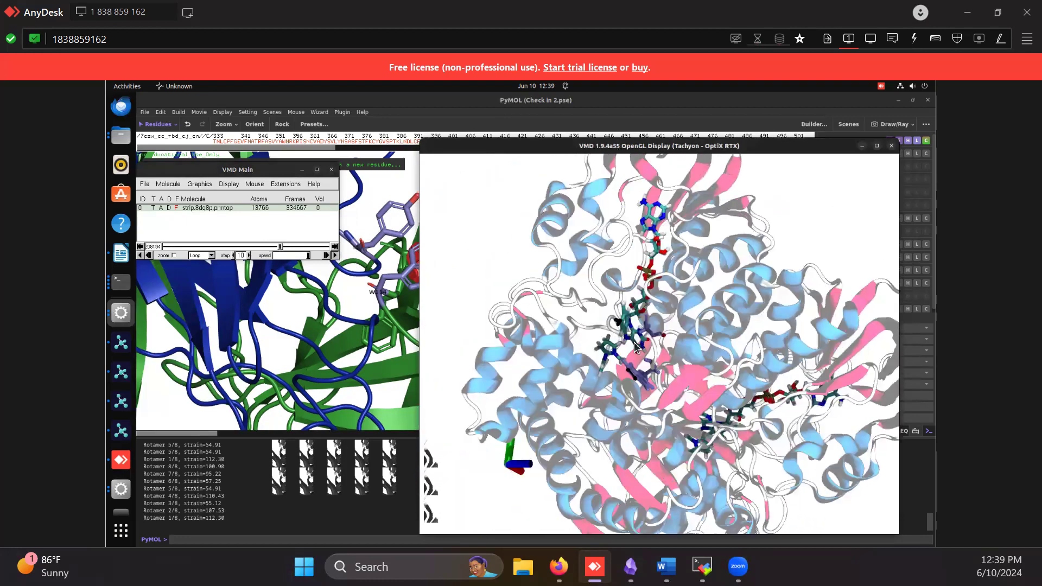
{"action": "left_click", "coordinate": [257, 246]}
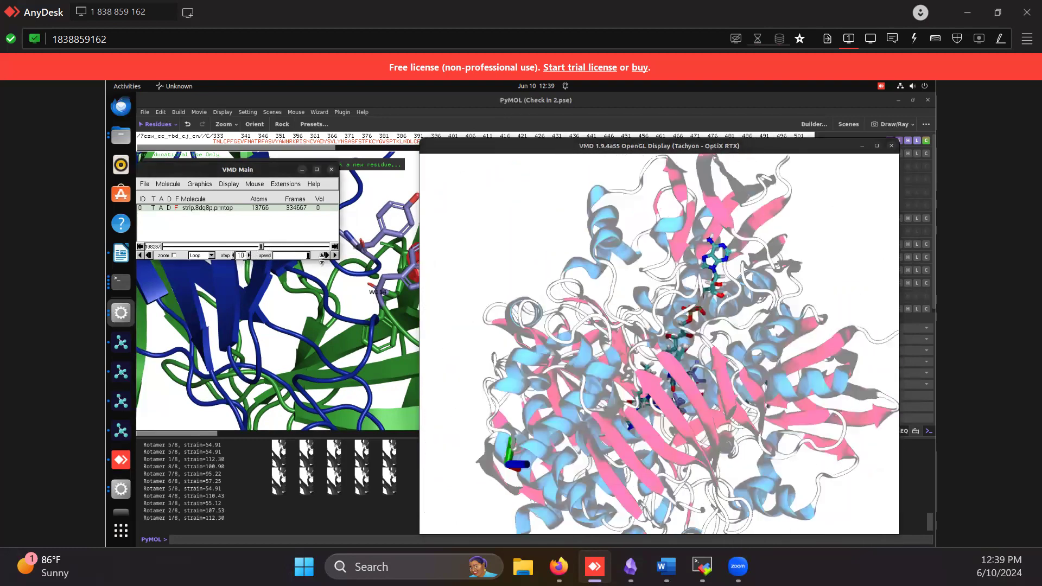
{"action": "left_click", "coordinate": [335, 256]}
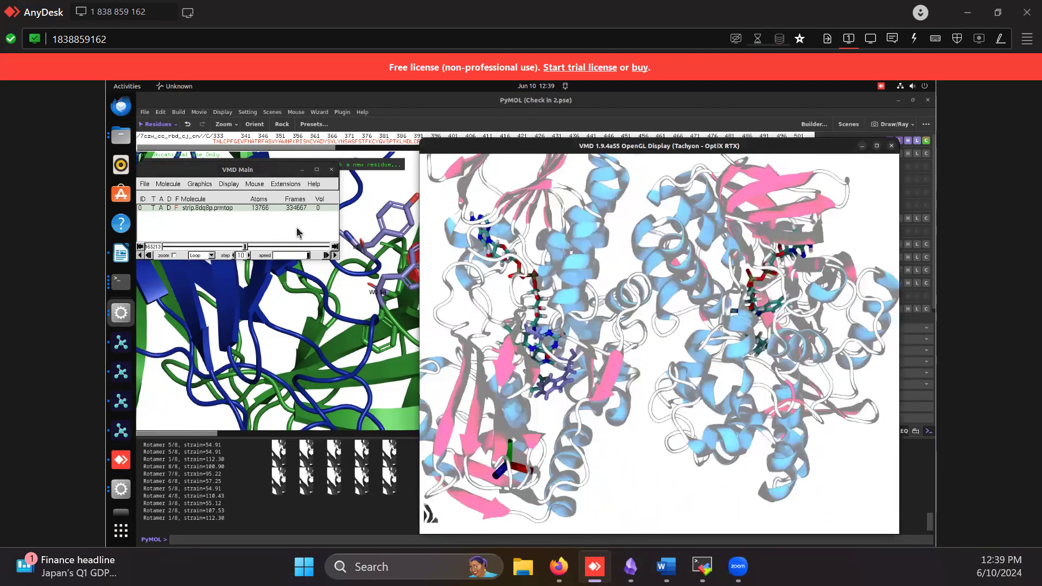
Review the Licorice representations for resname FDA and resid 916, inspect the ligands up close, and close the Graphical Representations
{"action": "left_click", "coordinate": [199, 184]}
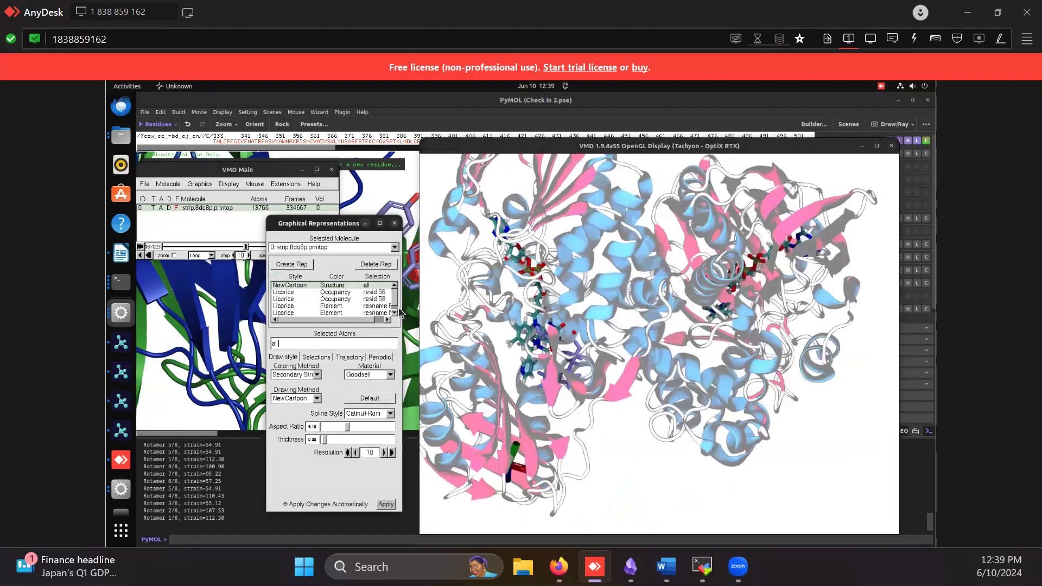
{"action": "left_click", "coordinate": [387, 307]}
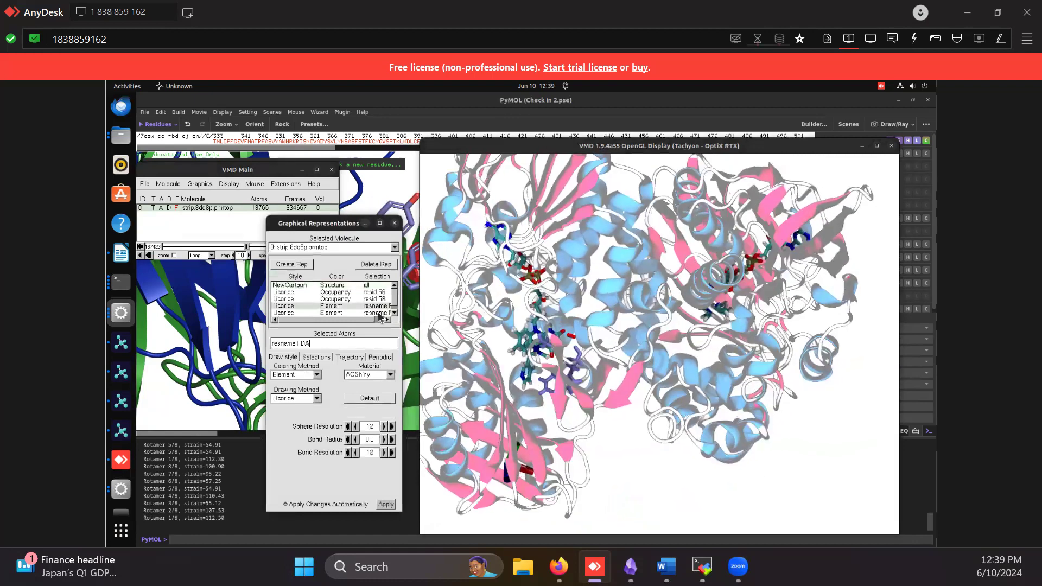
{"action": "left_click", "coordinate": [378, 313]}
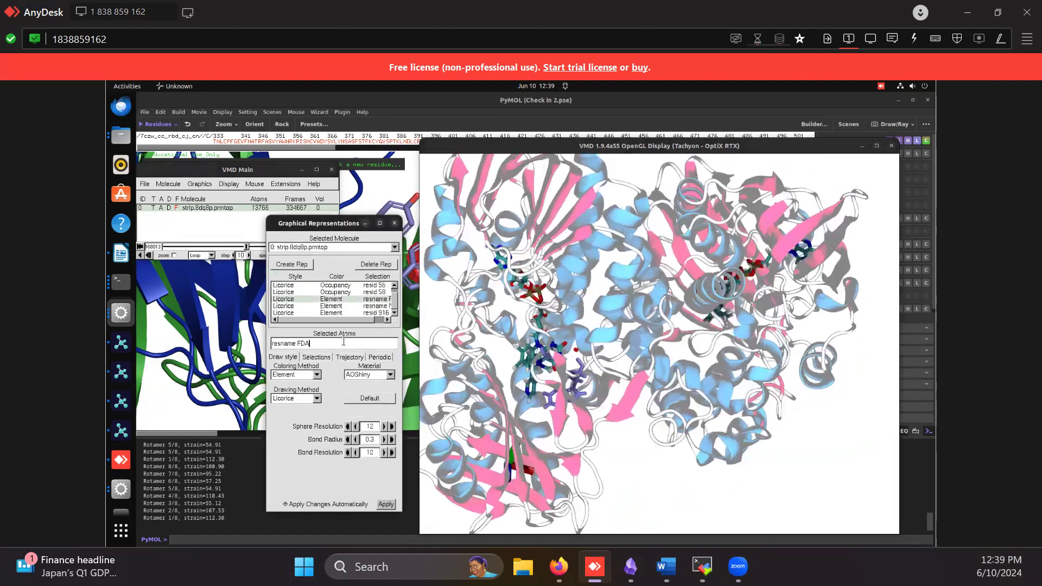
{"action": "key", "text": "Down"}
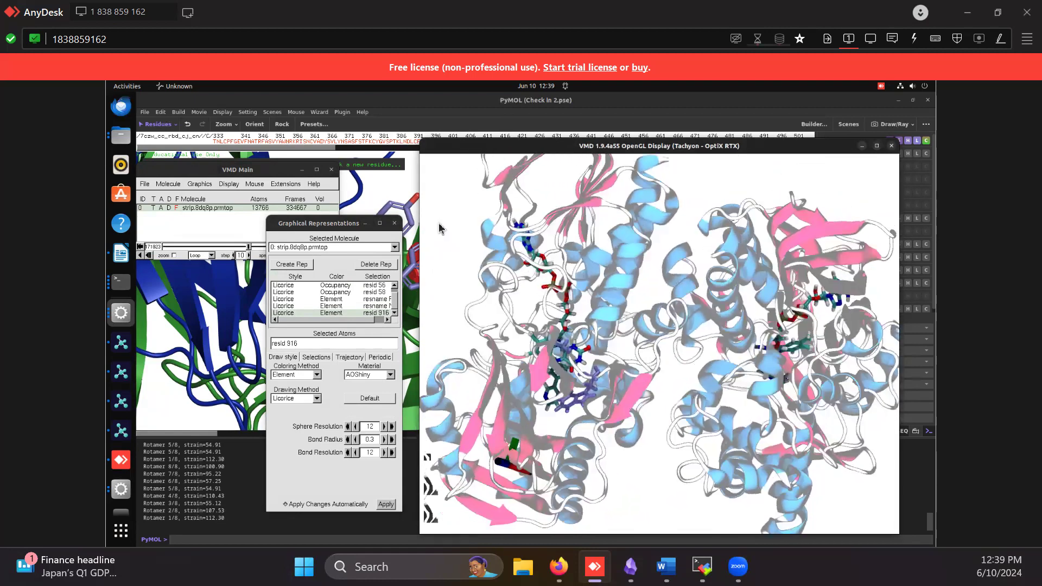
{"action": "scroll", "coordinate": [569, 386], "scroll_direction": "up", "scroll_amount": 5}
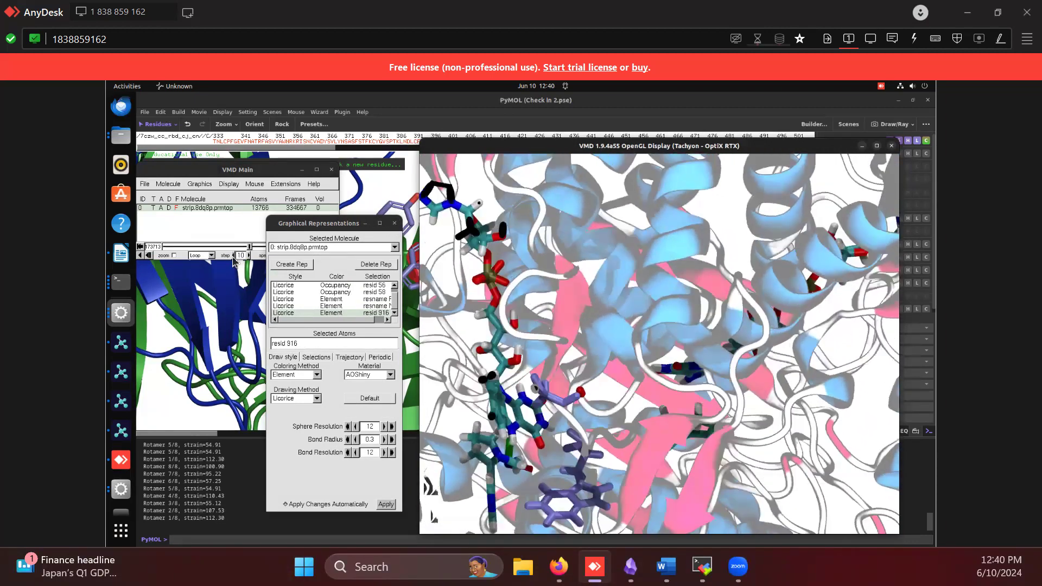
{"action": "left_click", "coordinate": [394, 223]}
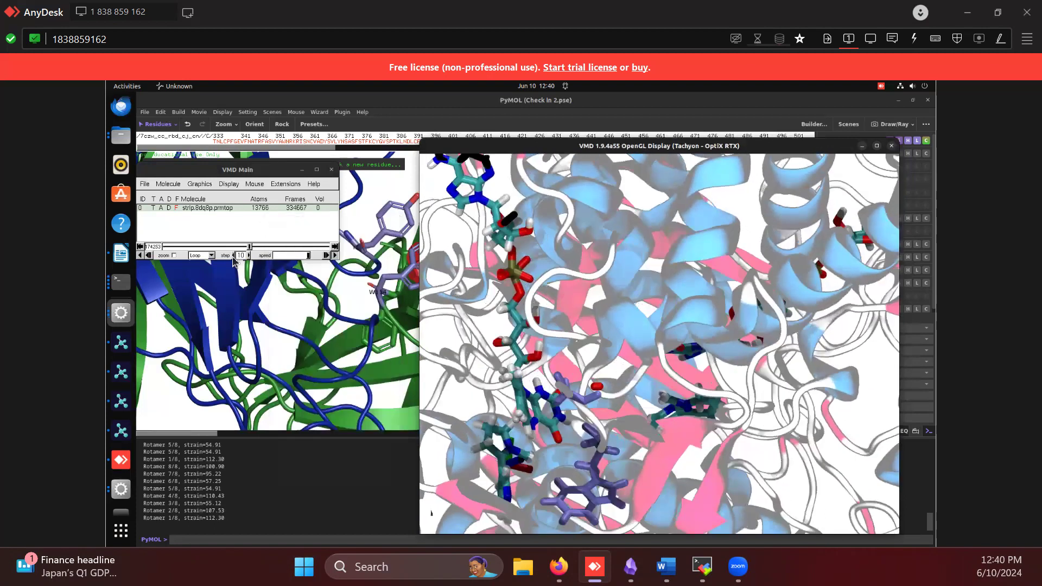
Switch the trajectory animation step size between 1 and 10, and leave it at 1
{"action": "left_click", "coordinate": [234, 256]}
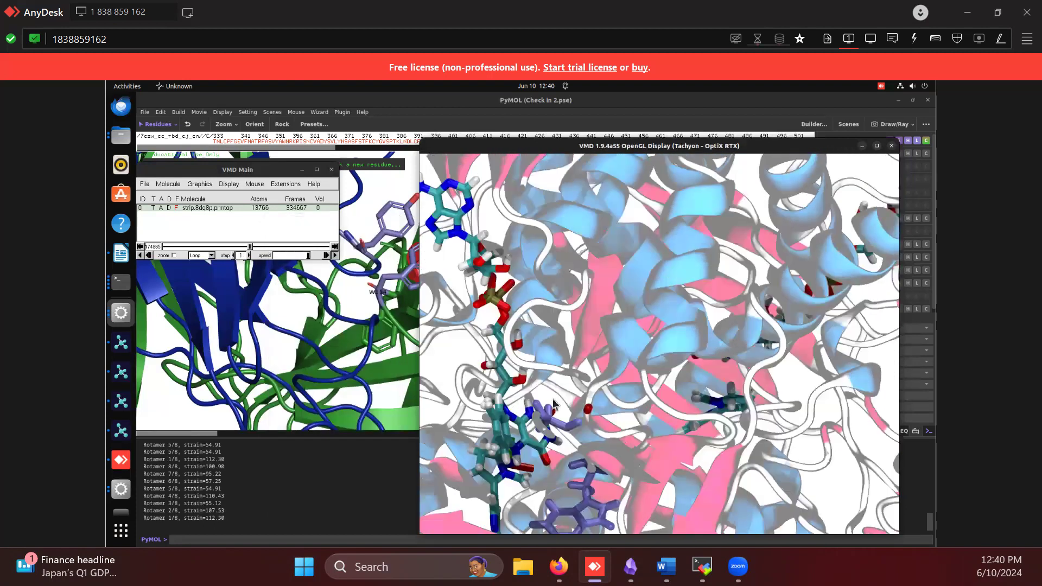
{"action": "left_click", "coordinate": [248, 256]}
{"action": "left_click", "coordinate": [248, 256]}
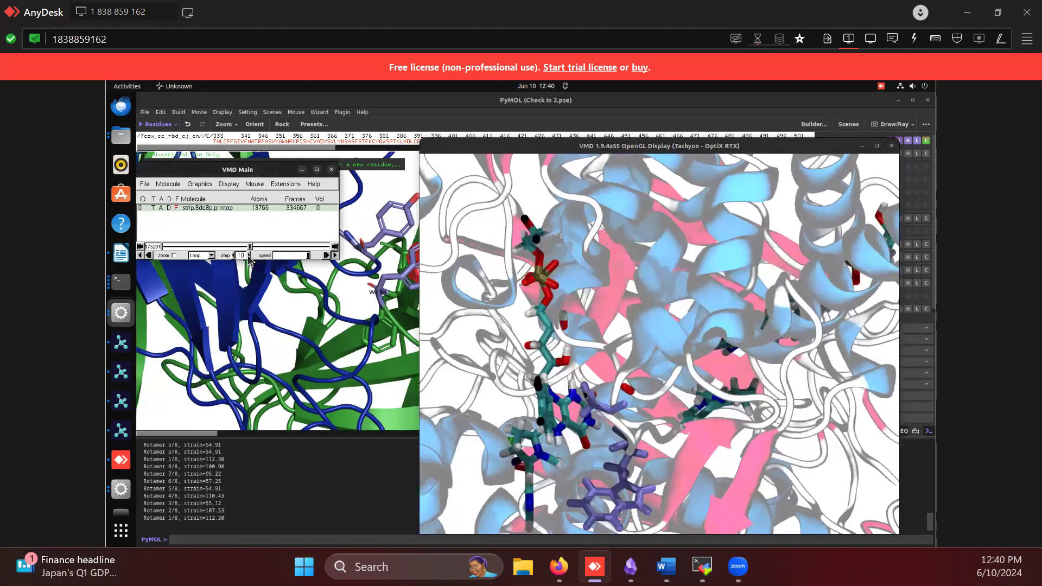
{"action": "left_click", "coordinate": [233, 255]}
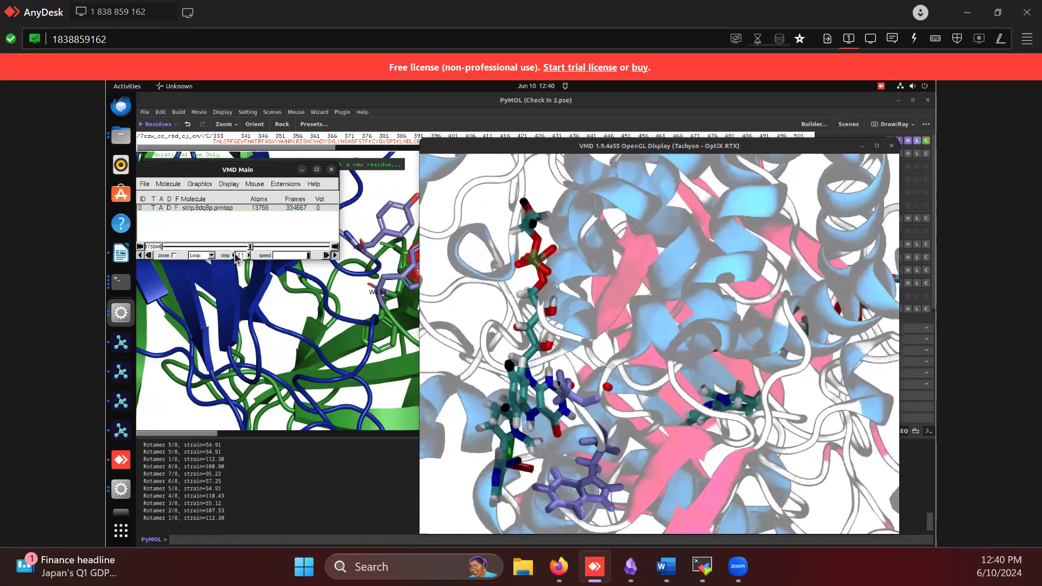
{"action": "left_click", "coordinate": [234, 256]}
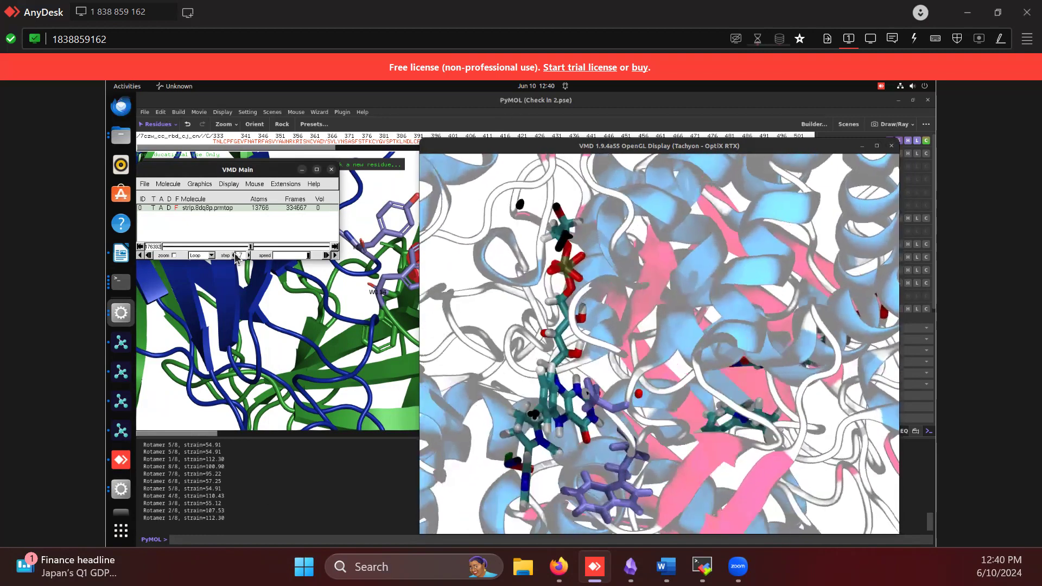
{"action": "left_click", "coordinate": [234, 256]}
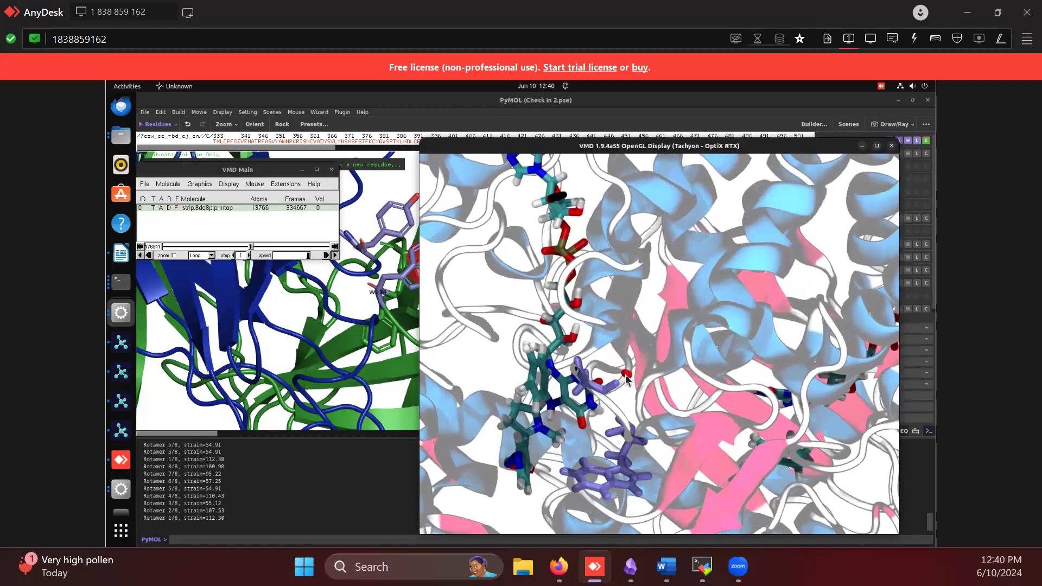
Look over the visualization extensions and the Movie Maker's output format options, and close the VMD Movie Generator
{"action": "left_click", "coordinate": [292, 185]}
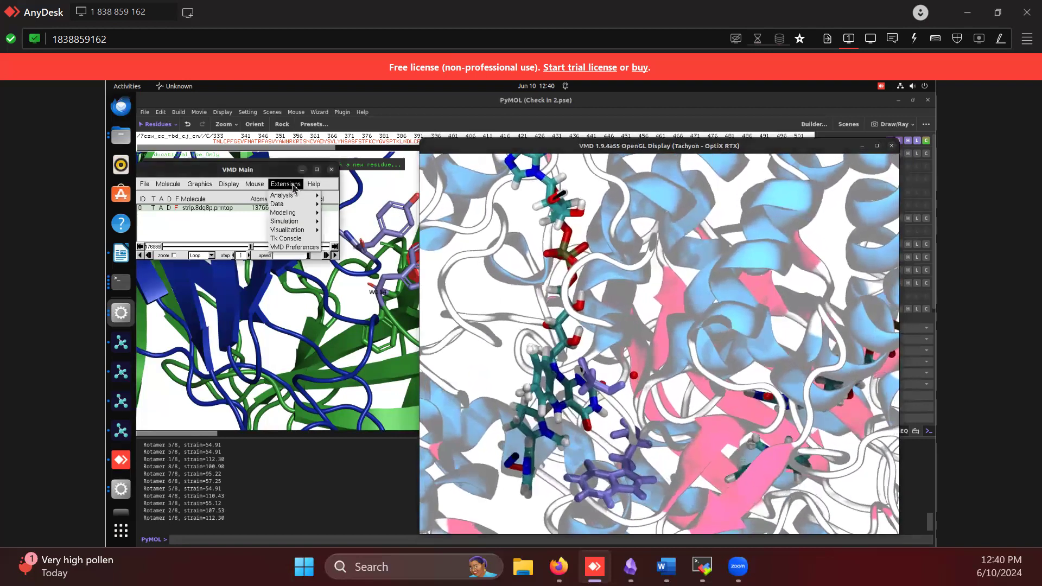
{"action": "mouse_move", "coordinate": [299, 199]}
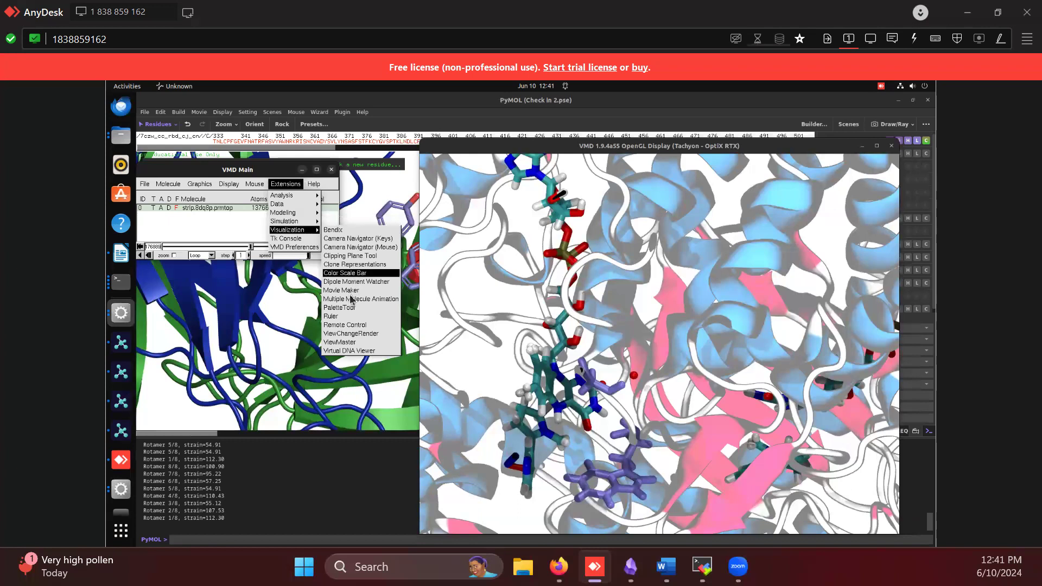
{"action": "left_click", "coordinate": [358, 292]}
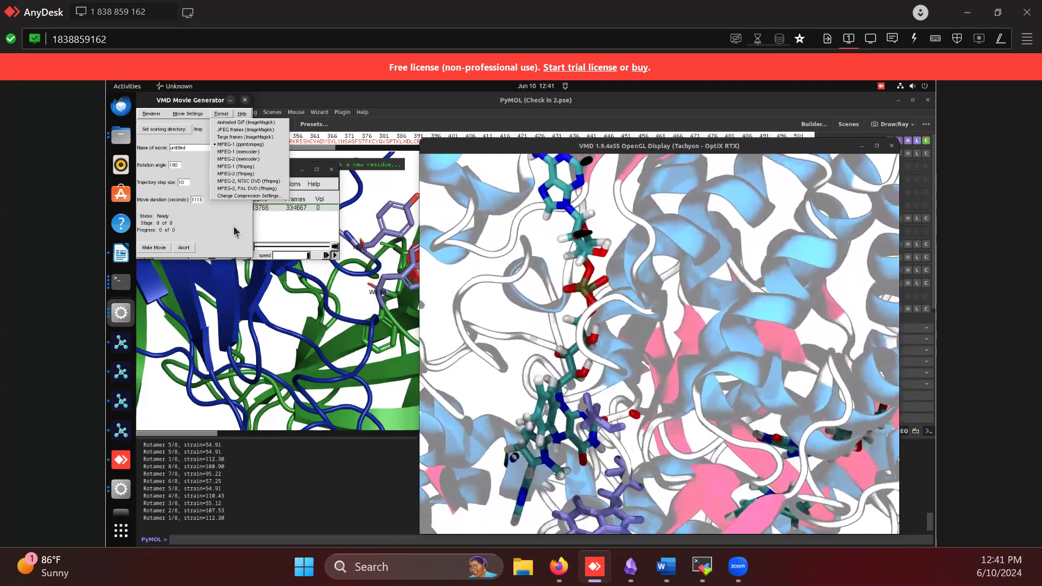
{"action": "left_click", "coordinate": [237, 231]}
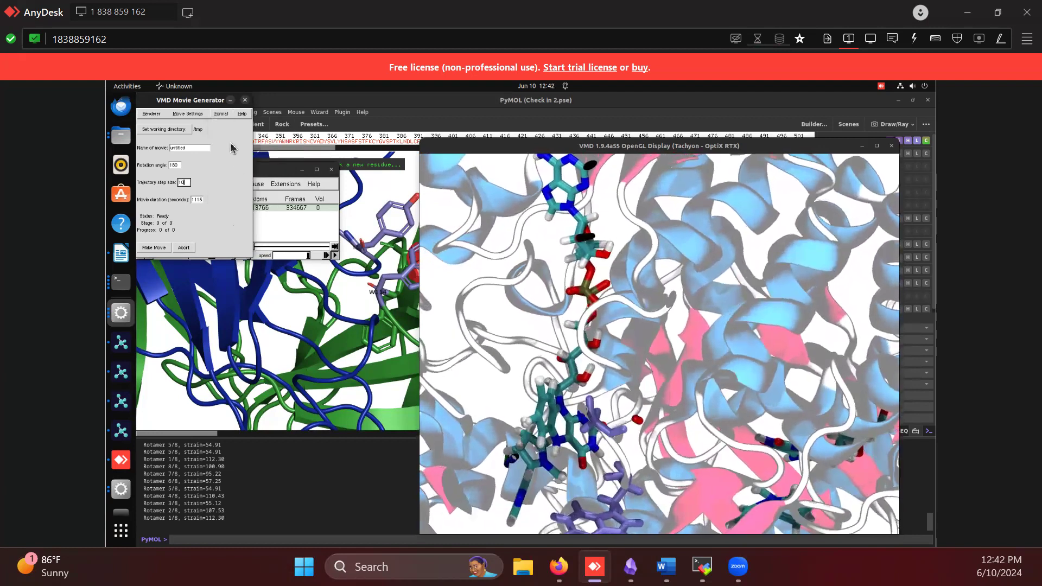
{"action": "left_click", "coordinate": [245, 100]}
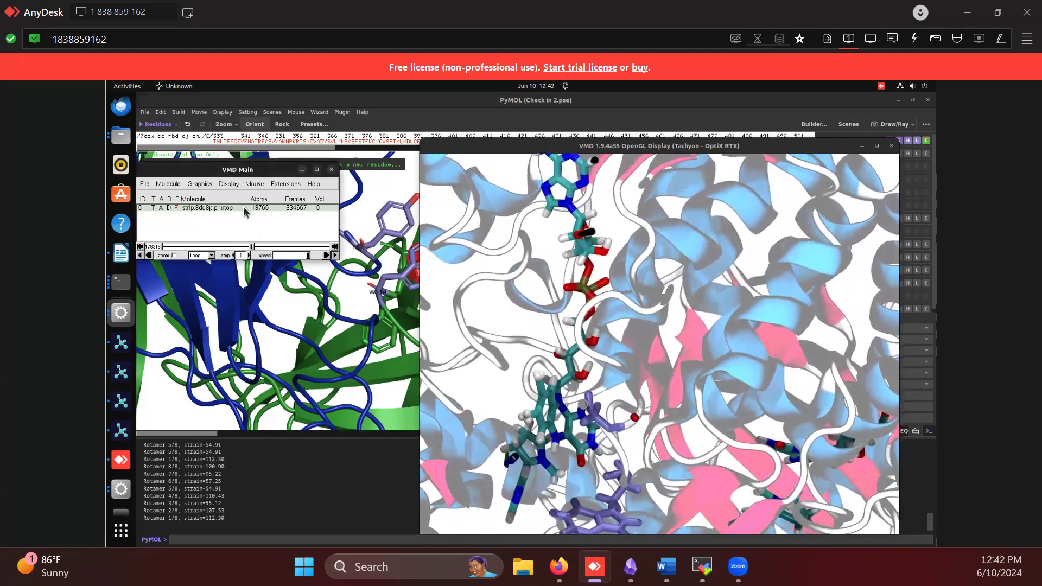
Switch to the local Firefox window showing the protein_ligand_md GitHub repository
{"action": "scroll", "coordinate": [791, 347], "scroll_direction": "down", "scroll_amount": 3}
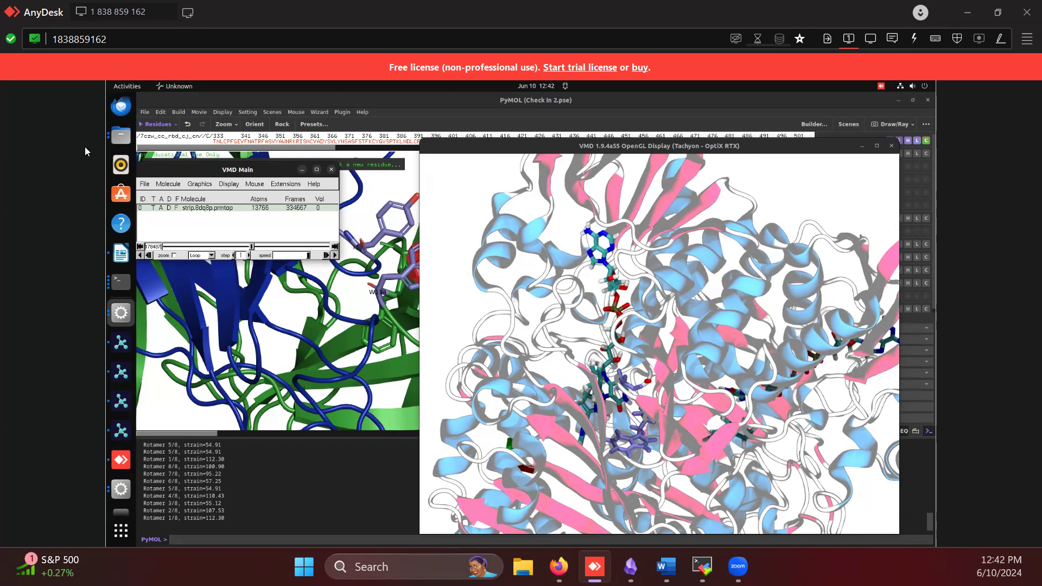
{"action": "scroll", "coordinate": [122, 167], "scroll_direction": "up", "scroll_amount": 2}
{"action": "left_click", "coordinate": [114, 116]}
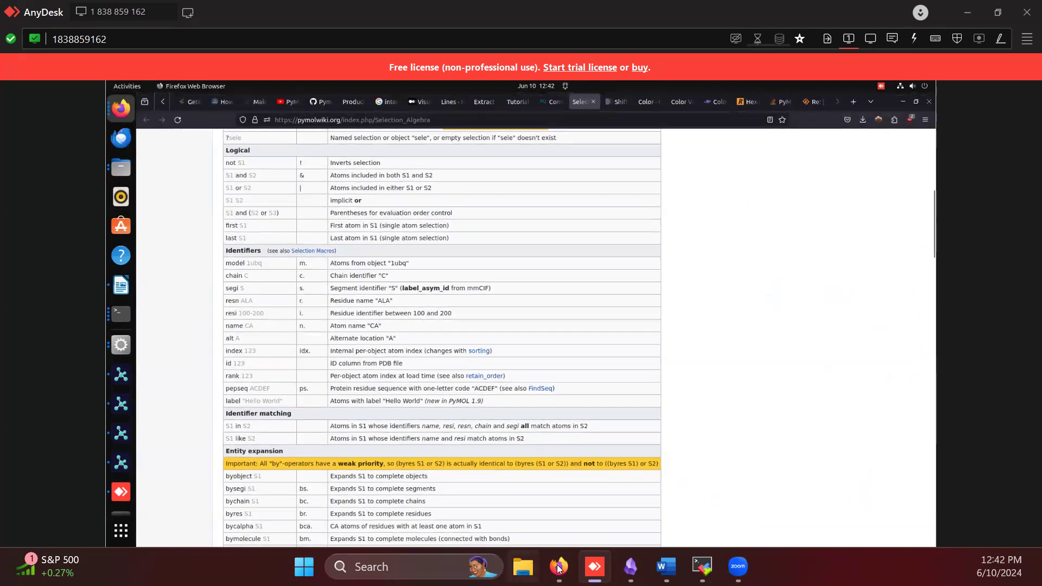
{"action": "mouse_move", "coordinate": [558, 568]}
{"action": "left_click", "coordinate": [640, 477]}
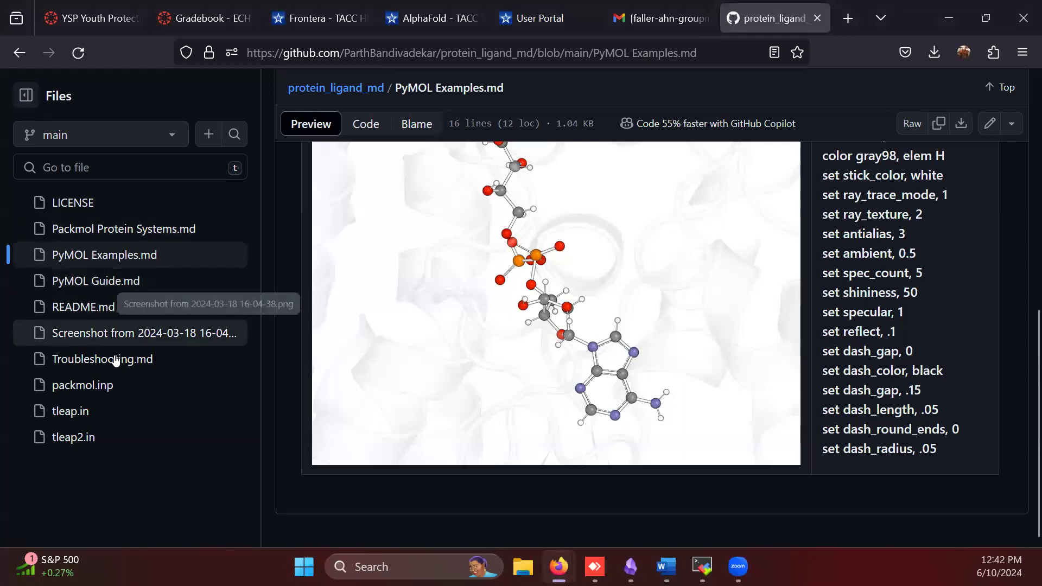
Read through README.md and Troubleshooting.md in the protein_ligand_md repository
{"action": "left_click", "coordinate": [111, 308]}
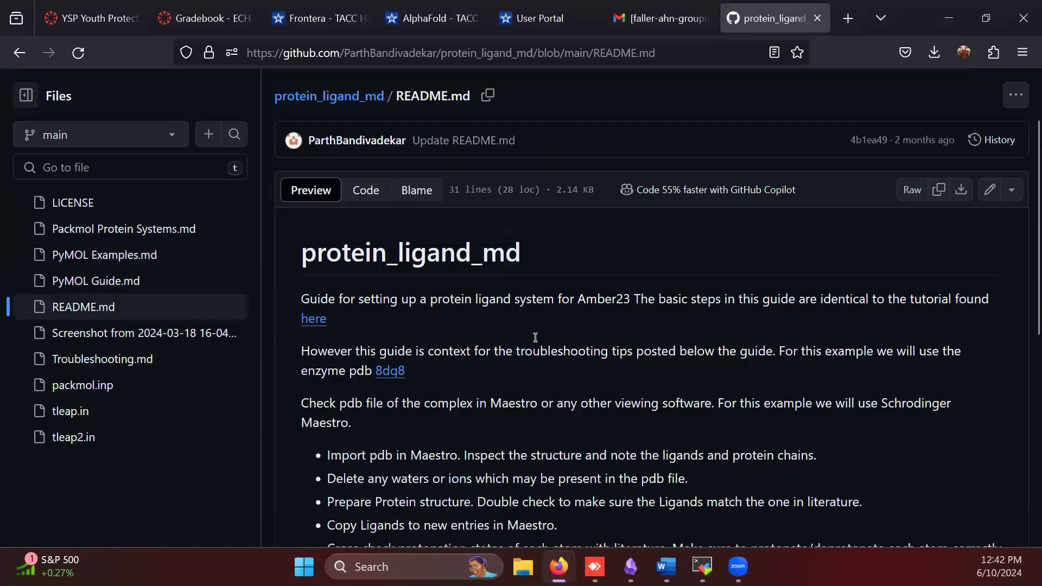
{"action": "scroll", "coordinate": [535, 338], "scroll_direction": "down", "scroll_amount": 3}
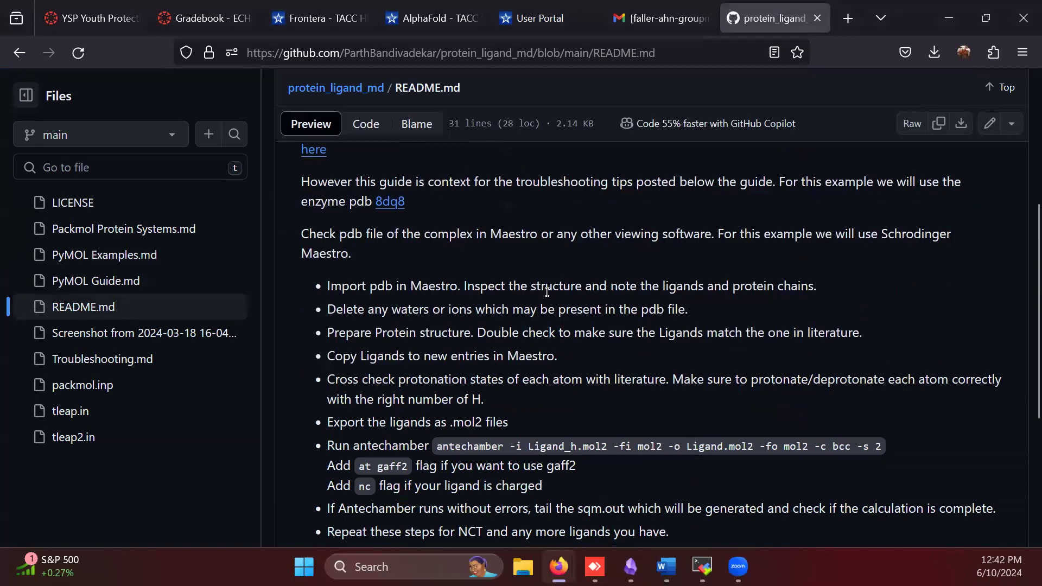
{"action": "scroll", "coordinate": [547, 291], "scroll_direction": "down", "scroll_amount": 4}
{"action": "left_click", "coordinate": [144, 359]}
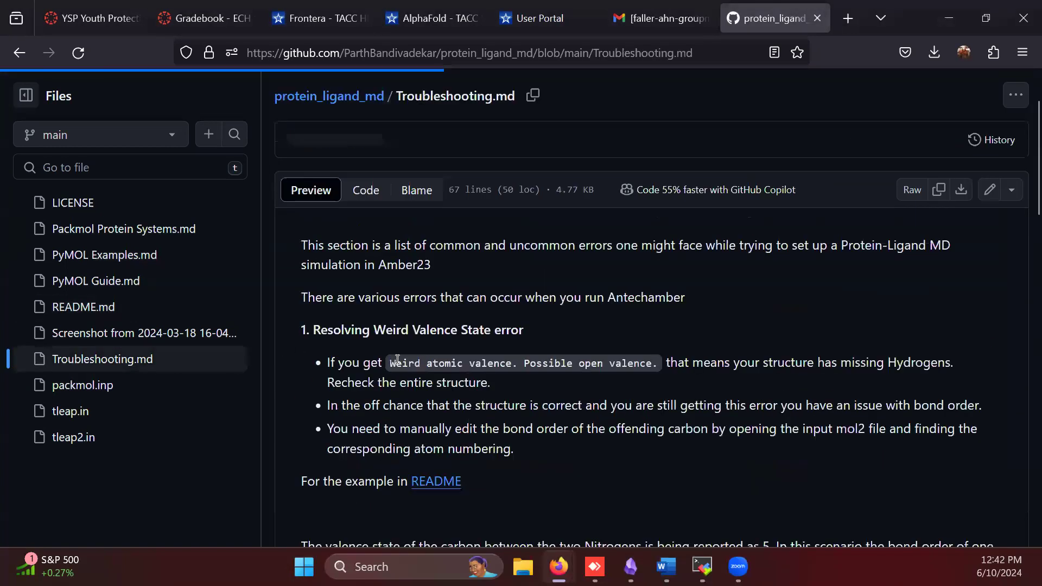
{"action": "scroll", "coordinate": [553, 328], "scroll_direction": "down", "scroll_amount": 5}
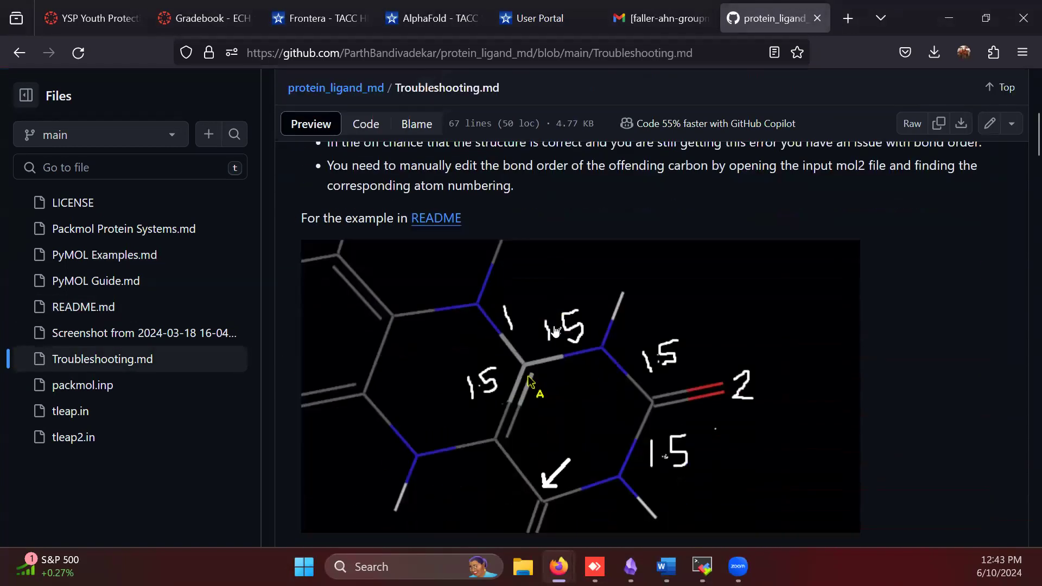
Read the Fatal Atom Error section and the table of protonation state residue names in Troubleshooting.md
{"action": "scroll", "coordinate": [555, 330], "scroll_direction": "down", "scroll_amount": 8}
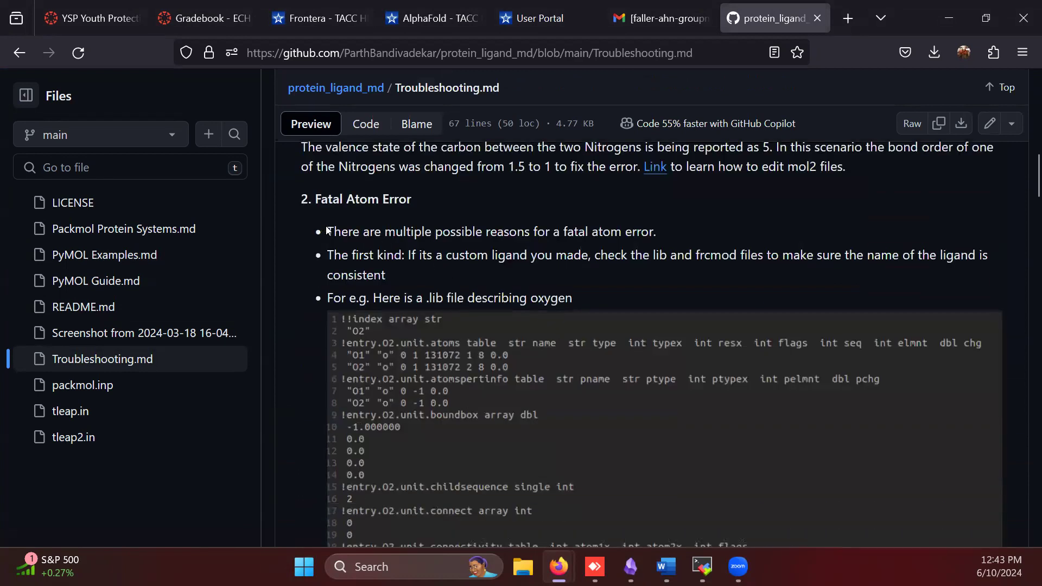
{"action": "left_click_drag", "start_coordinate": [573, 294], "coordinate": [321, 232]}
{"action": "left_click", "coordinate": [347, 239]}
{"action": "scroll", "coordinate": [423, 265], "scroll_direction": "down", "scroll_amount": 15}
{"action": "scroll", "coordinate": [423, 265], "scroll_direction": "down", "scroll_amount": 15}
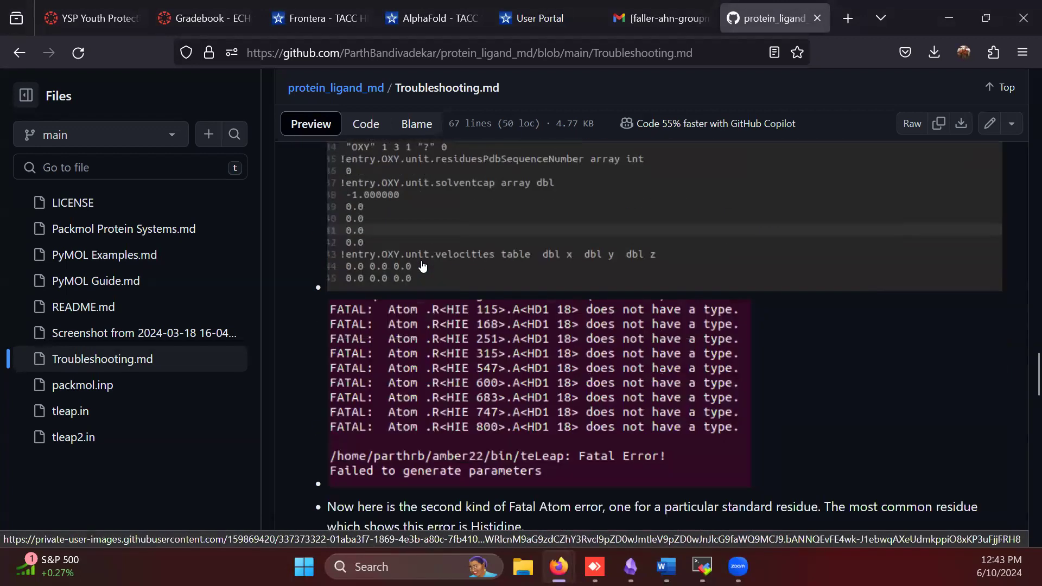
{"action": "scroll", "coordinate": [422, 260], "scroll_direction": "down", "scroll_amount": 1}
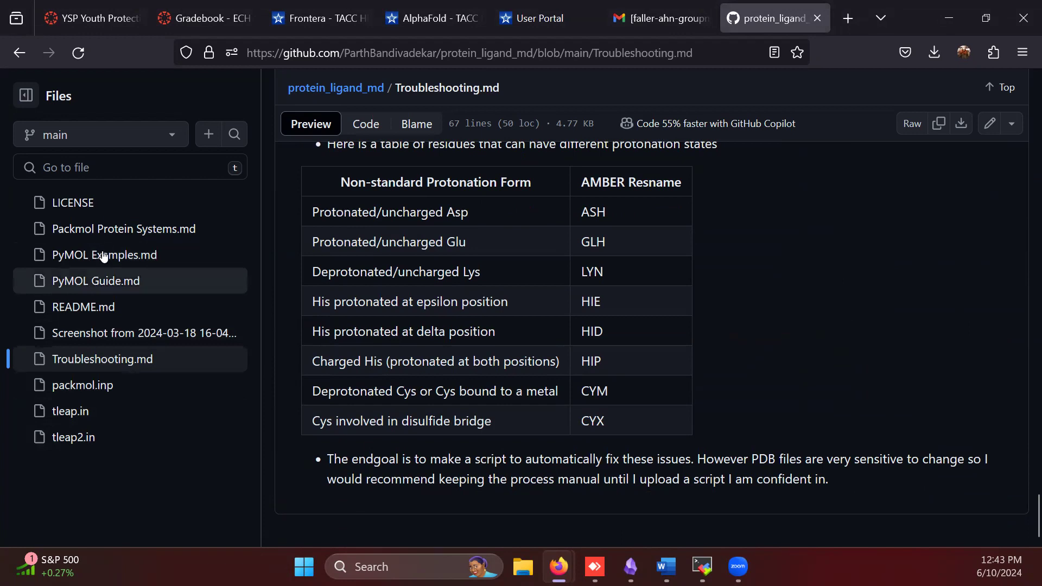
Open README.md in the protein_ligand_md repository and review its ligand preparation steps for the Amber23 setup
{"action": "left_click", "coordinate": [106, 311]}
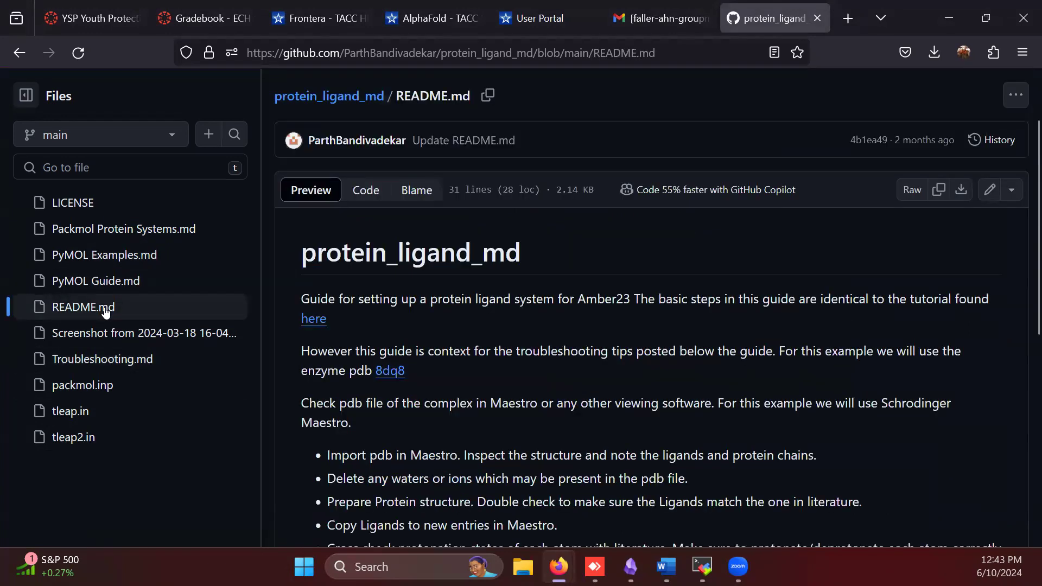
{"action": "scroll", "coordinate": [561, 338], "scroll_direction": "down", "scroll_amount": 5}
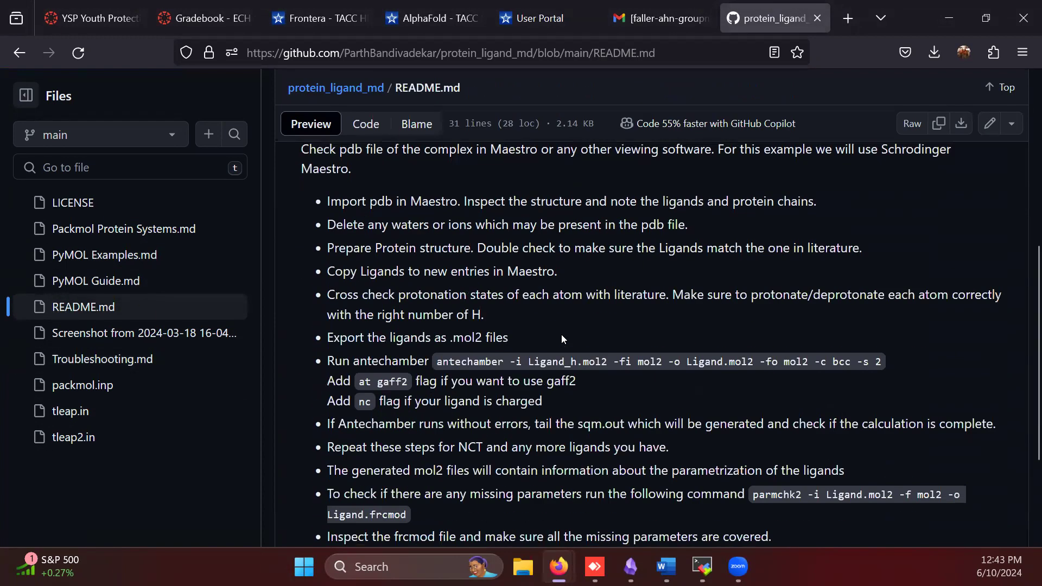
{"action": "scroll", "coordinate": [561, 338], "scroll_direction": "up", "scroll_amount": 5}
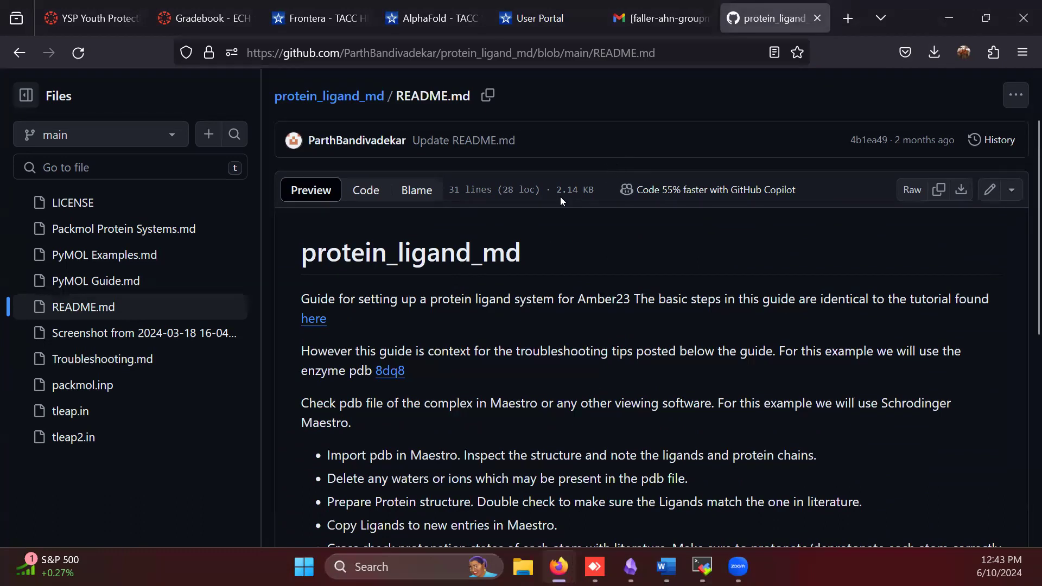
Switch to the AnyDesk remote session and review the example command "show spheres, solvent and chain A" on the Selection Algebra wiki page
{"action": "left_click", "coordinate": [595, 566]}
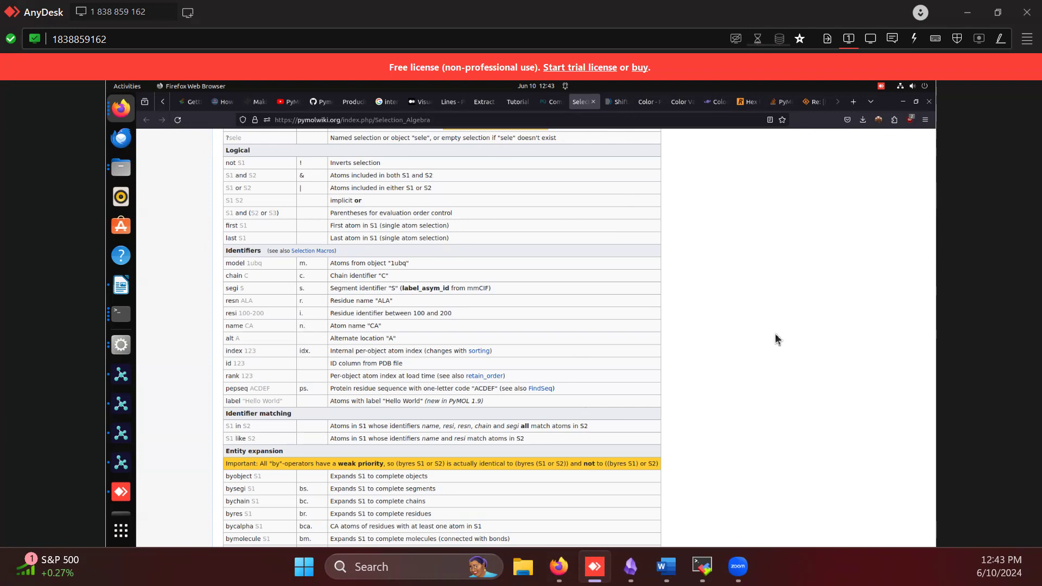
{"action": "scroll", "coordinate": [593, 314], "scroll_direction": "up", "scroll_amount": 6}
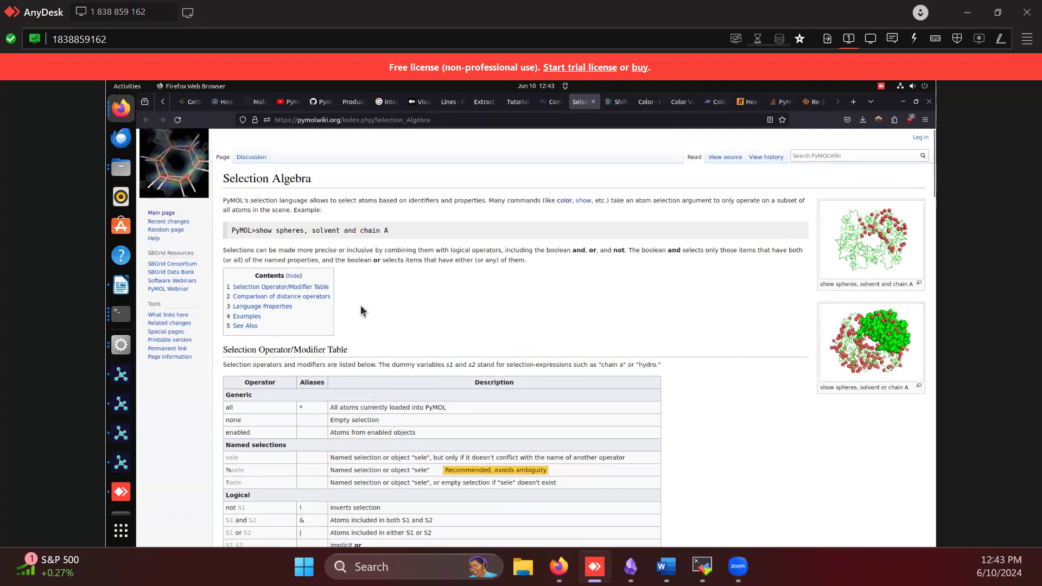
{"action": "left_click_drag", "start_coordinate": [382, 227], "coordinate": [232, 229]}
{"action": "left_click_drag", "start_coordinate": [231, 229], "coordinate": [292, 234]}
{"action": "left_click", "coordinate": [292, 224]}
{"action": "left_click", "coordinate": [121, 374]}
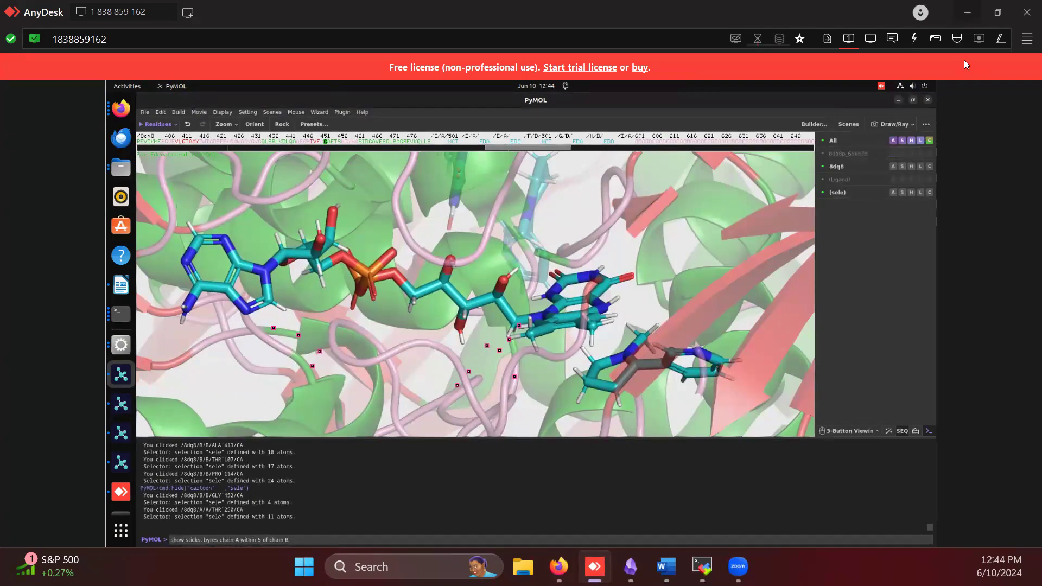
{"action": "left_click", "coordinate": [899, 100]}
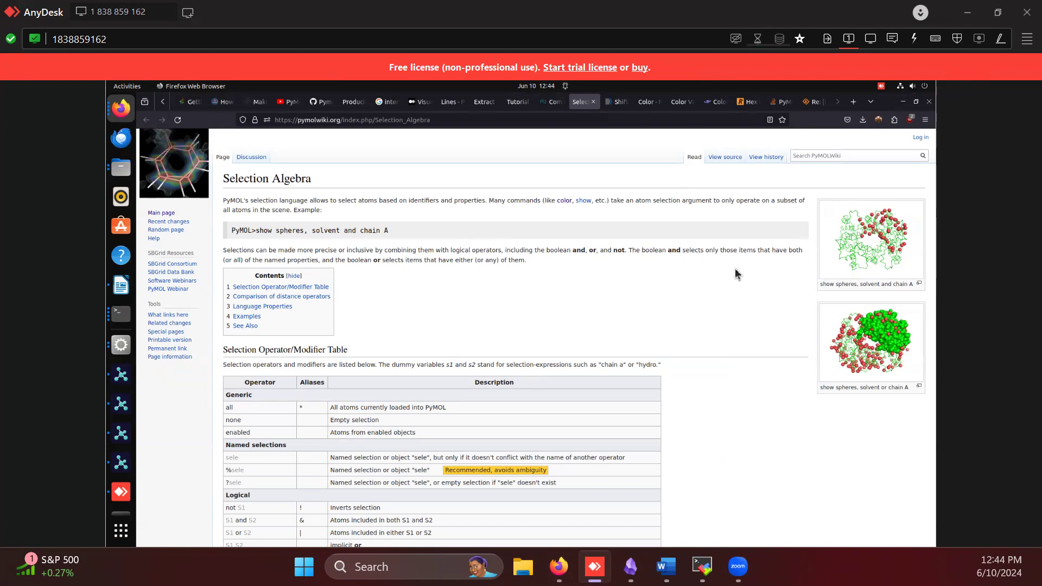
{"action": "left_click", "coordinate": [119, 401]}
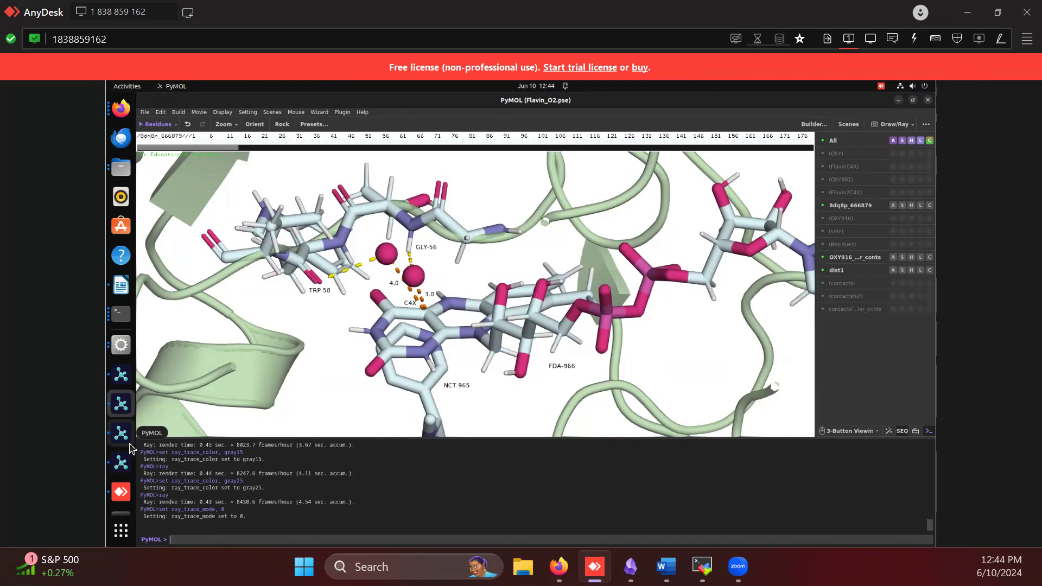
{"action": "left_click", "coordinate": [318, 112]}
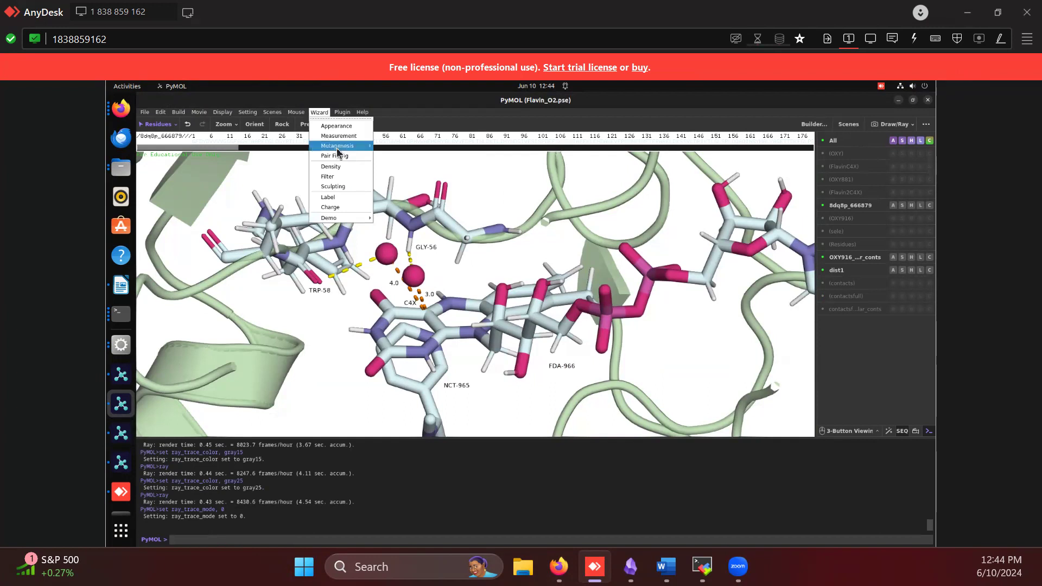
{"action": "mouse_move", "coordinate": [337, 147]}
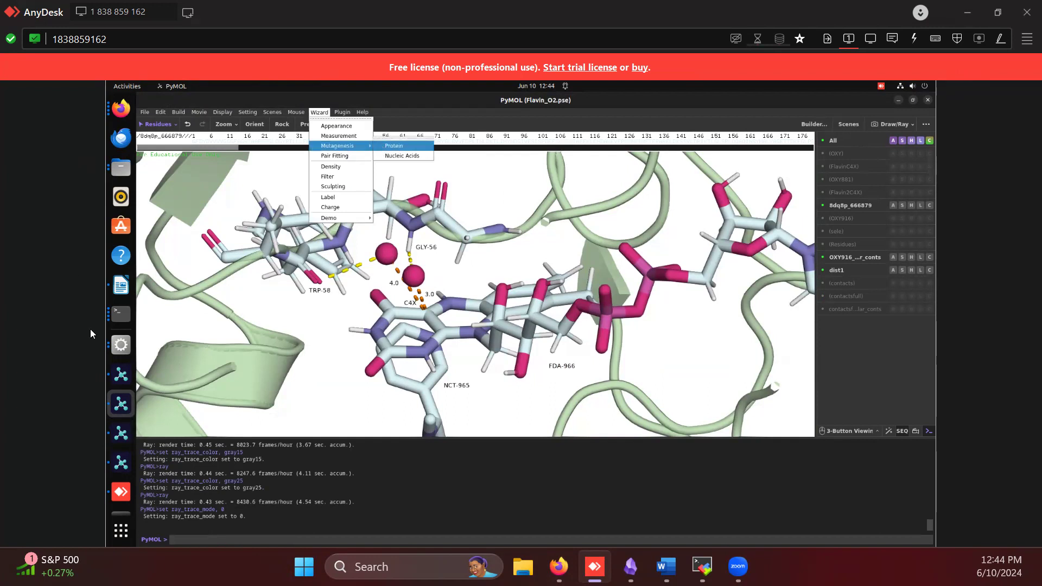
Start the protein Mutagenesis wizard in the PyMOL window with 8dq8, and try picking the NCT 501 ligand as the residue
{"action": "left_click", "coordinate": [121, 375]}
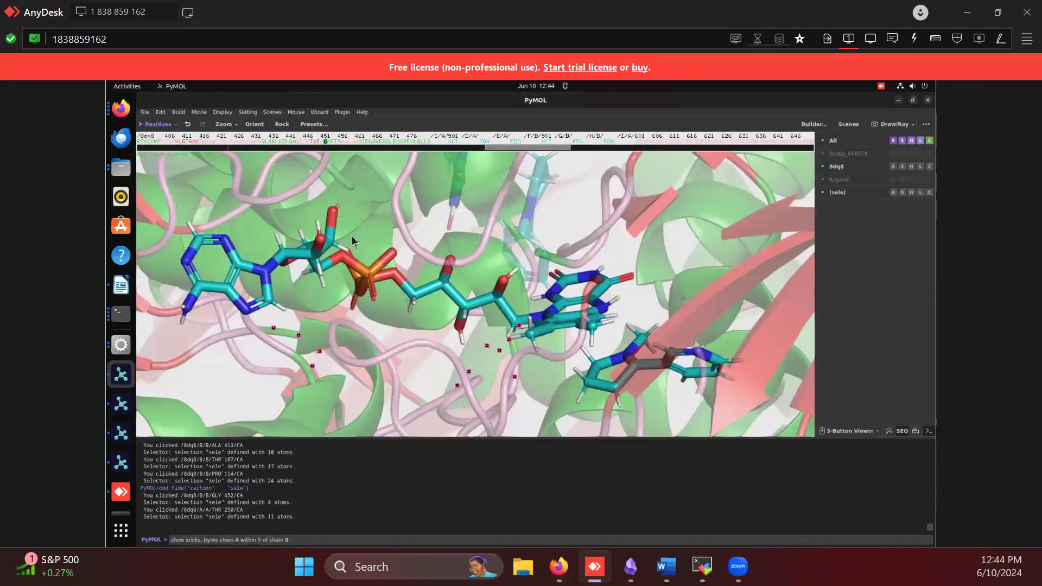
{"action": "left_click", "coordinate": [320, 113]}
{"action": "mouse_move", "coordinate": [347, 146]}
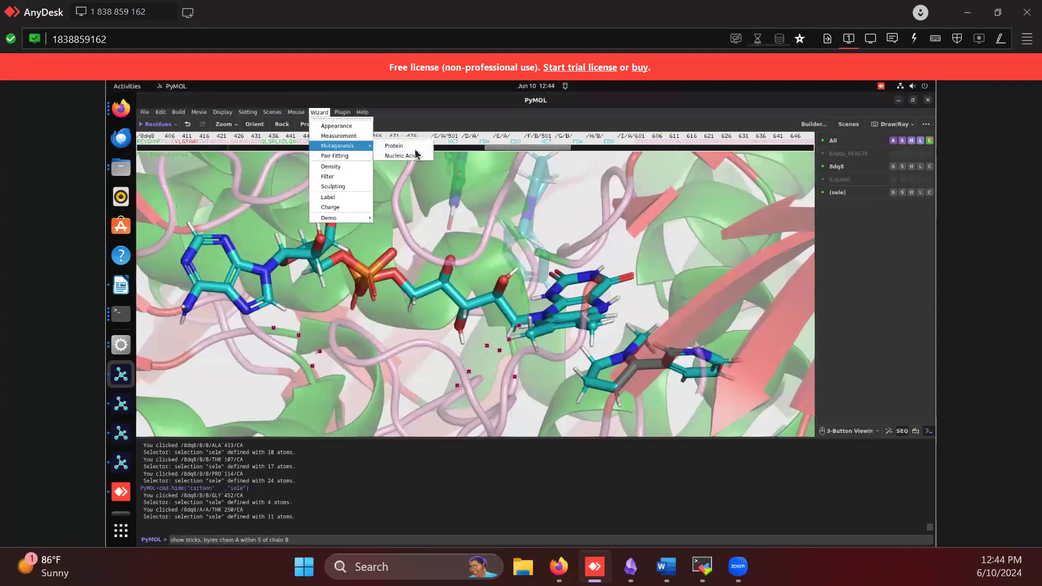
{"action": "left_click", "coordinate": [394, 146]}
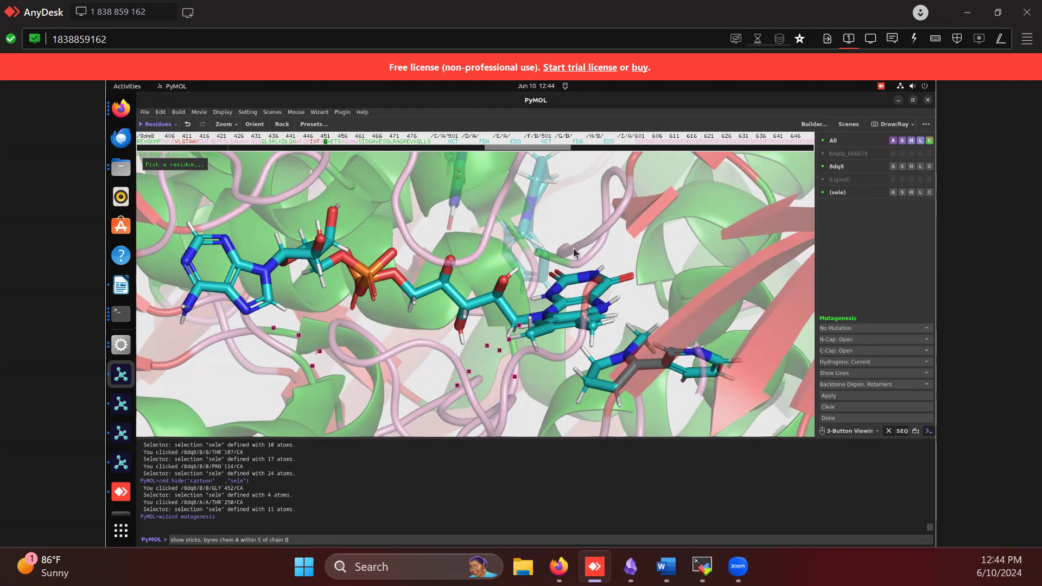
{"action": "left_click", "coordinate": [596, 387]}
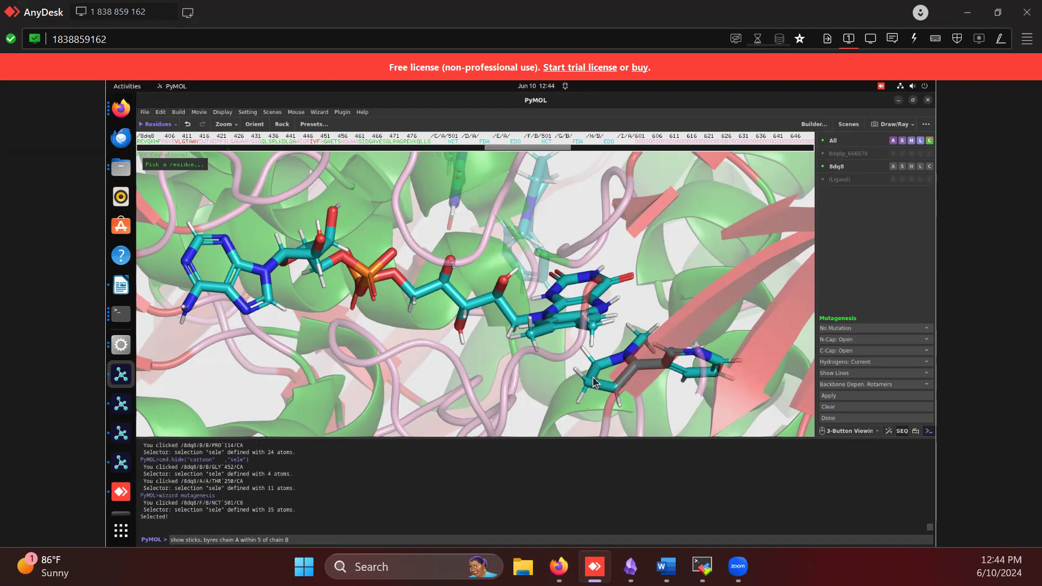
{"action": "left_click", "coordinate": [595, 382]}
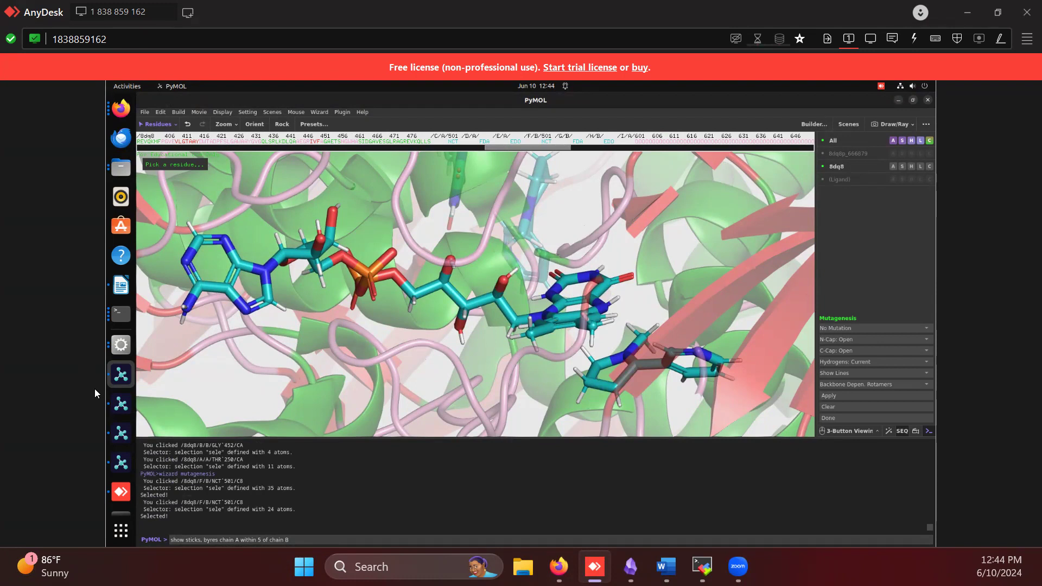
{"action": "right_click_drag", "start_coordinate": [659, 295], "coordinate": [622, 301]}
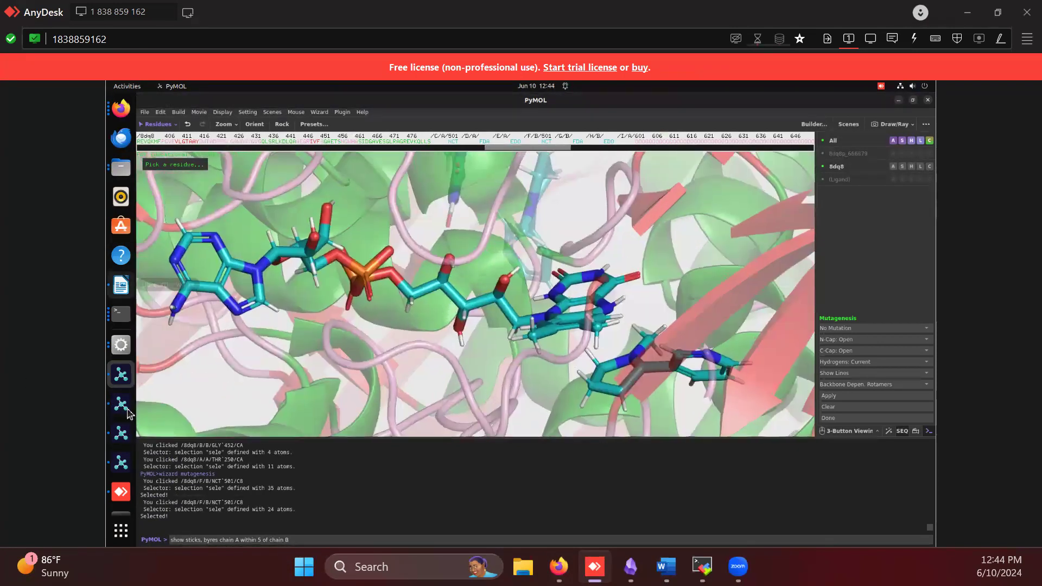
Switch to the PyMOL session Check In 2.pse and pick residue ARG 101 of 7czw_cc_rbd_cj_cn for mutagenesis
{"action": "left_click", "coordinate": [121, 433]}
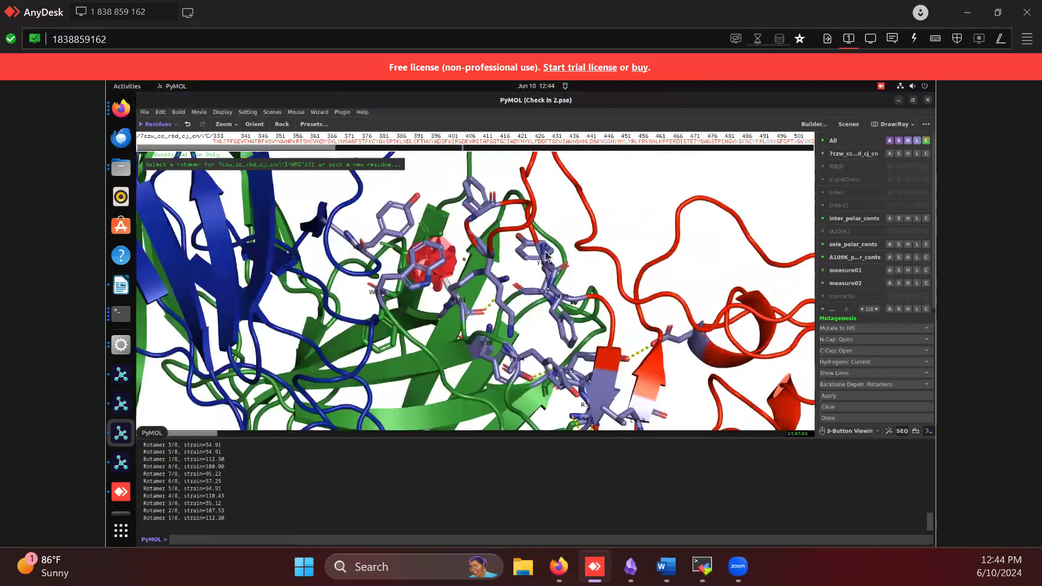
{"action": "right_click_drag", "start_coordinate": [538, 249], "coordinate": [587, 276]}
{"action": "left_click_drag", "start_coordinate": [547, 251], "coordinate": [446, 255]}
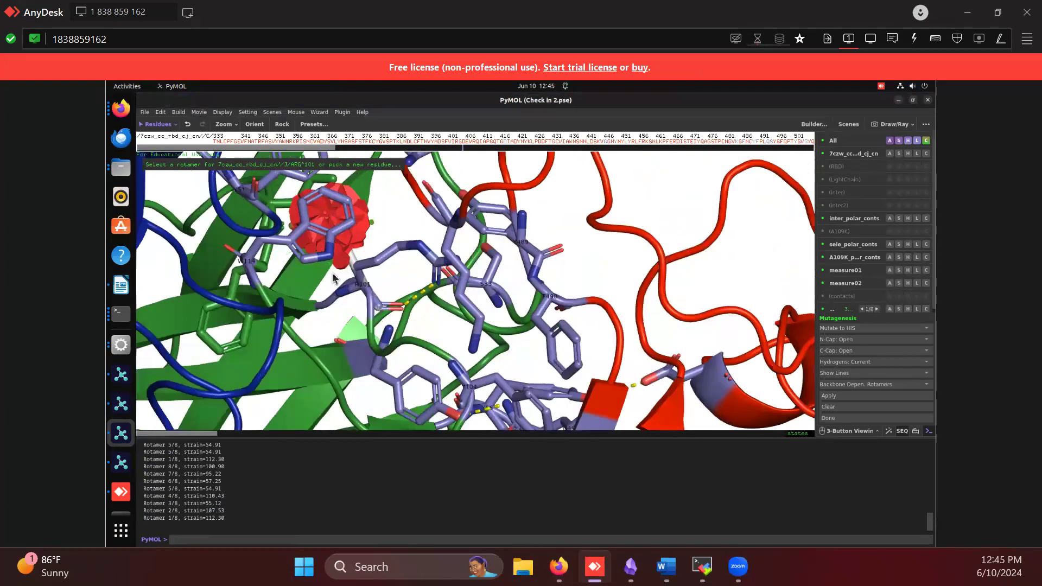
{"action": "left_click", "coordinate": [374, 303]}
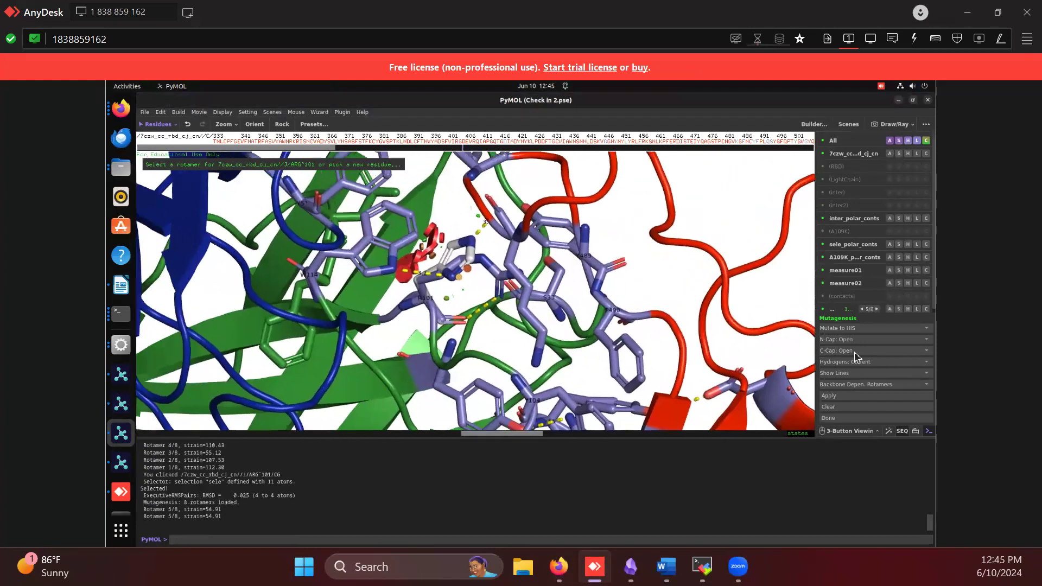
Set the mutagenesis target of ARG 101 to No change, with Backbone Depen. Rotamers as the rotamer library
{"action": "left_click", "coordinate": [863, 328]}
{"action": "left_click", "coordinate": [838, 346]}
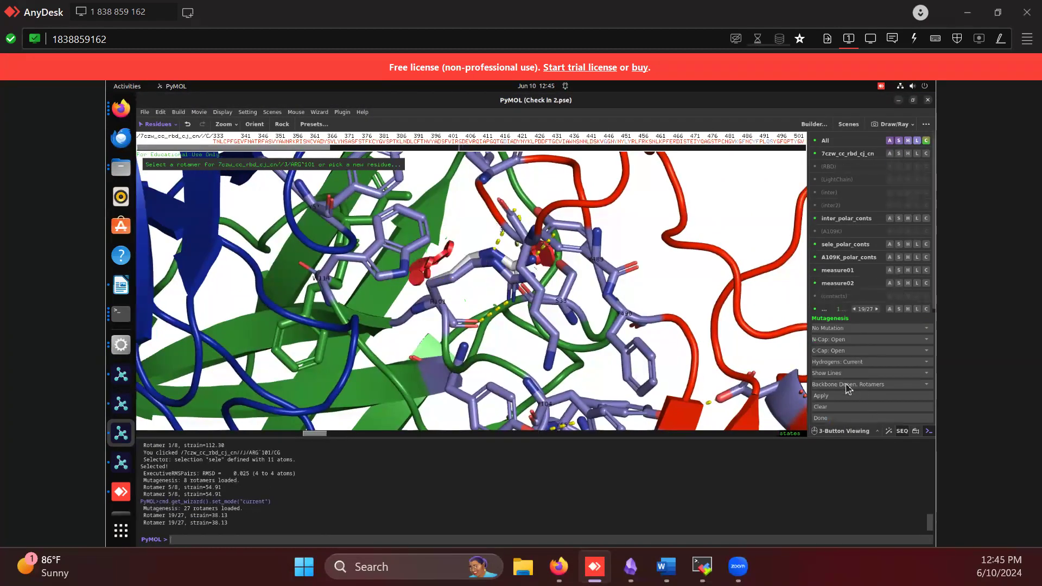
{"action": "left_click", "coordinate": [848, 385]}
{"action": "left_click", "coordinate": [844, 402]}
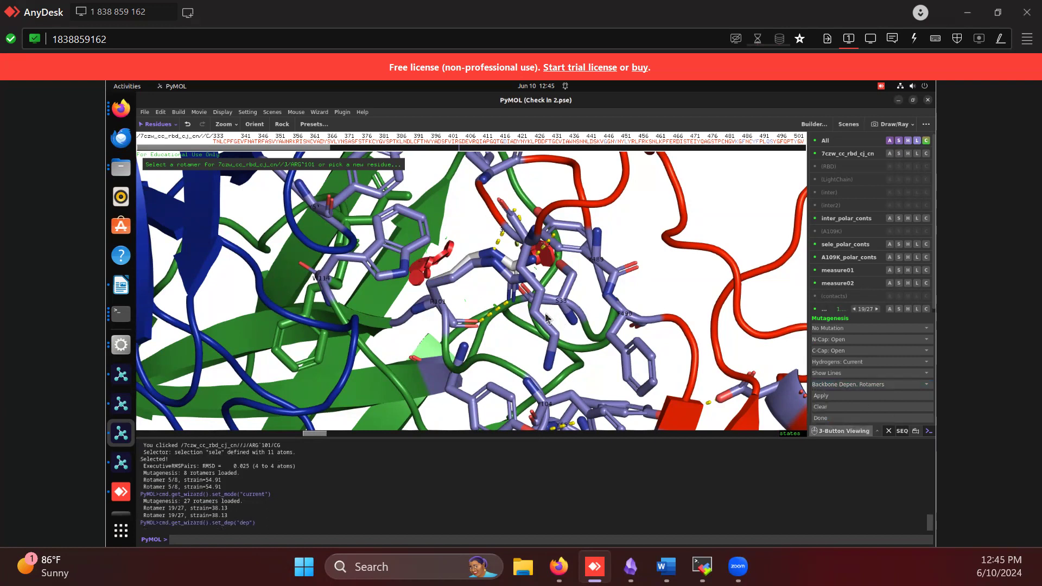
Preview residue 101 as an ARG mutant, using backbone-dependent rotamers
{"action": "left_click", "coordinate": [853, 331]}
{"action": "mouse_move", "coordinate": [836, 364]}
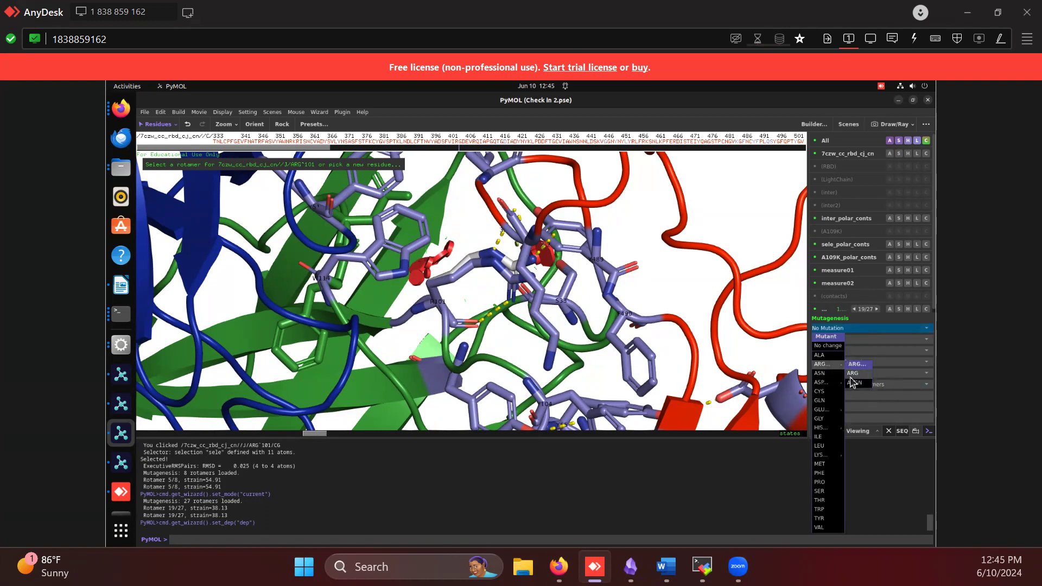
{"action": "left_click", "coordinate": [851, 377]}
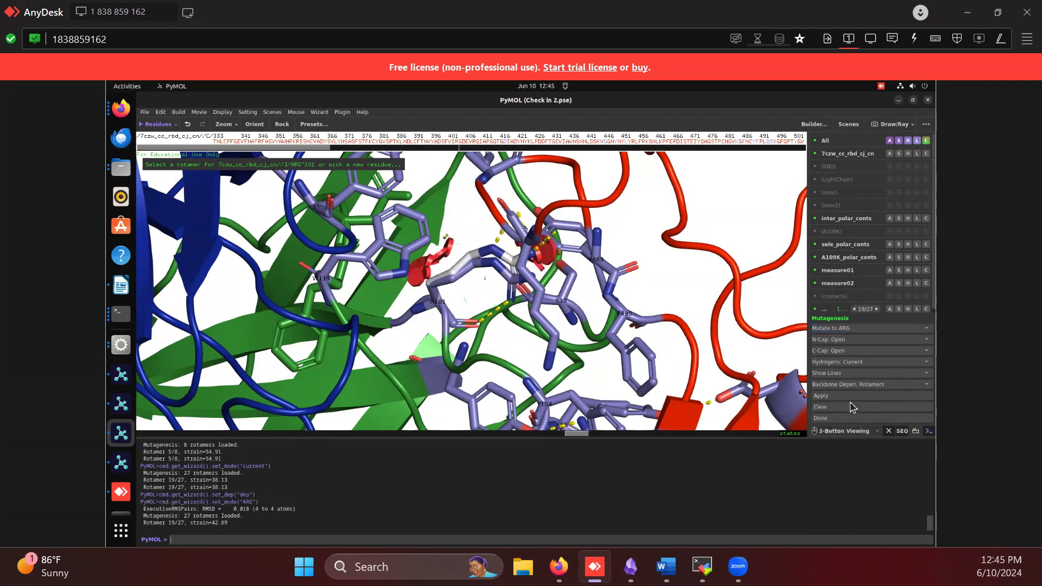
{"action": "left_click", "coordinate": [863, 387]}
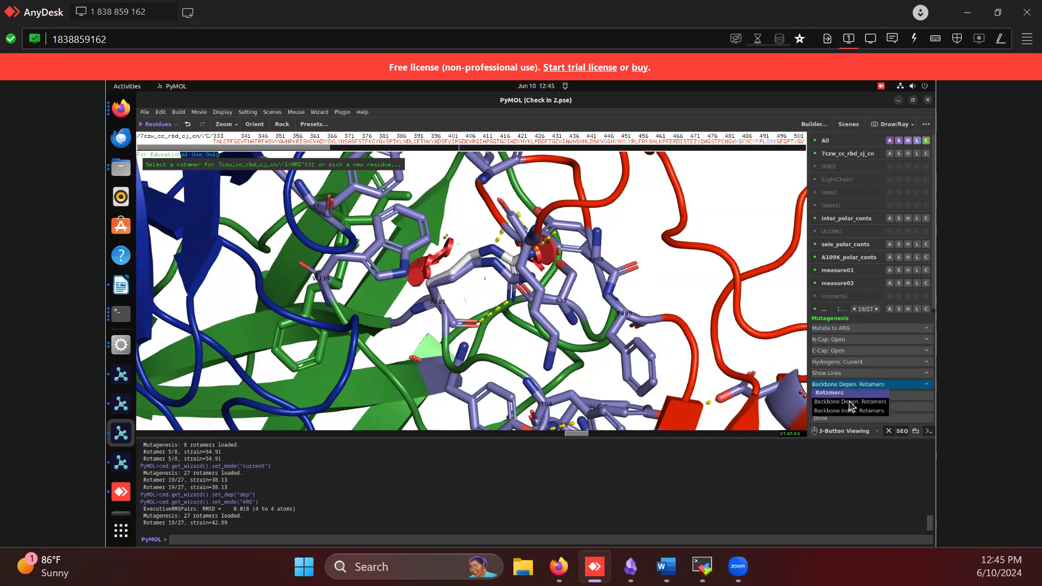
{"action": "left_click", "coordinate": [849, 402]}
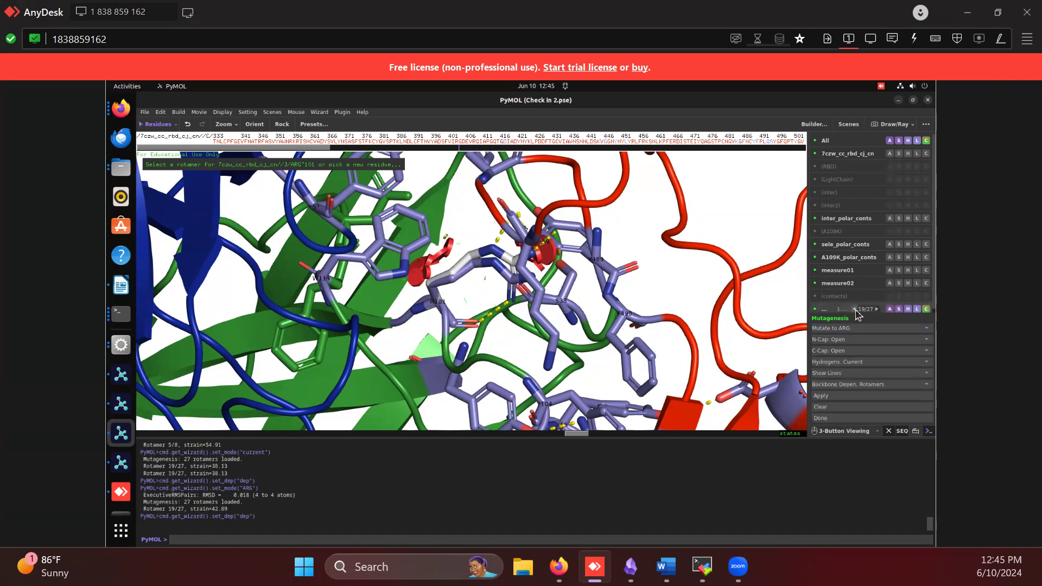
Reset the mutagenesis target of residue 101 to No change, and preview the ALA mutant
{"action": "left_click", "coordinate": [862, 328]}
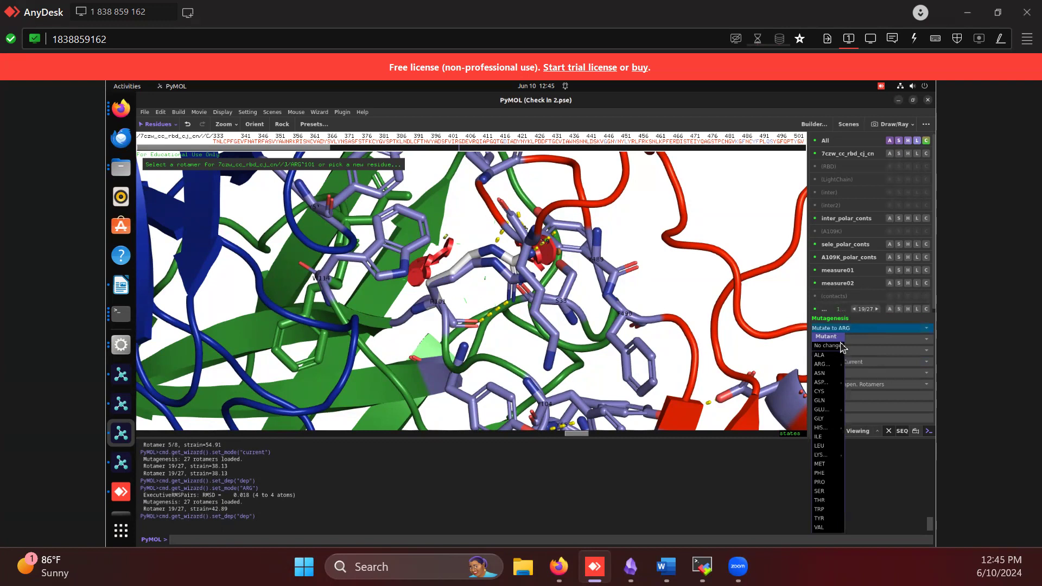
{"action": "left_click", "coordinate": [827, 346]}
{"action": "left_click", "coordinate": [849, 332]}
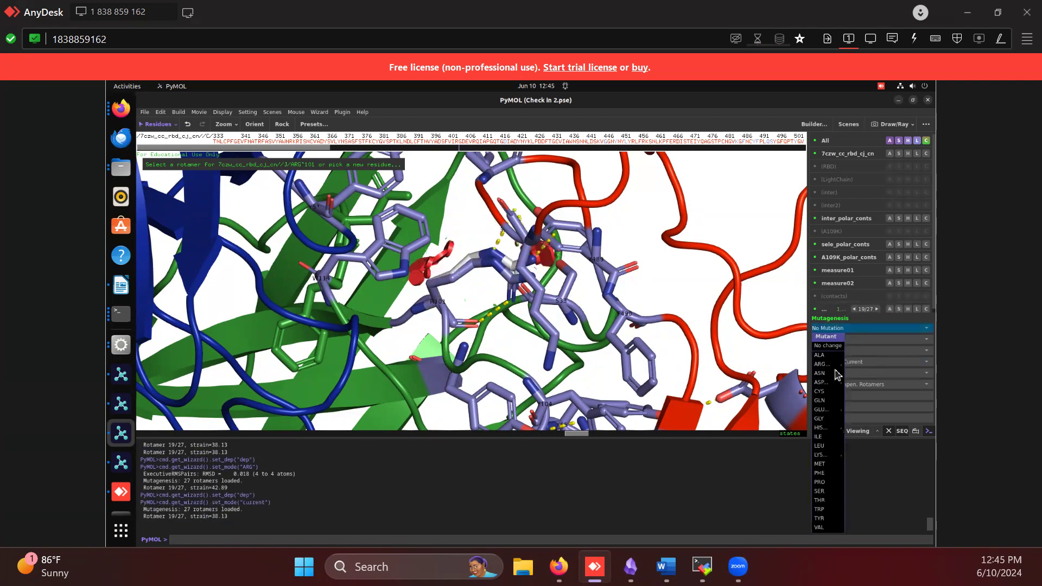
{"action": "left_click", "coordinate": [821, 355]}
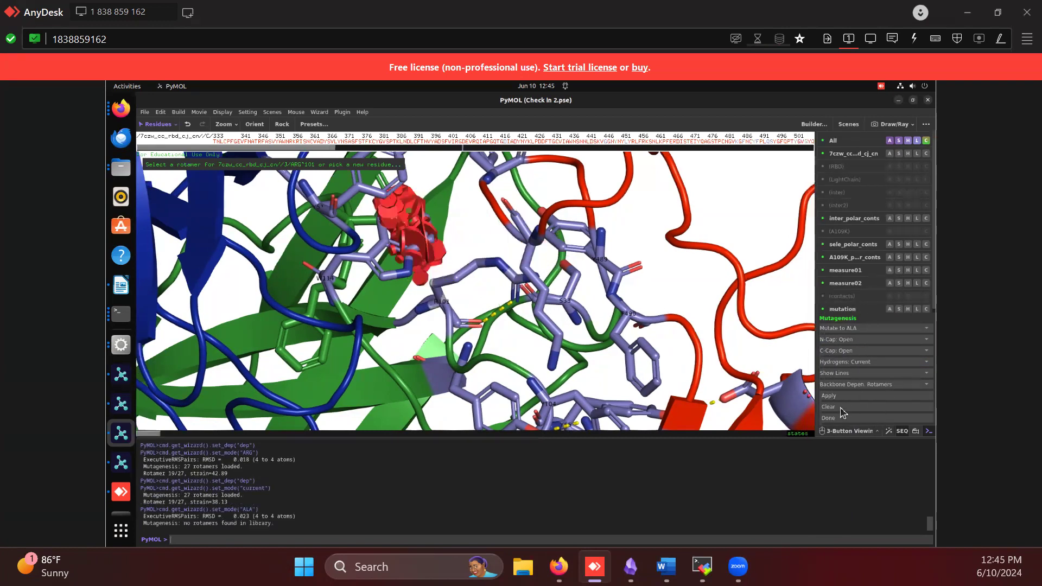
Preview the CYS mutant of residue 101, and clear the mutagenesis selection
{"action": "left_click", "coordinate": [852, 329]}
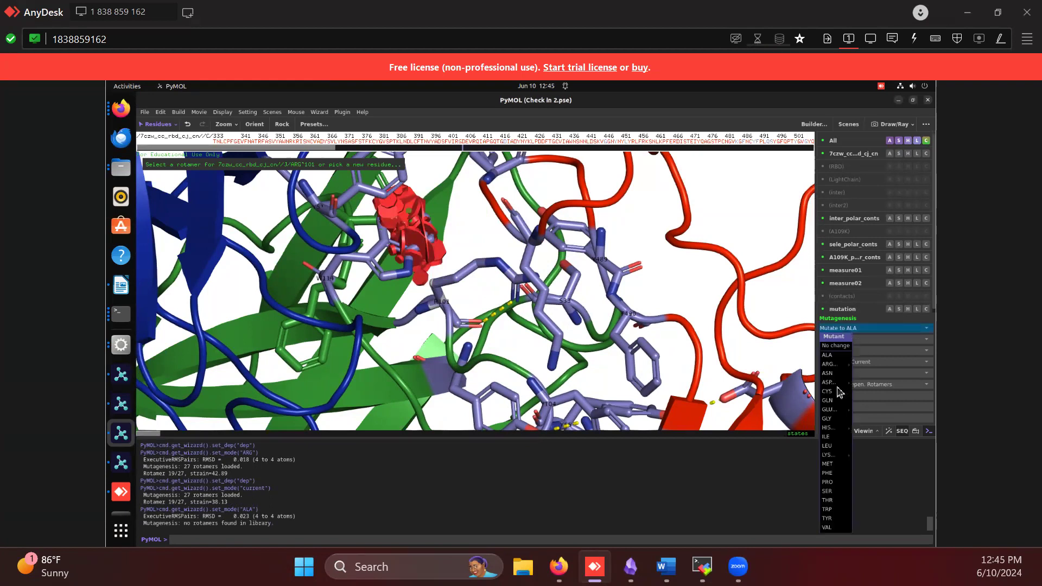
{"action": "left_click", "coordinate": [836, 394]}
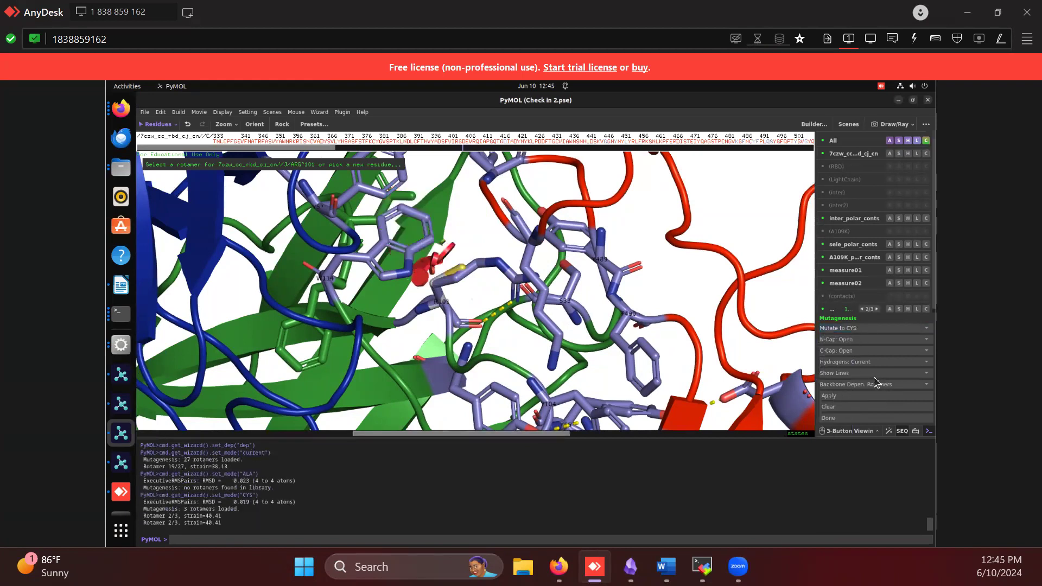
{"action": "left_click", "coordinate": [853, 407]}
{"action": "left_click", "coordinate": [871, 331]}
{"action": "left_click", "coordinate": [871, 331]}
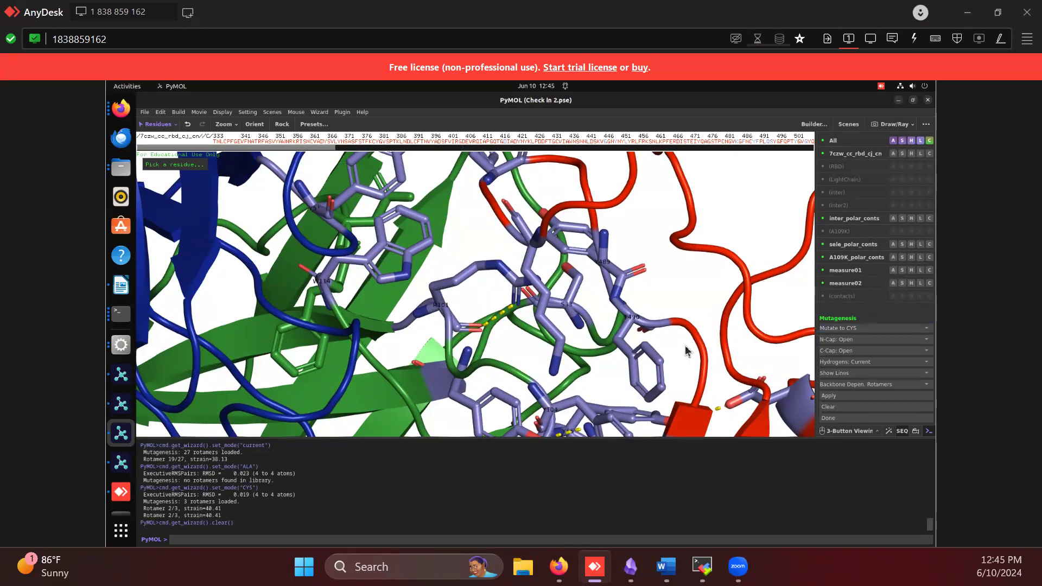
{"action": "middle_click_drag", "start_coordinate": [687, 285], "coordinate": [522, 115]}
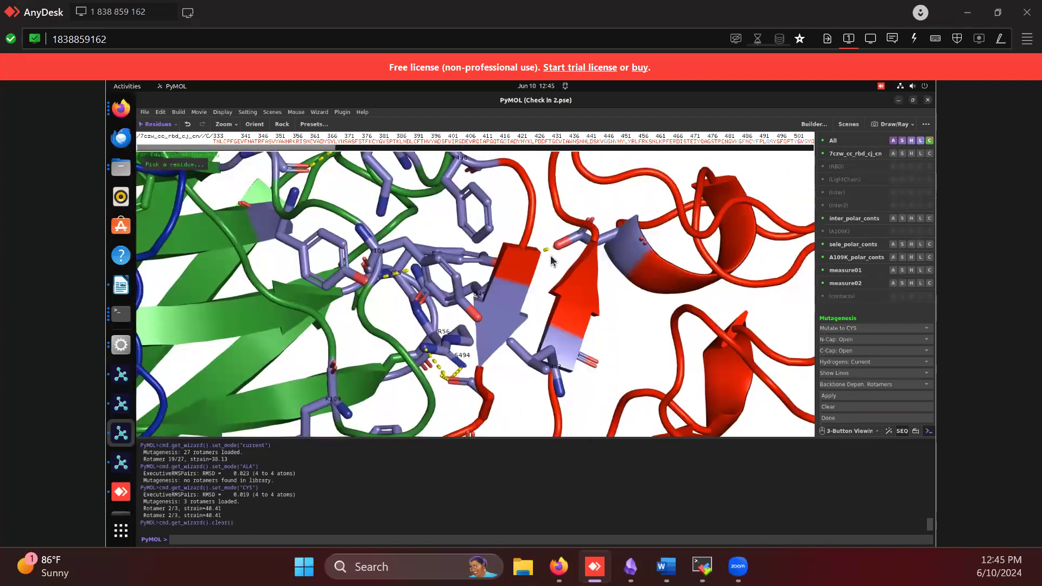
Pick LYS 109 in chain J for mutagenesis, and preview its GLN mutant through to the third rotamer
{"action": "middle_click_drag", "start_coordinate": [546, 321], "coordinate": [591, 181]}
{"action": "left_click", "coordinate": [329, 252]}
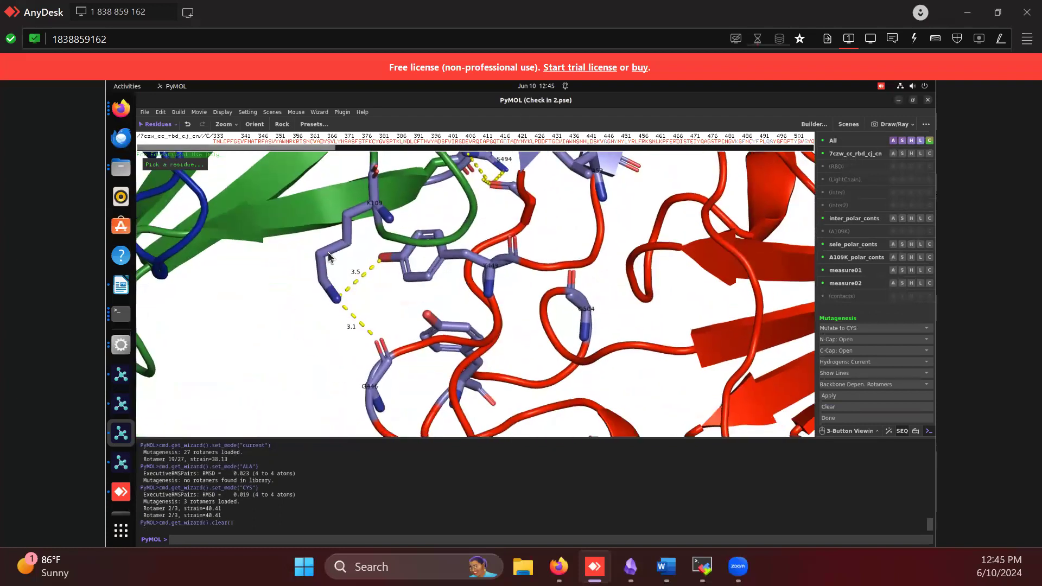
{"action": "scroll", "coordinate": [879, 251], "scroll_direction": "down", "scroll_amount": 1}
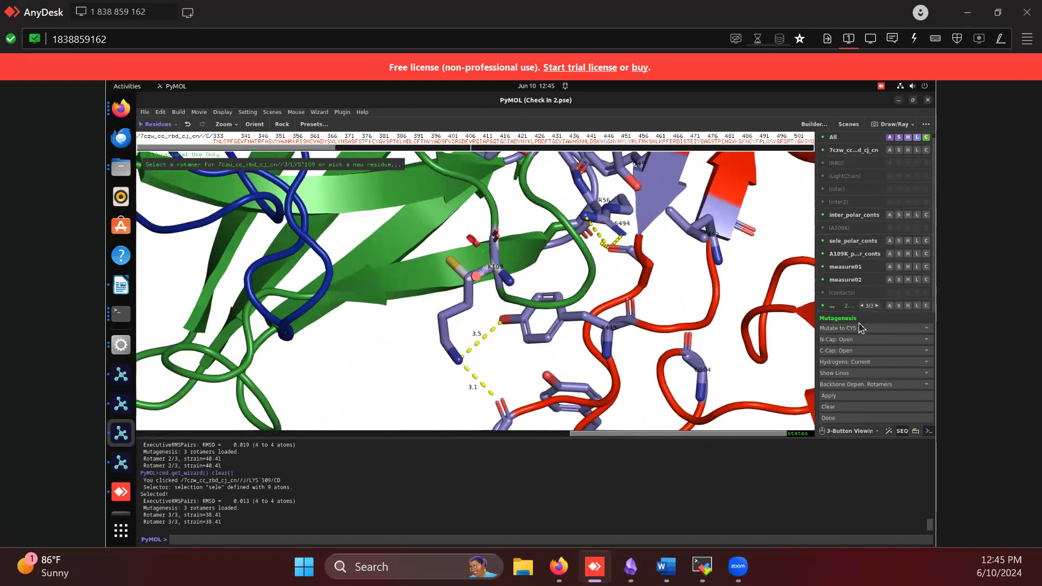
{"action": "left_click", "coordinate": [853, 329]}
{"action": "left_click", "coordinate": [850, 415]}
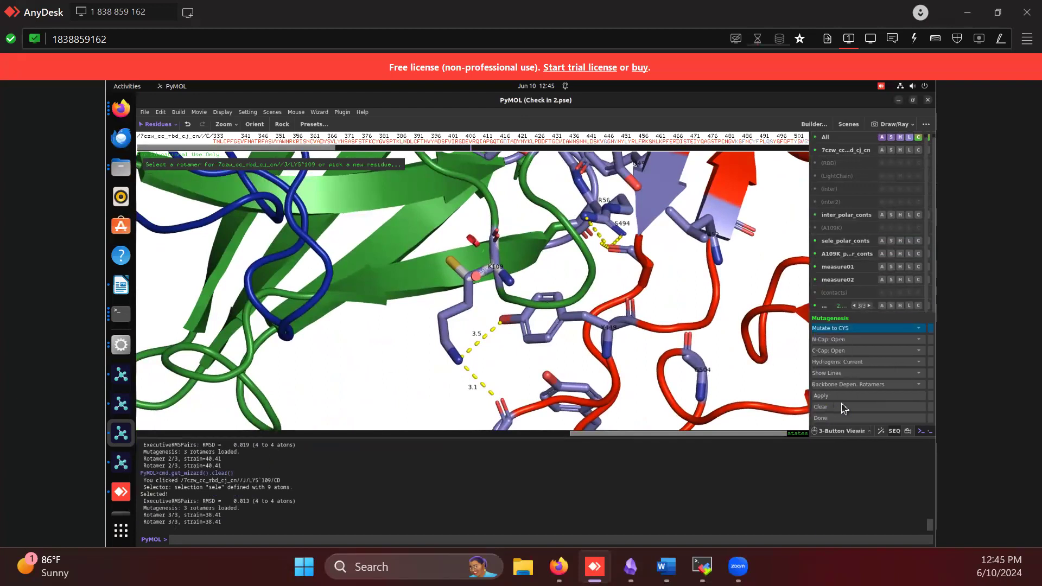
{"action": "left_click", "coordinate": [877, 309]}
{"action": "left_click", "coordinate": [877, 309]}
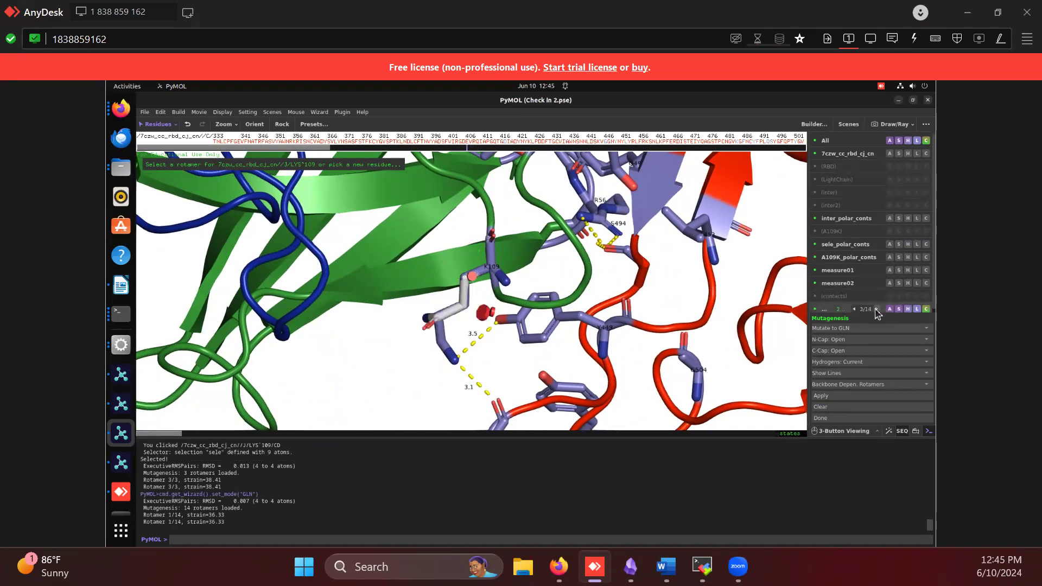
Reset the mutagenesis target of LYS 109 to no mutation, and step back through its rotamers to the first one
{"action": "left_click", "coordinate": [851, 328]}
{"action": "left_click", "coordinate": [828, 345]}
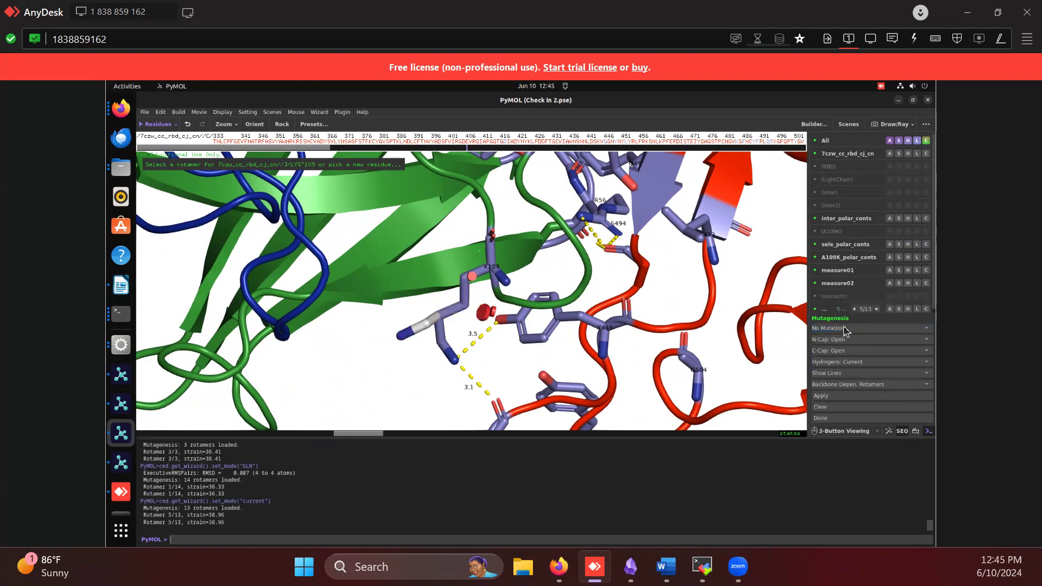
{"action": "left_click", "coordinate": [855, 309]}
{"action": "left_click", "coordinate": [855, 309]}
{"action": "left_click", "coordinate": [855, 308]}
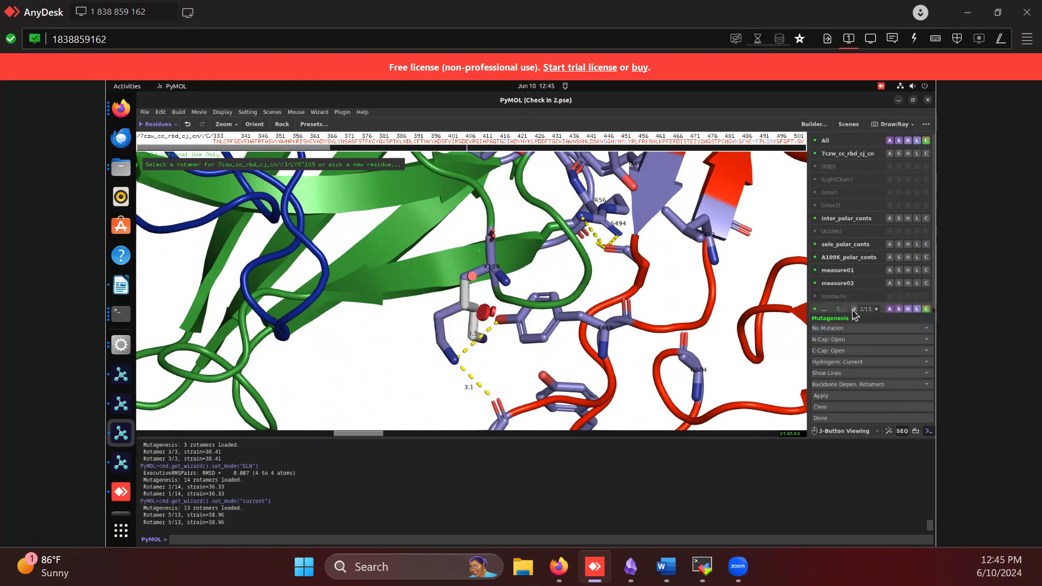
{"action": "left_click", "coordinate": [855, 309]}
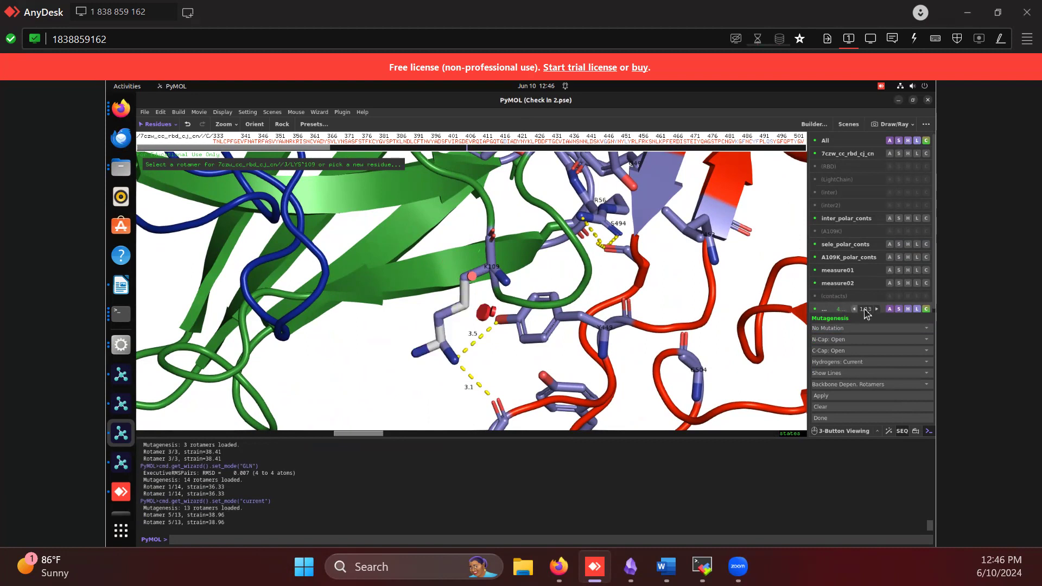
Browse the unmutated LYS 109 rotamers forward to the eighth one, and clear the mutagenesis selection
{"action": "left_click", "coordinate": [876, 309]}
{"action": "left_click", "coordinate": [877, 309]}
{"action": "left_click", "coordinate": [876, 309]}
{"action": "left_click", "coordinate": [876, 309]}
{"action": "left_click", "coordinate": [877, 309]}
{"action": "left_click", "coordinate": [876, 309]}
{"action": "left_click", "coordinate": [876, 309]}
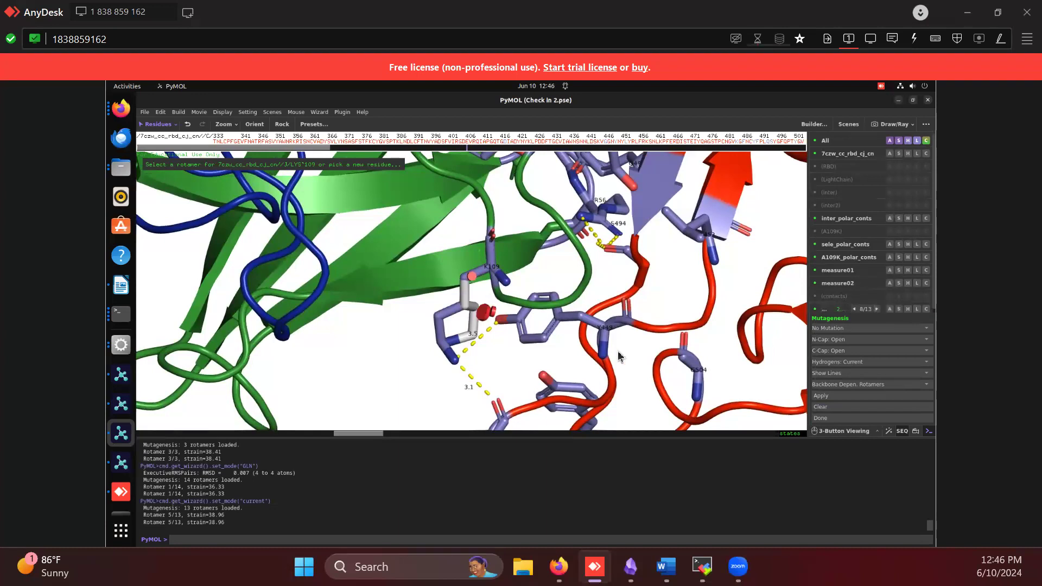
{"action": "key", "text": "Escape"}
{"action": "key", "text": "Escape"}
{"action": "left_click", "coordinate": [836, 408]}
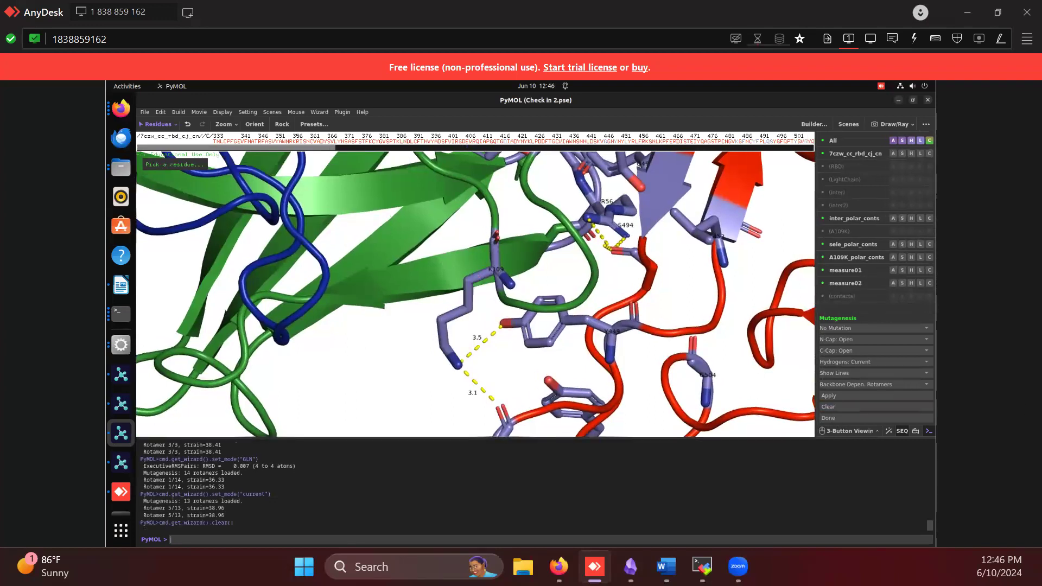